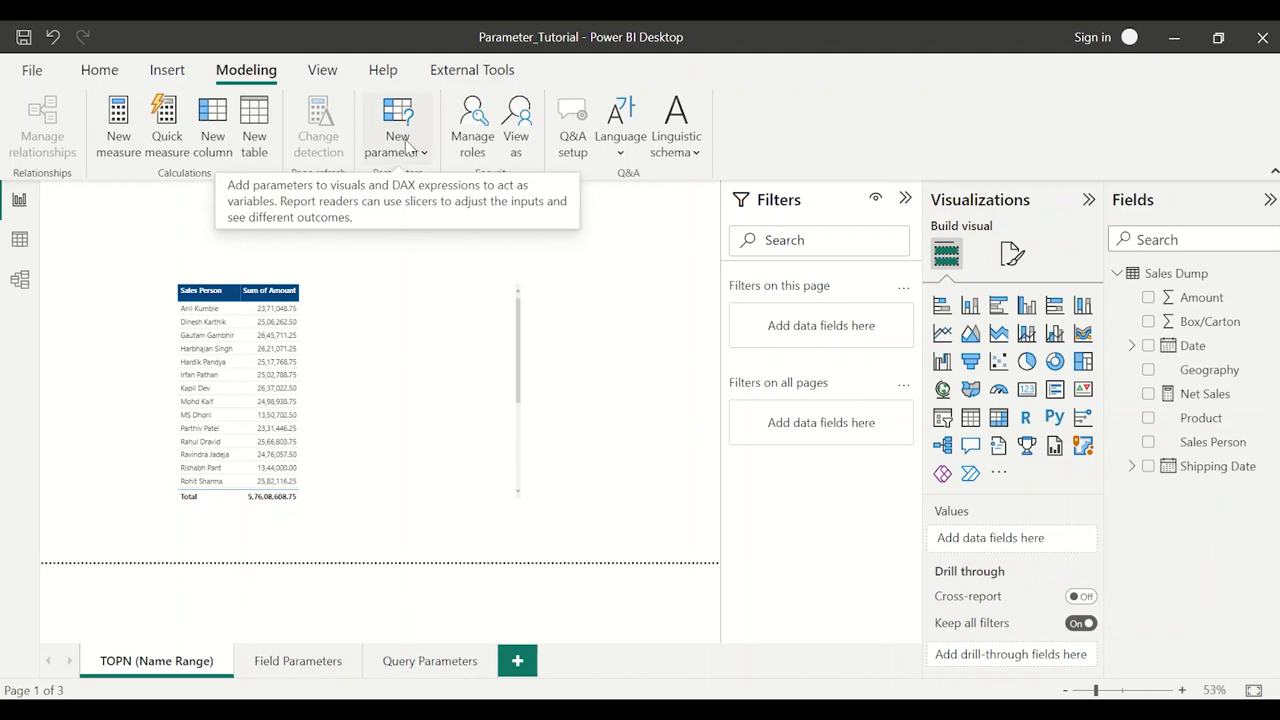
{"action": "left_click", "coordinate": [407, 148]}
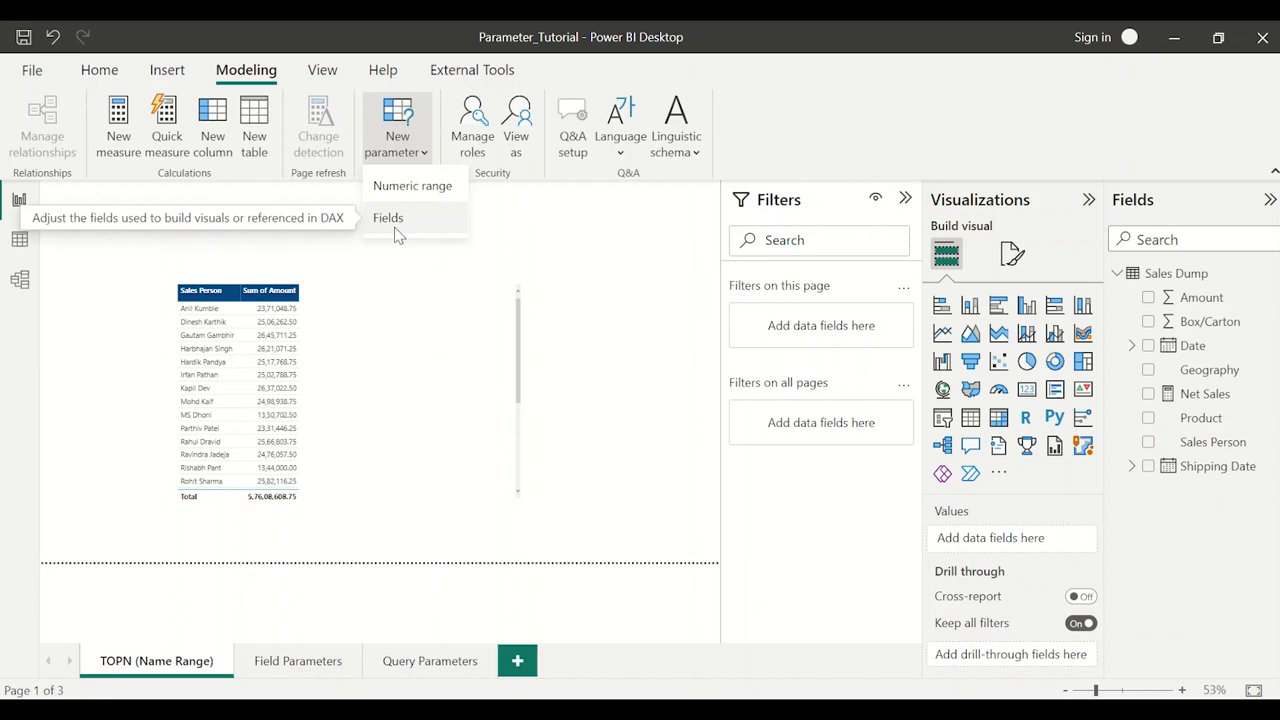
{"action": "left_click", "coordinate": [363, 298]}
Sort the sales person table by Sum of Amount in descending order and shift the table slightly down and left on the page
{"action": "left_click", "coordinate": [363, 298]}
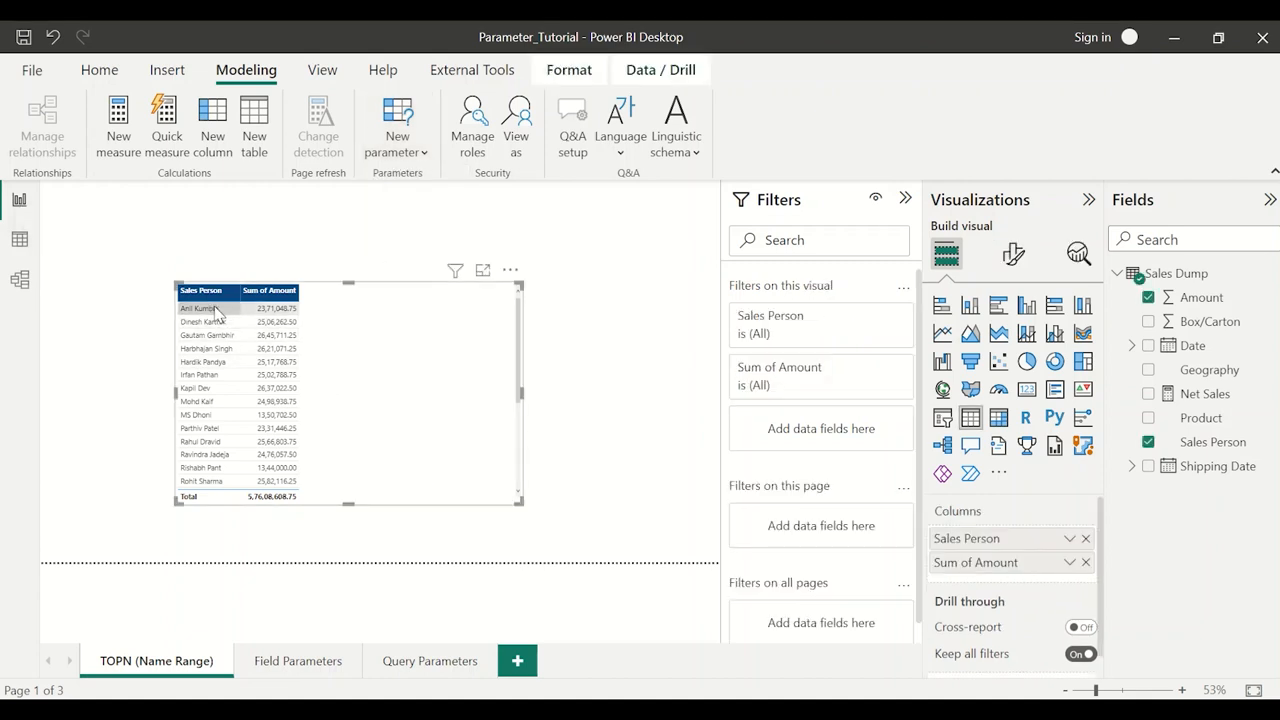
{"action": "left_click", "coordinate": [270, 297]}
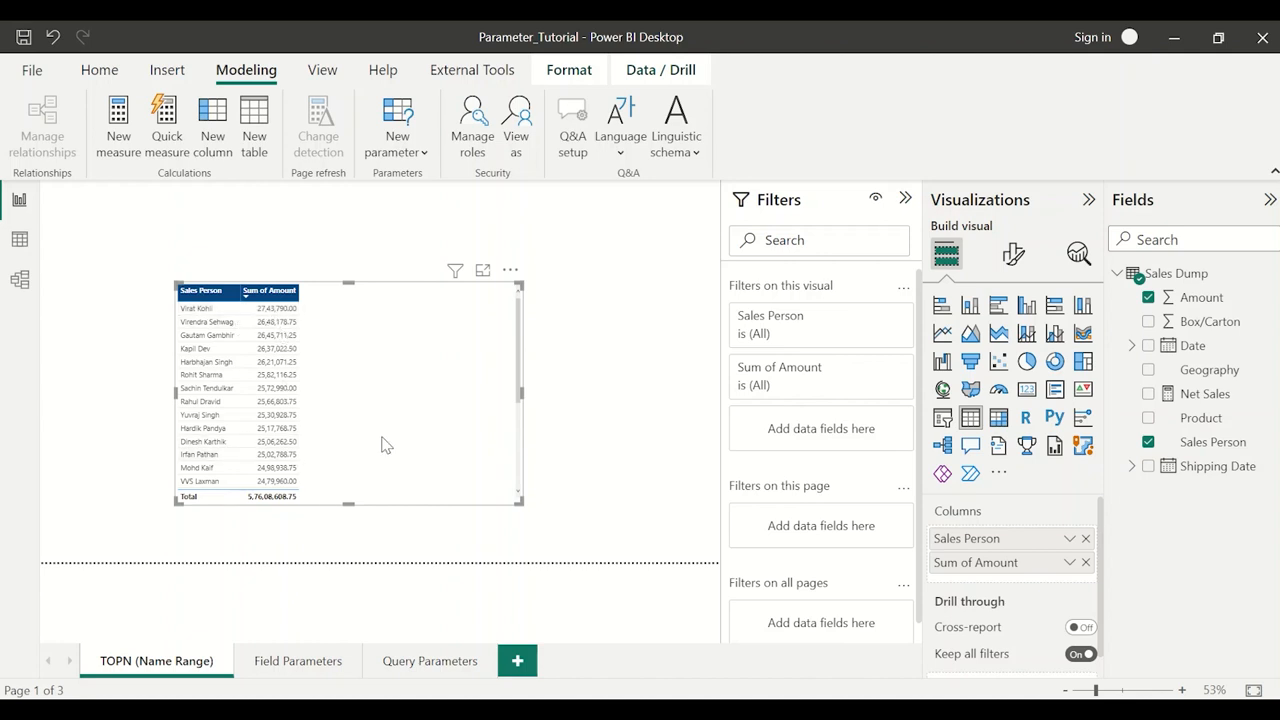
{"action": "left_click_drag", "start_coordinate": [383, 368], "coordinate": [341, 411]}
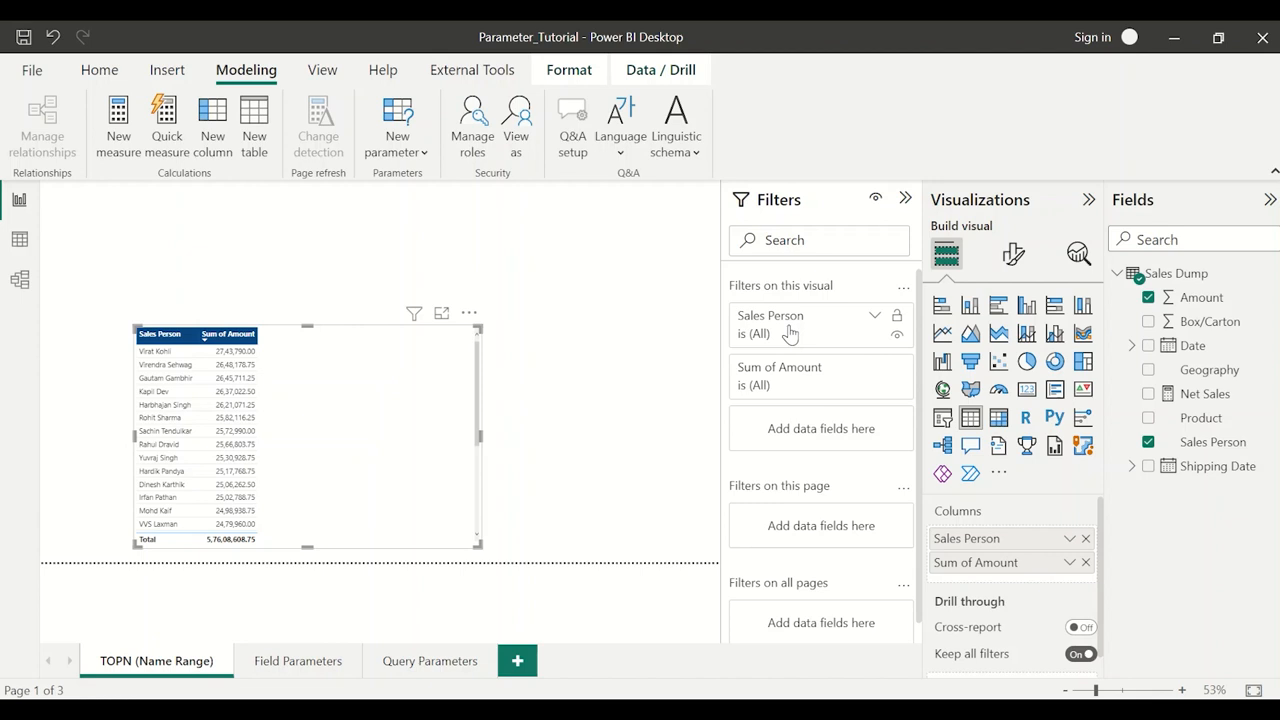
Examine the comparison conditions offered by the table's visual-level filter on Sum of Amount
{"action": "left_click", "coordinate": [799, 395]}
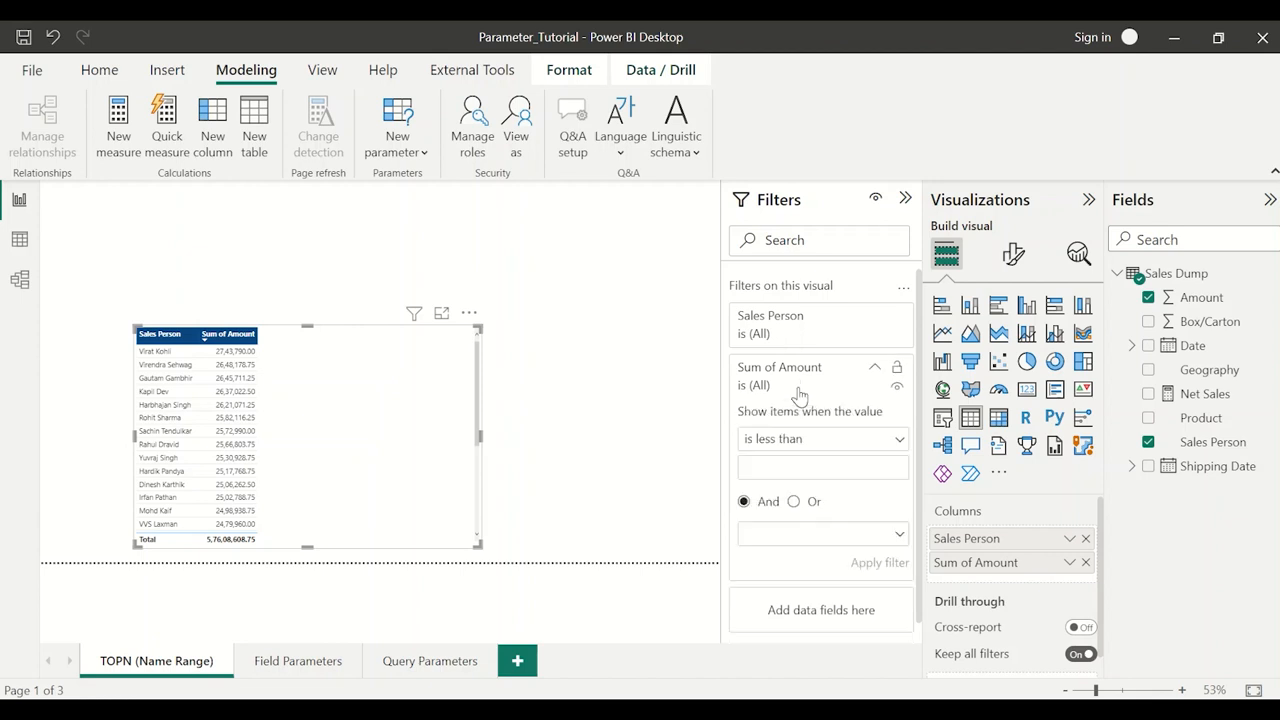
{"action": "left_click", "coordinate": [828, 443]}
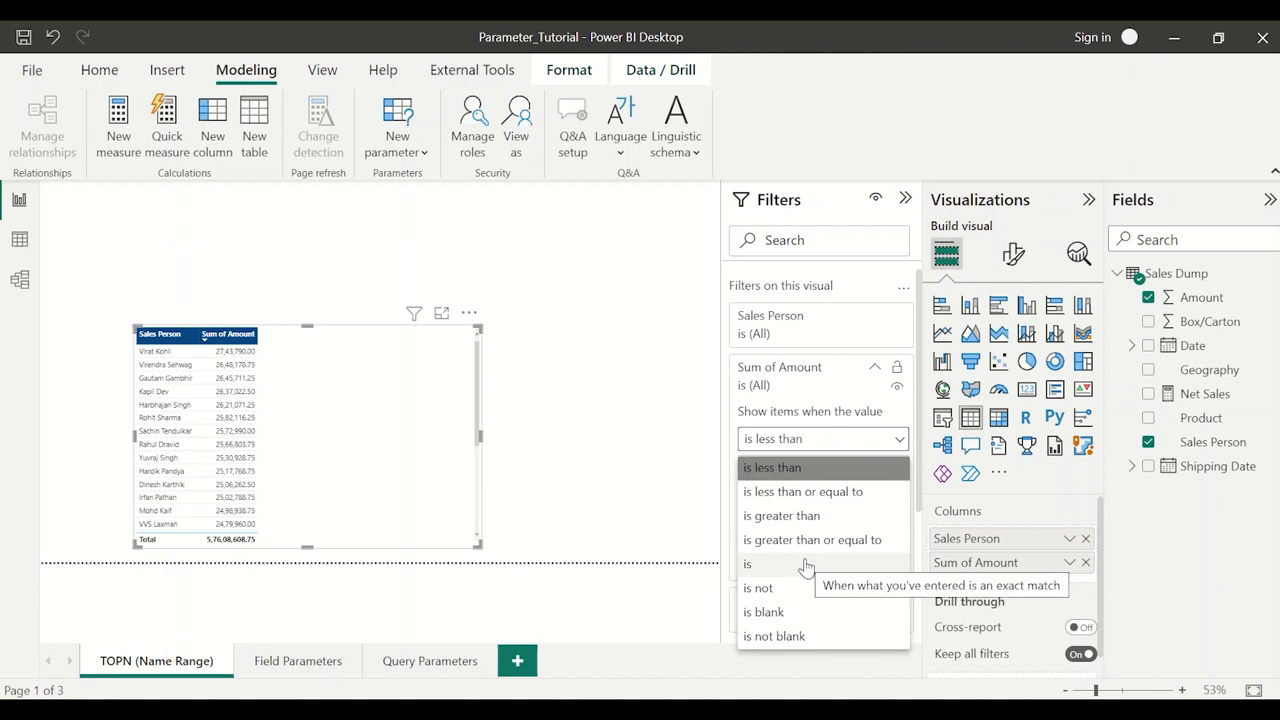
{"action": "left_click", "coordinate": [420, 437]}
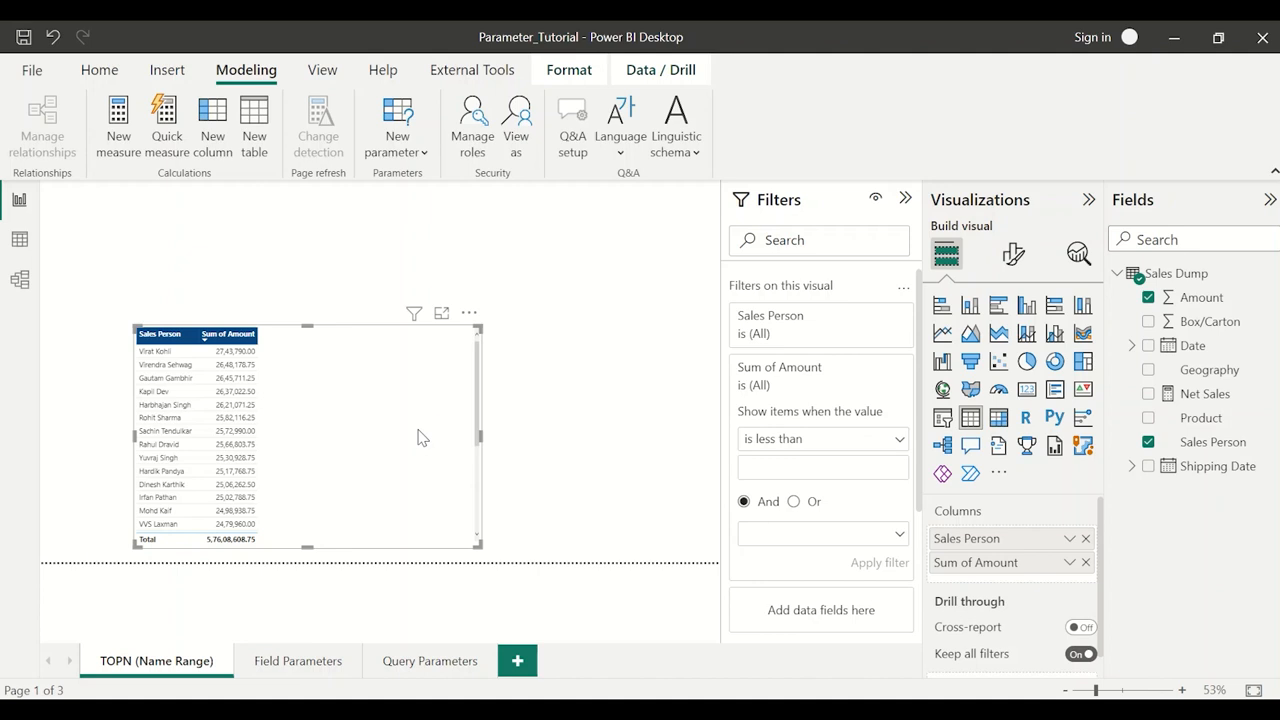
Create a numeric range parameter named TopN_Parameter with a default of 10 and its slicer added to the page
{"action": "left_click", "coordinate": [414, 156]}
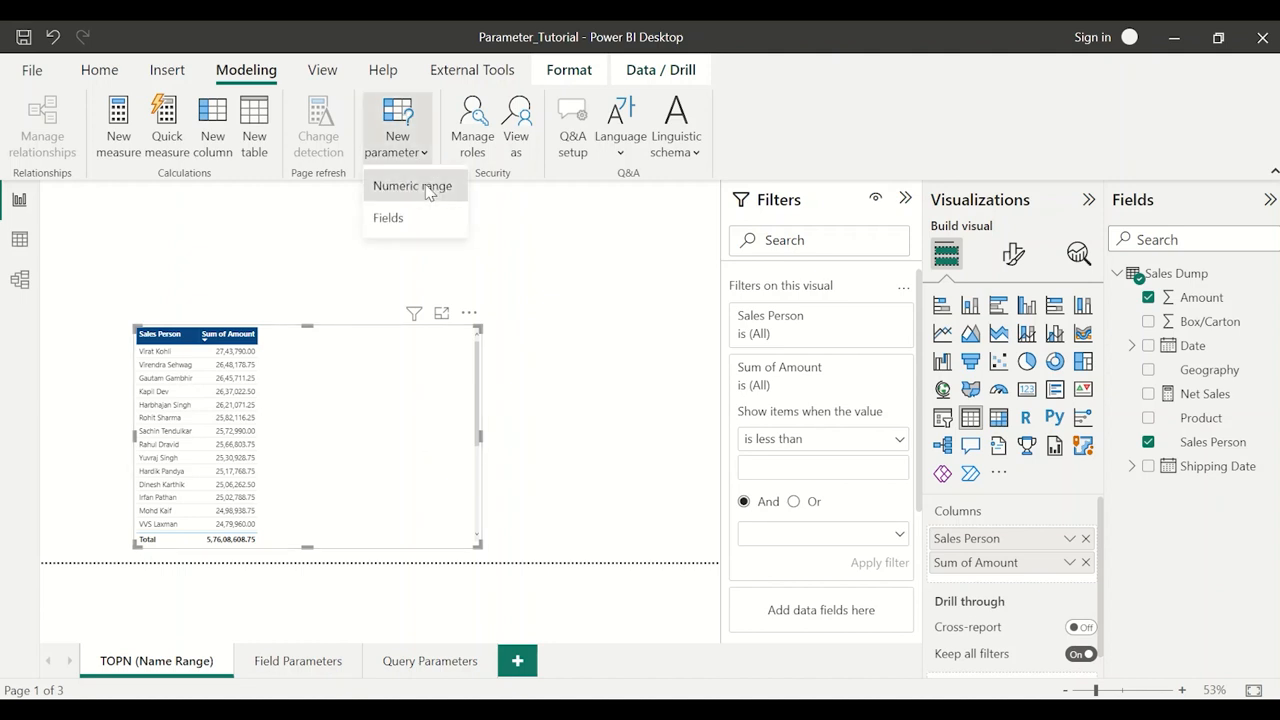
{"action": "left_click", "coordinate": [422, 188]}
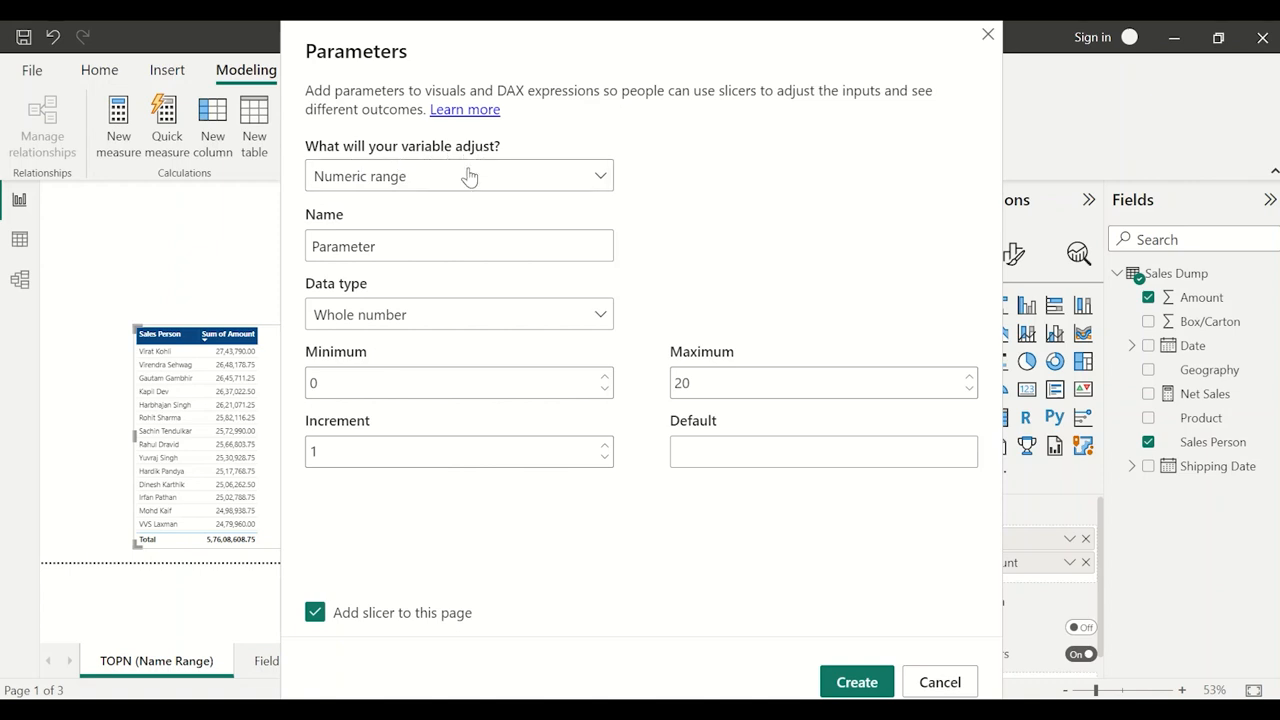
{"action": "double_click", "coordinate": [402, 242]}
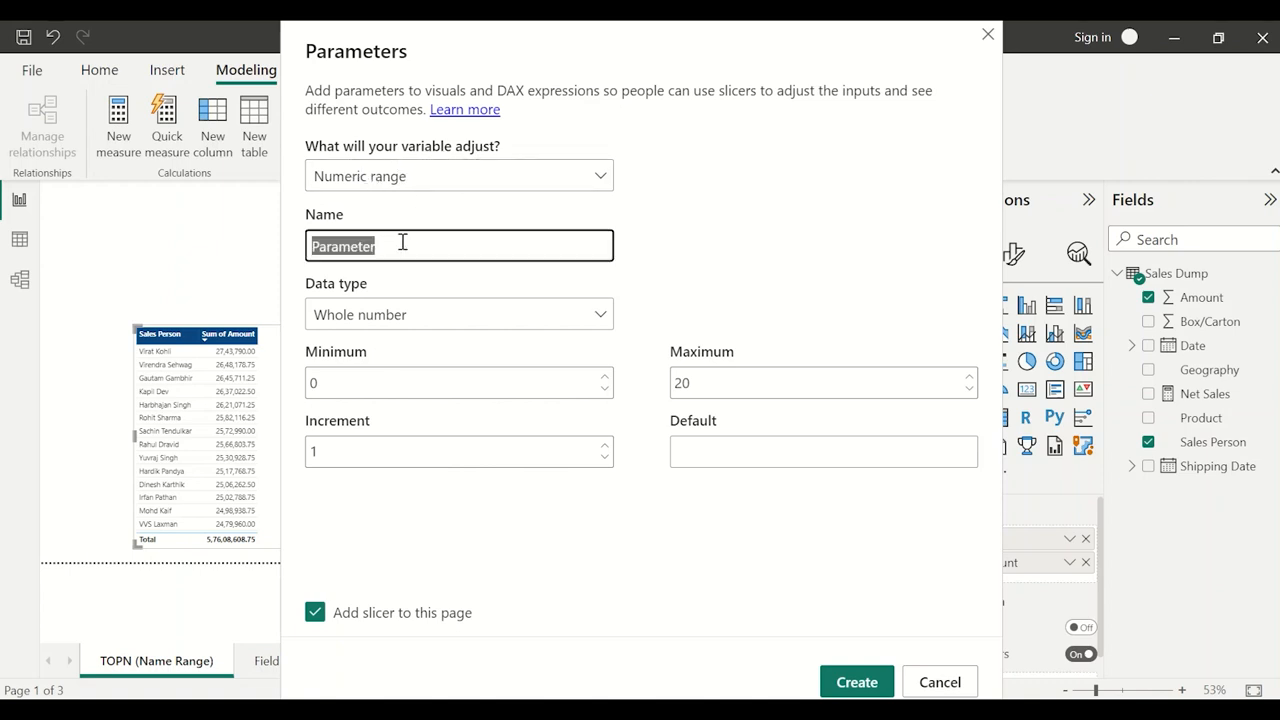
{"action": "type", "text": "Top"}
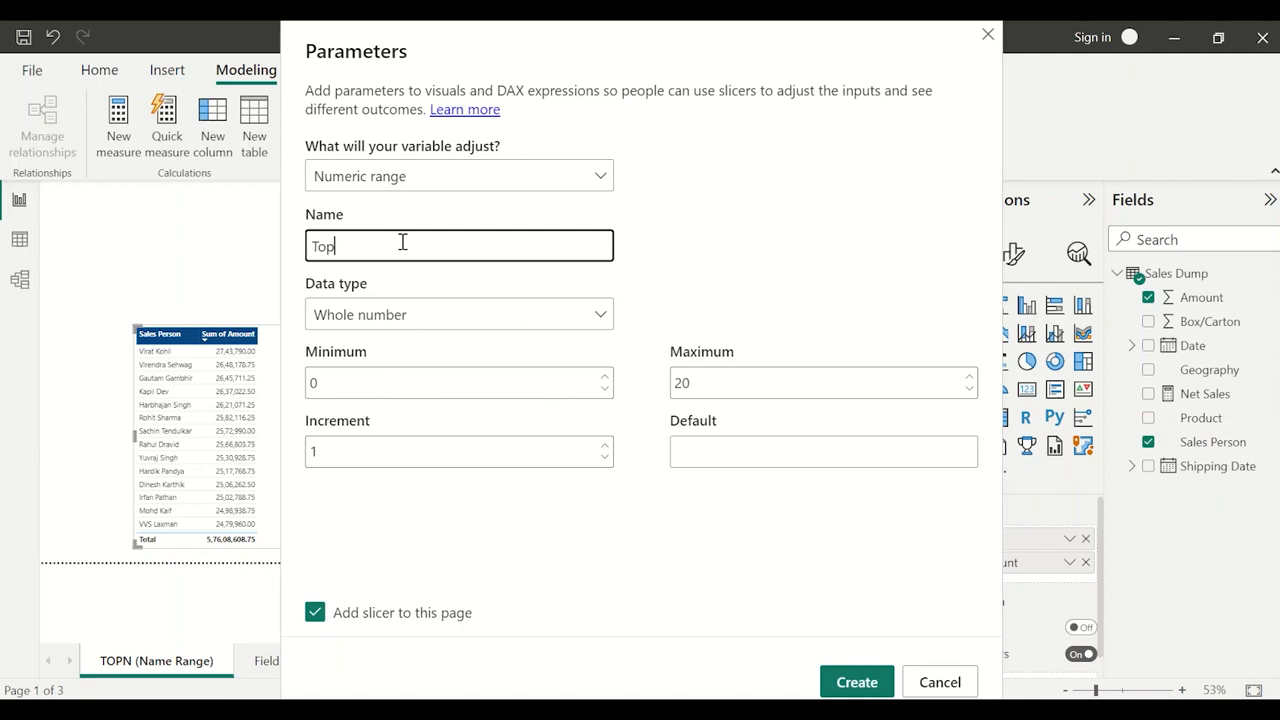
{"action": "type", "text": "N_Parameter"}
{"action": "left_click", "coordinate": [767, 440]}
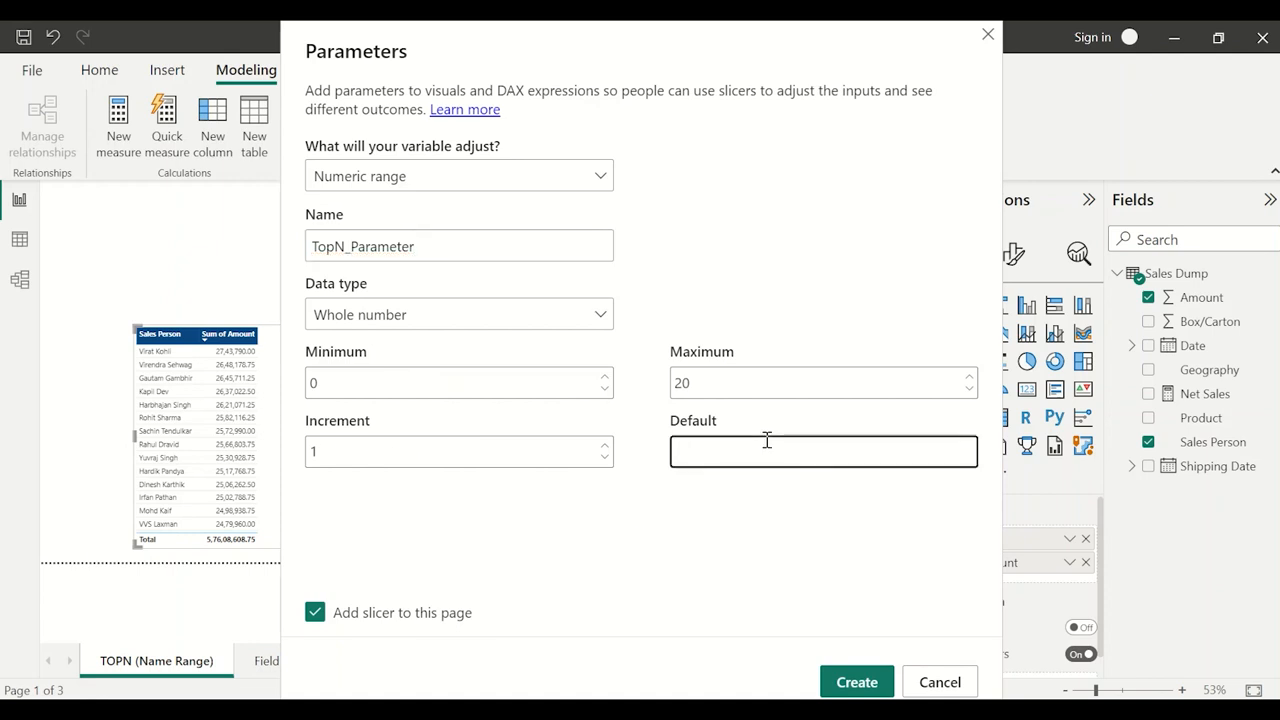
{"action": "type", "text": "10"}
{"action": "left_click", "coordinate": [838, 683]}
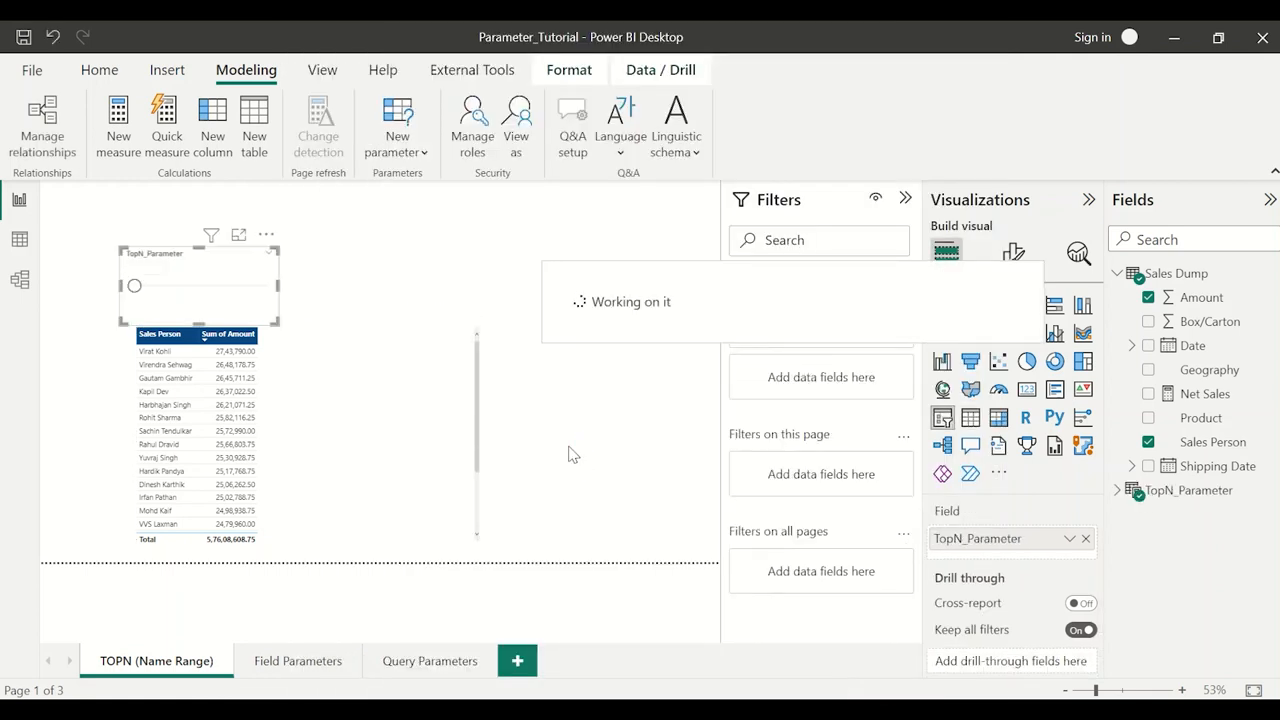
Move the TopN_Parameter slicer to the page's upper-left corner, above the table, and set its value to 10
{"action": "left_click_drag", "start_coordinate": [197, 268], "coordinate": [160, 221]}
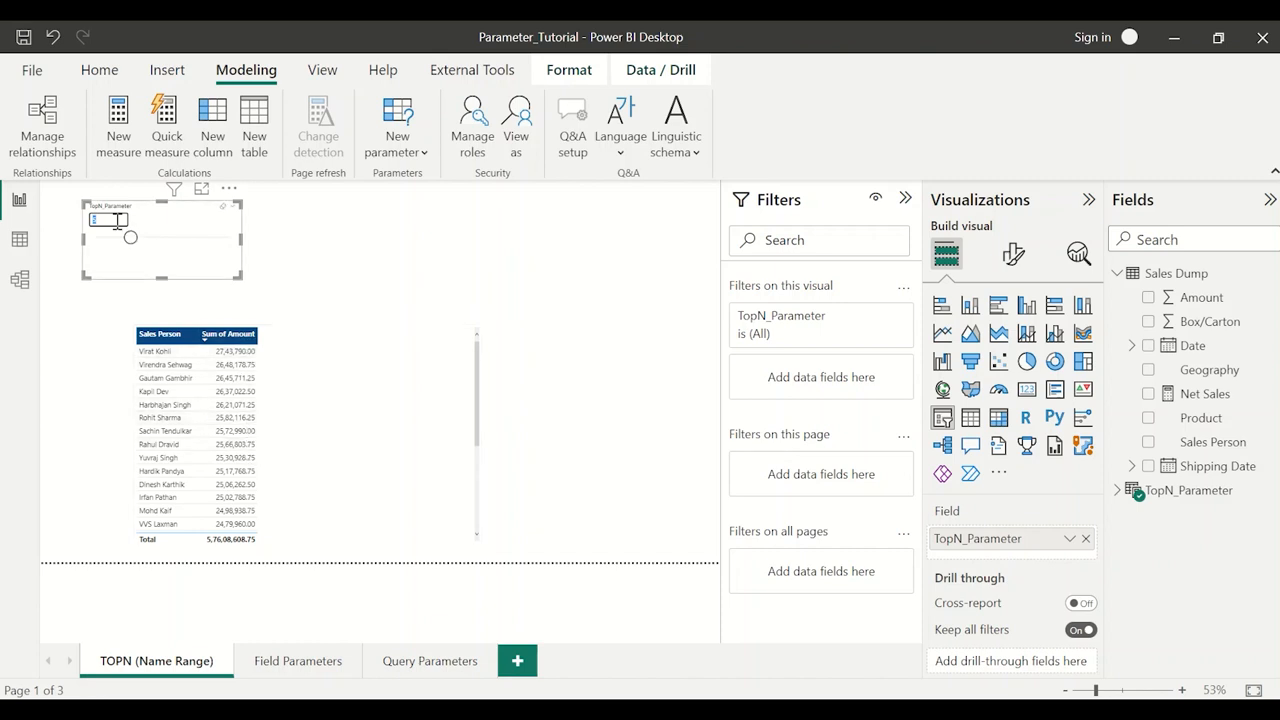
{"action": "key", "text": "Return"}
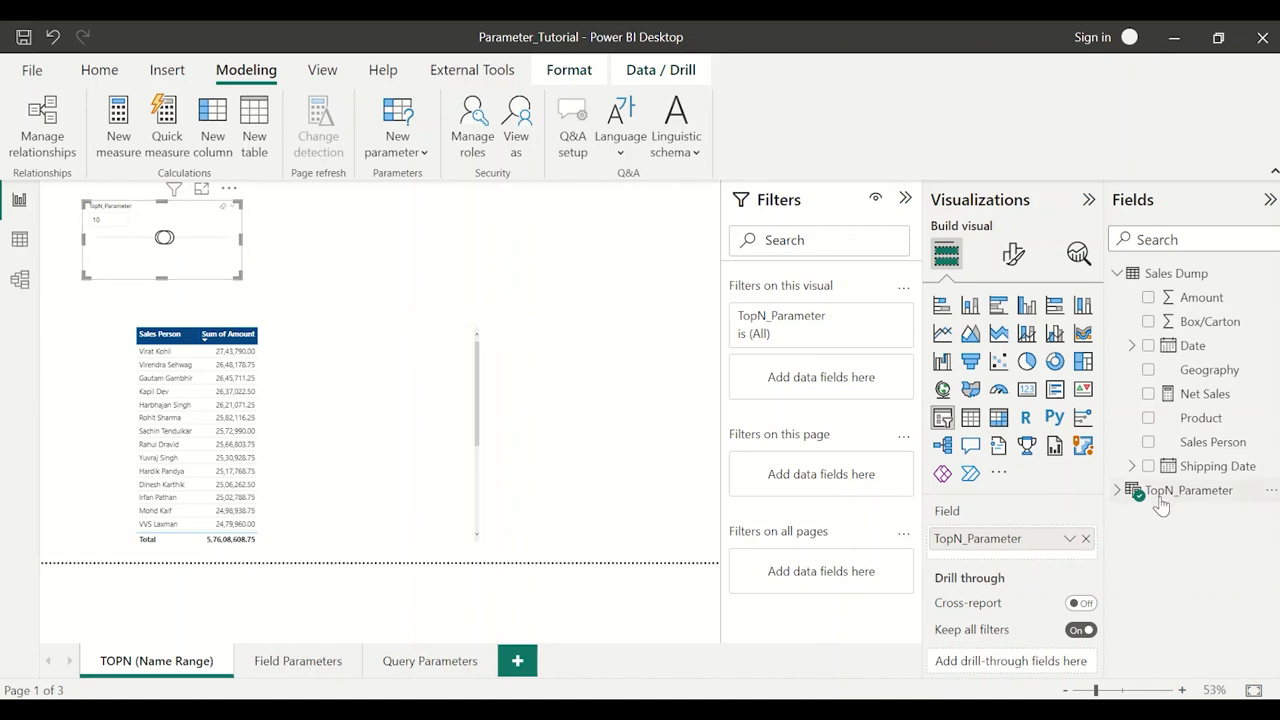
Examine the DAX formula of the TopN_Parameter Value measure, including its default argument
{"action": "left_click", "coordinate": [1118, 491]}
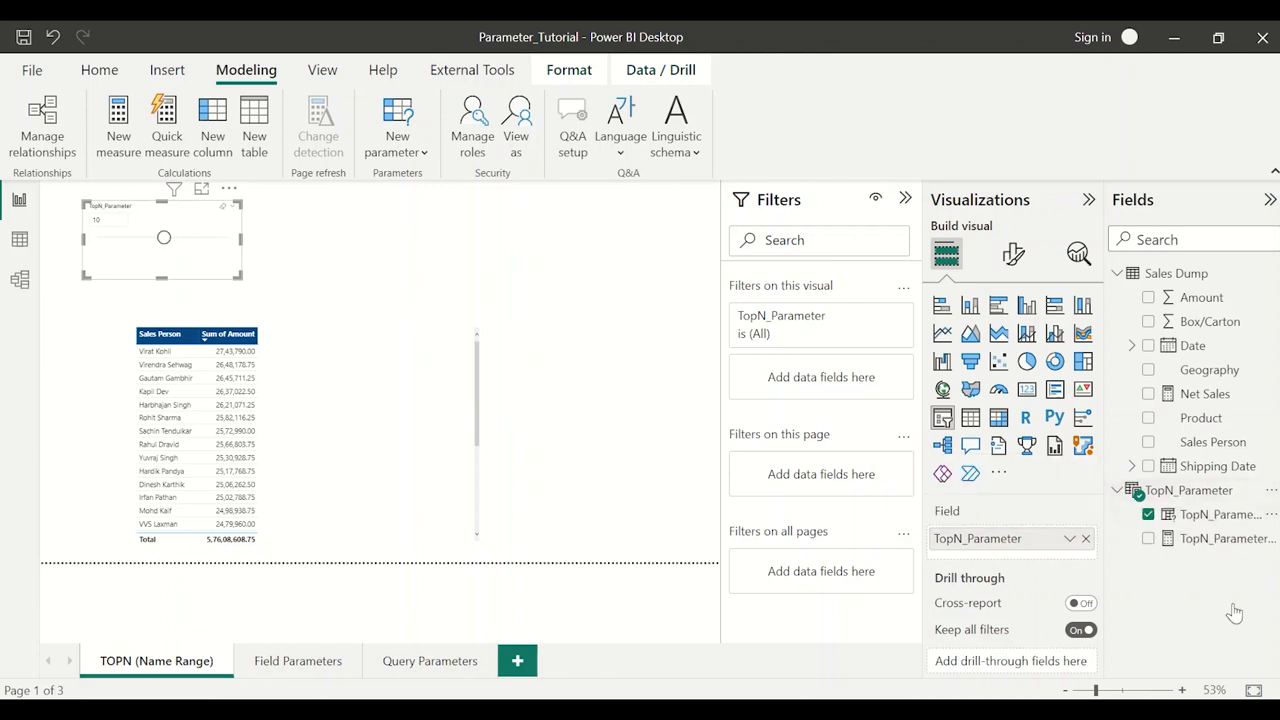
{"action": "left_click", "coordinate": [1222, 545]}
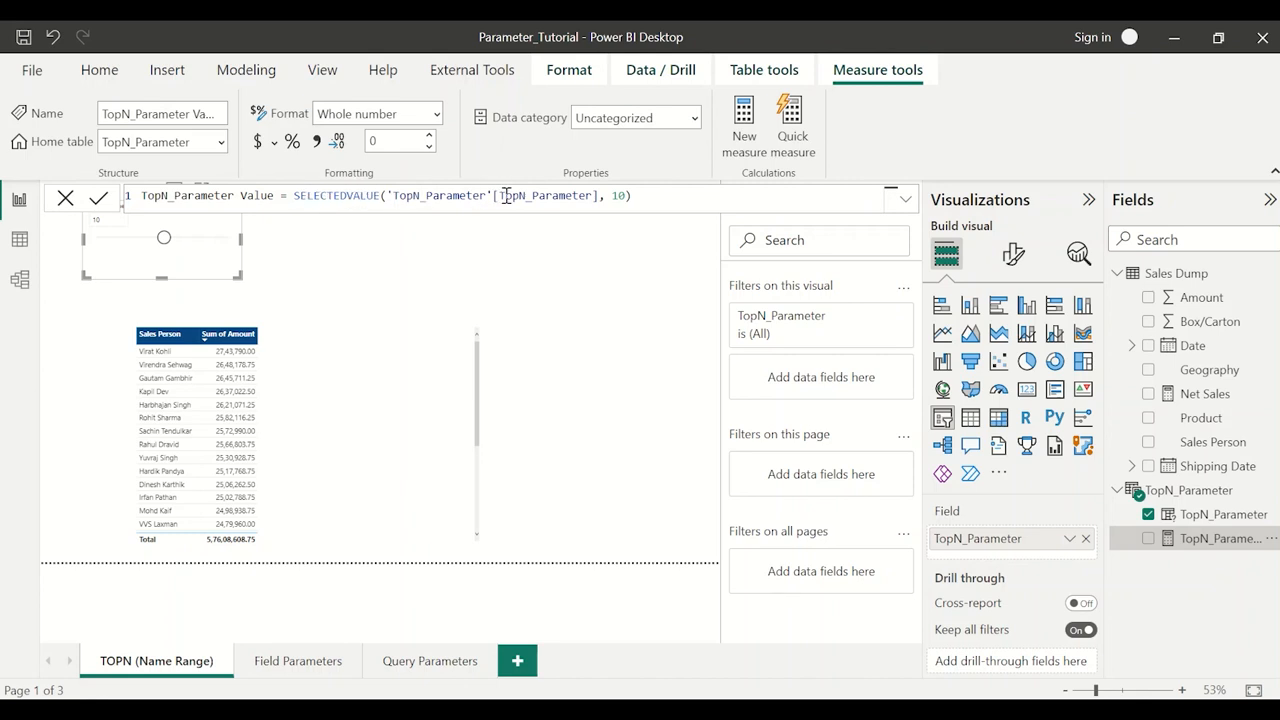
{"action": "double_click", "coordinate": [621, 195]}
Add the TopN_Parameter Value measure as the last column of the sales table and set the TopN_Parameter slicer to 5
{"action": "left_click", "coordinate": [406, 350]}
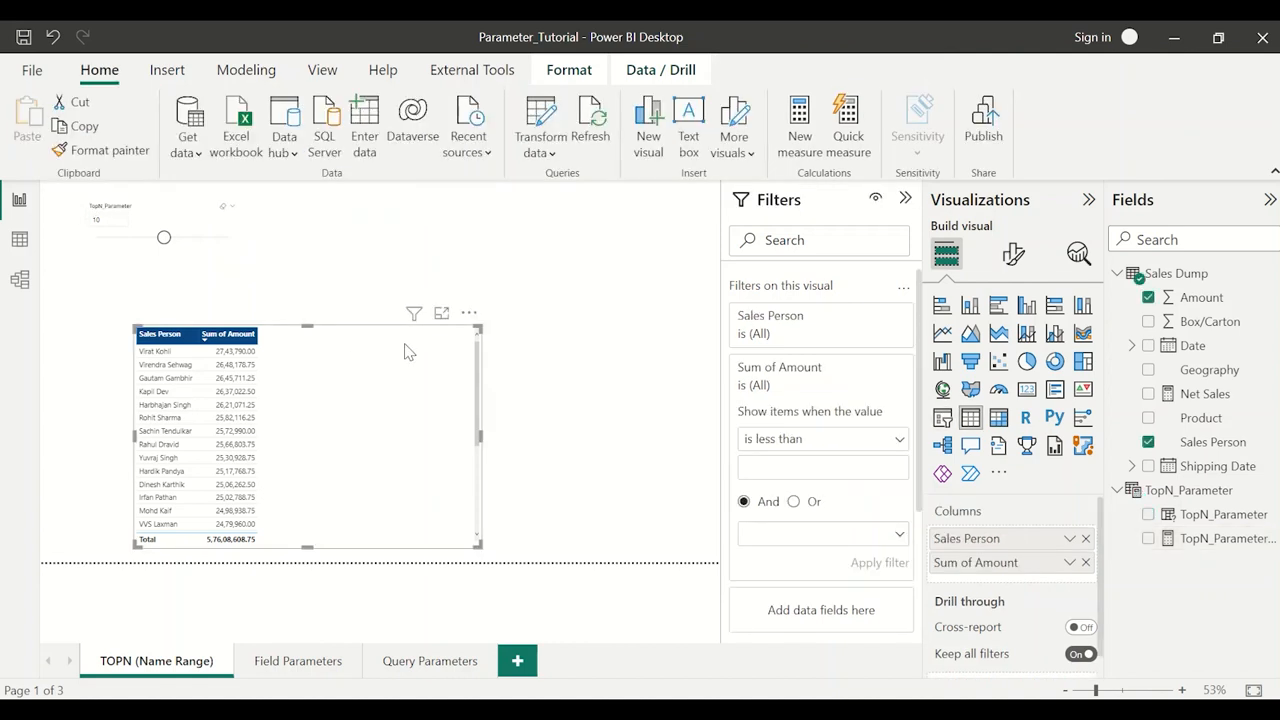
{"action": "left_click_drag", "start_coordinate": [1216, 540], "coordinate": [1070, 580]}
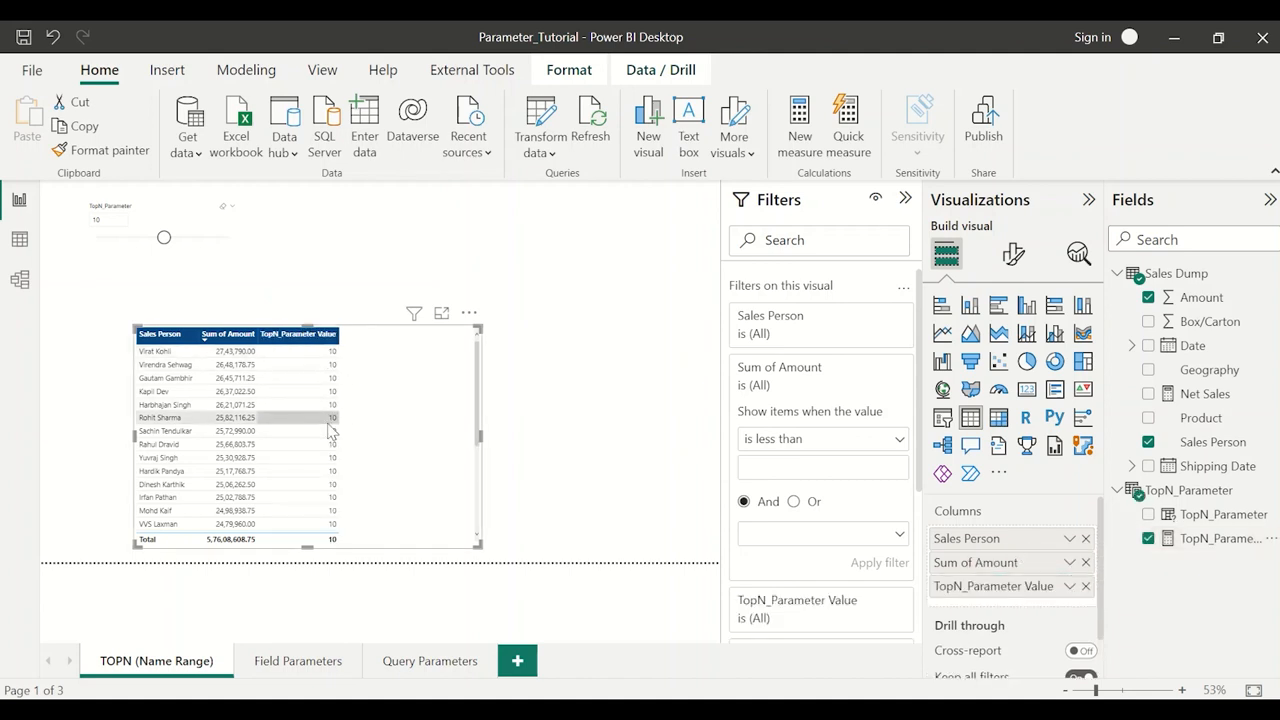
{"action": "left_click", "coordinate": [106, 222]}
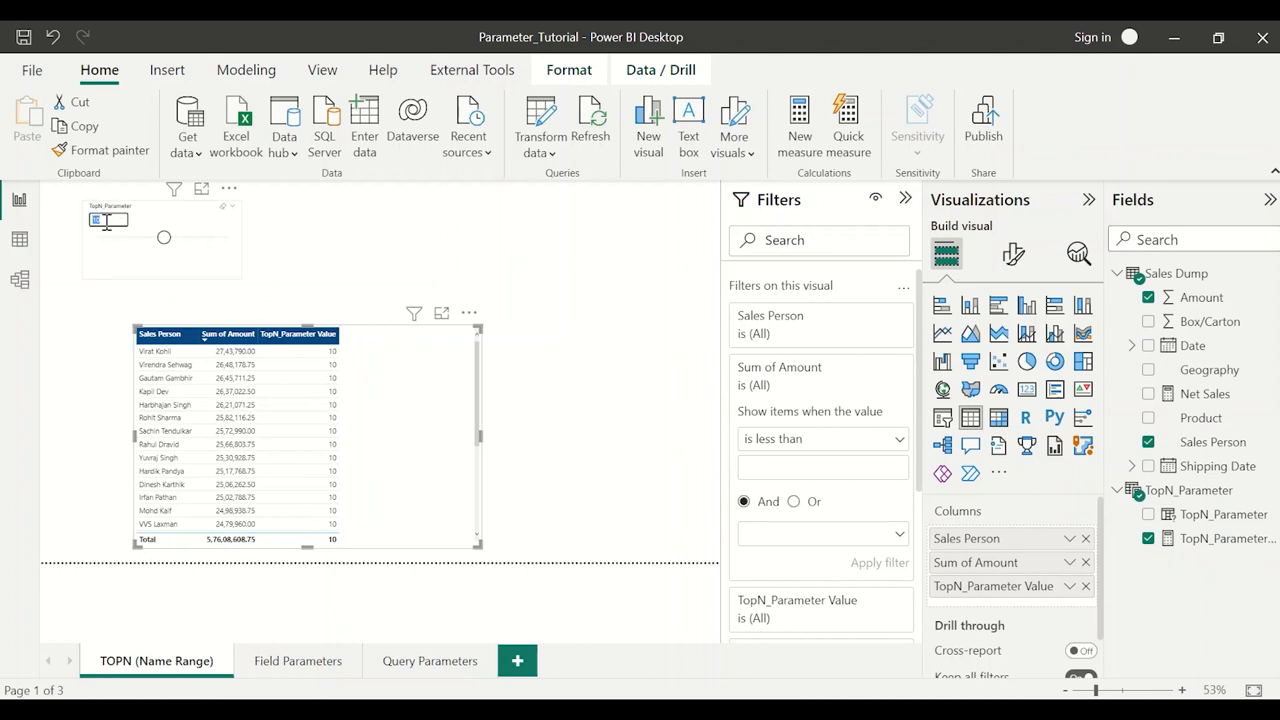
{"action": "type", "text": "5"}
{"action": "key", "text": "Return"}
{"action": "left_click", "coordinate": [427, 372]}
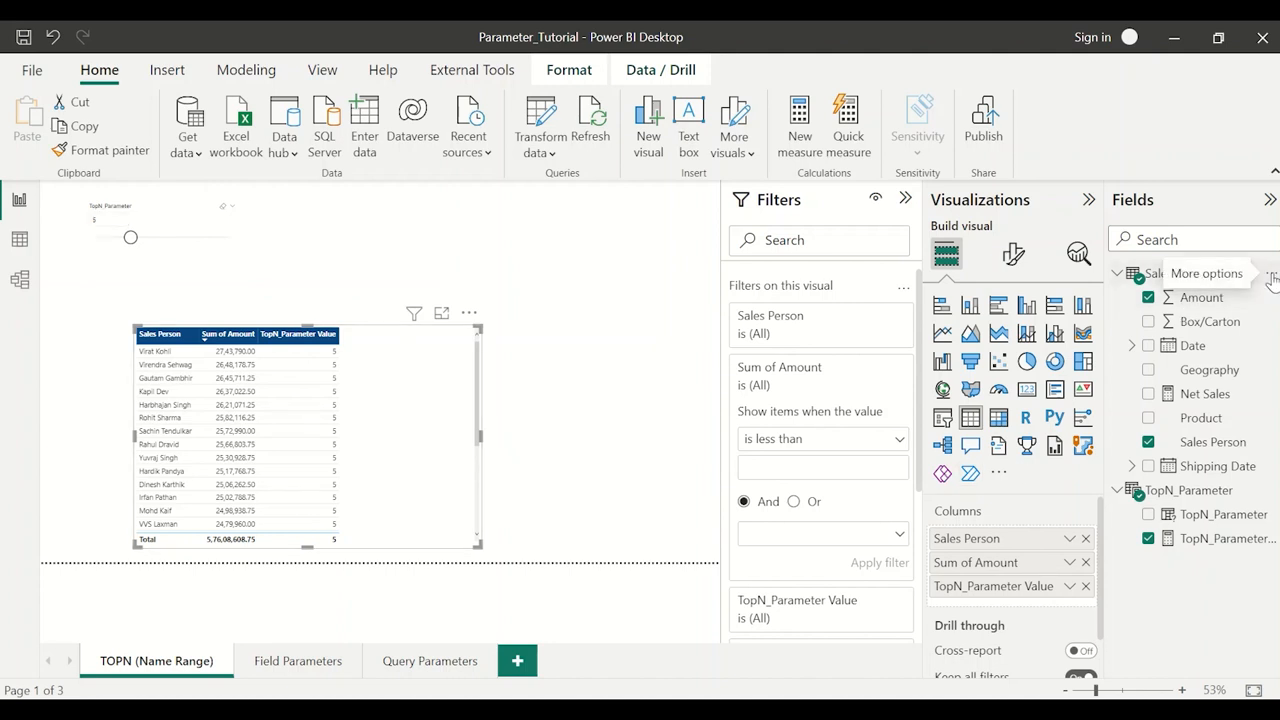
Write a new measure in the Sales Dump table: Net Sales = CALCULATE(SUM('Sales Dump'[Amount]))
{"action": "left_click", "coordinate": [1270, 280]}
{"action": "left_click", "coordinate": [1162, 287]}
{"action": "type", "text": "M"}
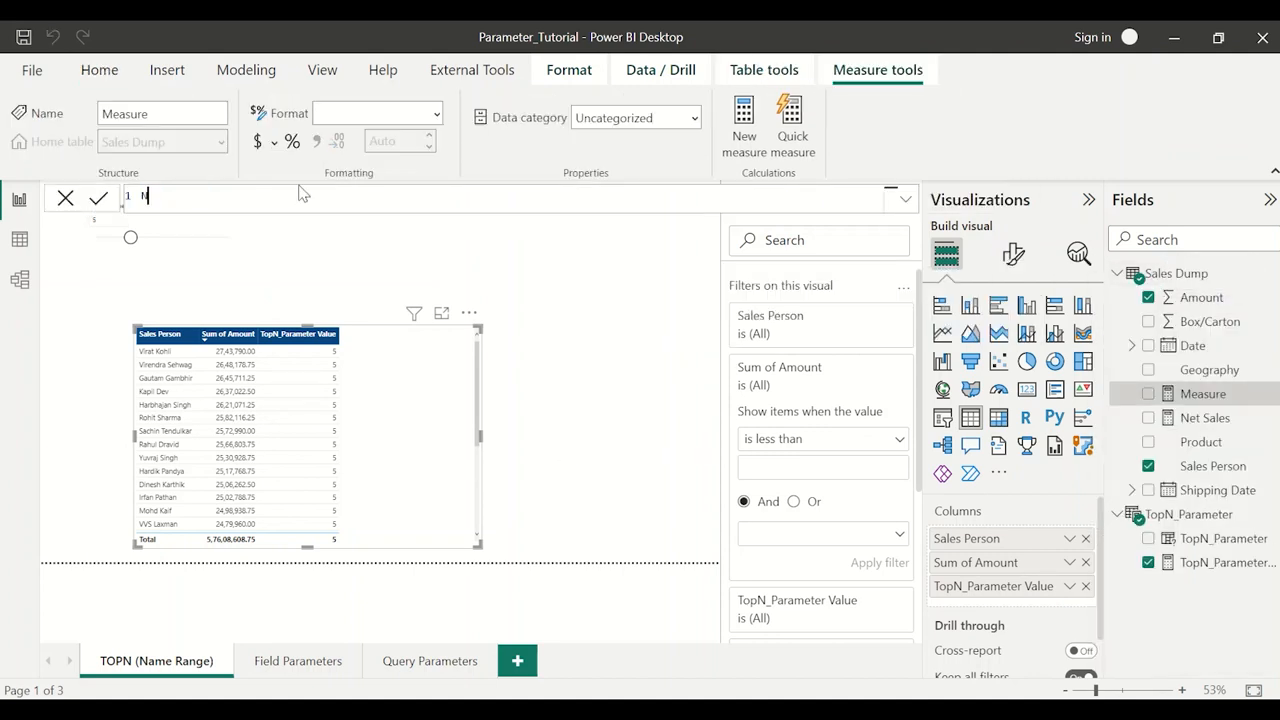
{"action": "type", "text": "et Sales = C"}
{"action": "key", "text": "Tab"}
{"action": "type", "text": "SUM(amoun"}
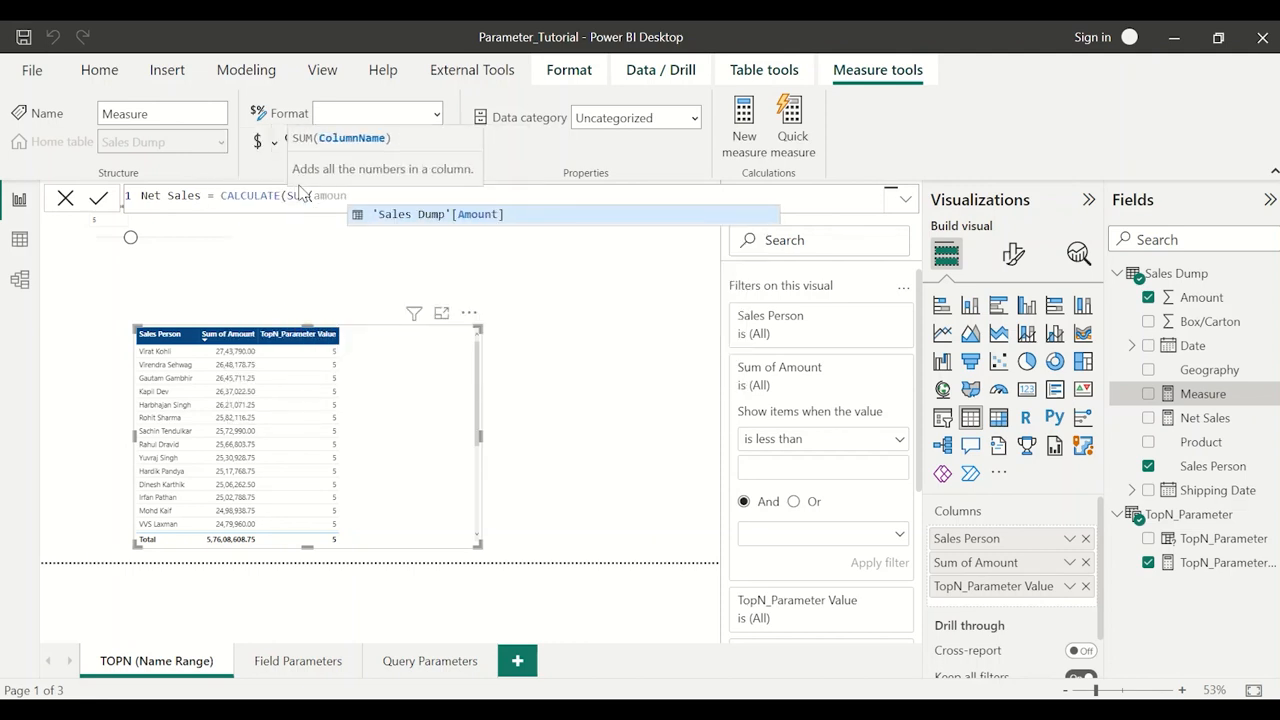
{"action": "key", "text": "Tab"}
{"action": "type", "text": ")"}
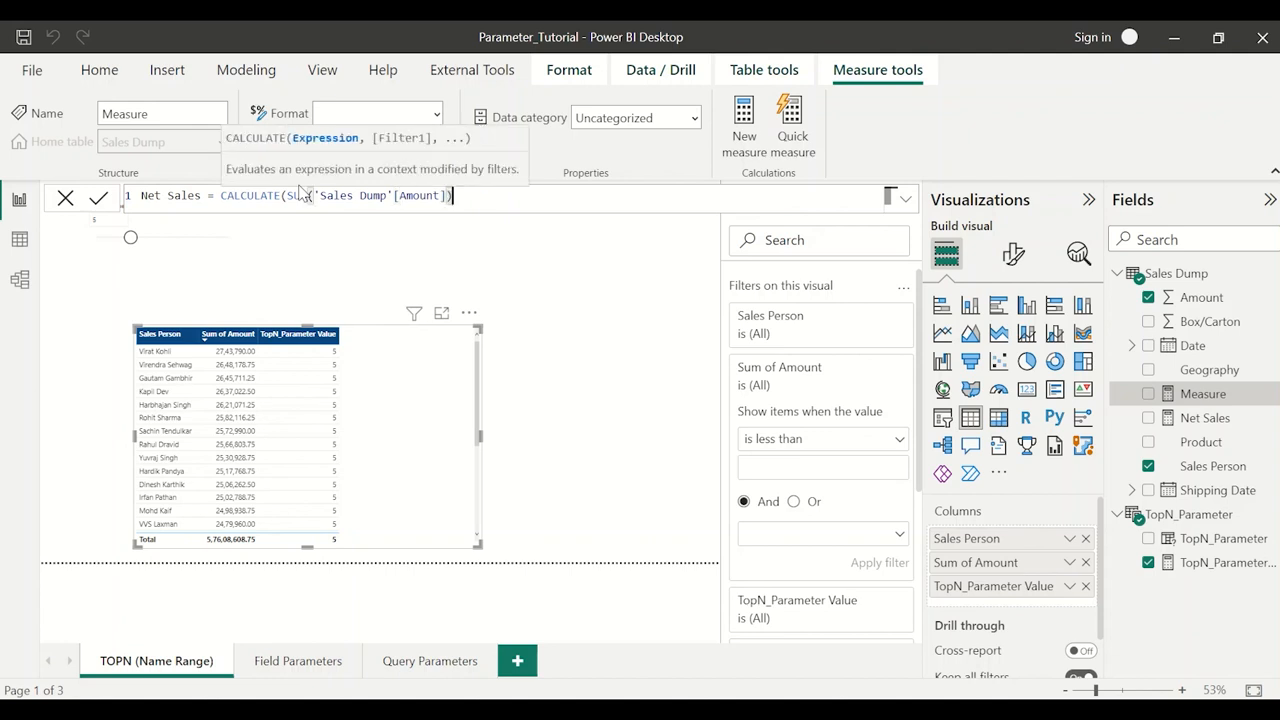
{"action": "type", "text": ")"}
{"action": "key", "text": "Return"}
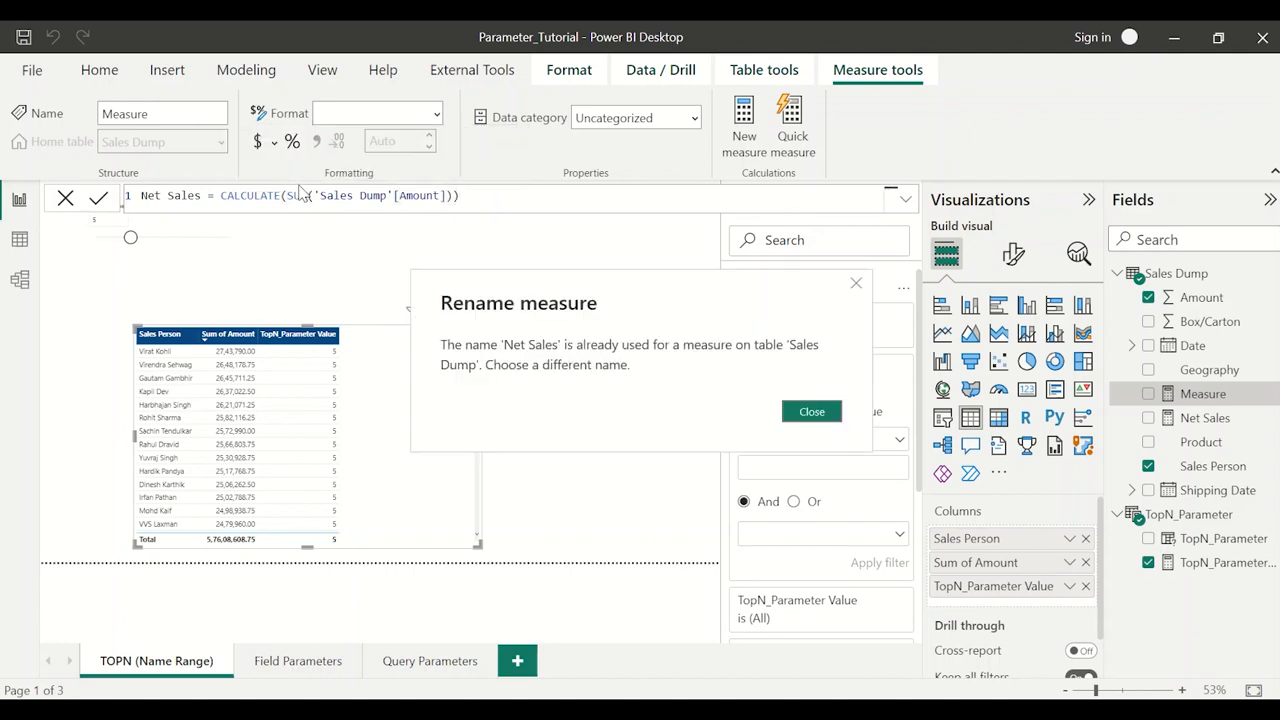
Dismiss the naming message and commit the new measure under the name NetSales, without a space
{"action": "left_click", "coordinate": [812, 412]}
{"action": "left_click", "coordinate": [167, 196]}
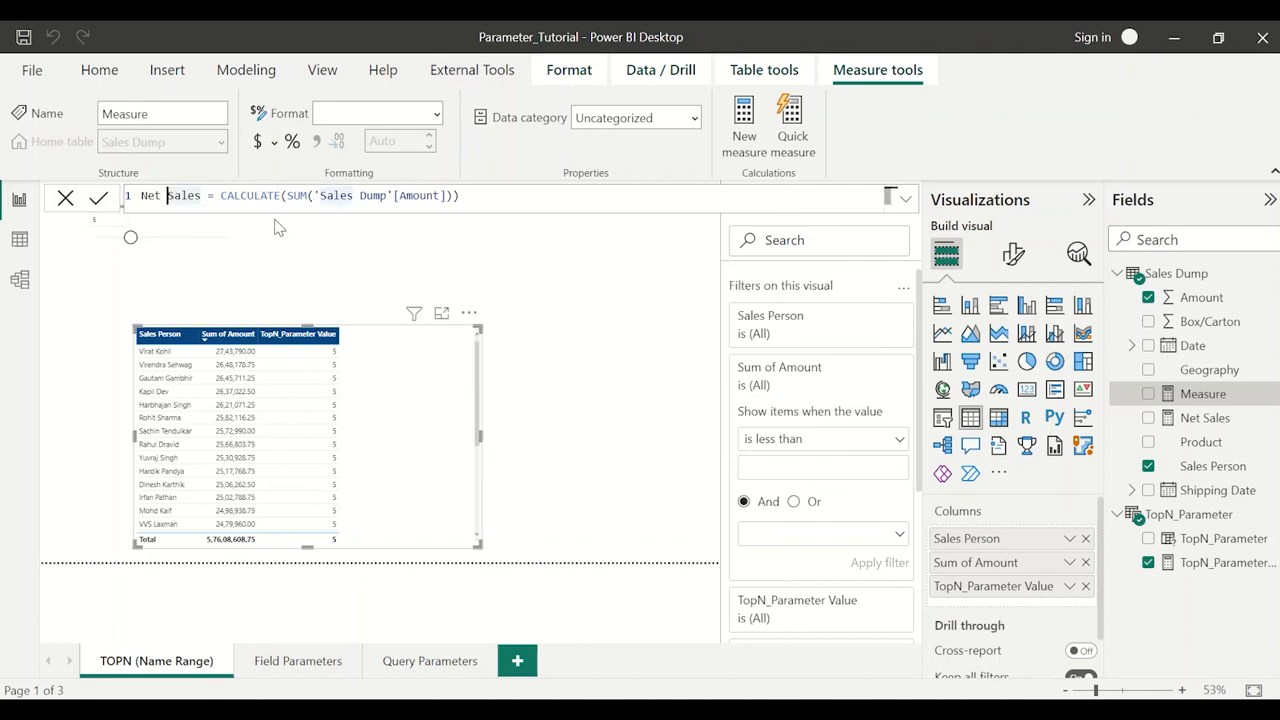
{"action": "key", "text": "BackSpace"}
{"action": "key", "text": "Return"}
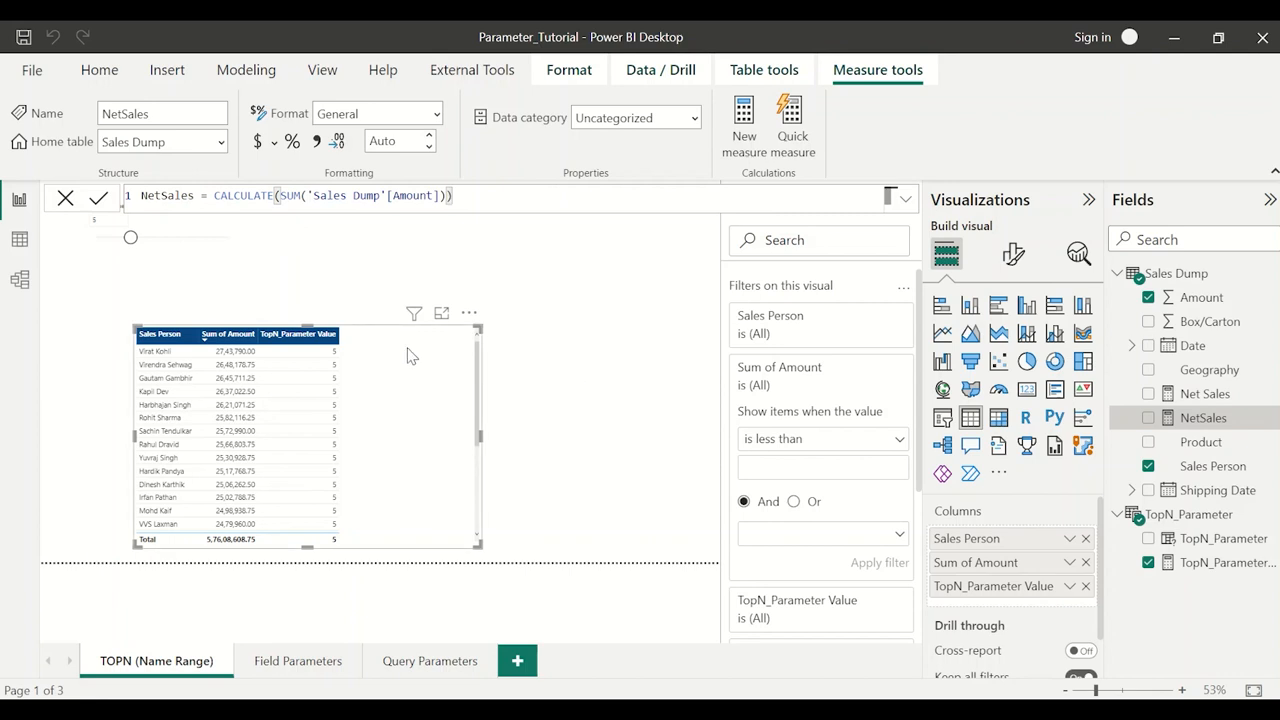
Replace the table's Sum of Amount column with the NetSales measure, placed after Sales Person
{"action": "left_click_drag", "start_coordinate": [1205, 425], "coordinate": [1040, 560]}
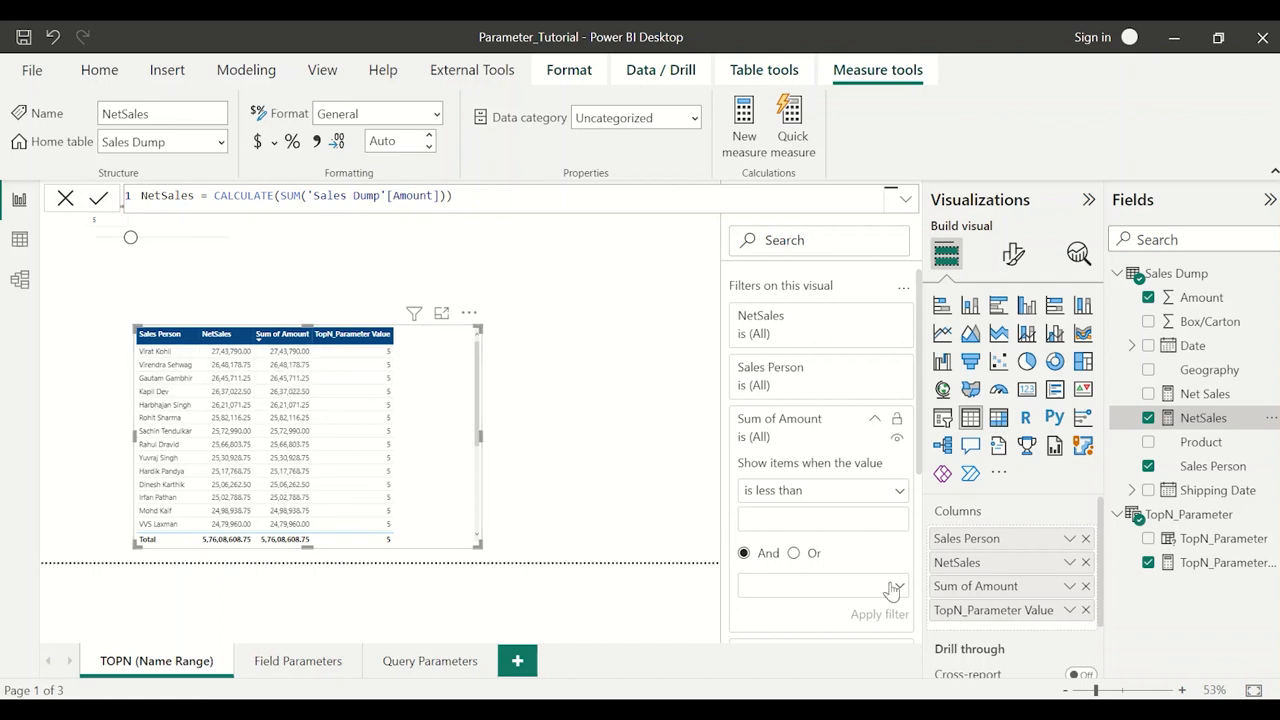
{"action": "left_click", "coordinate": [1085, 587]}
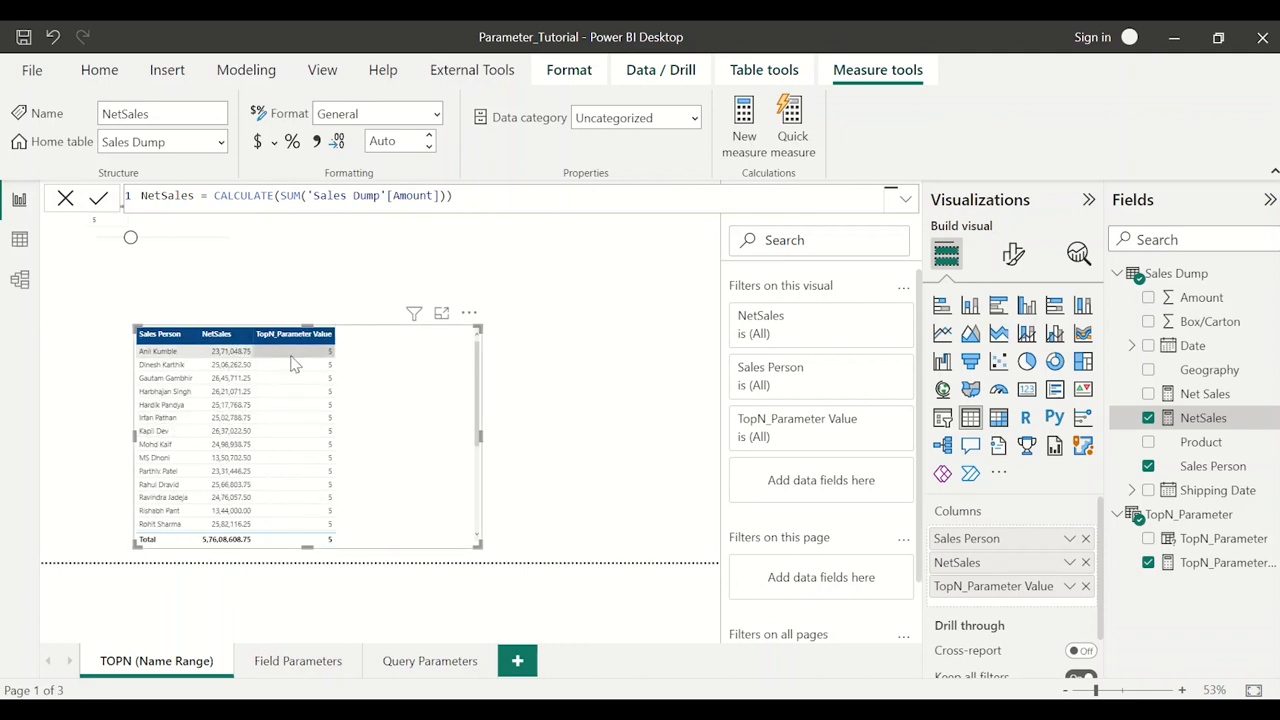
{"action": "left_click", "coordinate": [580, 415]}
Start a new measure in the Sales Dump table: TOPN = TOPN( with TopN_Parameter[TopN_Parameter Value] as the number of rows
{"action": "left_click", "coordinate": [1270, 277]}
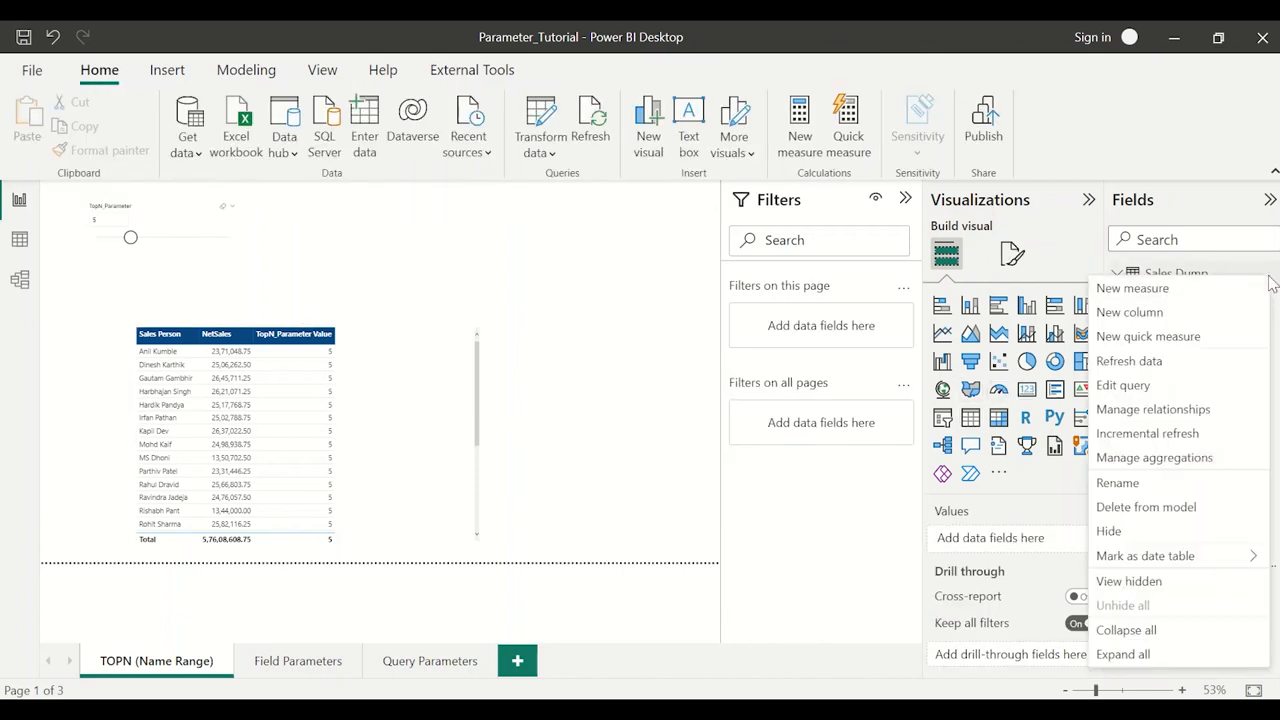
{"action": "left_click", "coordinate": [1127, 293]}
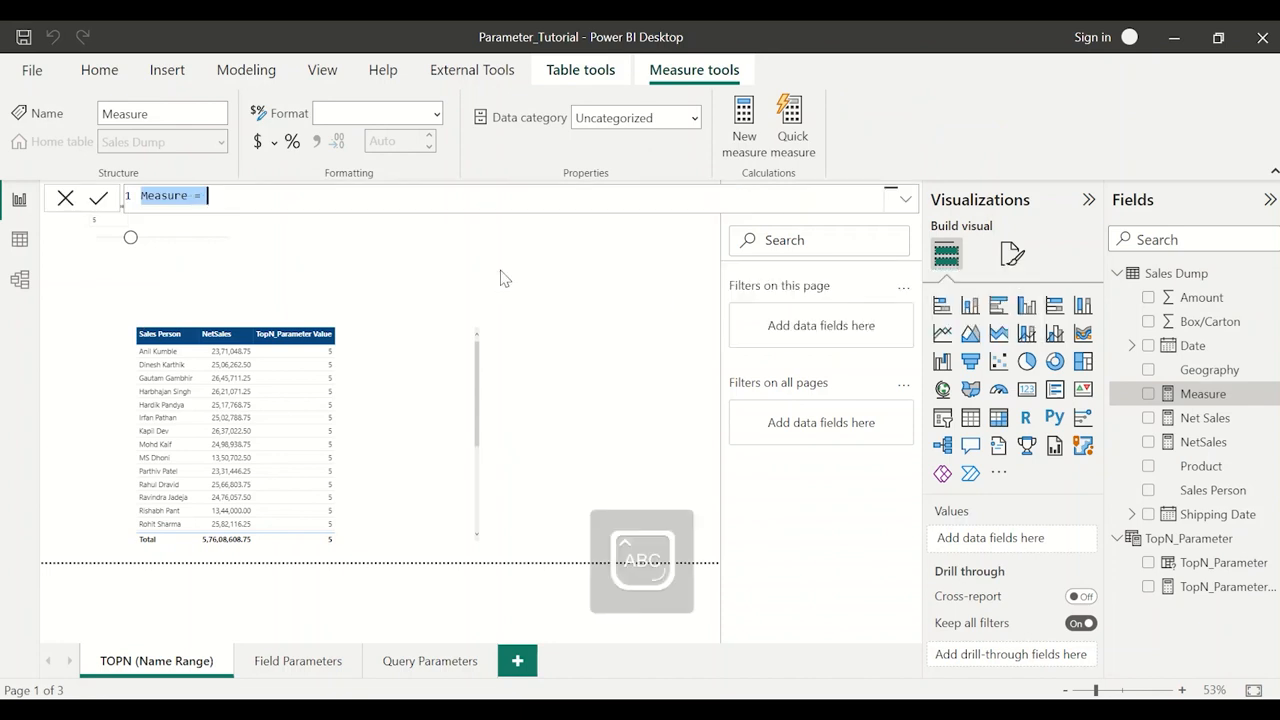
{"action": "type", "text": "TOPN"}
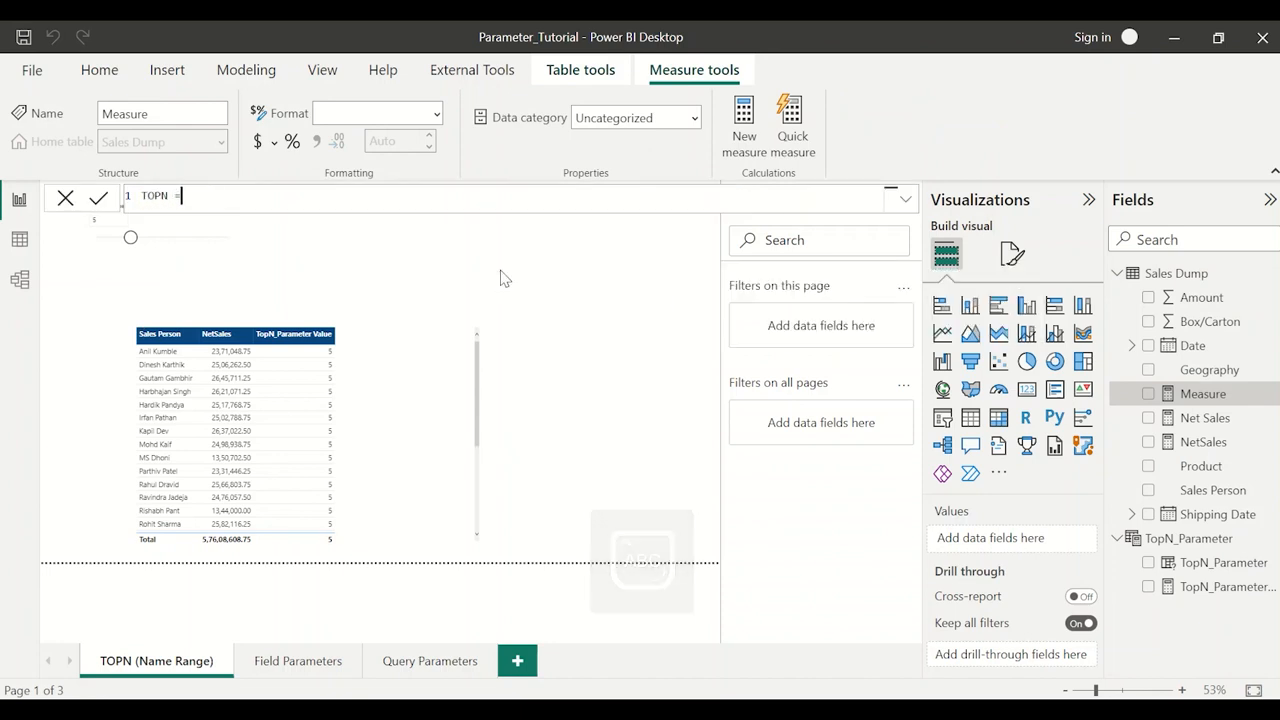
{"action": "type", "text": " = CA"}
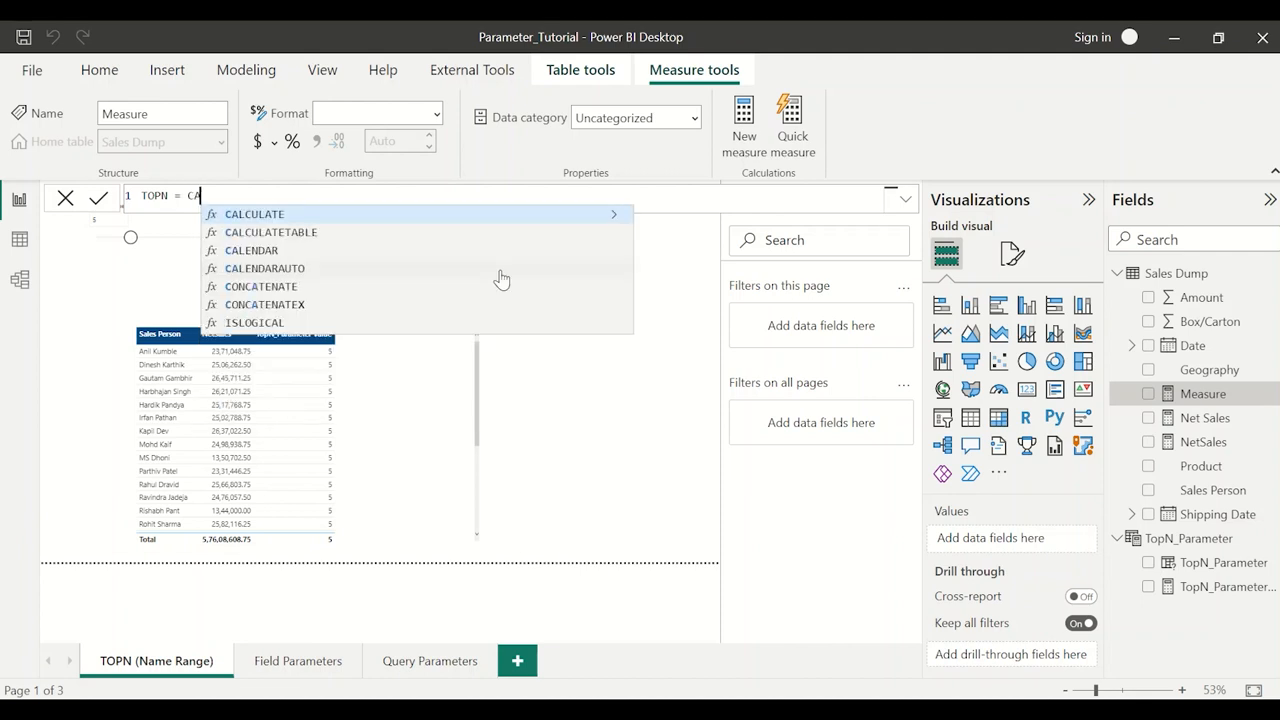
{"action": "key", "text": "Caps_Lock"}
{"action": "key", "text": "BackSpace"}
{"action": "key", "text": "BackSpace"}
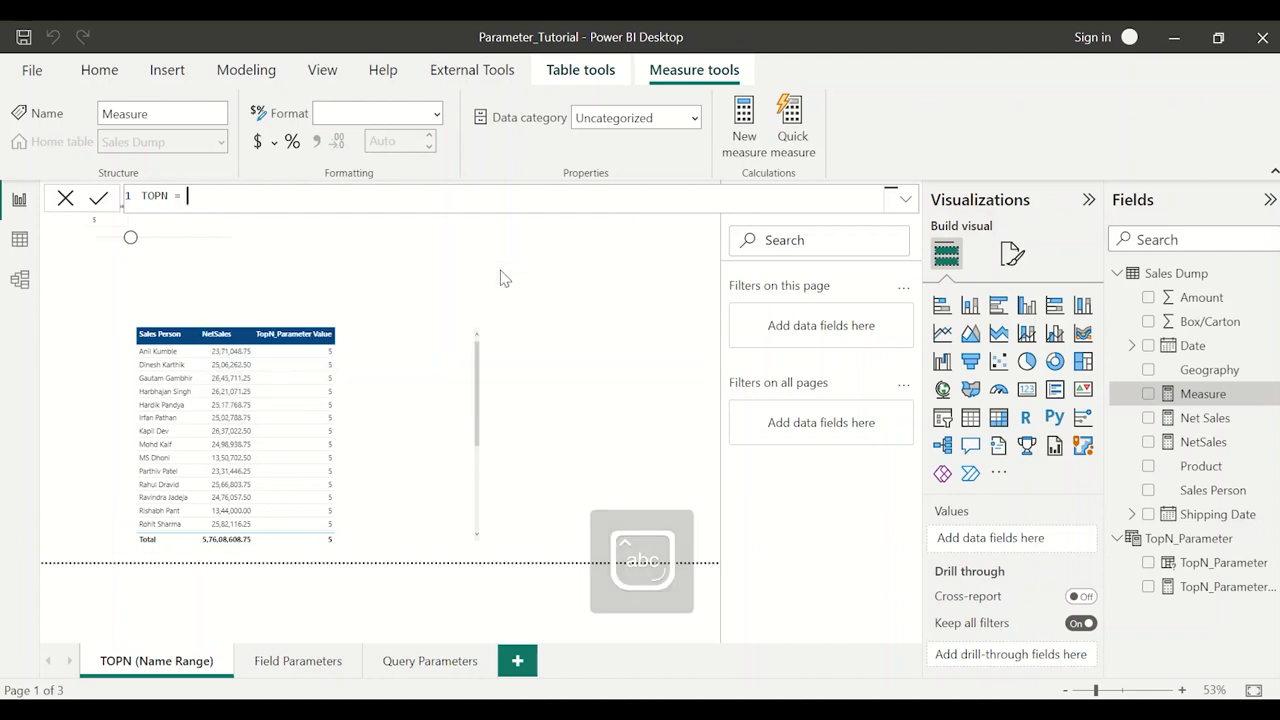
{"action": "type", "text": "TOPN("}
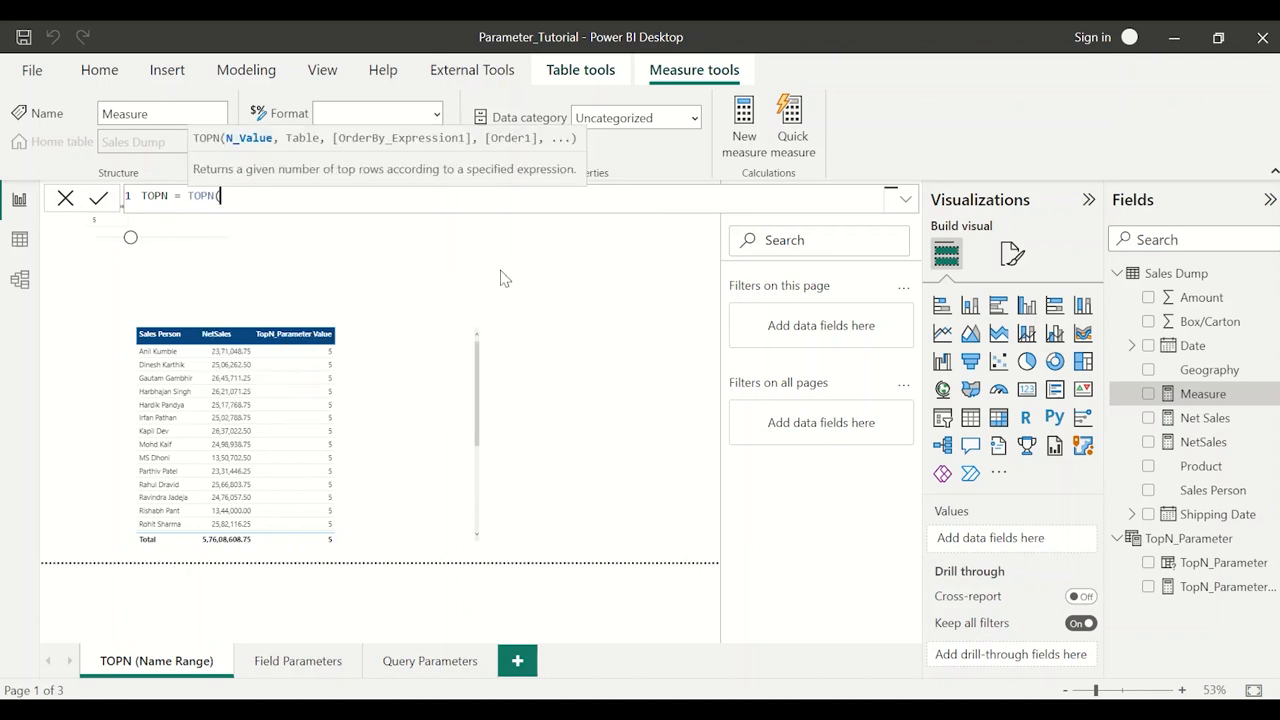
{"action": "type", "text": "top"}
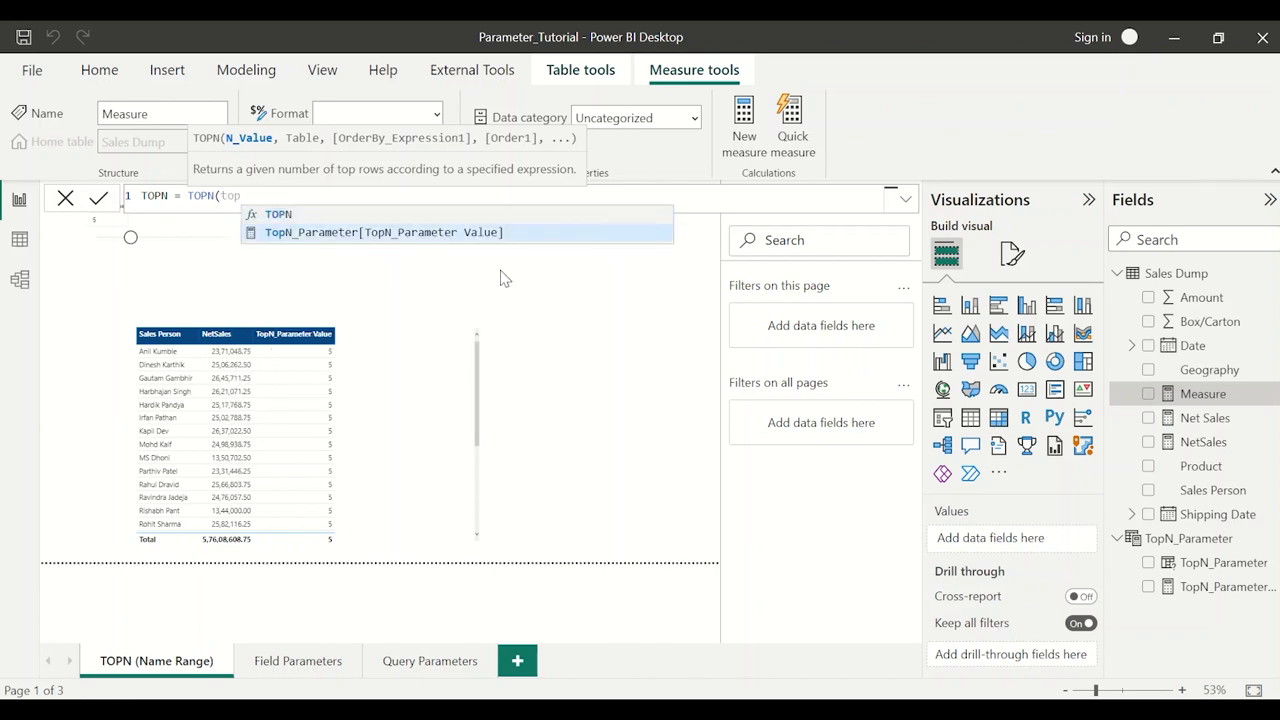
{"action": "key", "text": "Tab"}
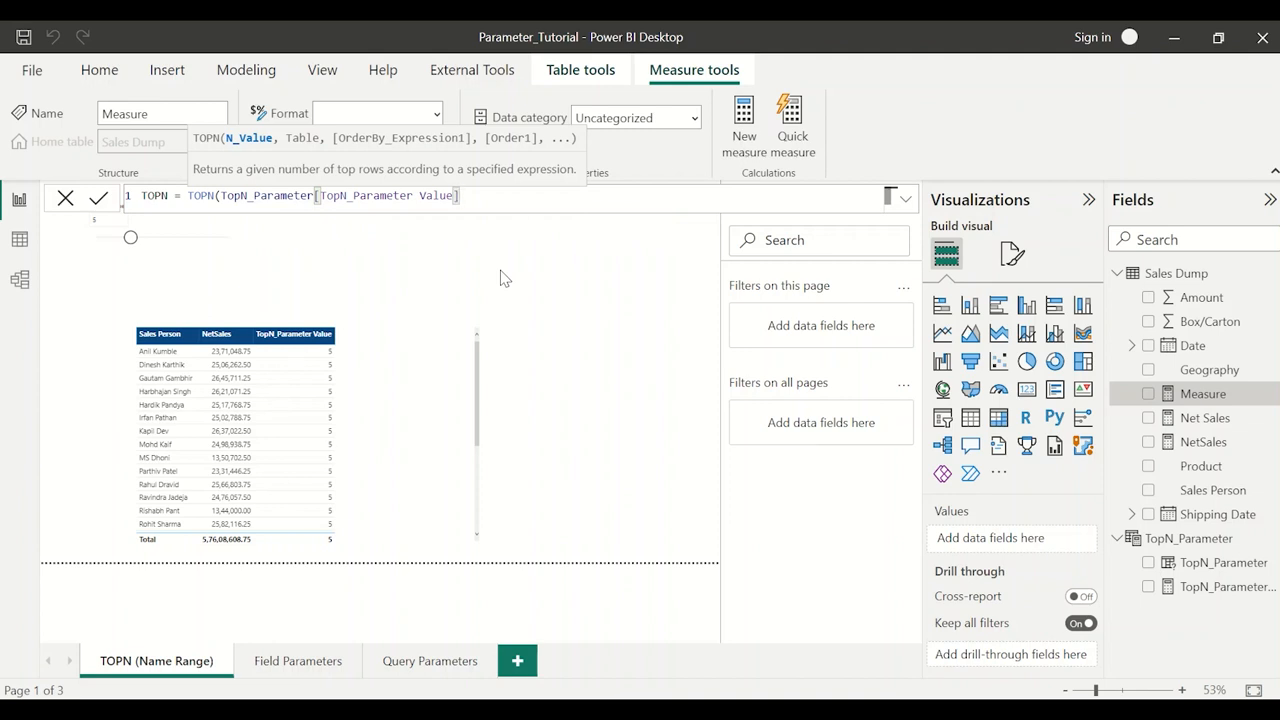
Add ALLSELECTED('Sales Dump'[Sales Person]) as the table argument of the TOPN function
{"action": "type", "text": ",allsel"}
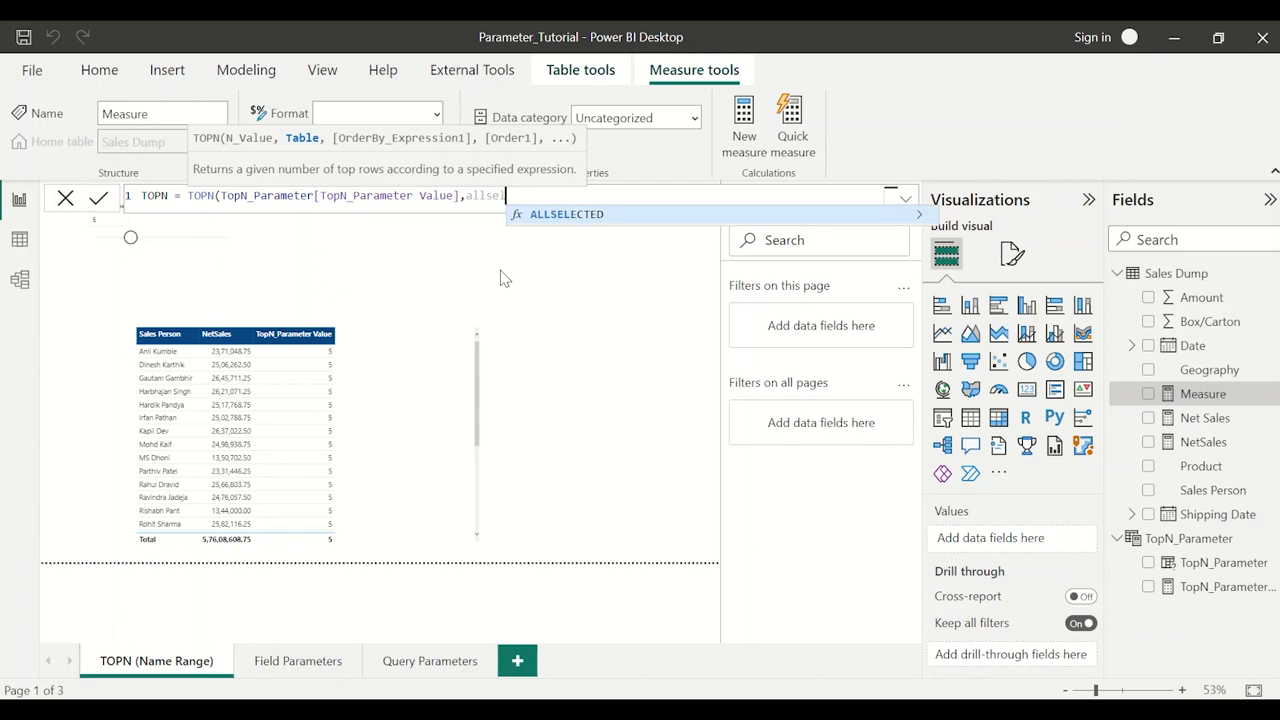
{"action": "key", "text": "Tab"}
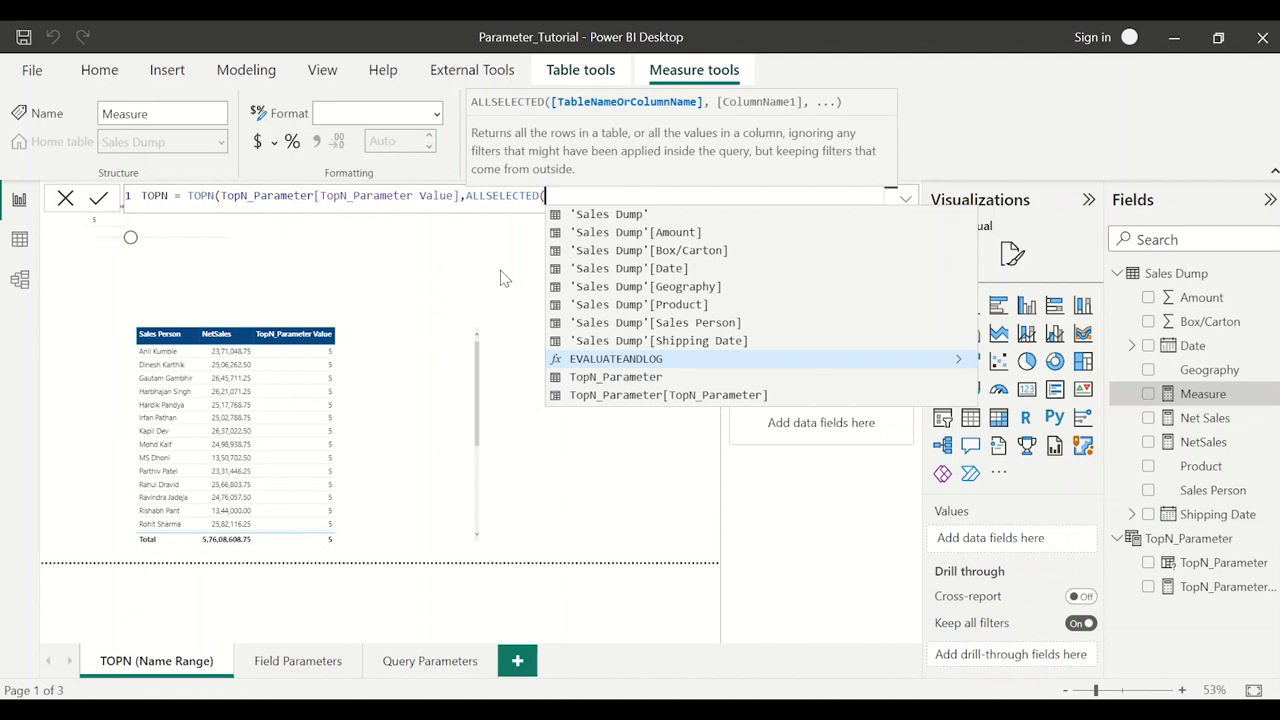
{"action": "type", "text": "sales p"}
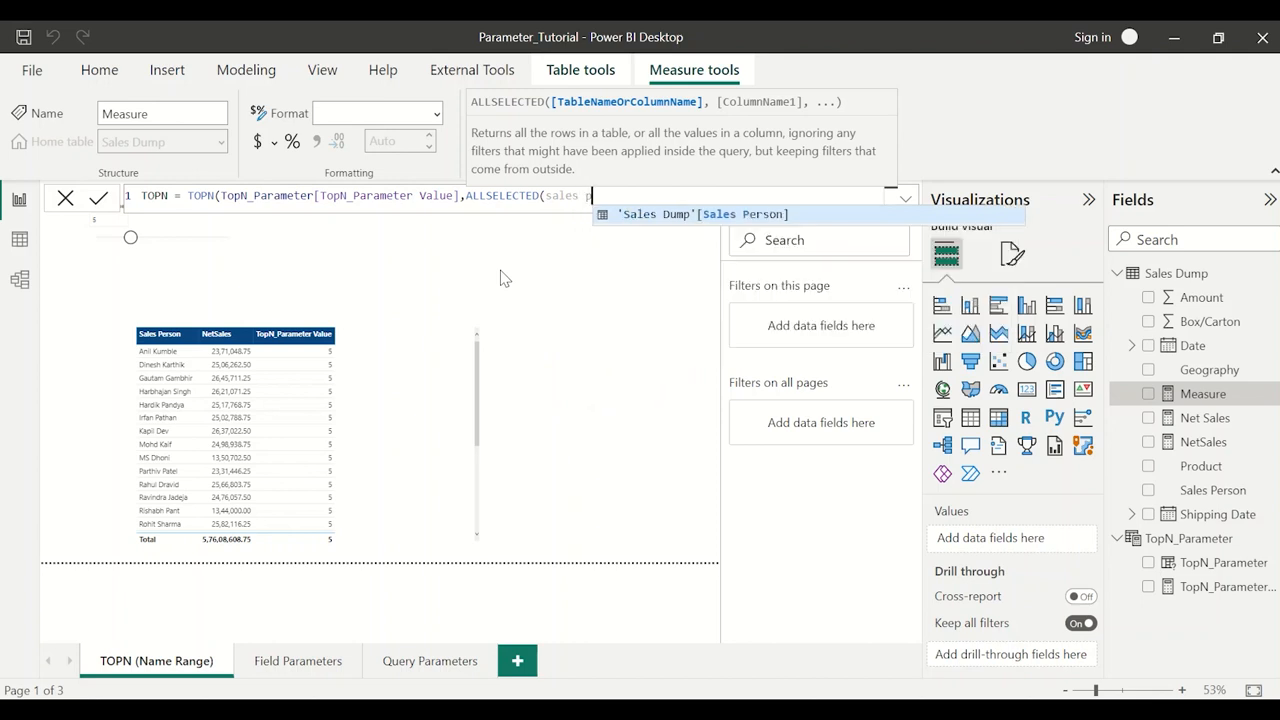
{"action": "key", "text": "Tab"}
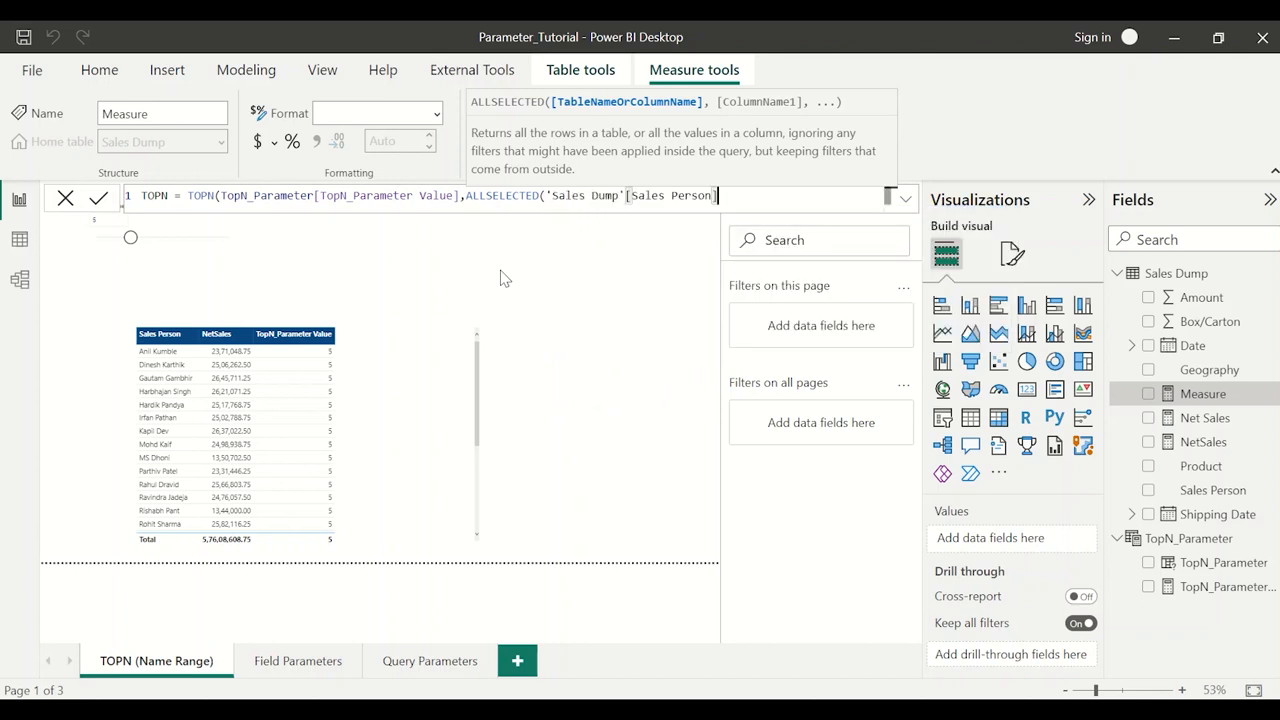
{"action": "type", "text": ")"}
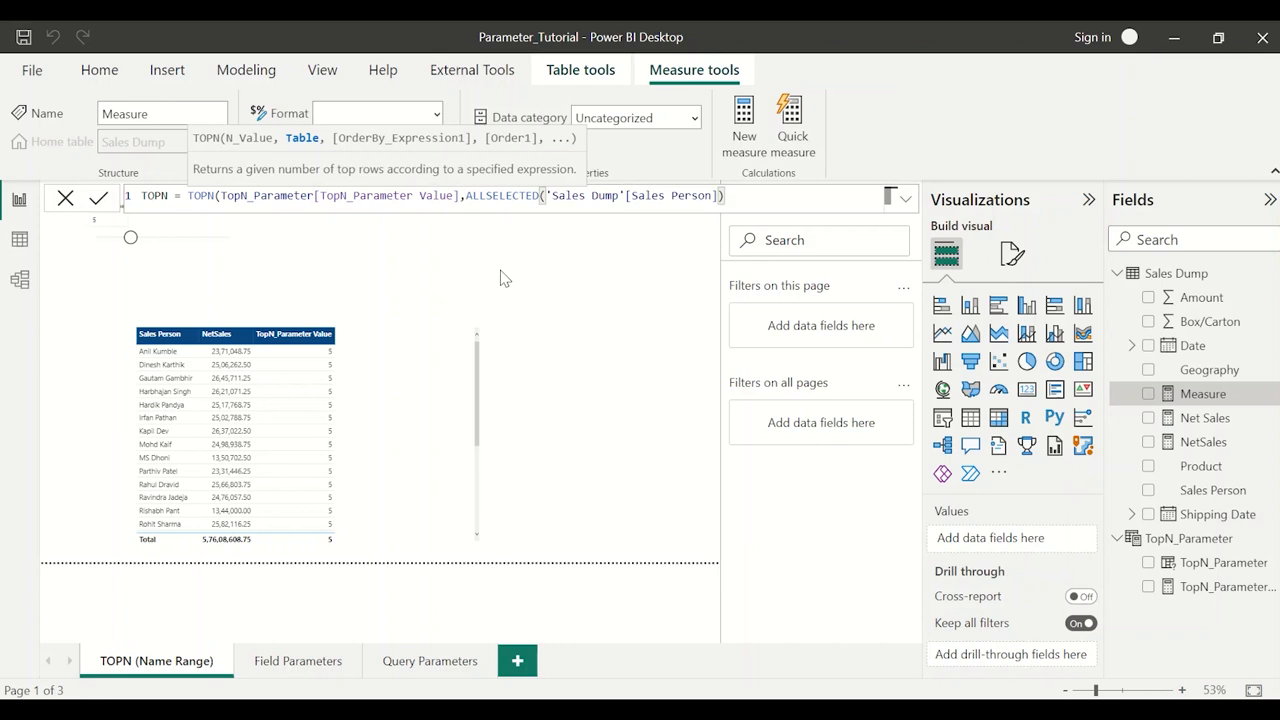
Order the TOPN function by [NetSales] with DESC, close its bracket and commit the measure
{"action": "type", "text": ","}
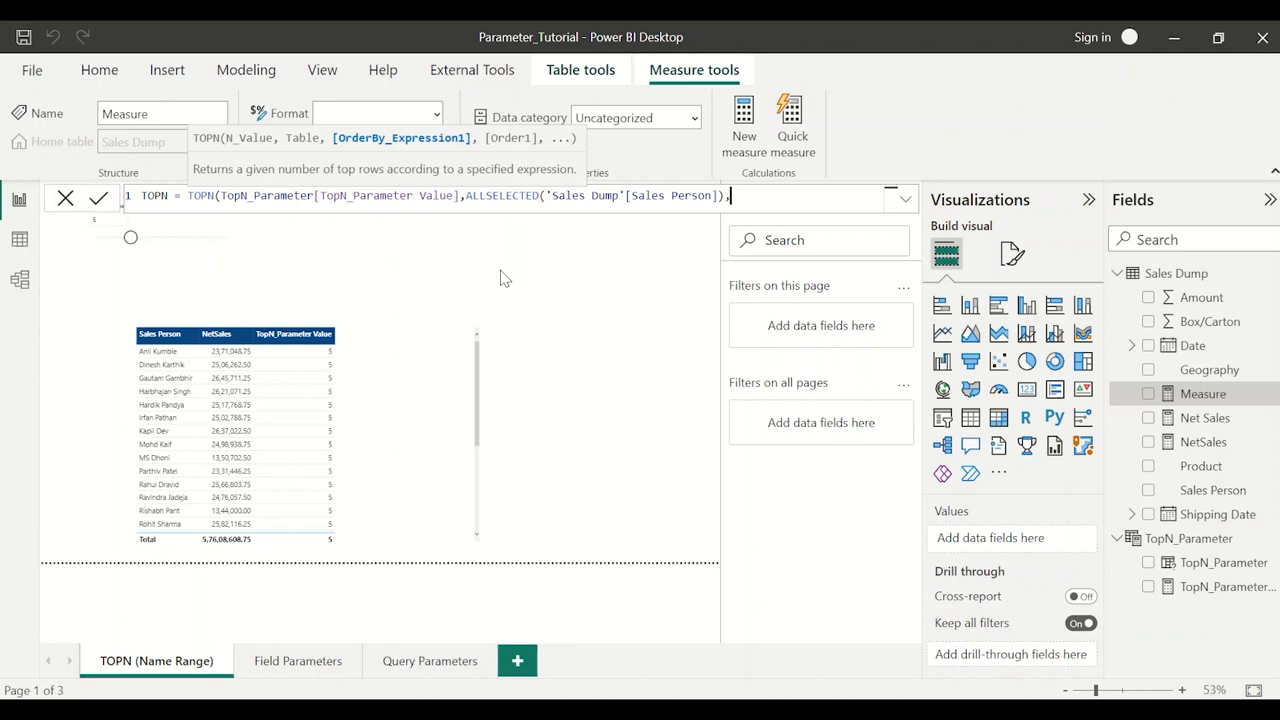
{"action": "type", "text": "net"}
{"action": "key", "text": "Down"}
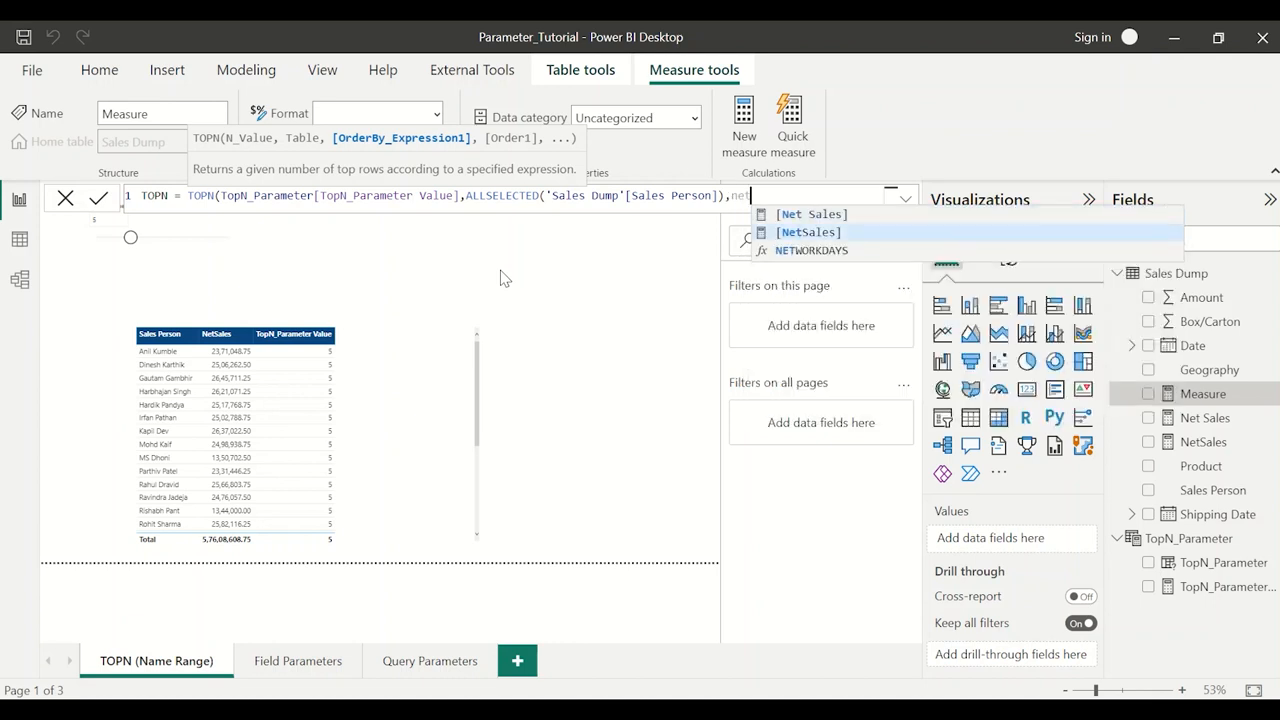
{"action": "key", "text": "Tab"}
{"action": "type", "text": ","}
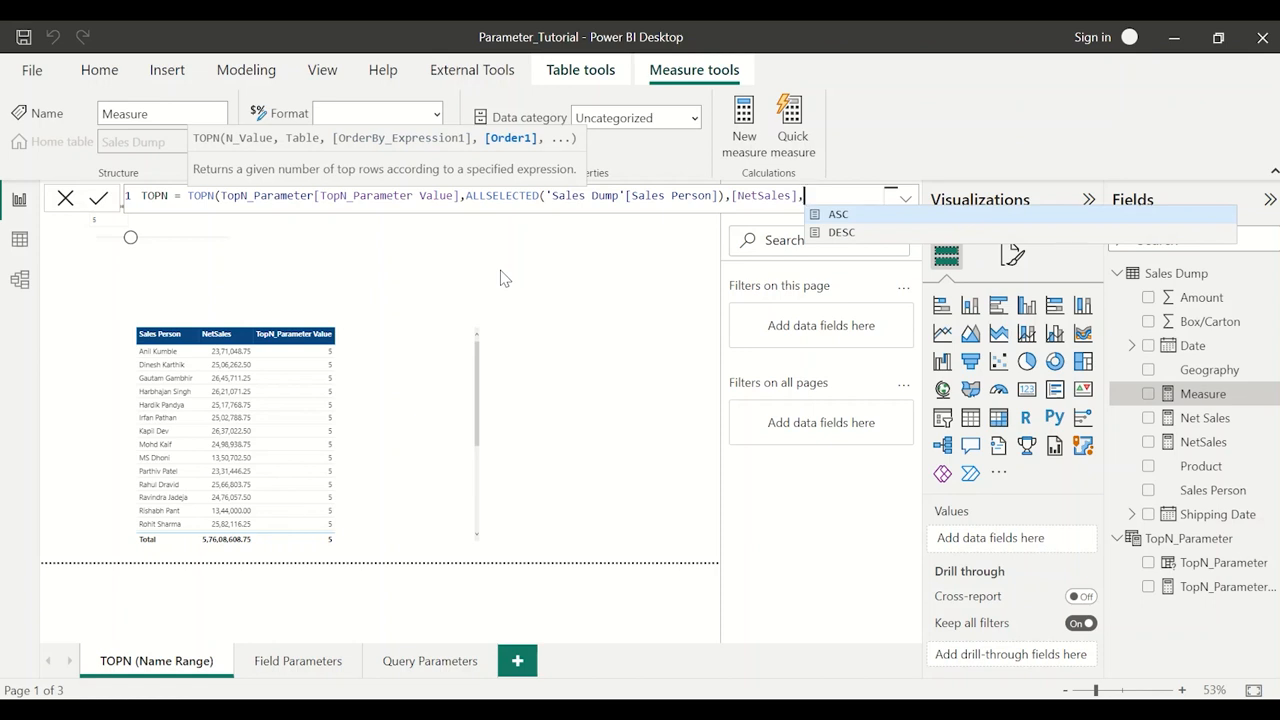
{"action": "type", "text": "DESC"}
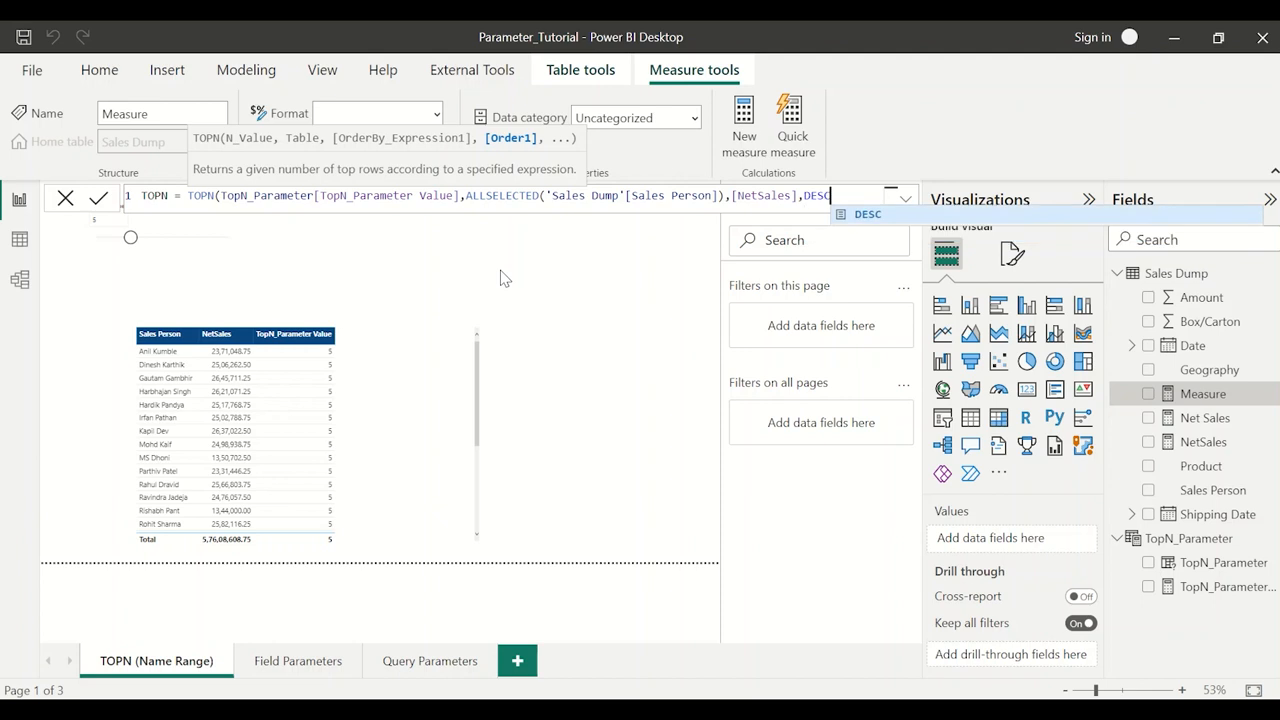
{"action": "type", "text": ")"}
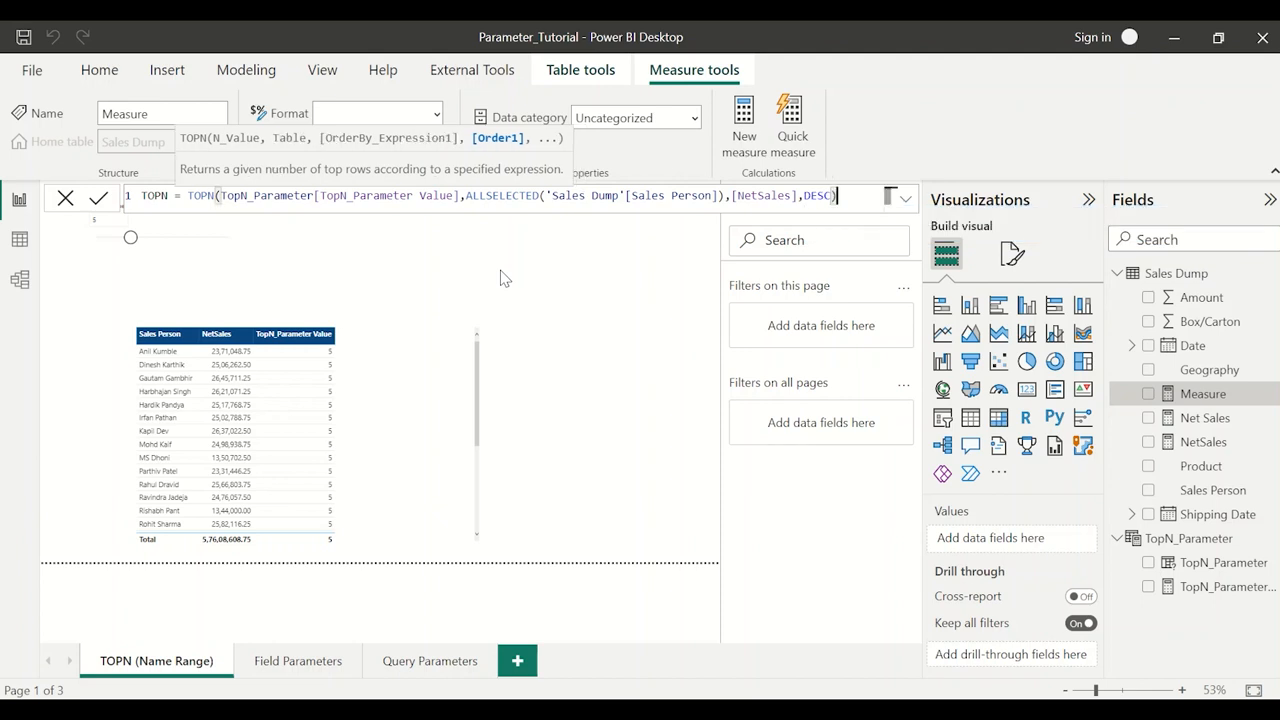
{"action": "key", "text": "Return"}
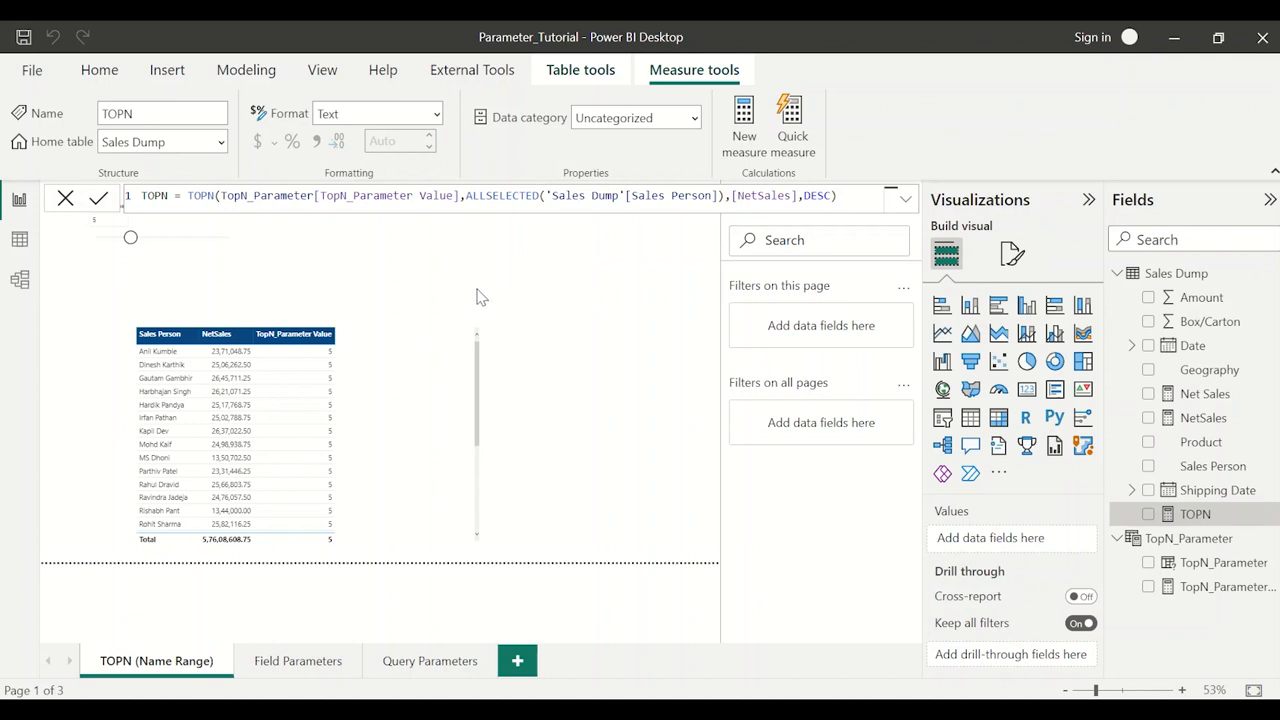
Add the TOPN measure to the sales table as the last column, then view and close the visual's error details
{"action": "left_click", "coordinate": [436, 330]}
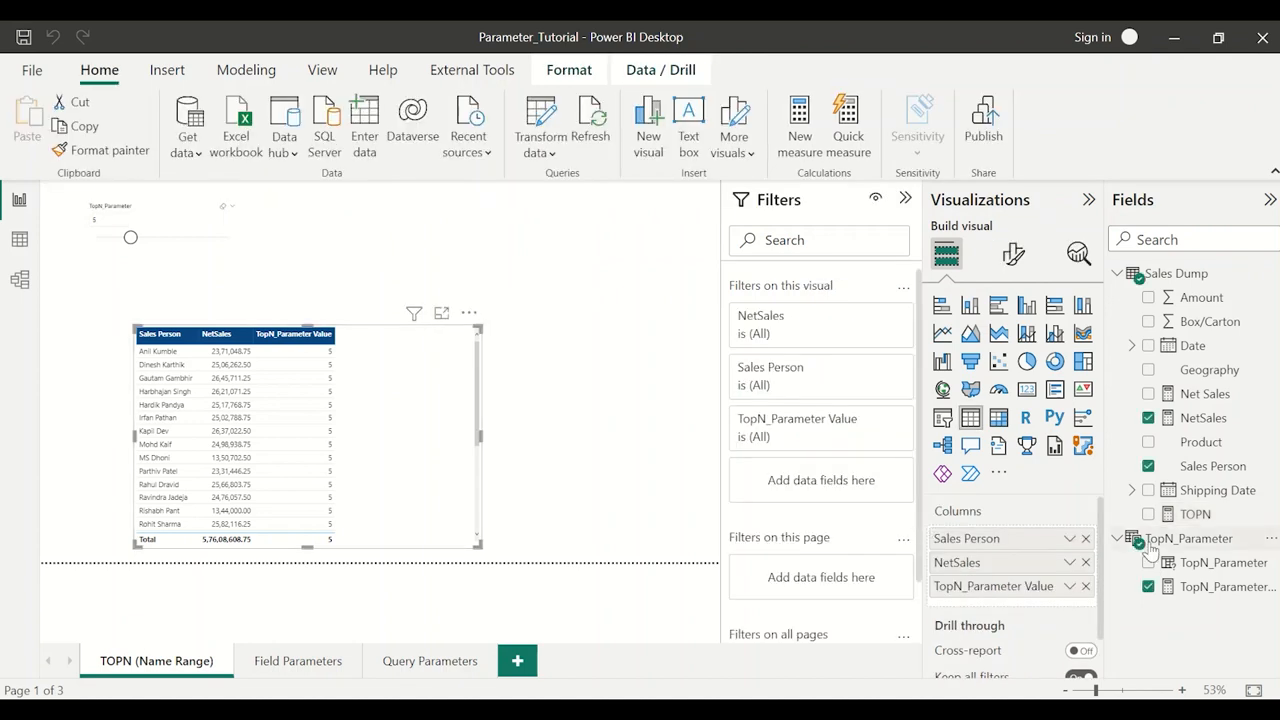
{"action": "left_click_drag", "start_coordinate": [1190, 522], "coordinate": [407, 466]}
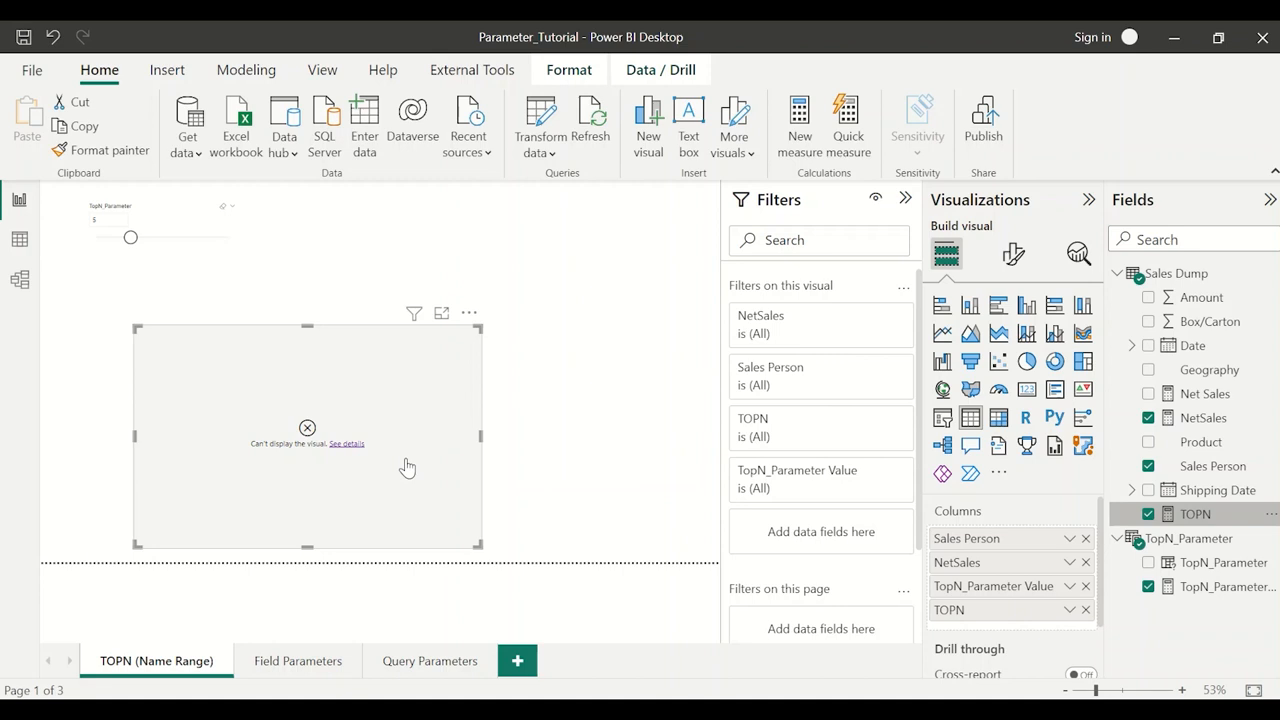
{"action": "left_click", "coordinate": [352, 446]}
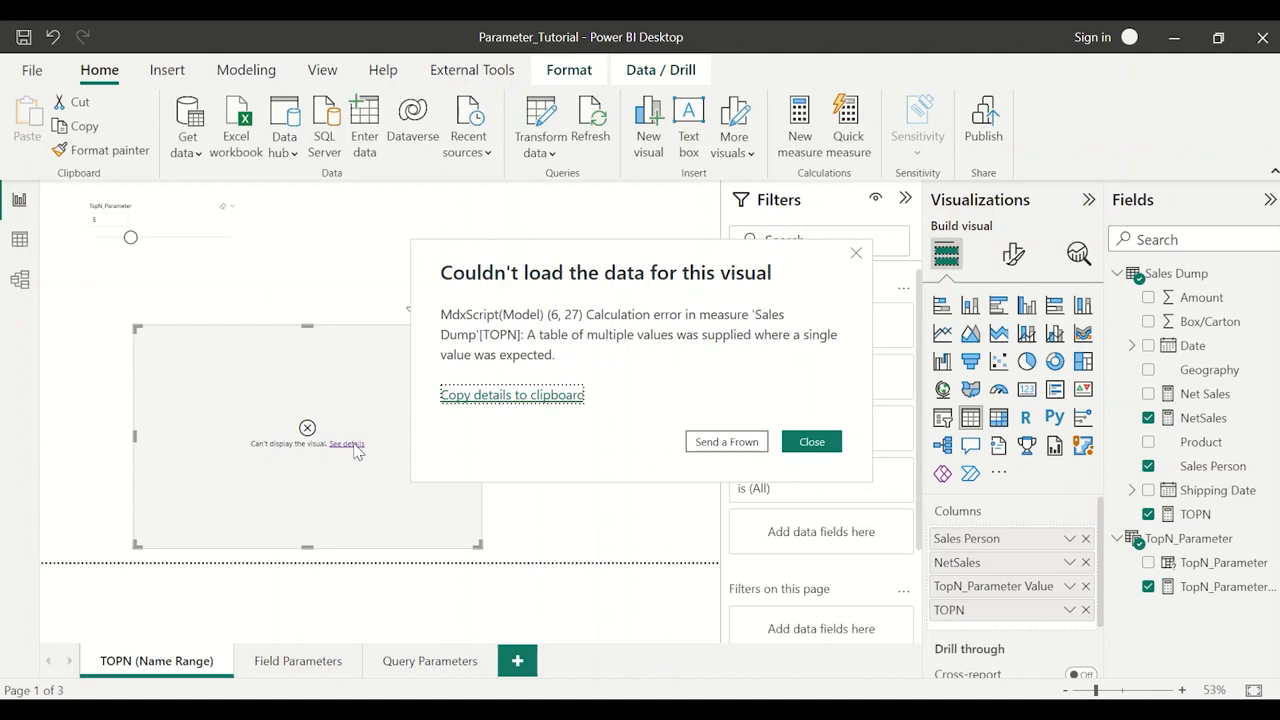
{"action": "left_click", "coordinate": [830, 440]}
Wrap the TOPN measure's expression in CALCULATE with [NetSales] as the expression and the TOPN function as its filter, and commit it
{"action": "left_click", "coordinate": [1204, 420]}
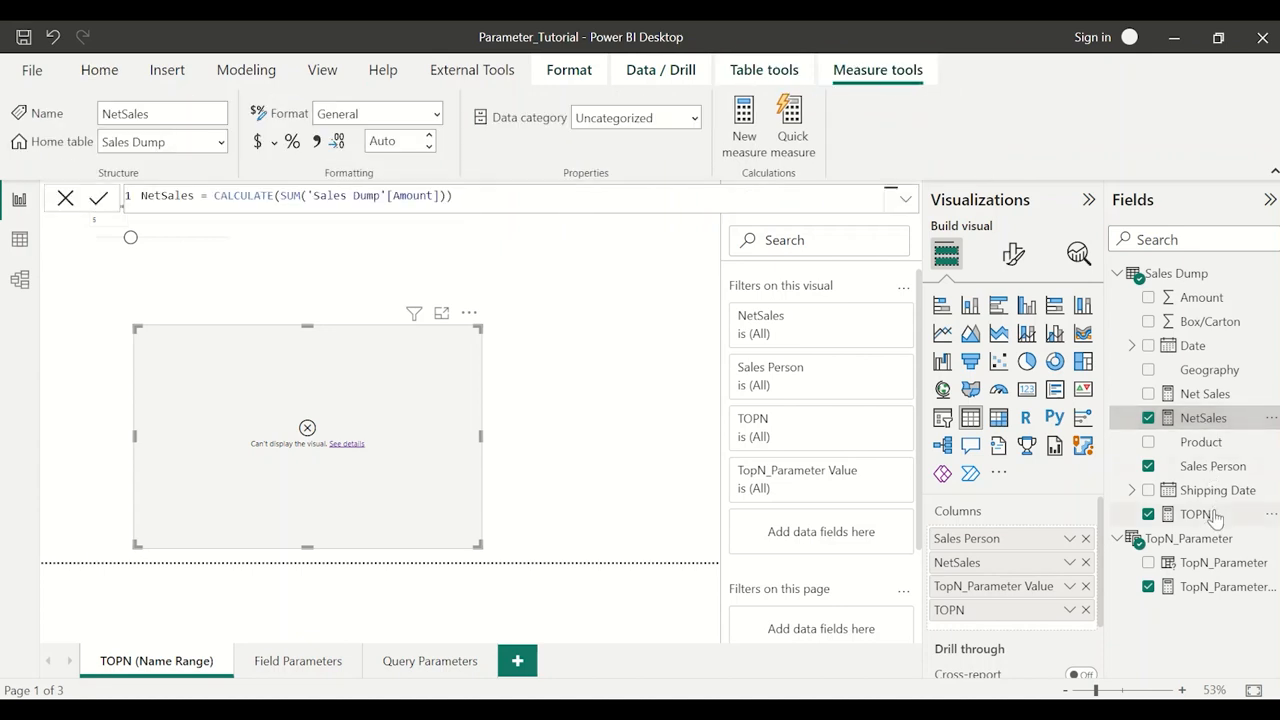
{"action": "left_click", "coordinate": [1195, 514]}
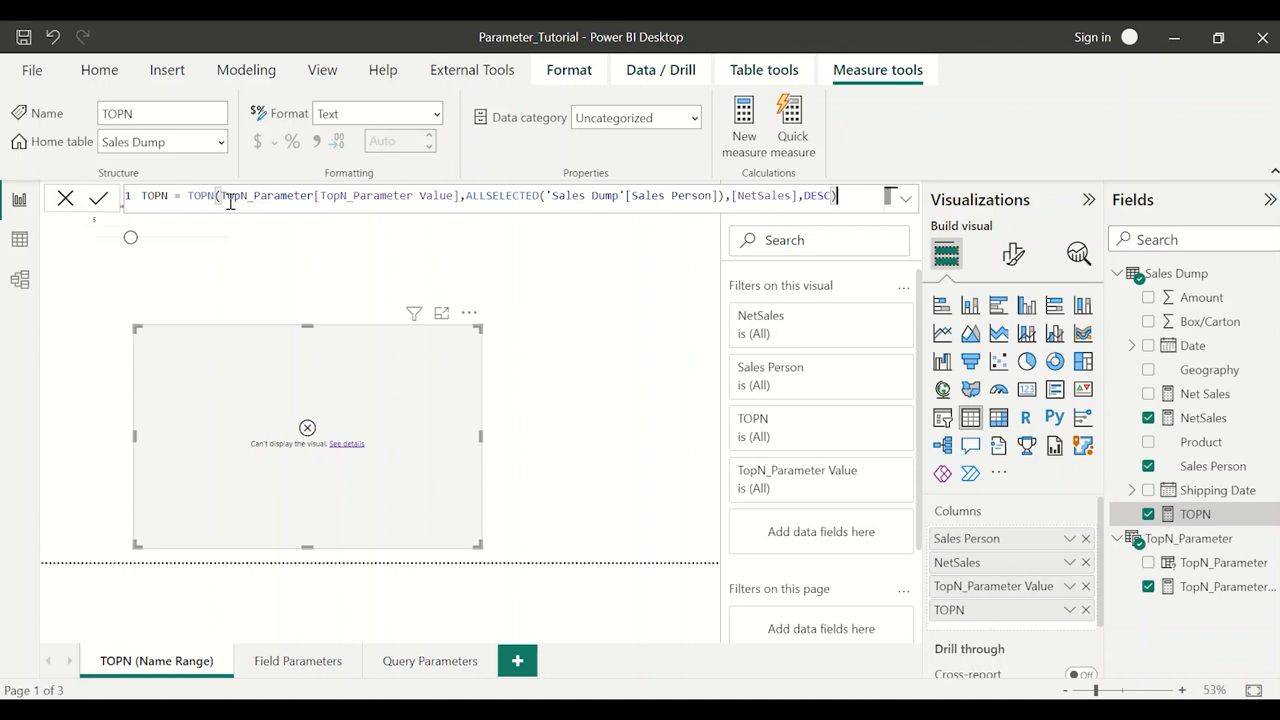
{"action": "left_click", "coordinate": [190, 196]}
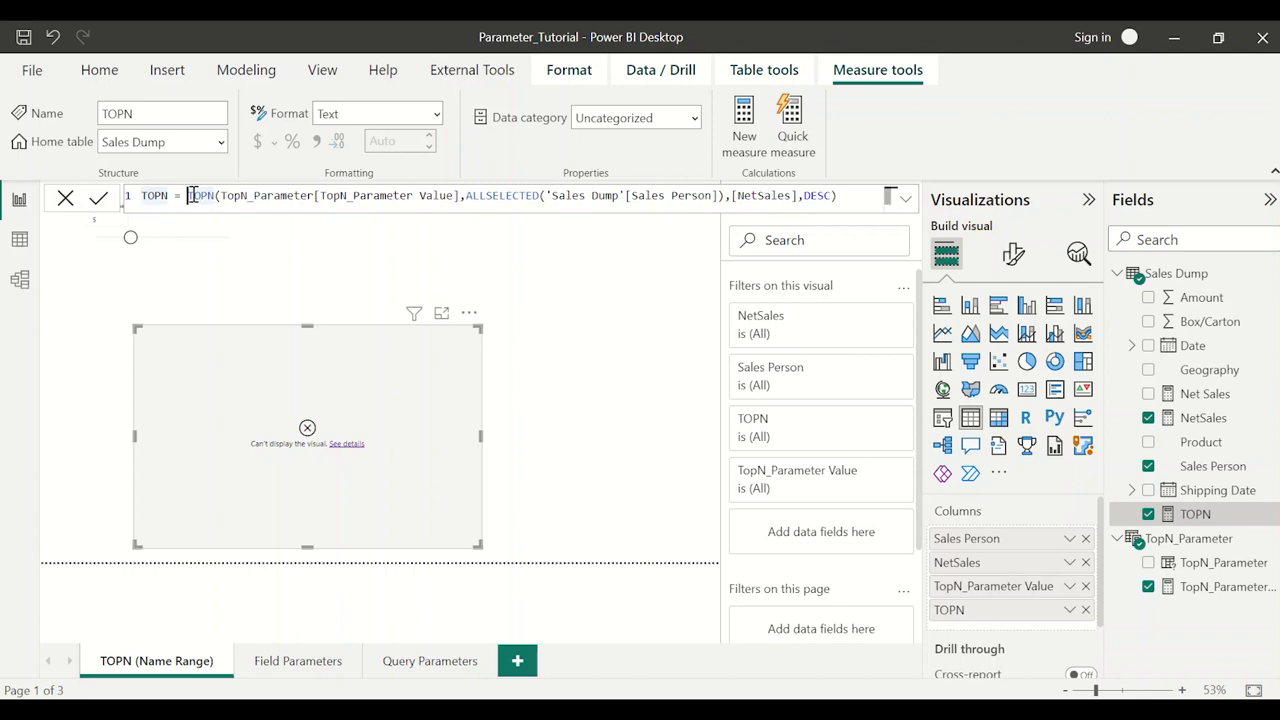
{"action": "type", "text": "CALCULATE("}
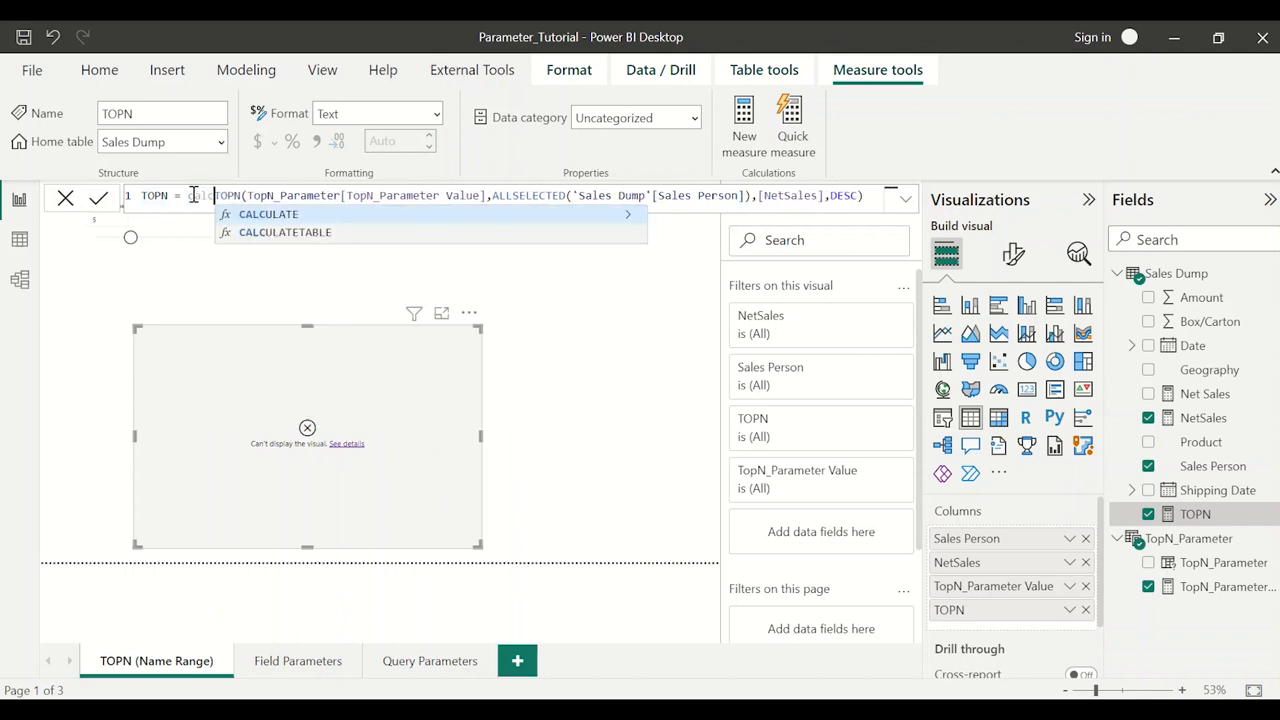
{"action": "type", "text": "nets"}
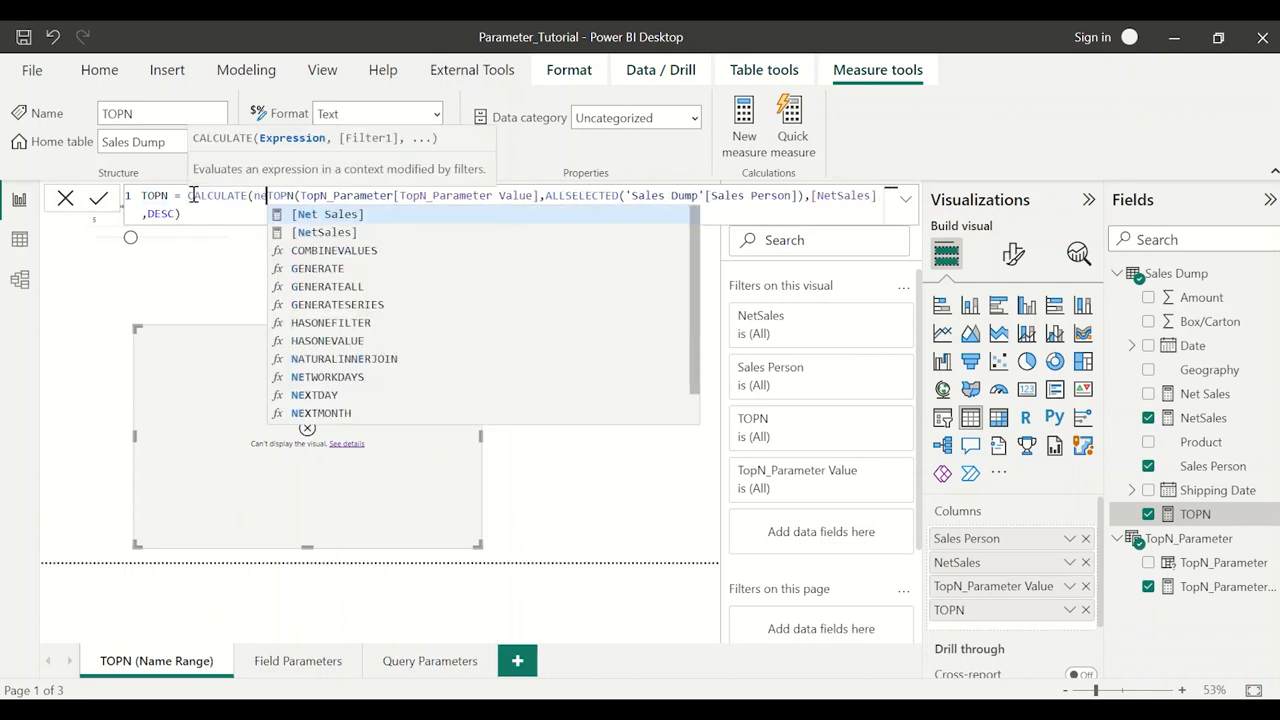
{"action": "key", "text": "Tab"}
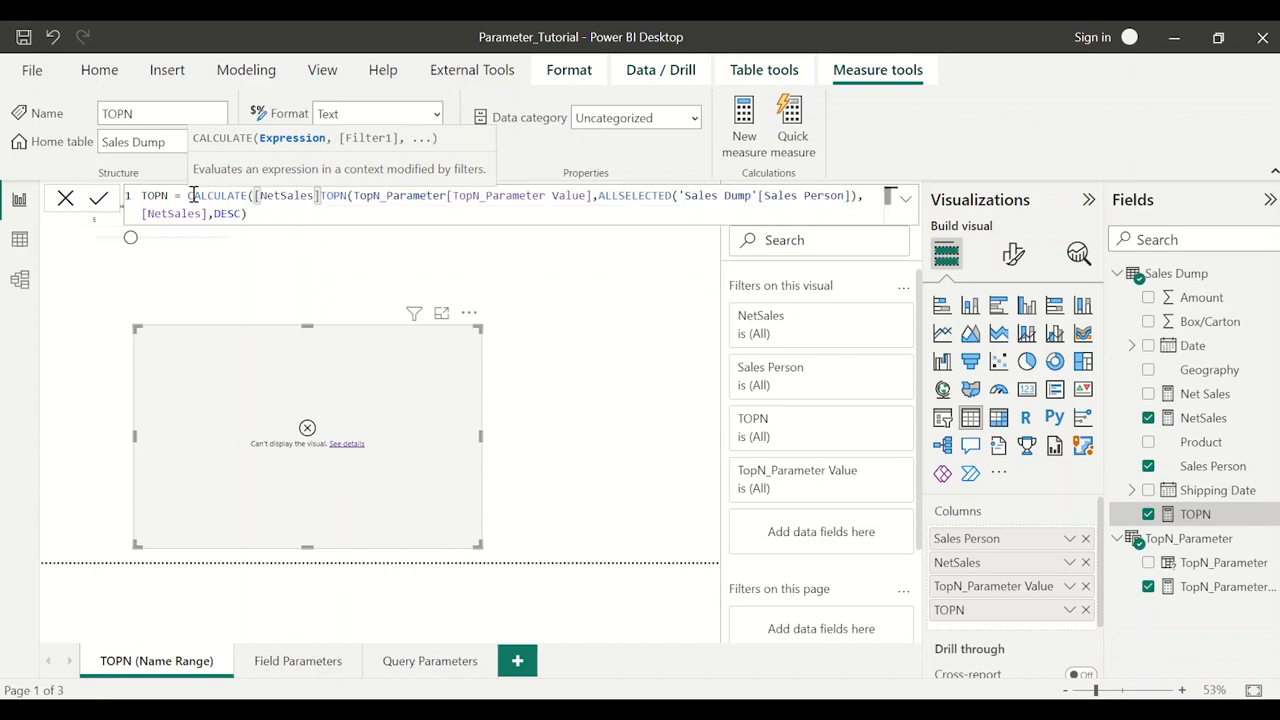
{"action": "type", "text": ","}
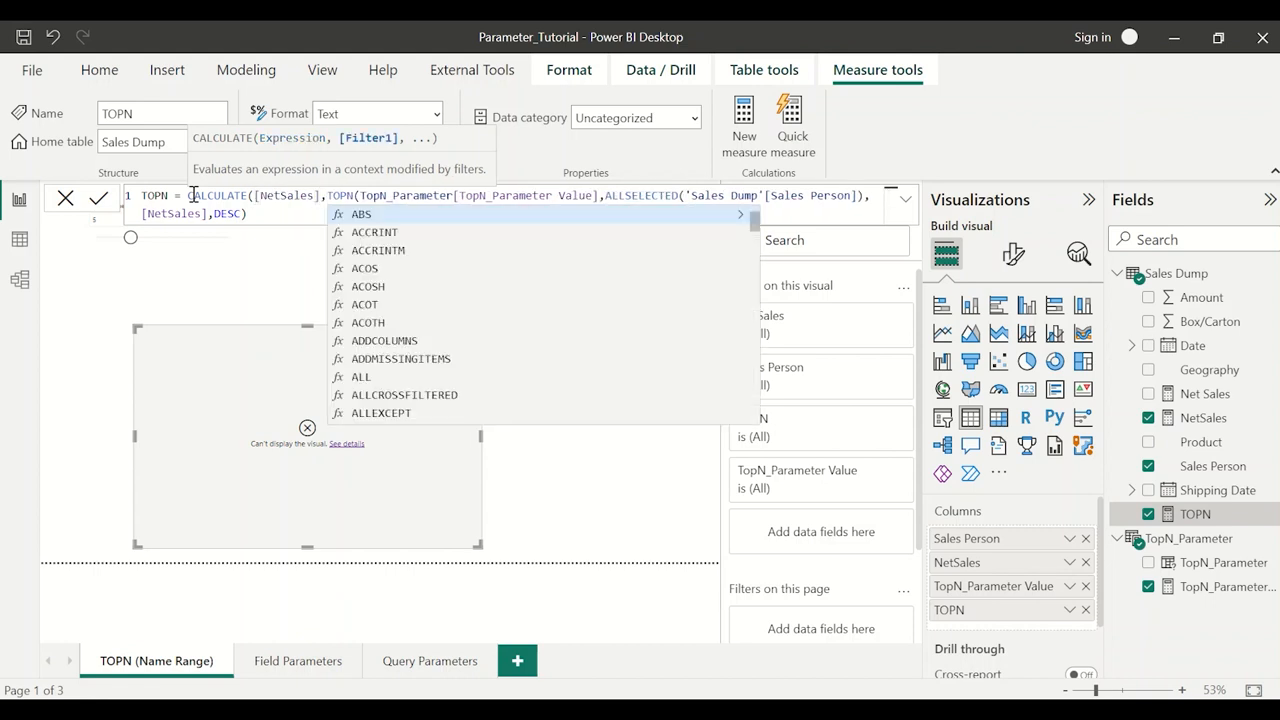
{"action": "left_click", "coordinate": [250, 213]}
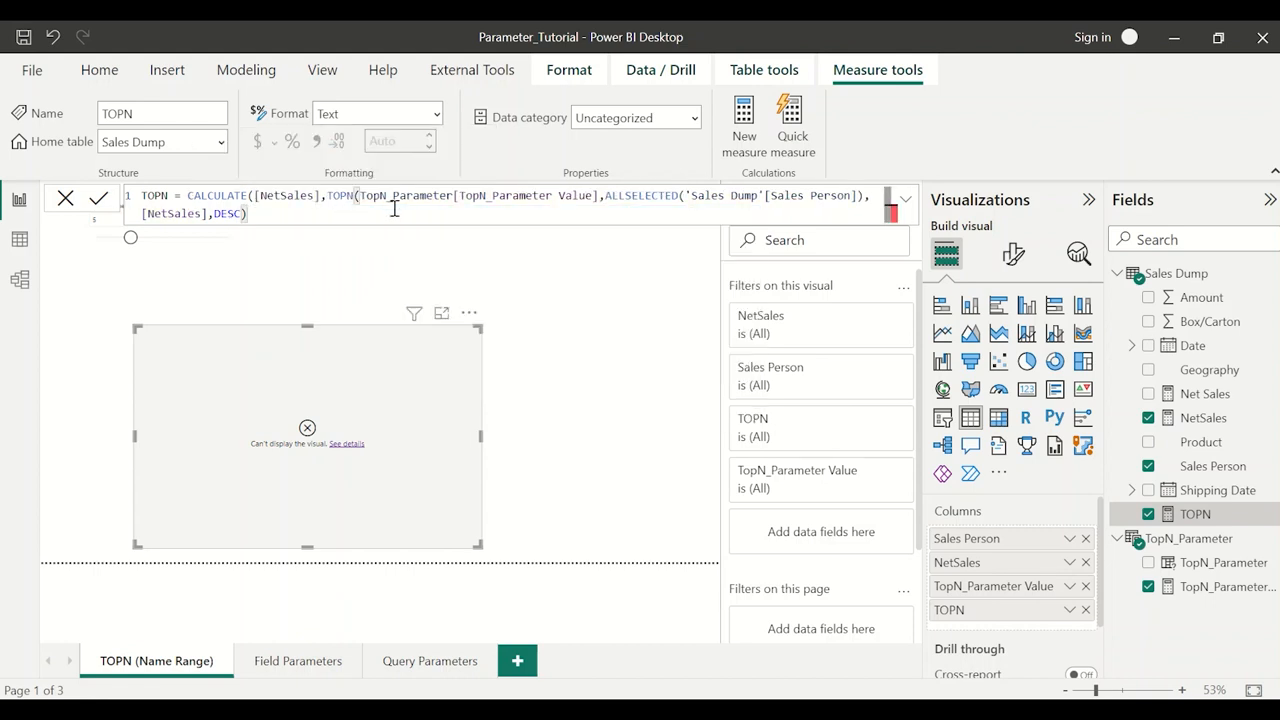
{"action": "type", "text": ")"}
{"action": "key", "text": "Return"}
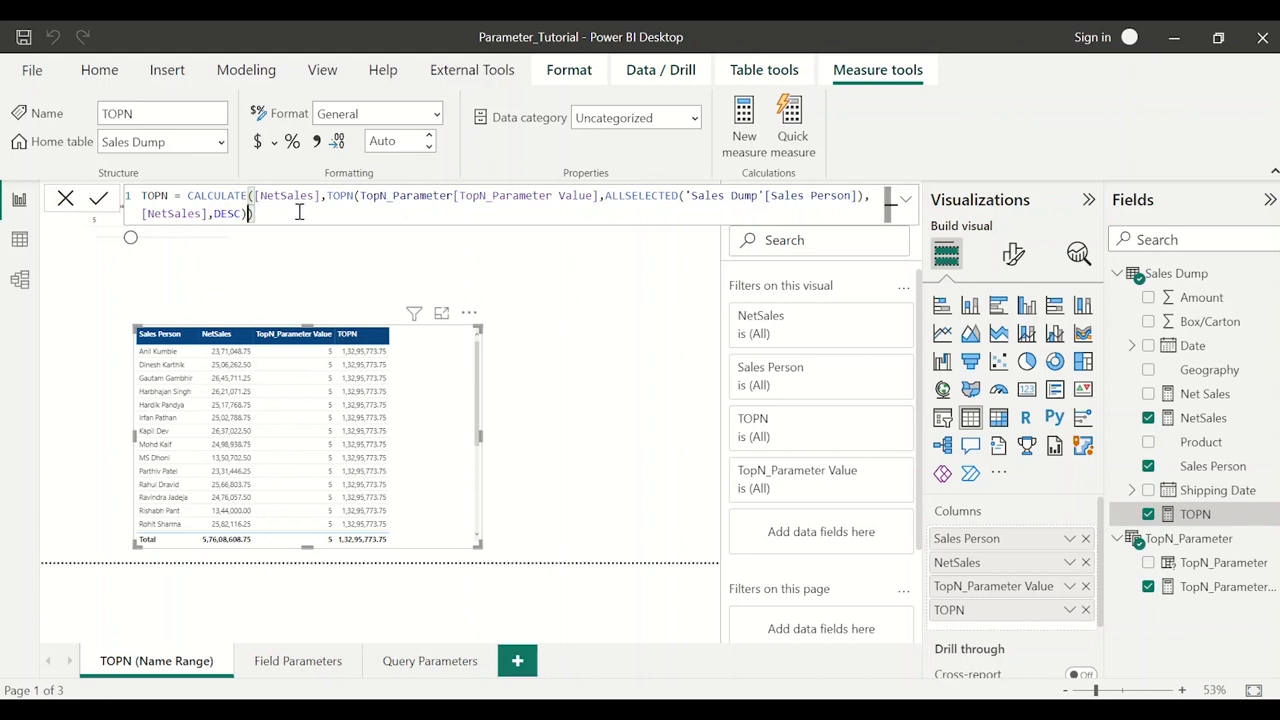
Add VALUES('Sales Dump'[Sales Person]) as a second filter inside the TOPN measure's CALCULATE and commit the change
{"action": "type", "text": ","}
{"action": "type", "text": "VALUES('"}
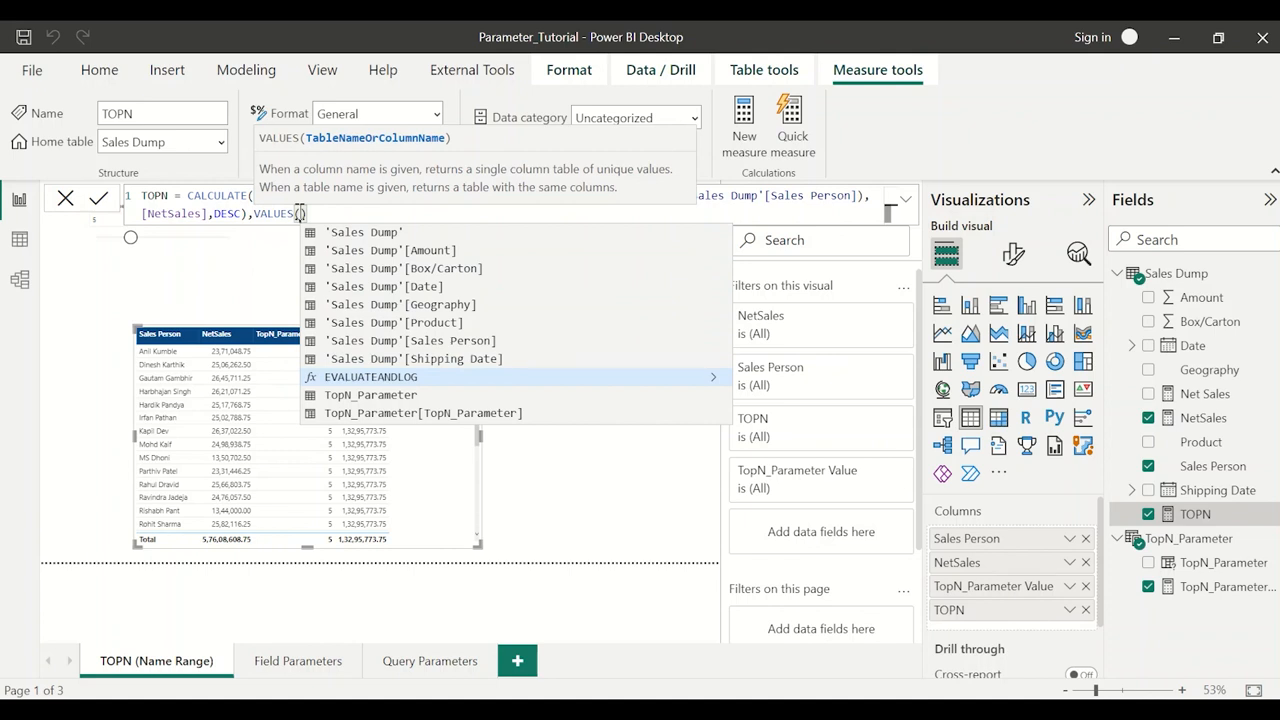
{"action": "type", "text": "Sales"}
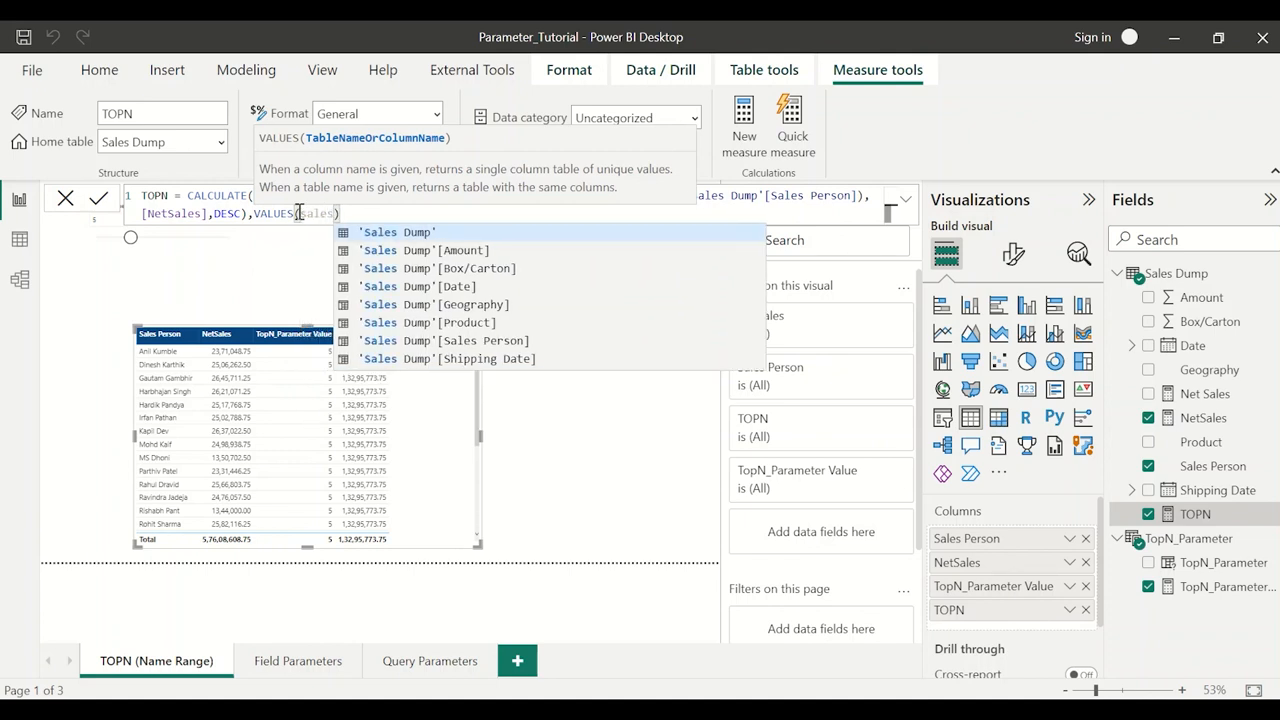
{"action": "type", "text": " Dump"}
{"action": "key", "text": "Tab"}
{"action": "type", "text": ")"}
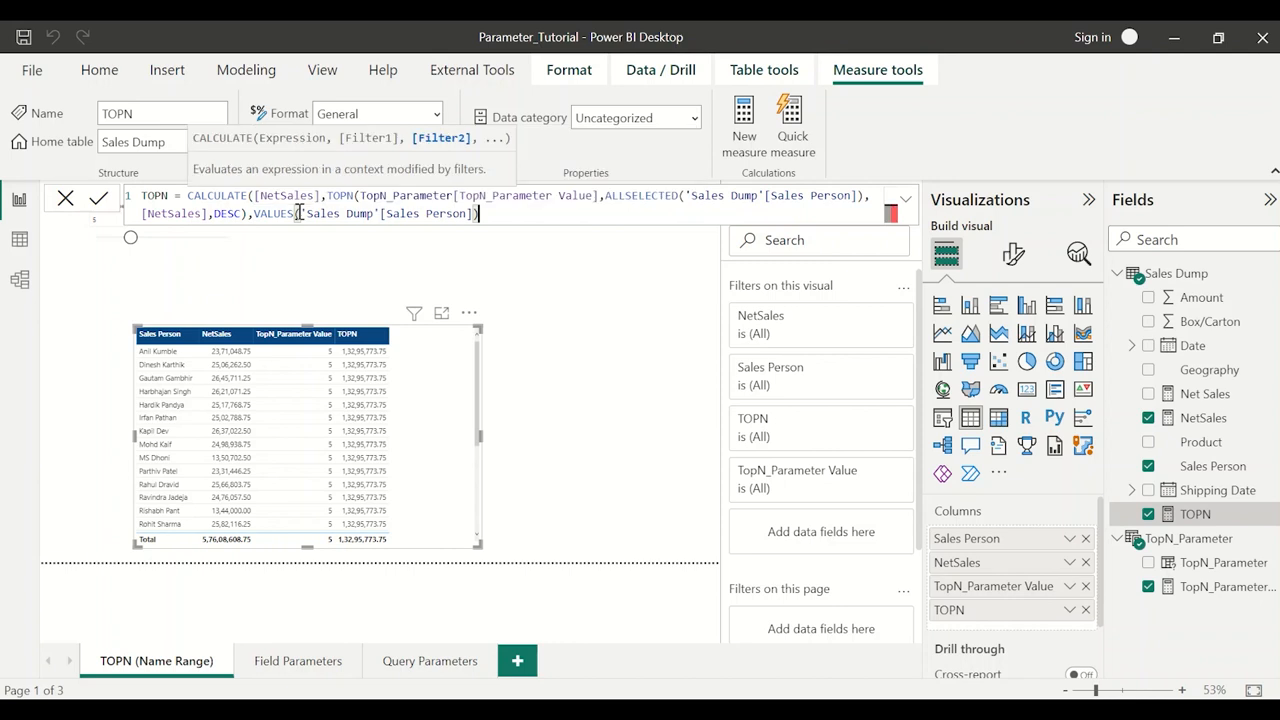
{"action": "type", "text": ")"}
{"action": "key", "text": "Return"}
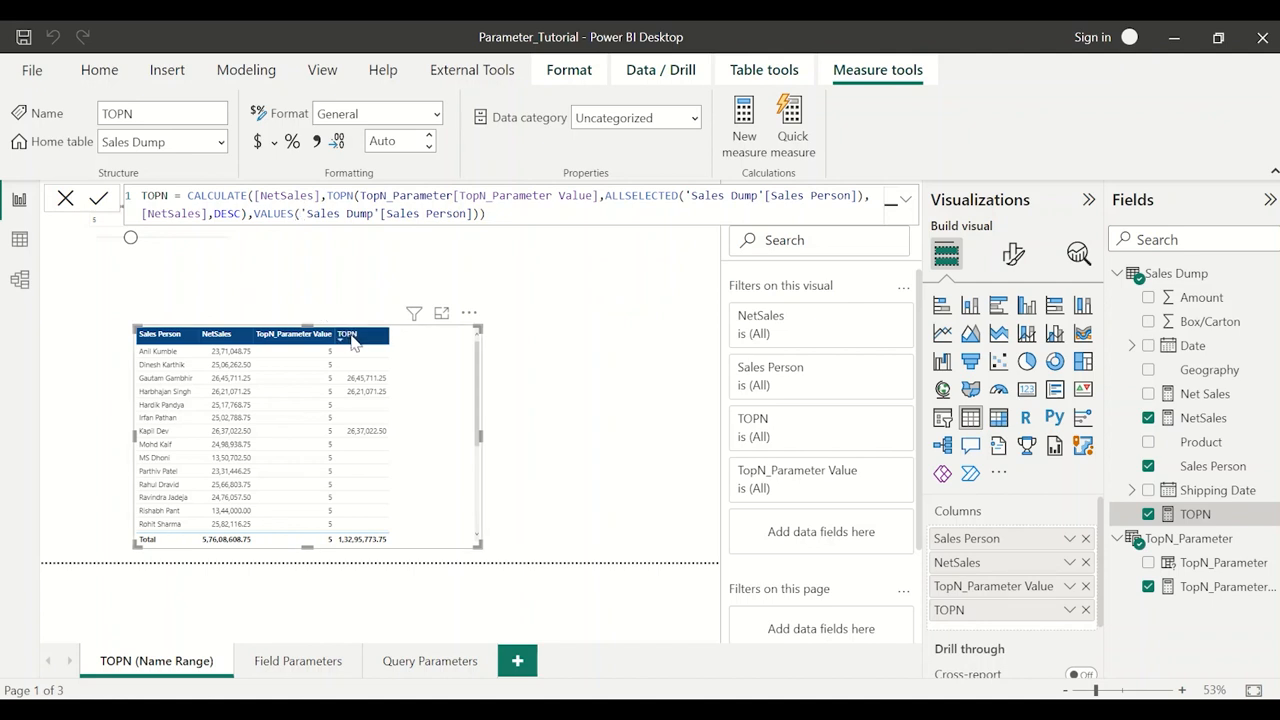
Sort the sales table by TOPN in descending order and set the TopN_Parameter slicer to 10
{"action": "left_click", "coordinate": [350, 336]}
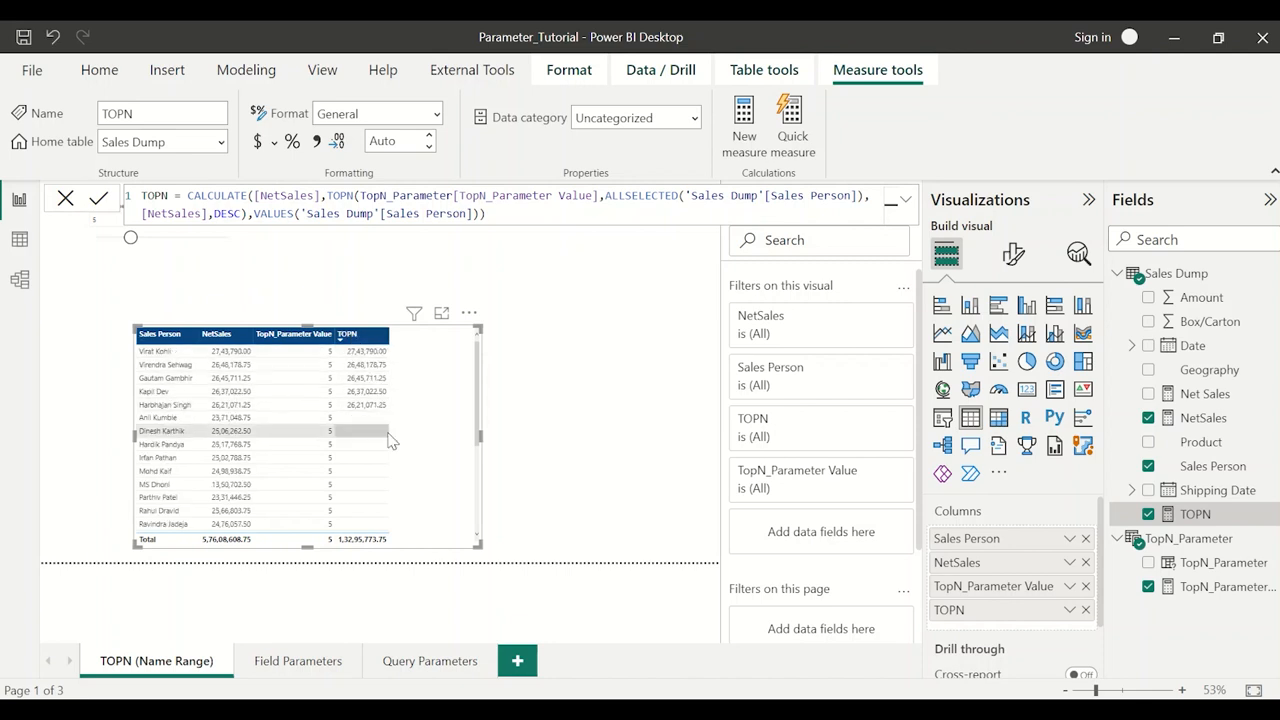
{"action": "left_click", "coordinate": [529, 383]}
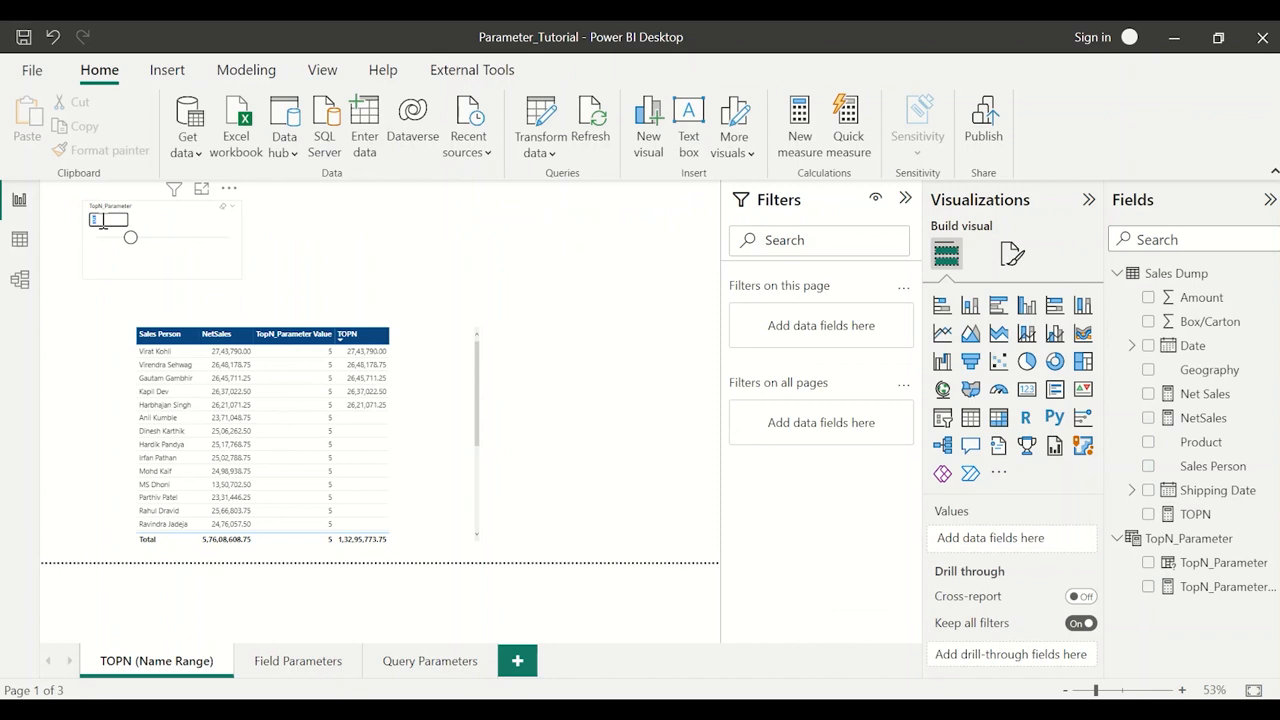
{"action": "type", "text": "10"}
{"action": "key", "text": "Return"}
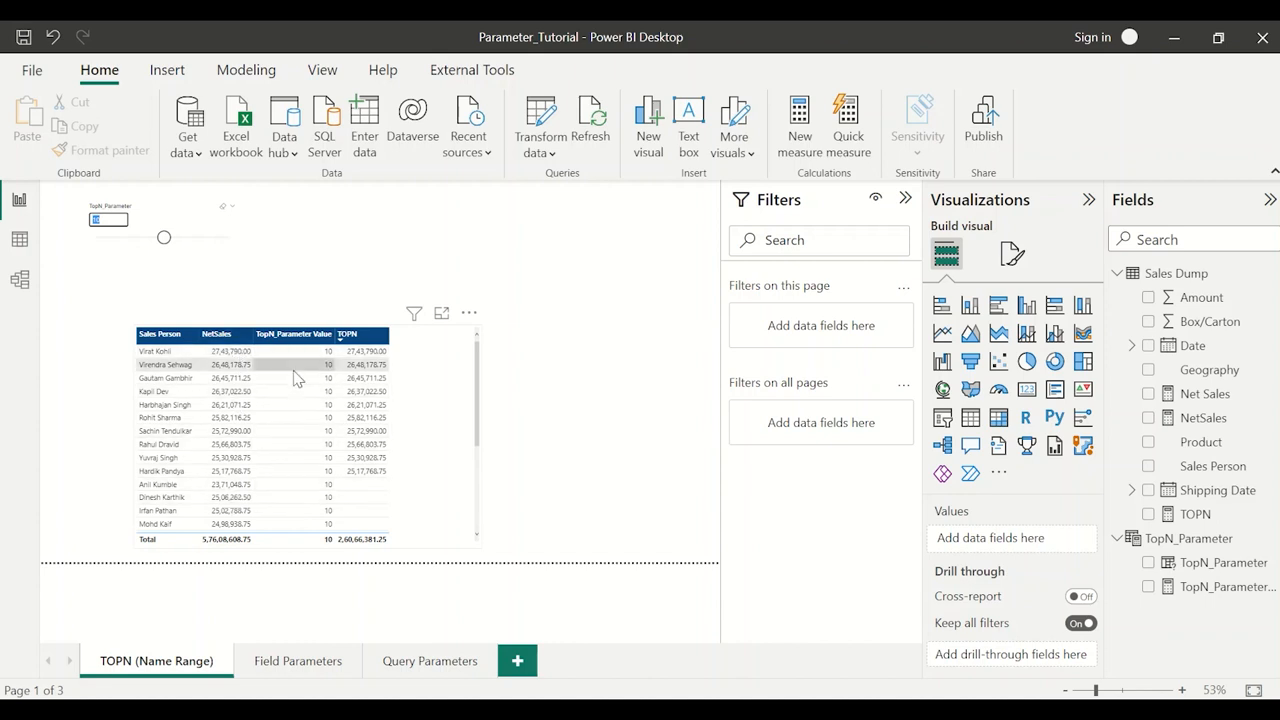
{"action": "scroll", "coordinate": [298, 482], "scroll_direction": "down", "scroll_amount": 3}
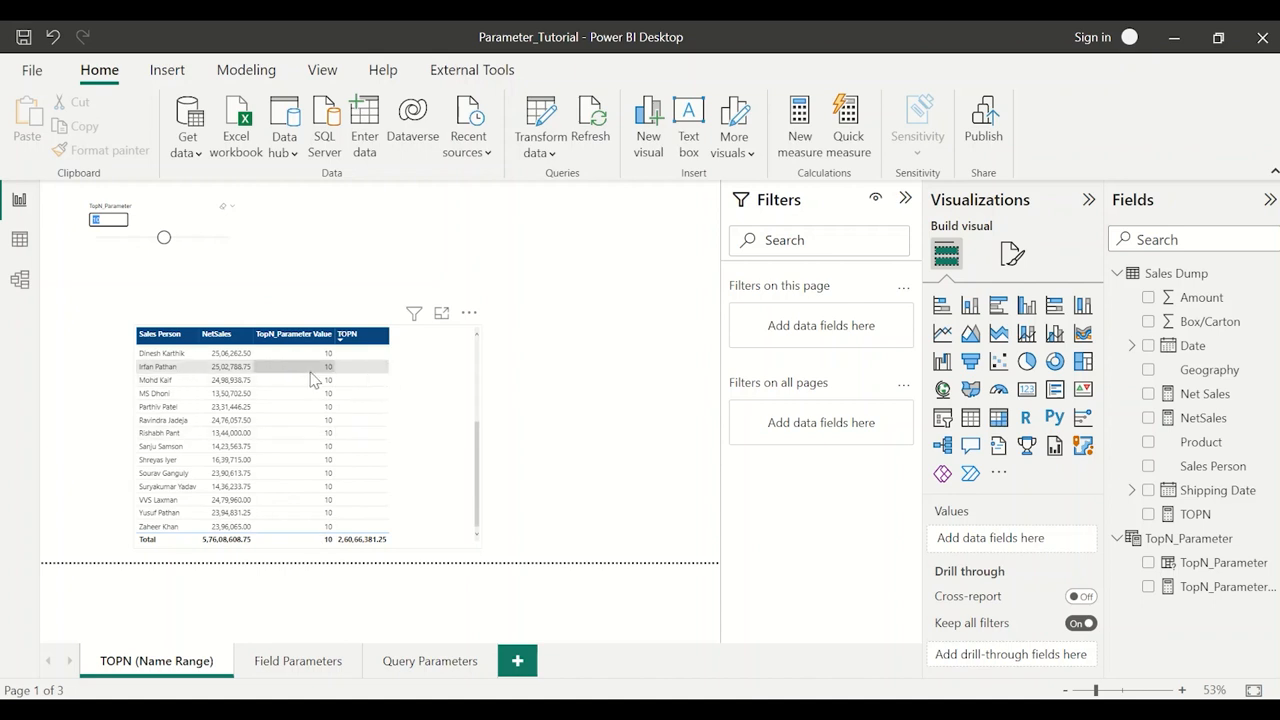
{"action": "scroll", "coordinate": [310, 378], "scroll_direction": "up", "scroll_amount": 3}
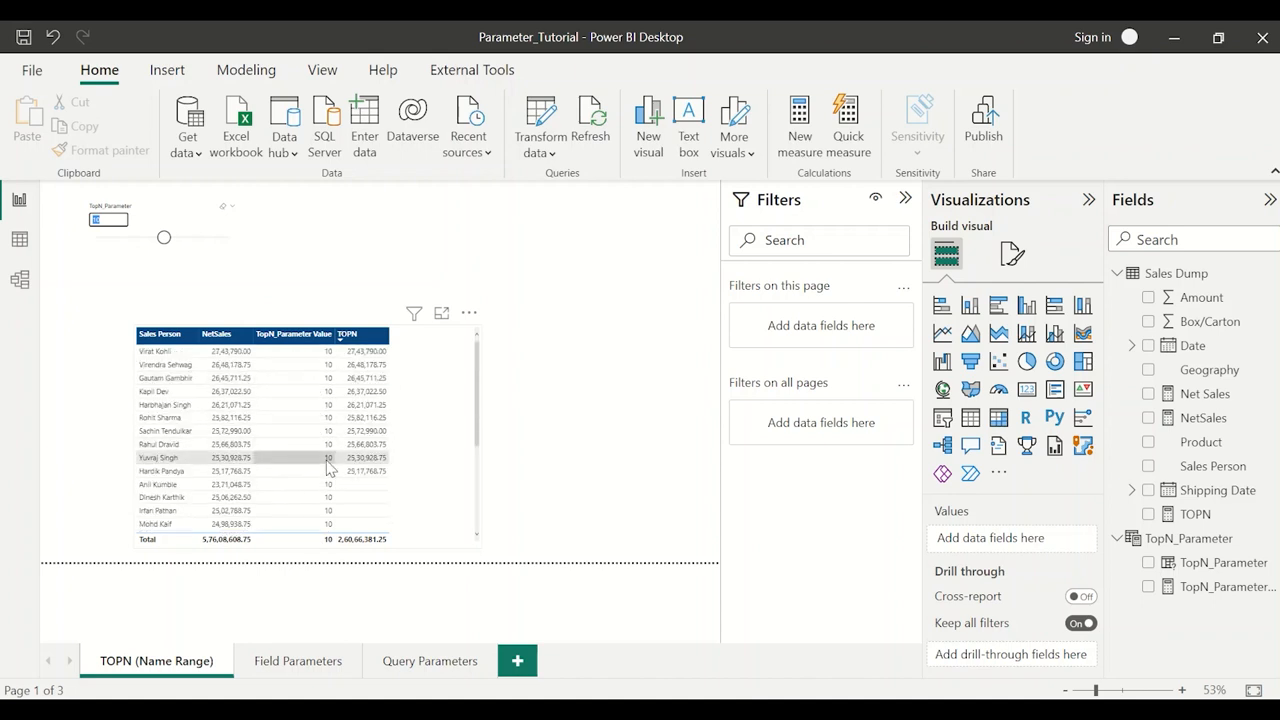
{"action": "scroll", "coordinate": [330, 470], "scroll_direction": "down", "scroll_amount": 3}
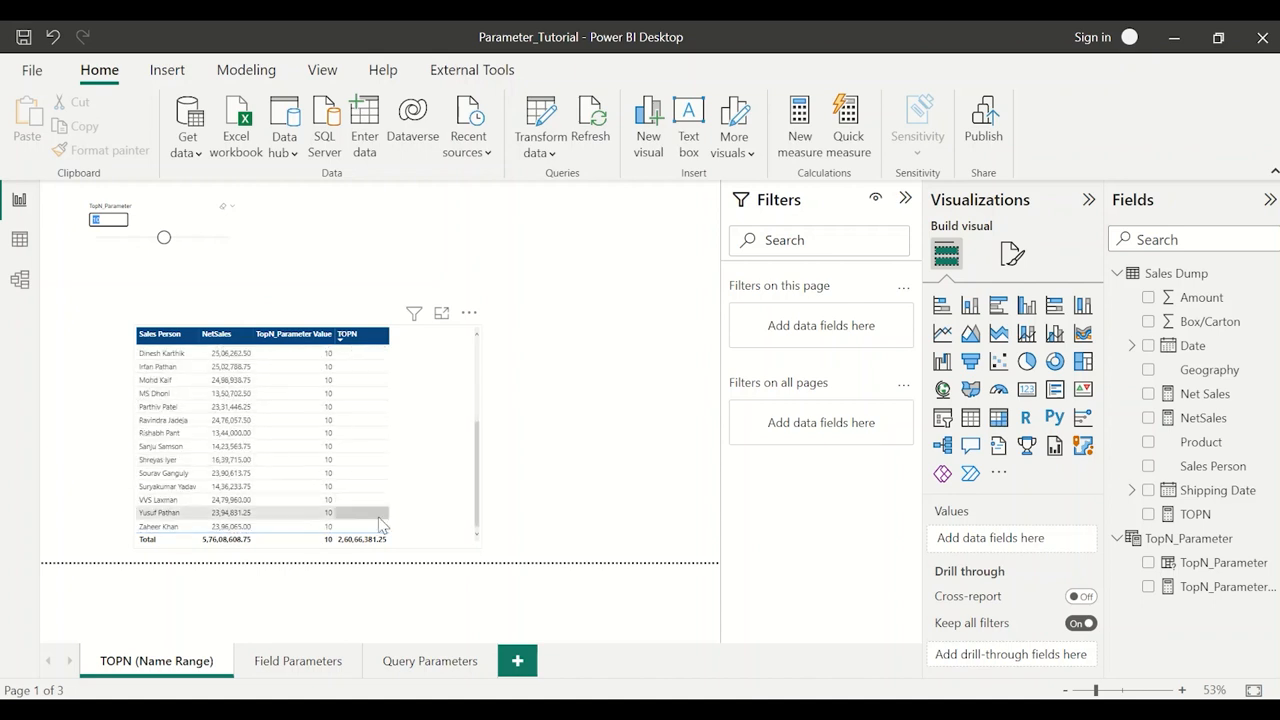
{"action": "scroll", "coordinate": [300, 434], "scroll_direction": "up", "scroll_amount": 3}
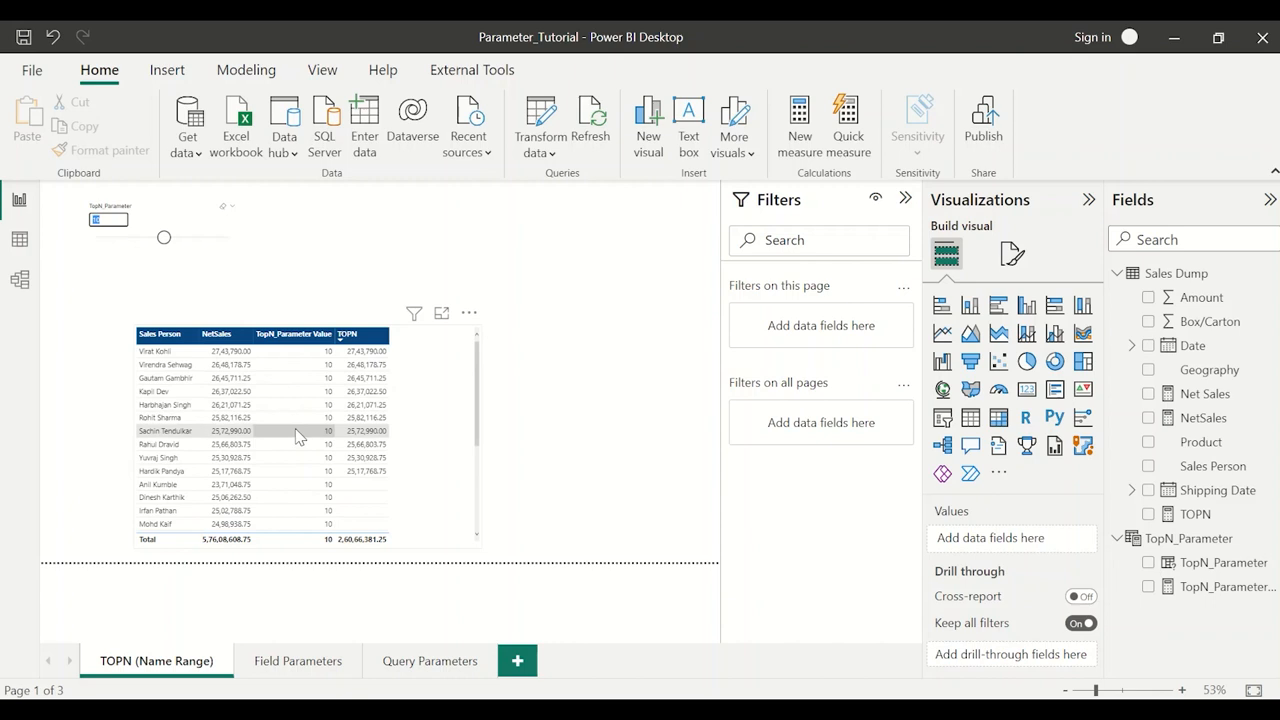
Remove the NetSales and TopN_Parameter Value columns from the sales table and move the table up closer to the slicer
{"action": "left_click", "coordinate": [435, 467]}
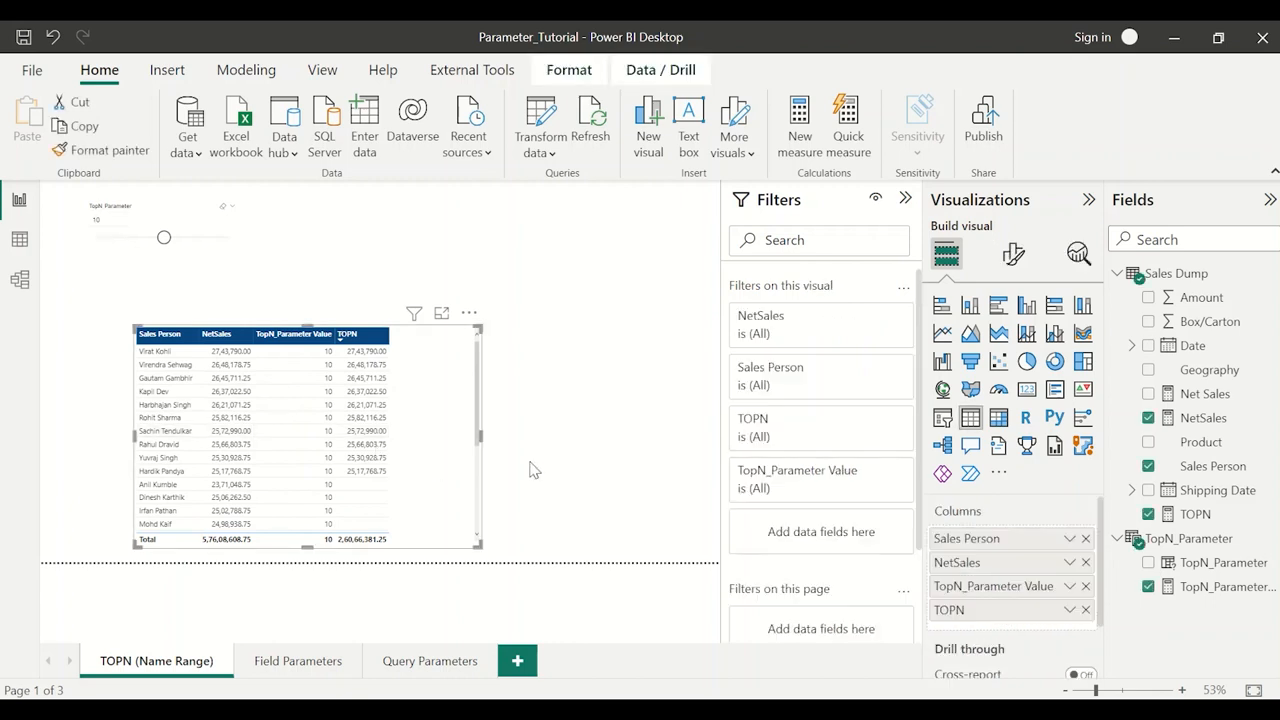
{"action": "left_click", "coordinate": [1086, 563]}
{"action": "left_click", "coordinate": [1086, 563]}
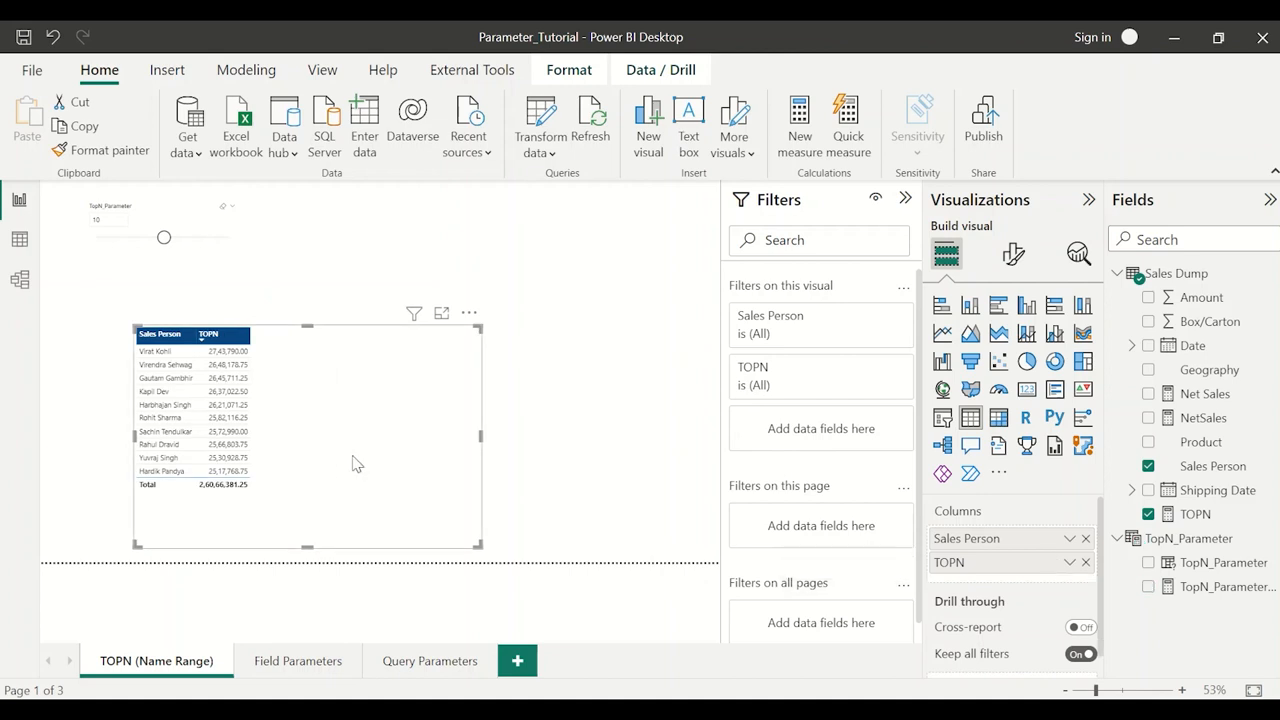
{"action": "left_click_drag", "start_coordinate": [352, 462], "coordinate": [333, 408]}
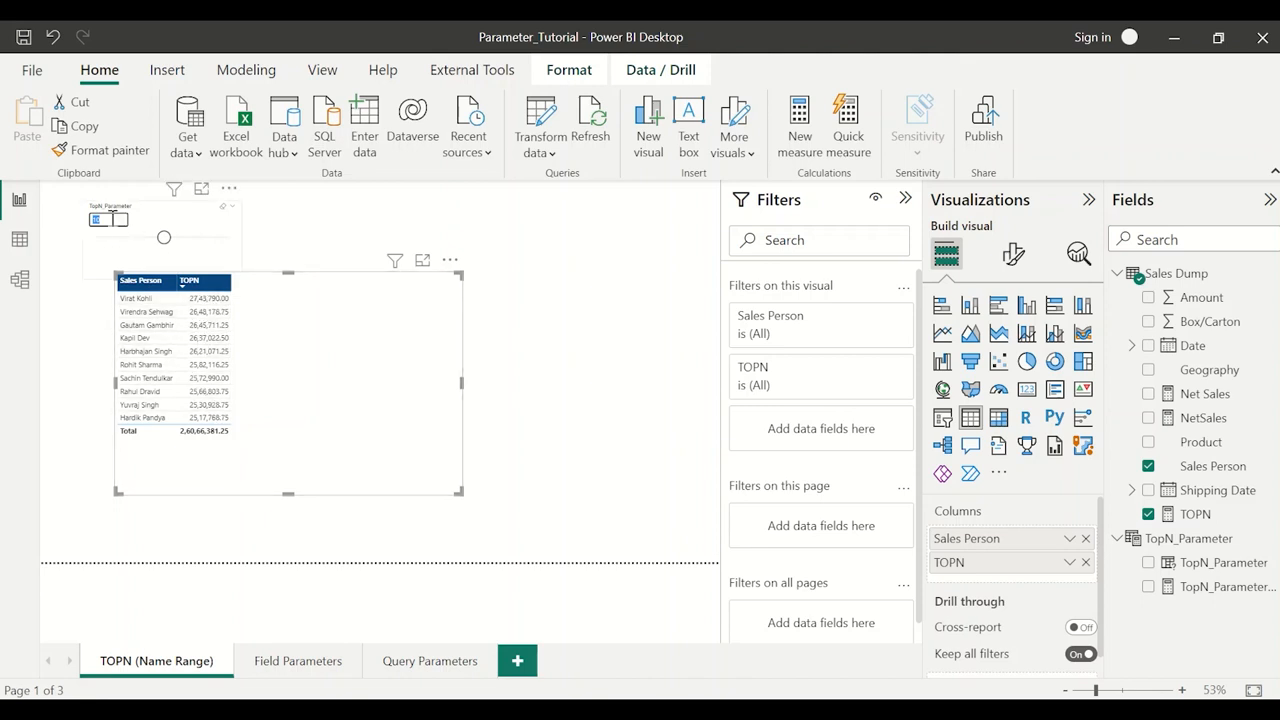
Test the sales table with the TopN_Parameter slicer set to 2, 20 and 7
{"action": "type", "text": "2"}
{"action": "key", "text": "Return"}
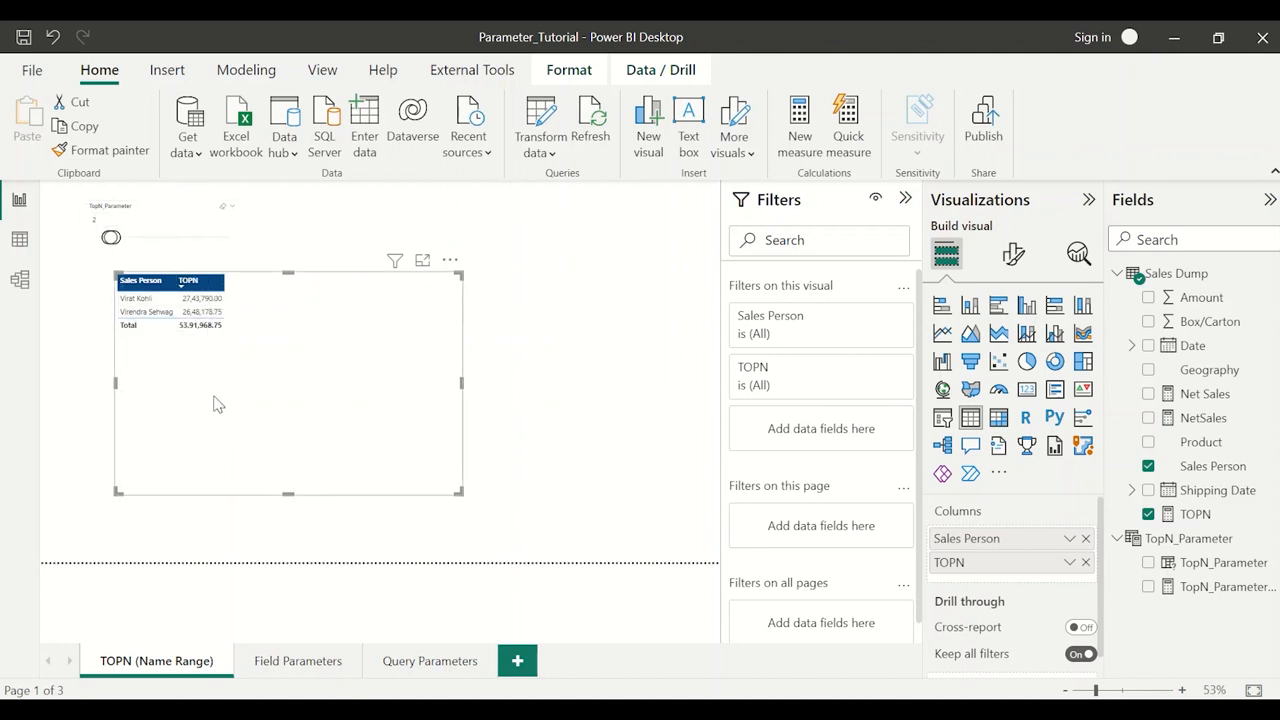
{"action": "left_click", "coordinate": [111, 218]}
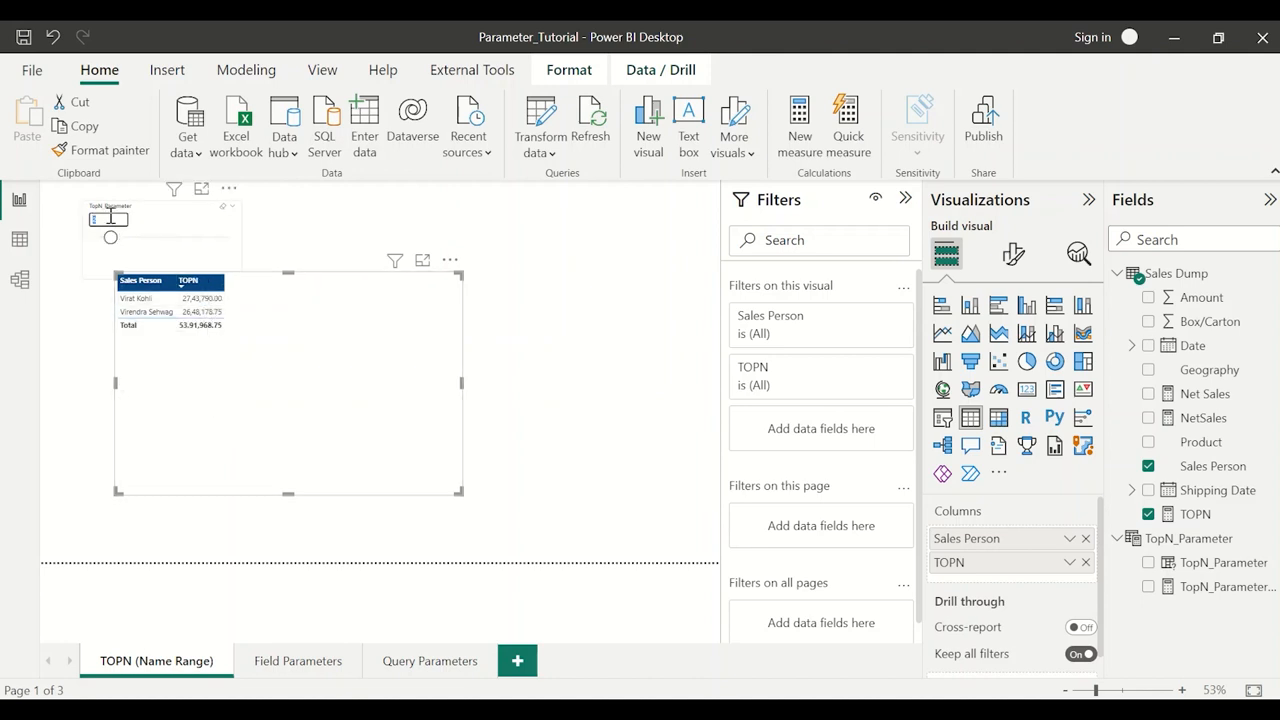
{"action": "type", "text": "20"}
{"action": "key", "text": "Return"}
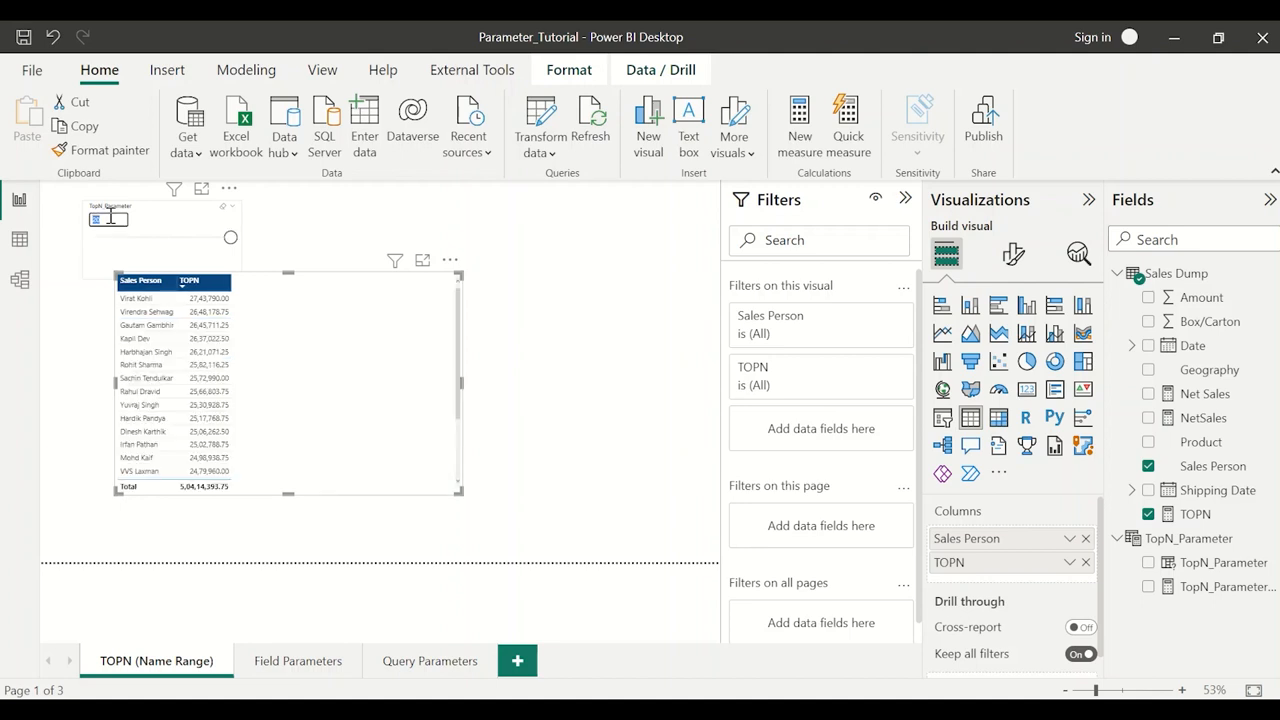
{"action": "scroll", "coordinate": [251, 347], "scroll_direction": "down", "scroll_amount": 3}
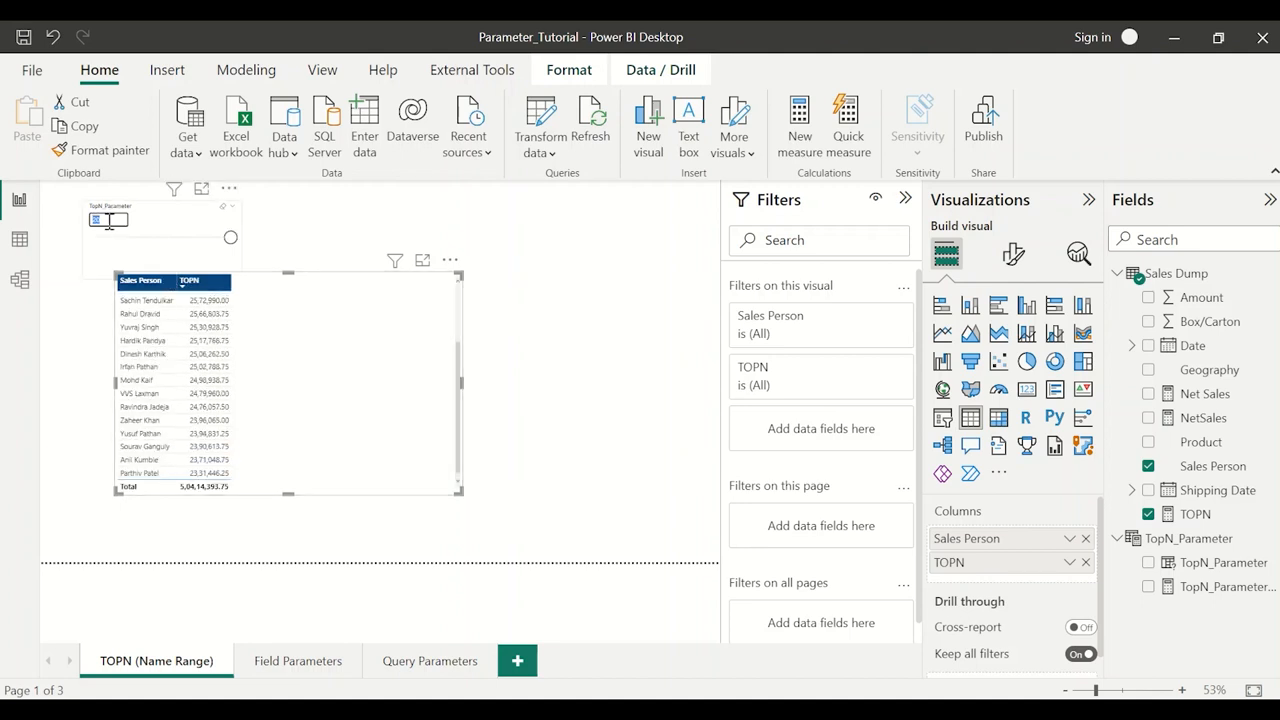
{"action": "type", "text": "7"}
{"action": "key", "text": "Return"}
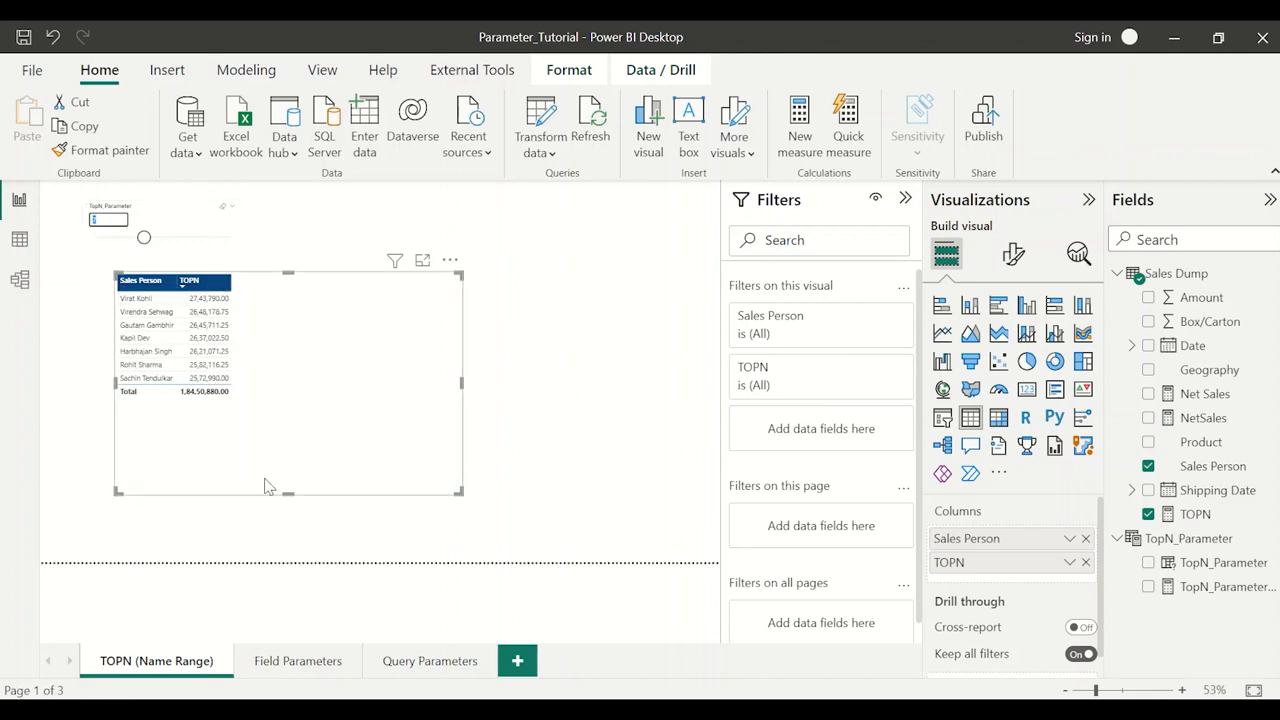
Move the TopN_Parameter slicer slightly so that it sits just above the sales table
{"action": "left_click", "coordinate": [145, 225]}
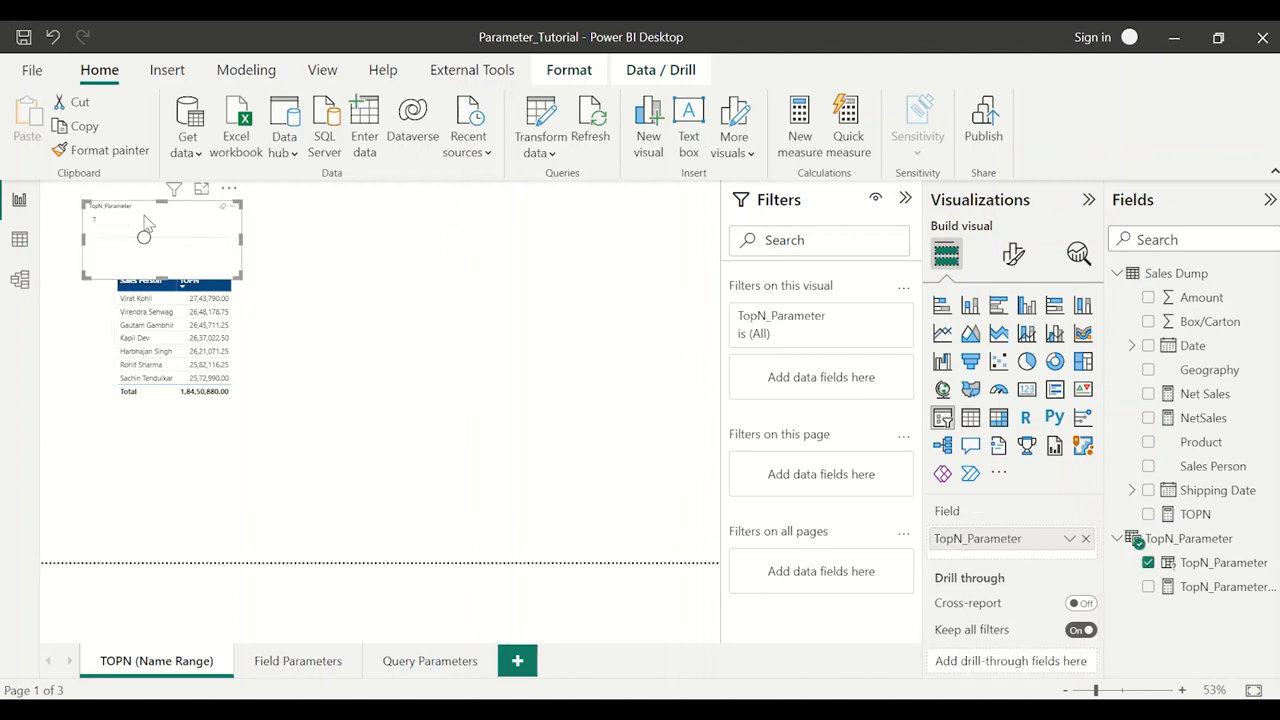
{"action": "left_click_drag", "start_coordinate": [145, 222], "coordinate": [183, 207]}
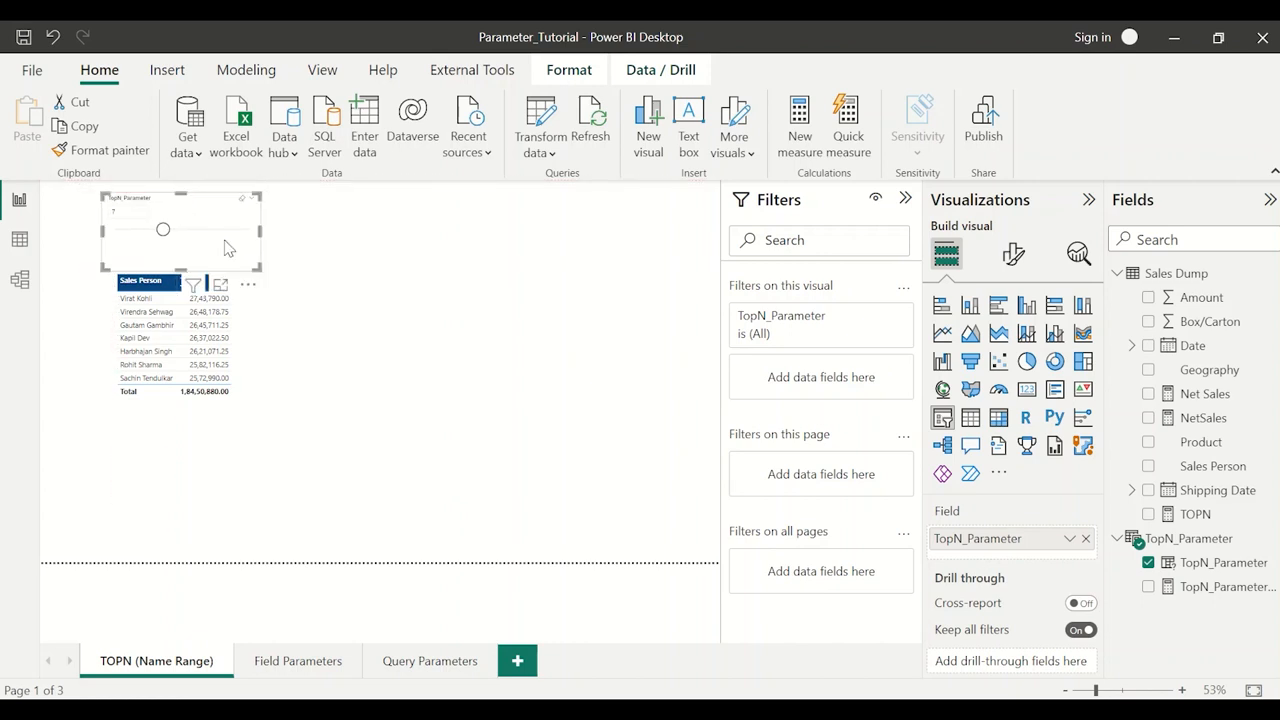
{"action": "left_click", "coordinate": [282, 298]}
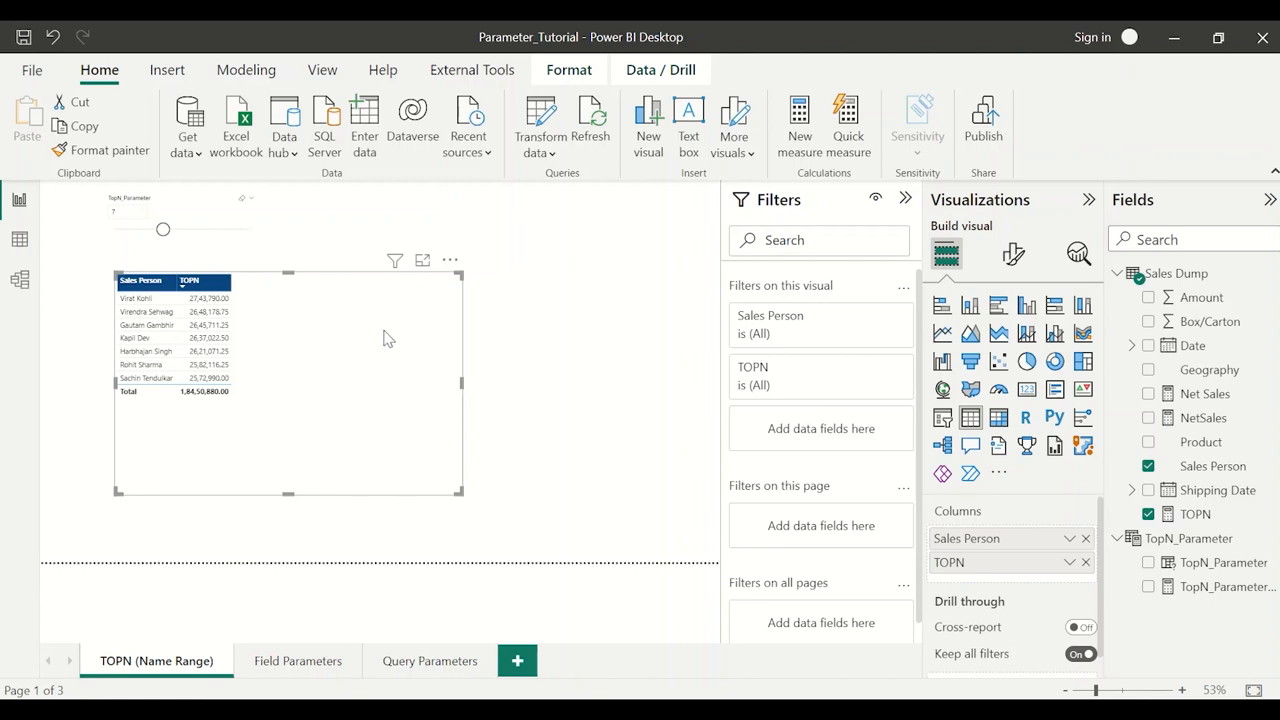
Open the TopN_Parameter table in the data view and examine the arguments of its GENERATESERIES formula
{"action": "left_click", "coordinate": [153, 211]}
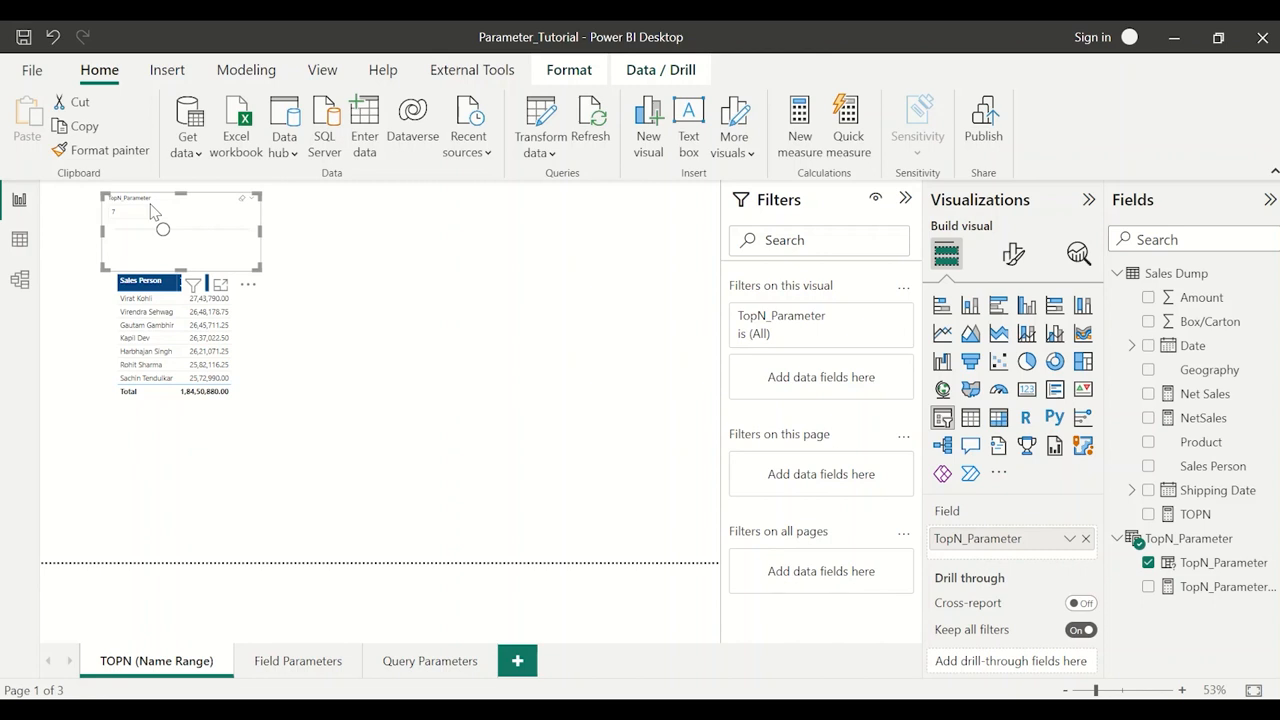
{"action": "left_click", "coordinate": [263, 70]}
{"action": "left_click", "coordinate": [406, 150]}
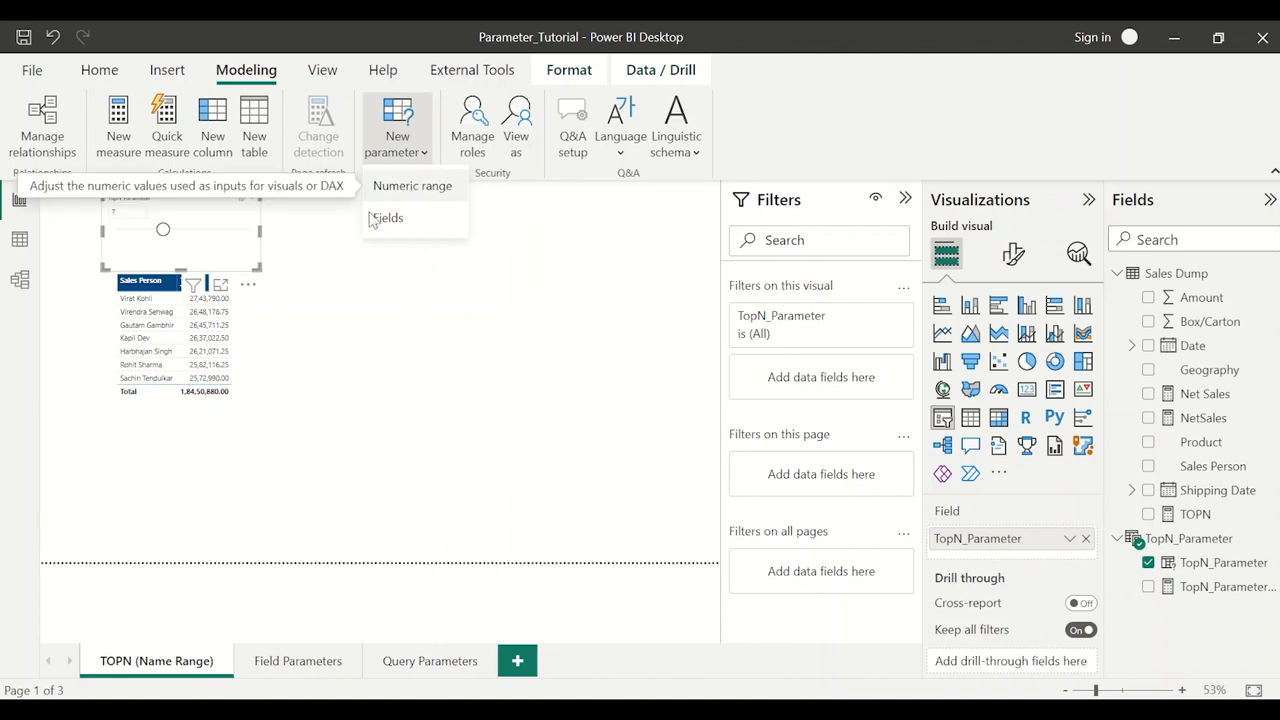
{"action": "left_click", "coordinate": [22, 241]}
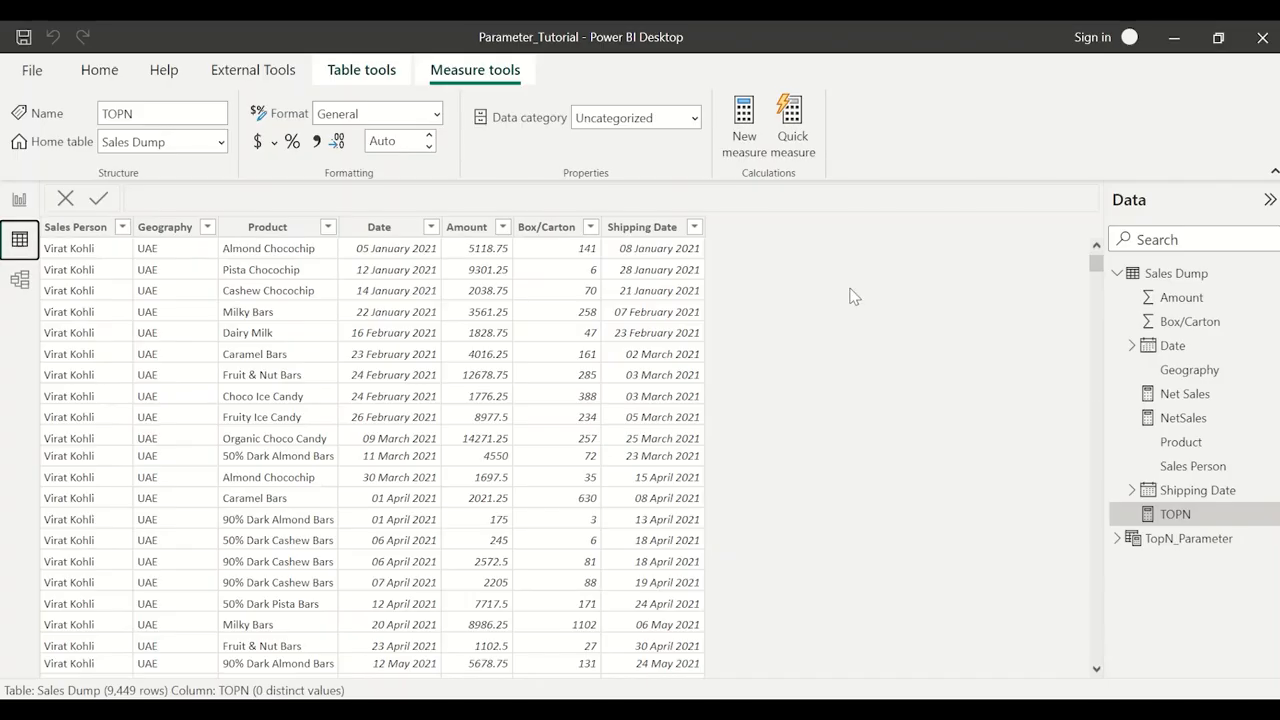
{"action": "left_click", "coordinate": [1177, 540]}
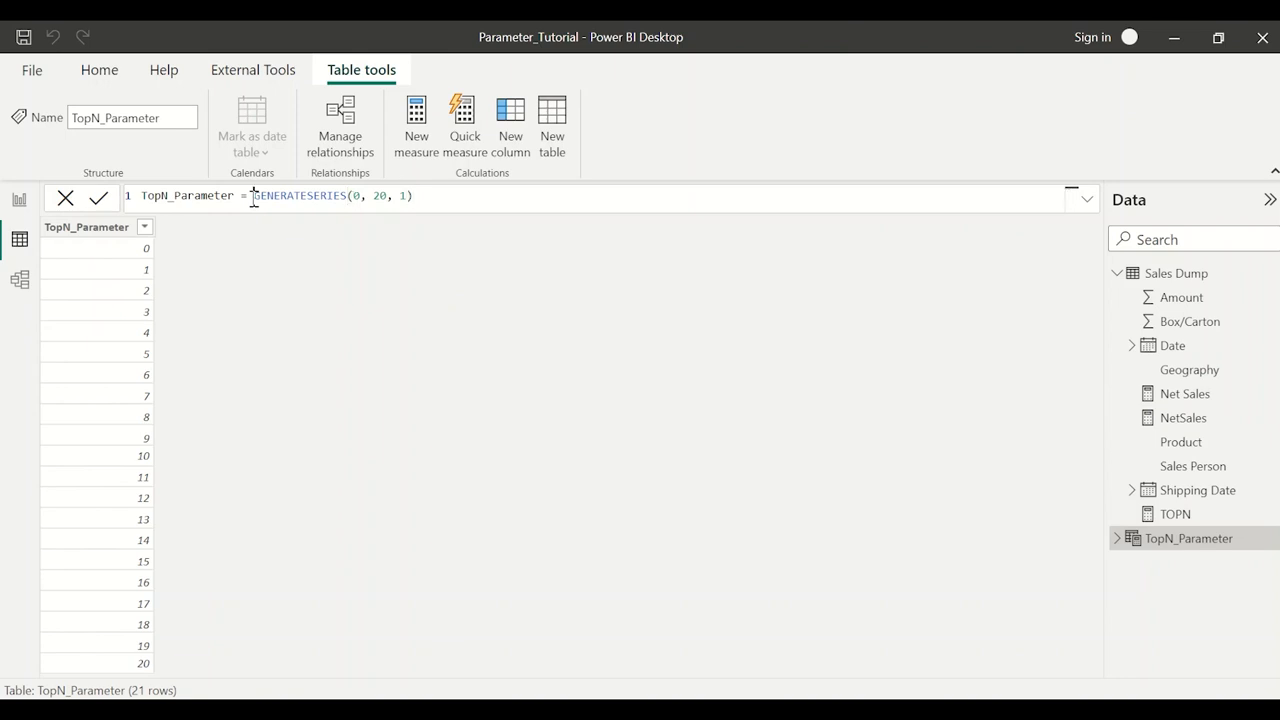
{"action": "left_click_drag", "start_coordinate": [252, 197], "coordinate": [418, 197]}
{"action": "left_click", "coordinate": [315, 195]}
{"action": "double_click", "coordinate": [315, 195]}
{"action": "left_click", "coordinate": [315, 195]}
{"action": "double_click", "coordinate": [355, 195]}
{"action": "double_click", "coordinate": [379, 196]}
{"action": "left_click", "coordinate": [406, 198]}
{"action": "key", "text": "BackSpace"}
{"action": "type", "text": "2"}
{"action": "key", "text": "BackSpace"}
{"action": "type", "text": "1"}
Set the end value of TopN_Parameter's GENERATESERIES formula to 50 and commit the formula
{"action": "double_click", "coordinate": [383, 195]}
{"action": "type", "text": "50"}
{"action": "key", "text": "Return"}
Return to the report view, set the TopN_Parameter slicer to 50 and move the sales table beside the slicer
{"action": "left_click", "coordinate": [20, 200]}
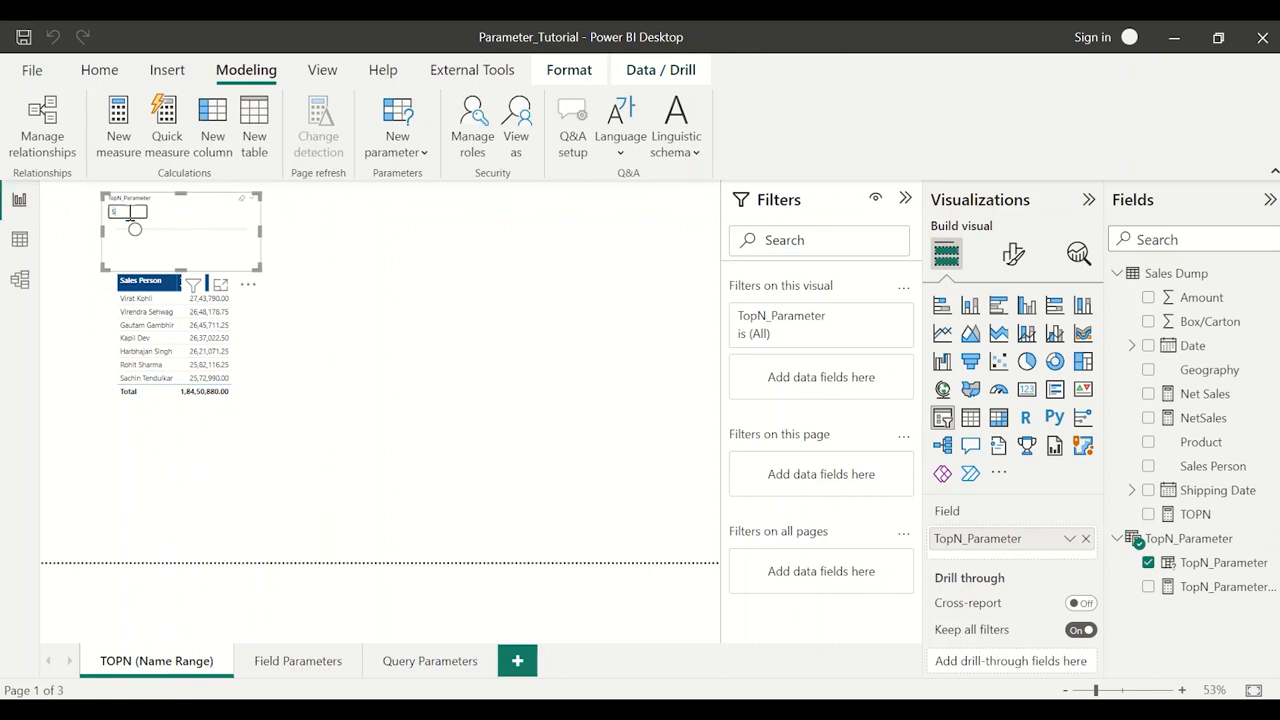
{"action": "type", "text": "50"}
{"action": "key", "text": "Return"}
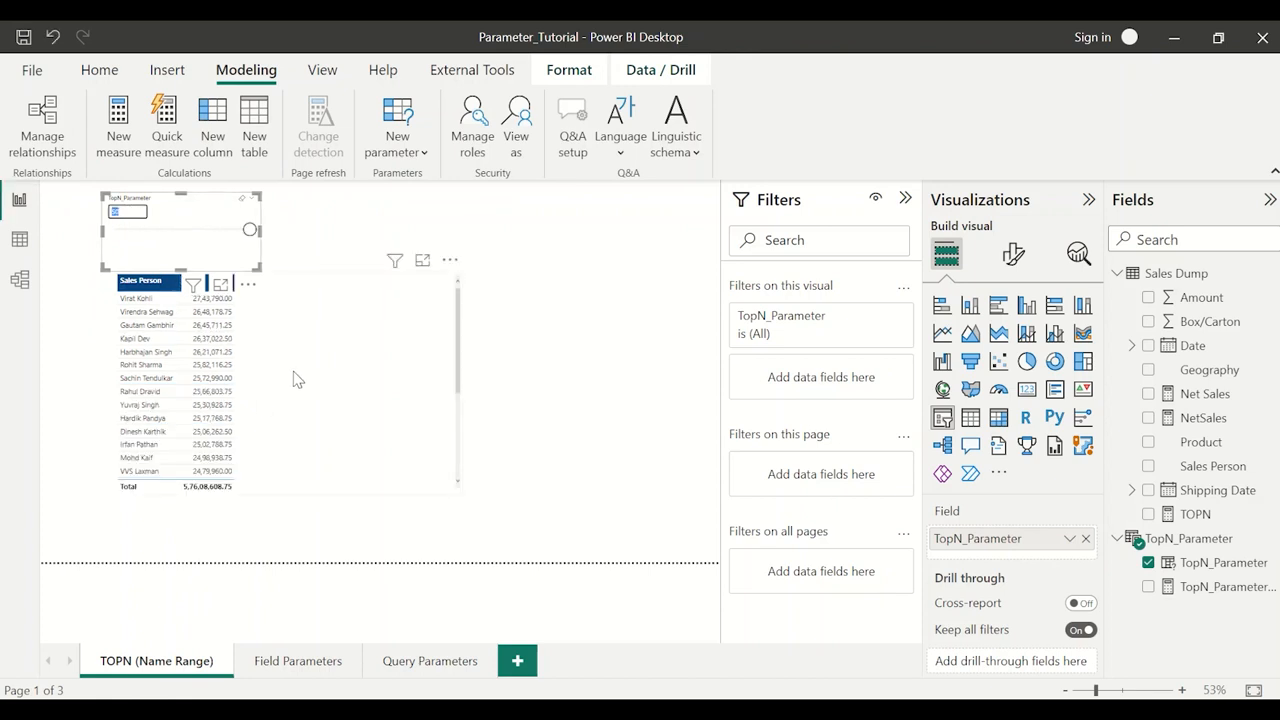
{"action": "left_click_drag", "start_coordinate": [300, 351], "coordinate": [463, 303]}
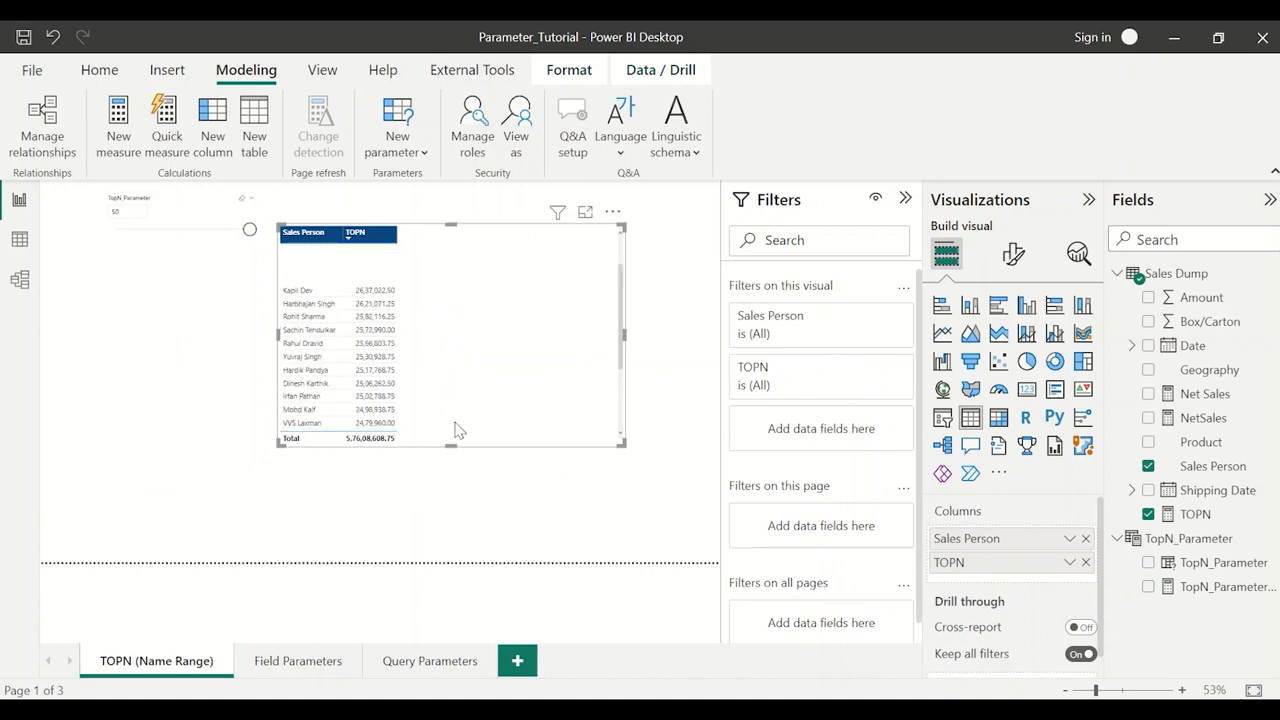
{"action": "left_click", "coordinate": [108, 480]}
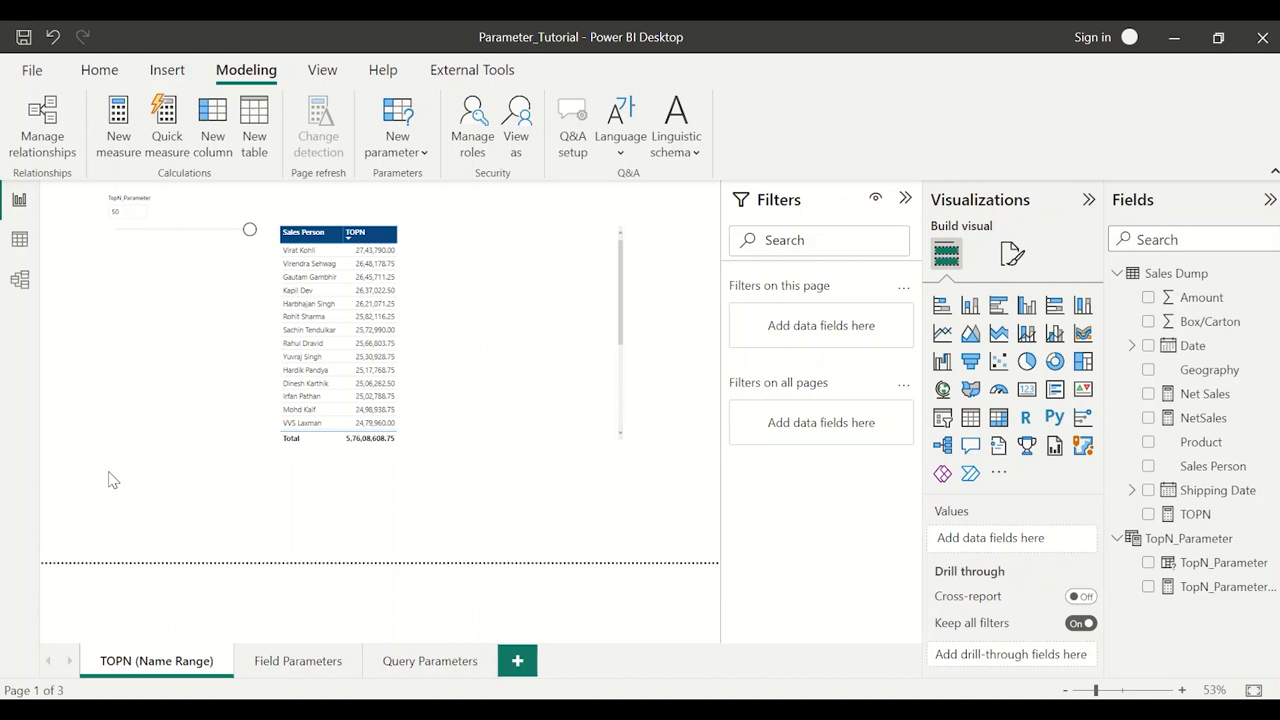
{"action": "left_click", "coordinate": [401, 158]}
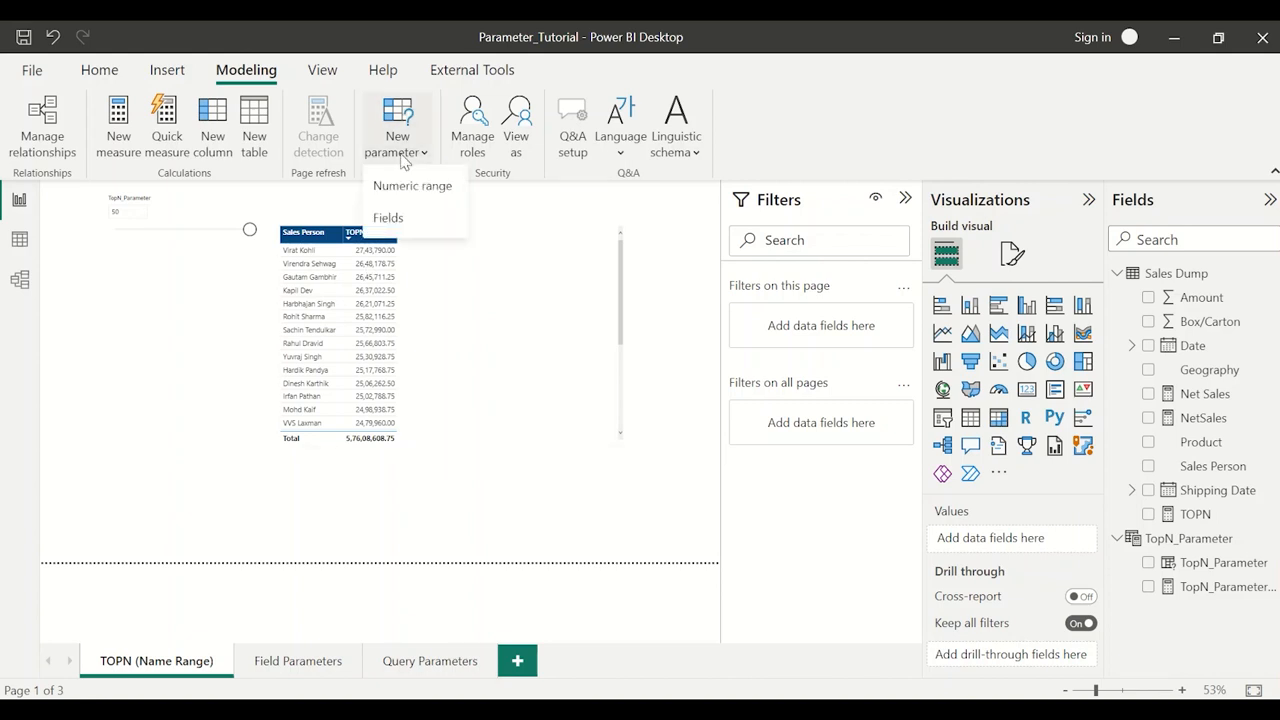
{"action": "left_click", "coordinate": [131, 214]}
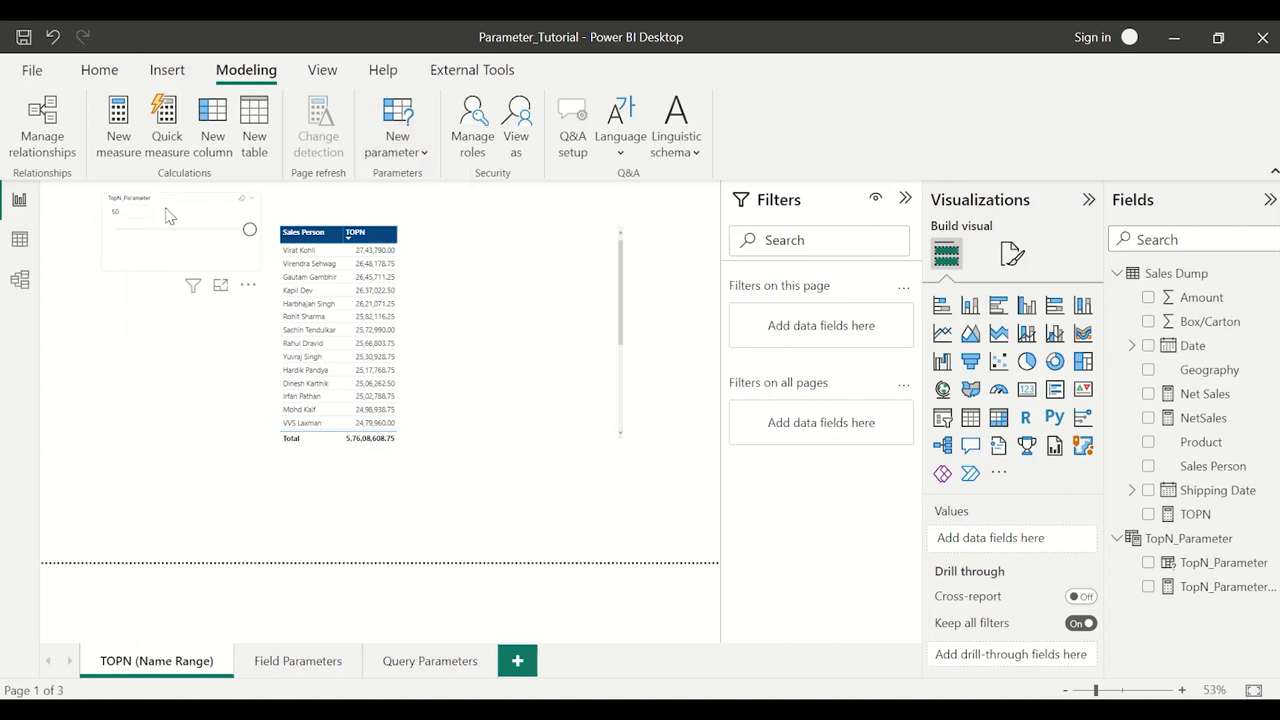
{"action": "double_click", "coordinate": [125, 212]}
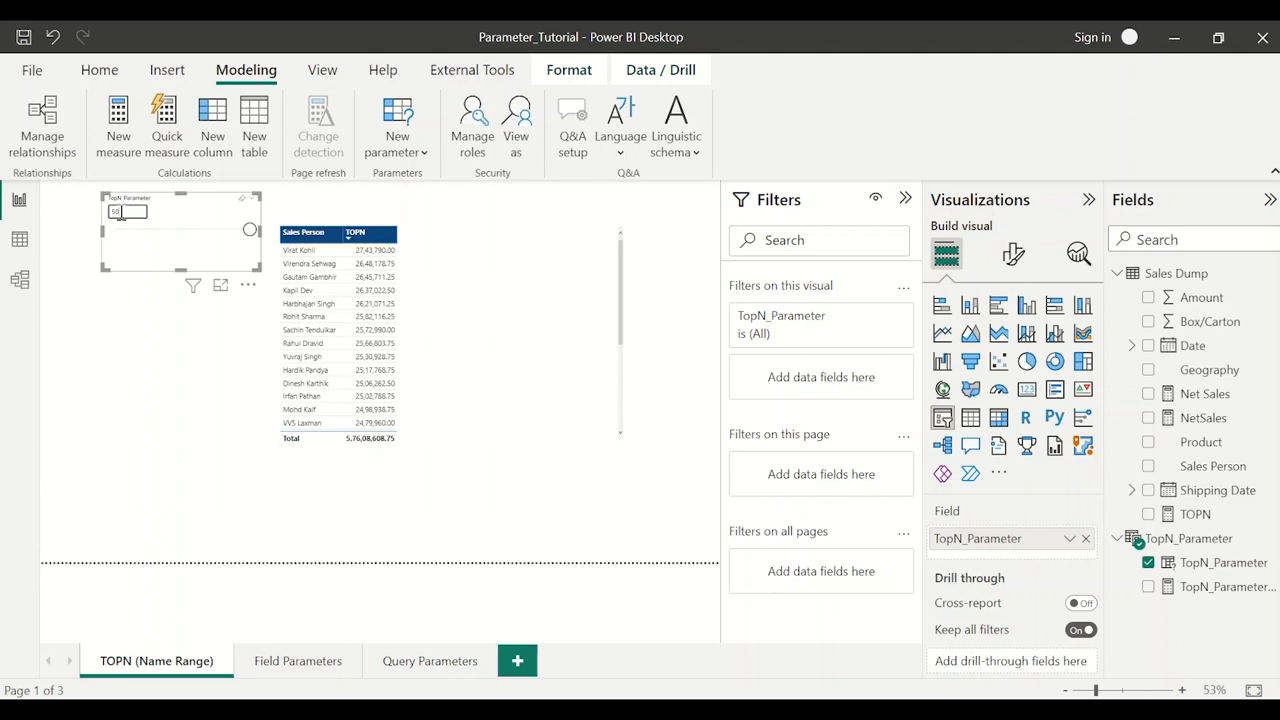
{"action": "left_click", "coordinate": [195, 220]}
{"action": "left_click", "coordinate": [170, 368]}
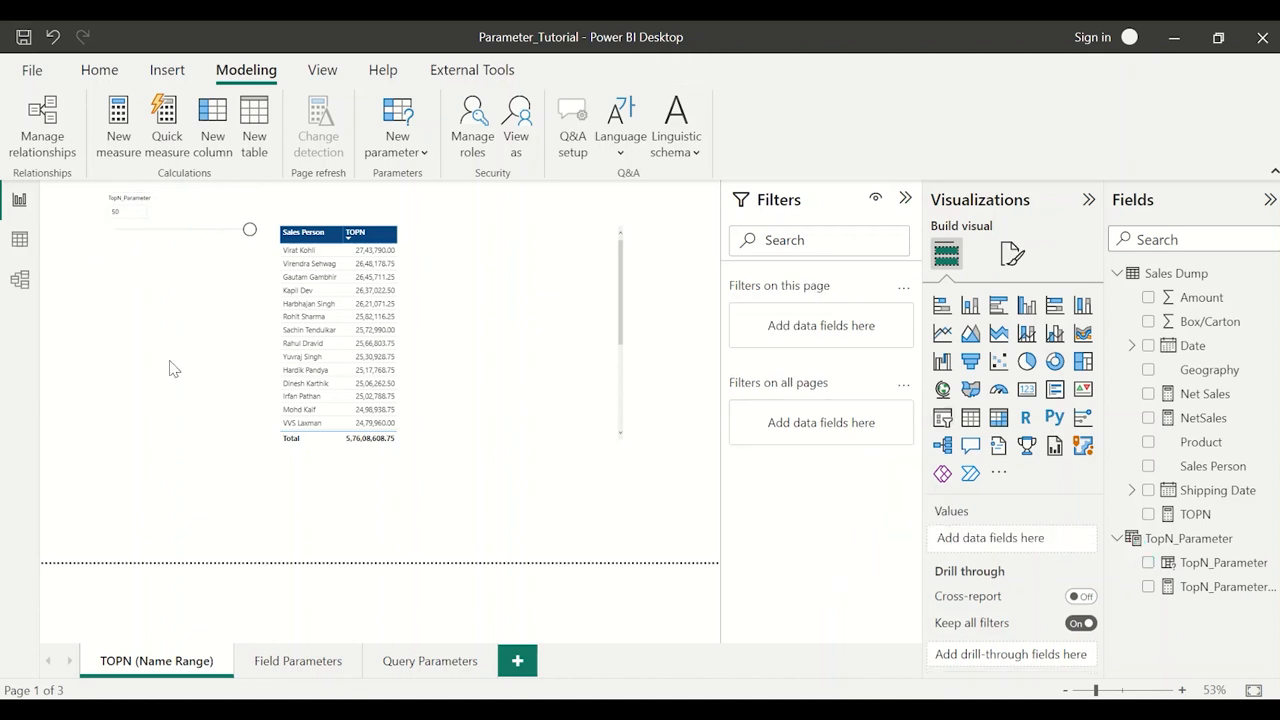
{"action": "left_click", "coordinate": [398, 128]}
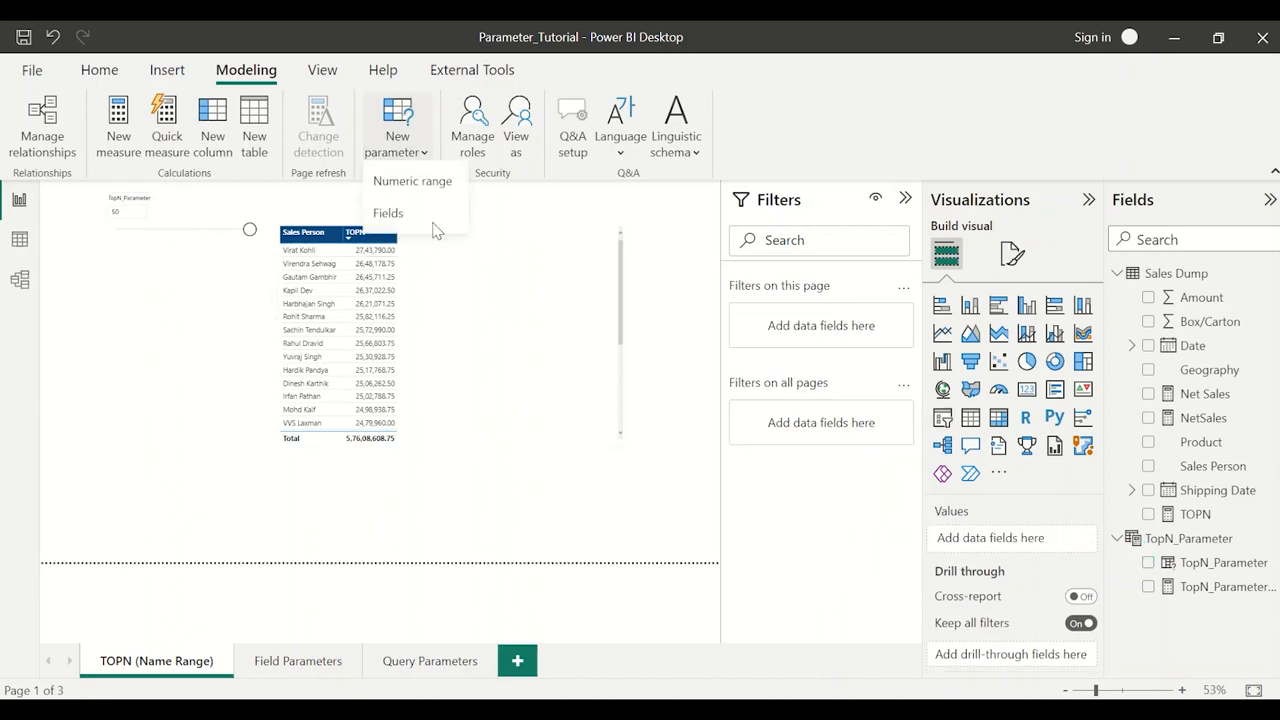
{"action": "left_click", "coordinate": [352, 513]}
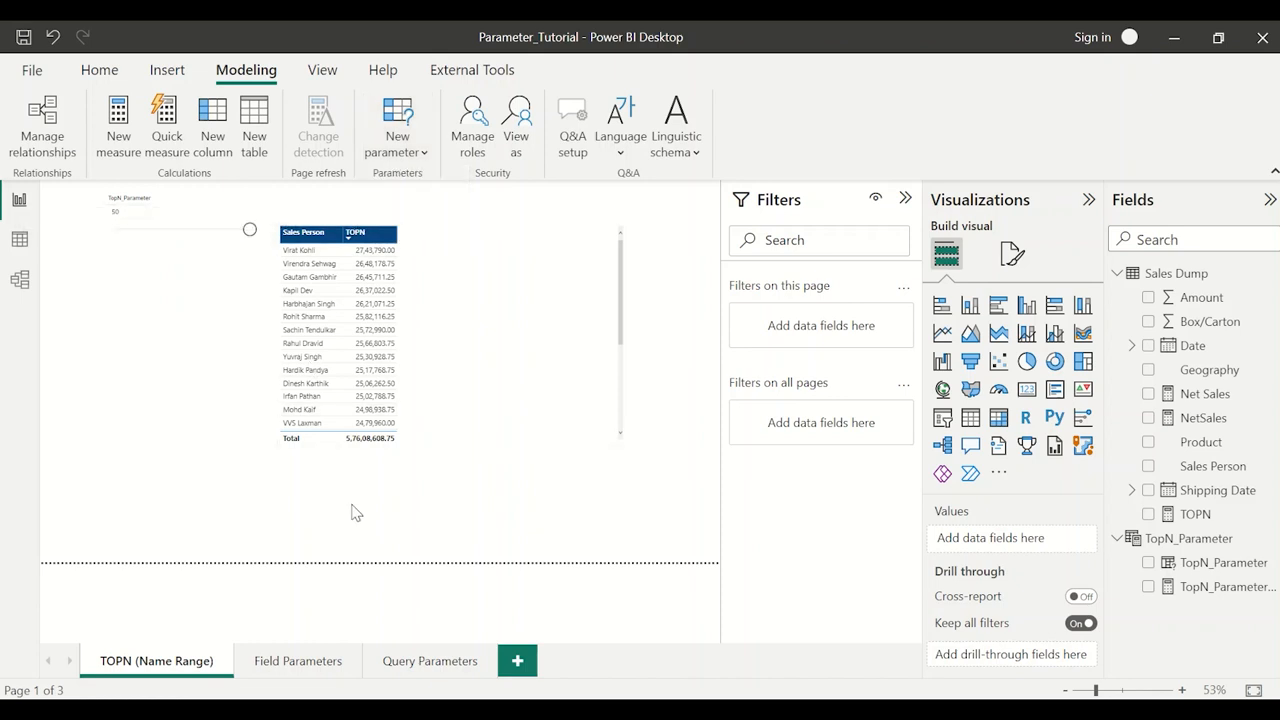
On the Field Parameters page, insert a table visual with Geography and Amount from Sales Dump as its columns
{"action": "left_click", "coordinate": [316, 660]}
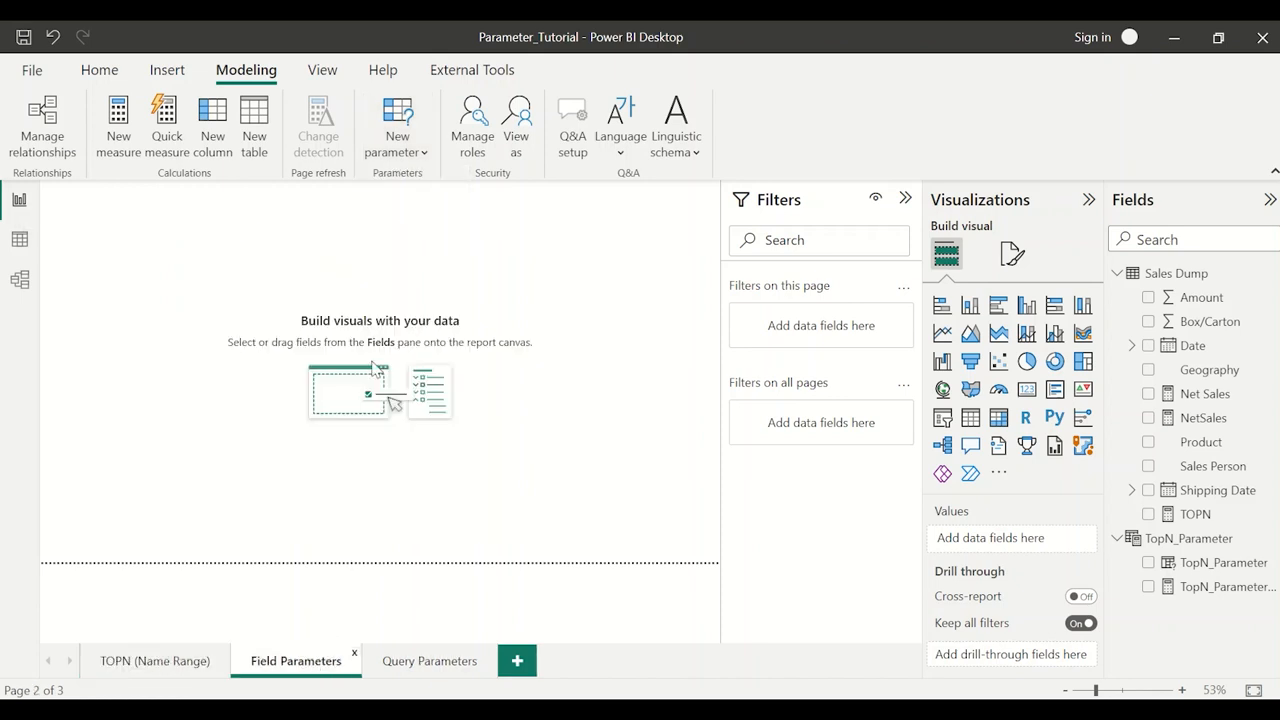
{"action": "left_click", "coordinate": [970, 417]}
{"action": "left_click_drag", "start_coordinate": [171, 300], "coordinate": [433, 425]}
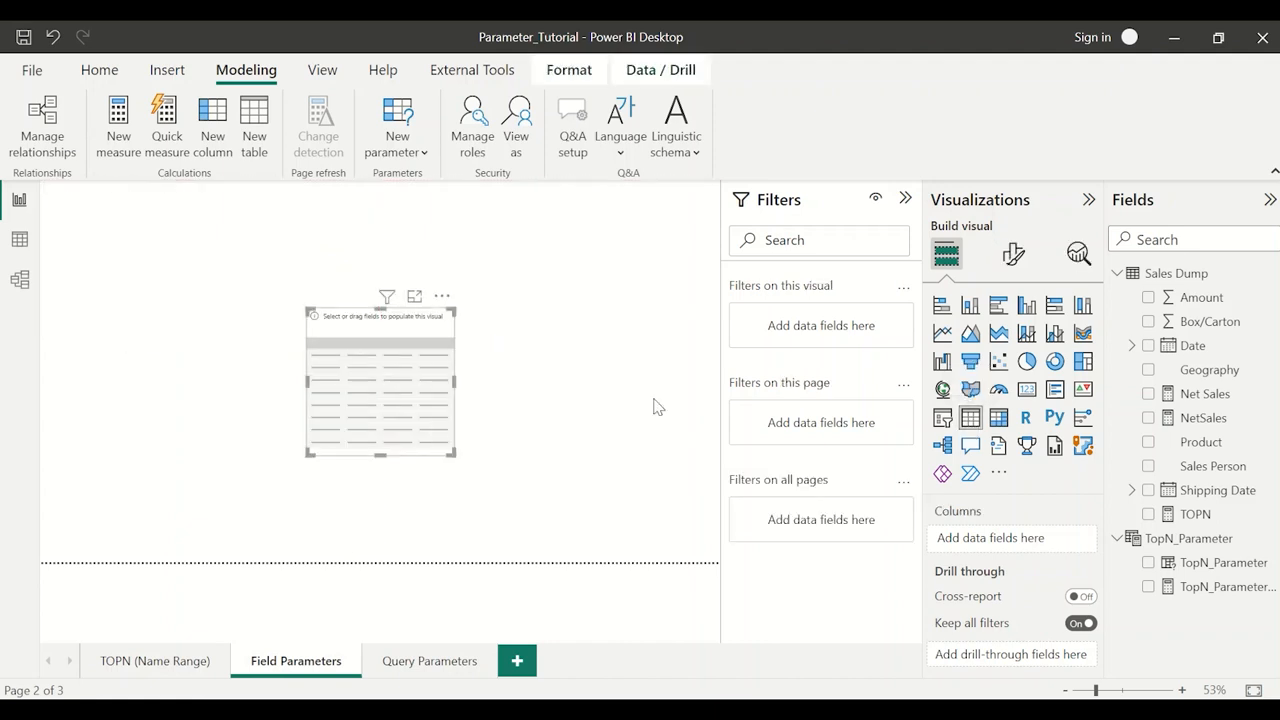
{"action": "left_click", "coordinate": [1148, 370]}
{"action": "left_click", "coordinate": [1148, 297]}
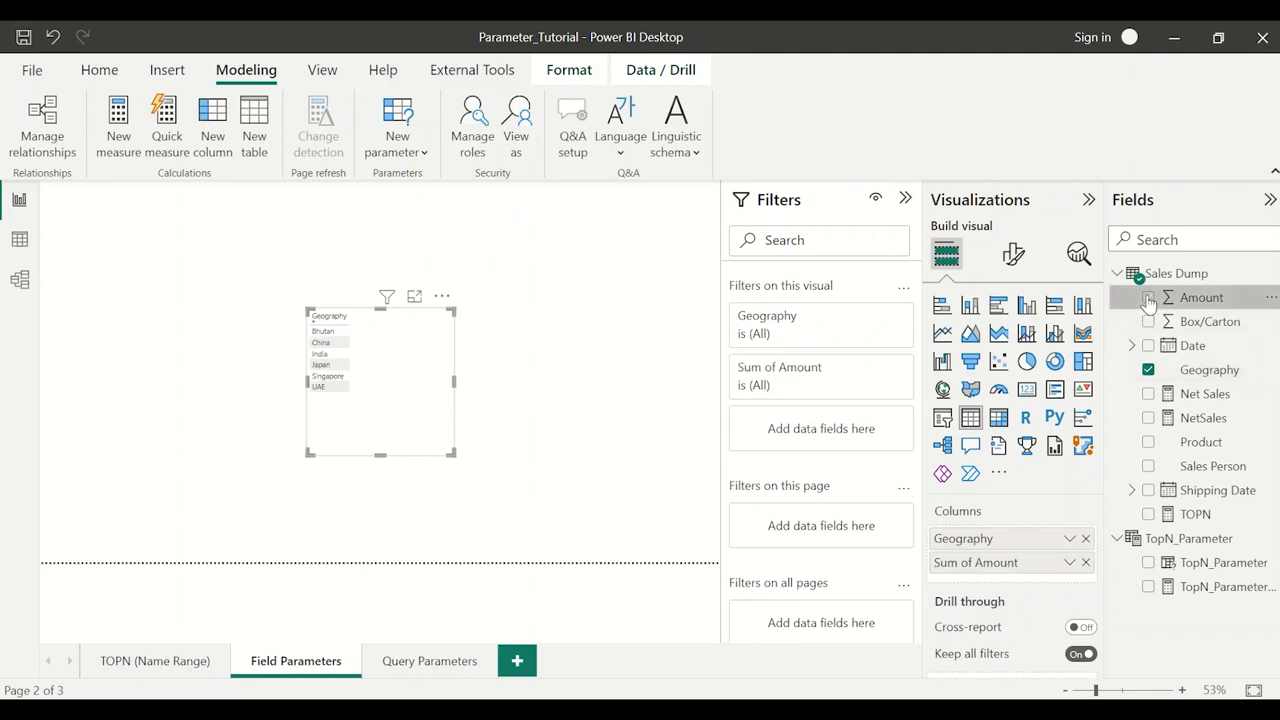
Sort the Geography table by Sum of Amount in descending order in focus mode and reposition it on the page
{"action": "left_click_drag", "start_coordinate": [418, 425], "coordinate": [360, 374]}
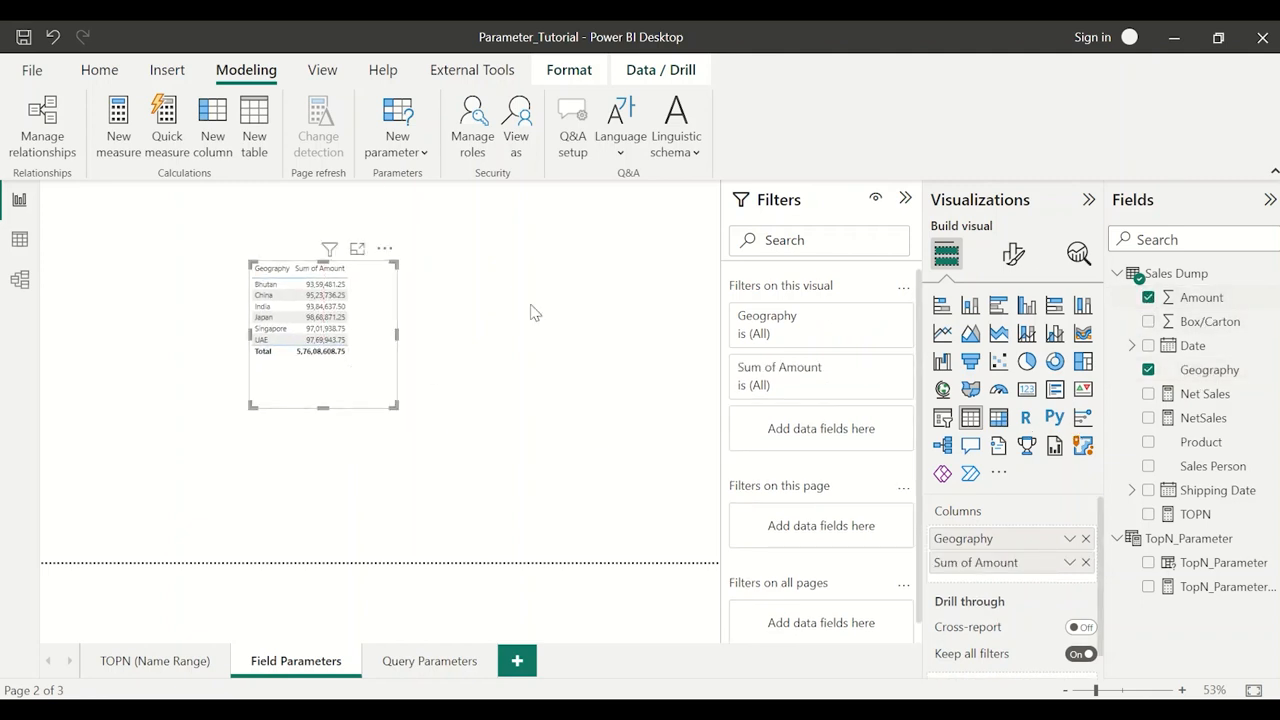
{"action": "left_click", "coordinate": [357, 250]}
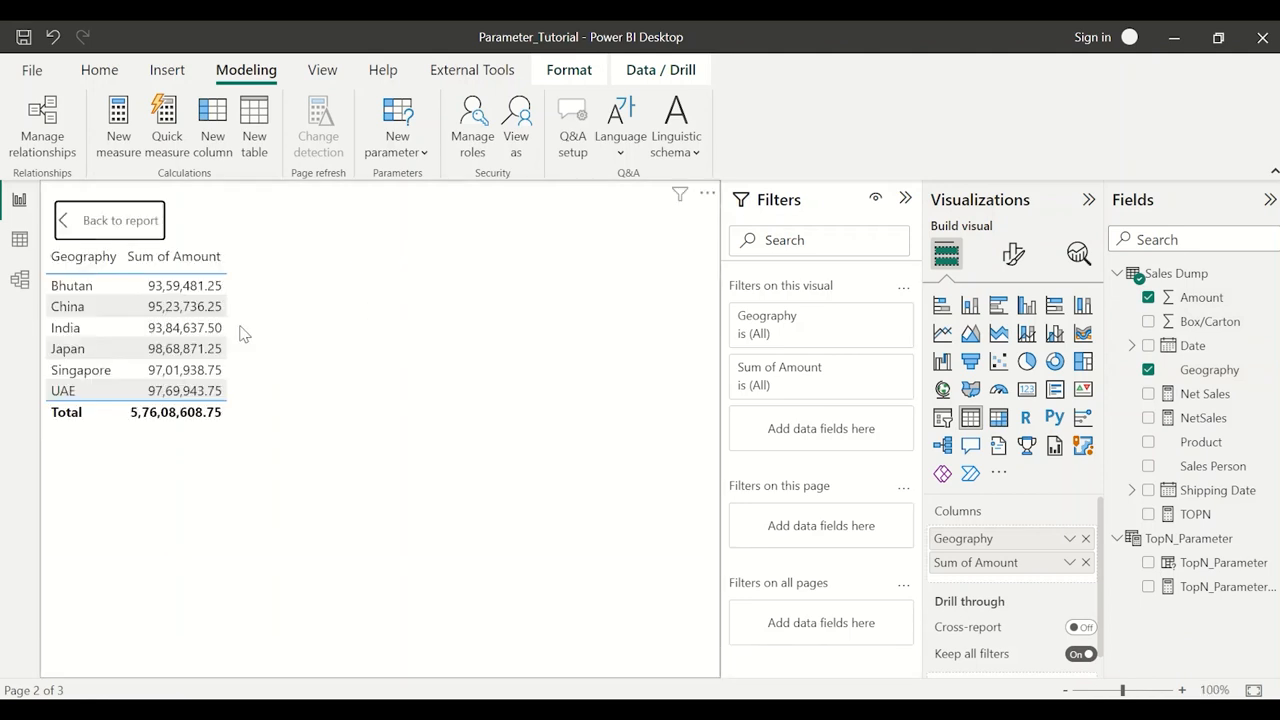
{"action": "left_click", "coordinate": [173, 258]}
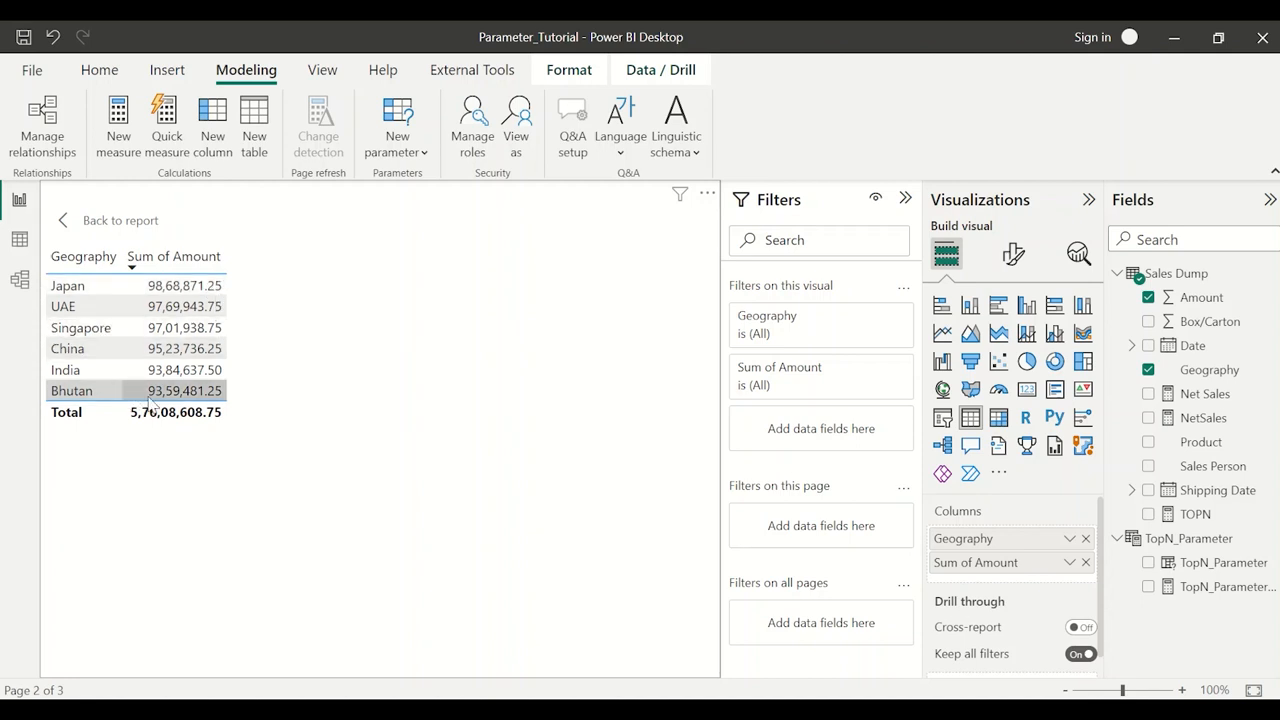
{"action": "left_click", "coordinate": [116, 221]}
{"action": "left_click_drag", "start_coordinate": [341, 390], "coordinate": [254, 445]}
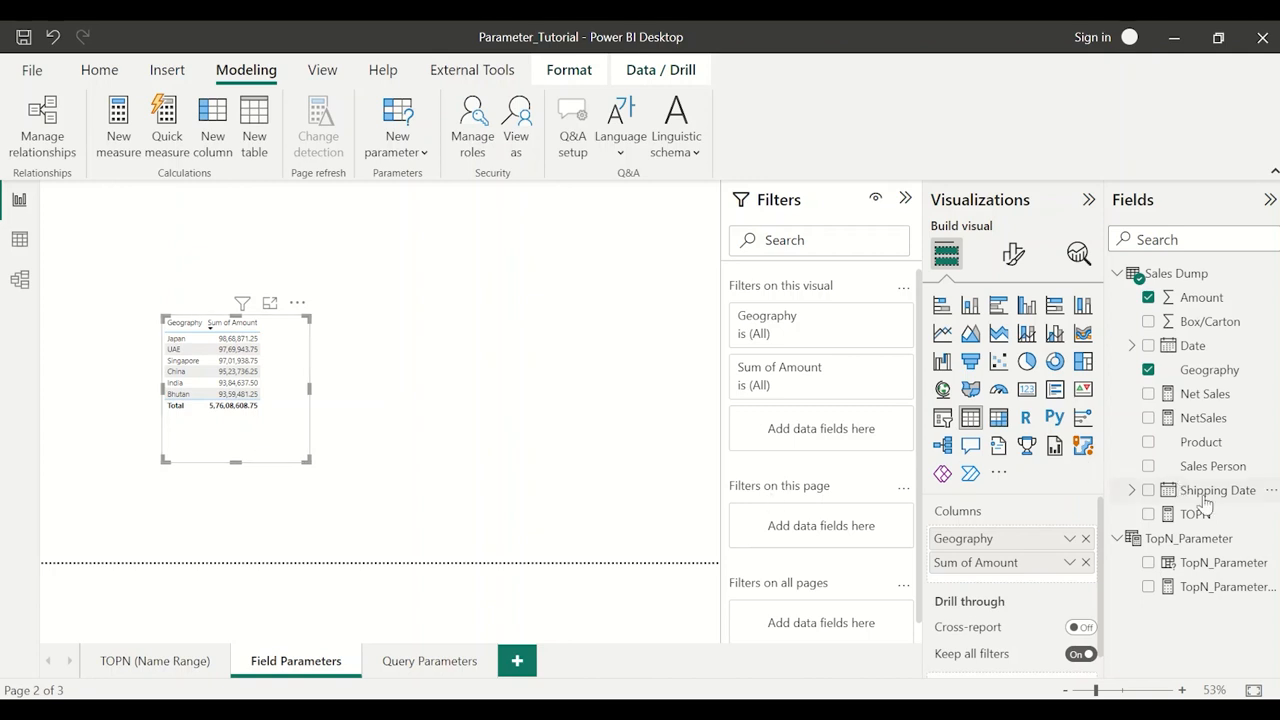
Add Product to the table visual, convert it to a matrix and place Product under Geography in its rows
{"action": "left_click_drag", "start_coordinate": [1205, 449], "coordinate": [1063, 545]}
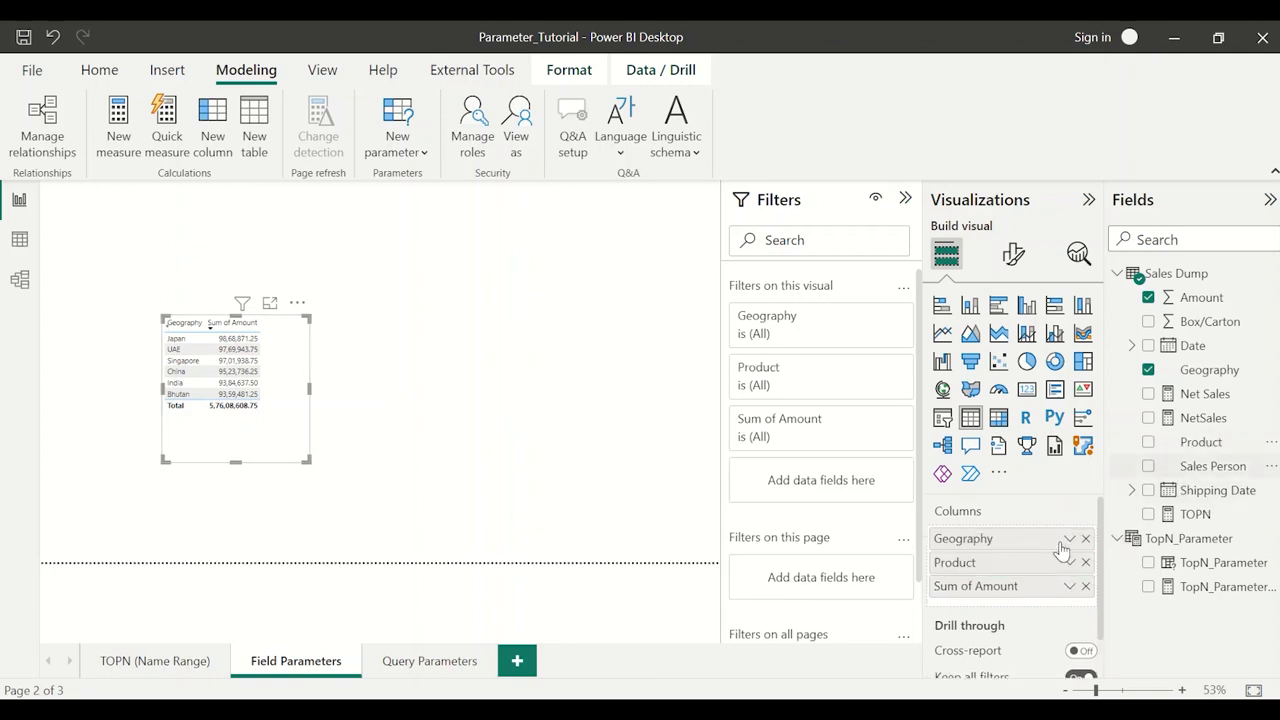
{"action": "left_click", "coordinate": [998, 419]}
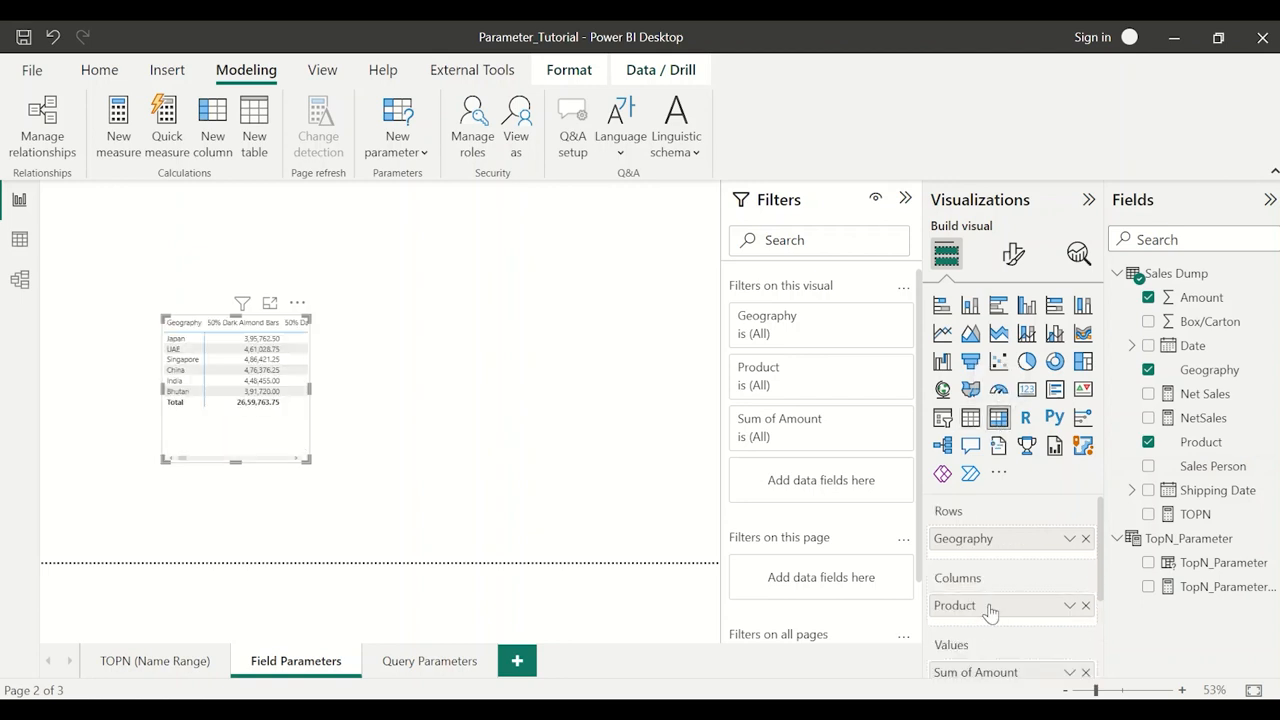
{"action": "mouse_move", "coordinate": [990, 582]}
{"action": "left_mouse_down"}
{"action": "mouse_move", "coordinate": [985, 548]}
{"action": "mouse_move", "coordinate": [986, 560]}
{"action": "left_mouse_up"}
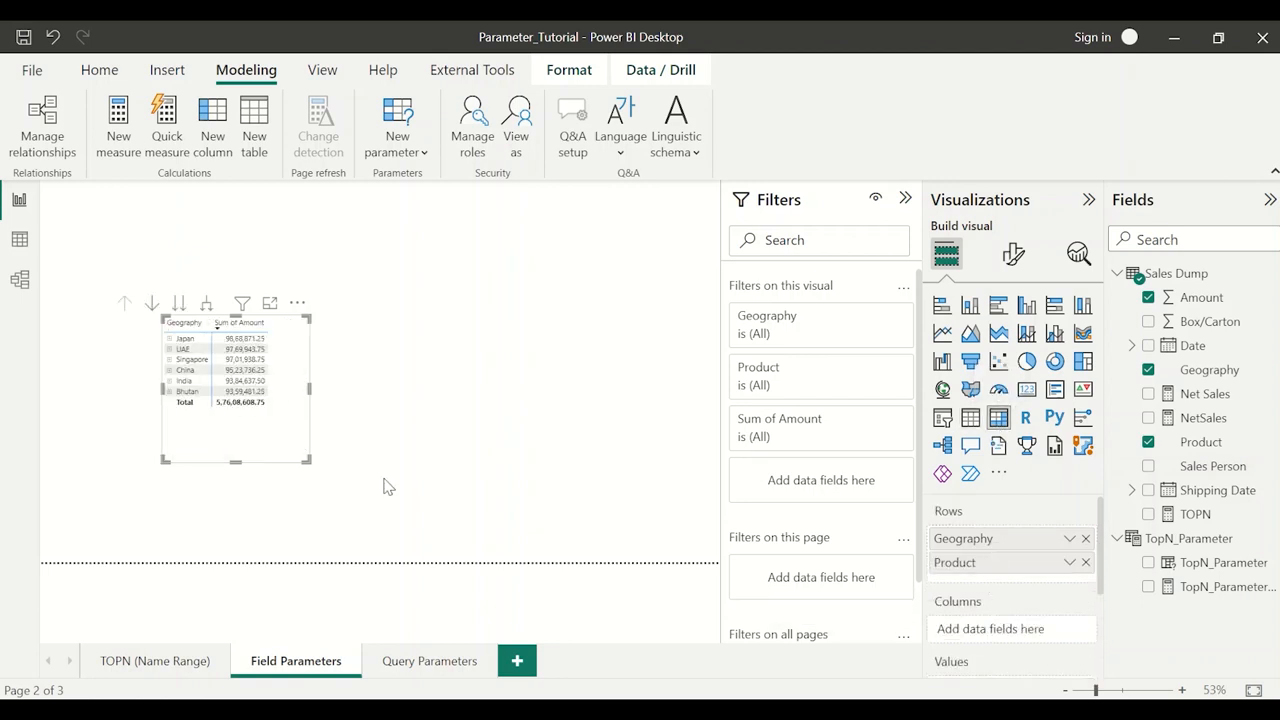
In focus mode, expand the matrix to products and drill back up, leaving it on the next hierarchy level, Product
{"action": "left_click", "coordinate": [270, 304]}
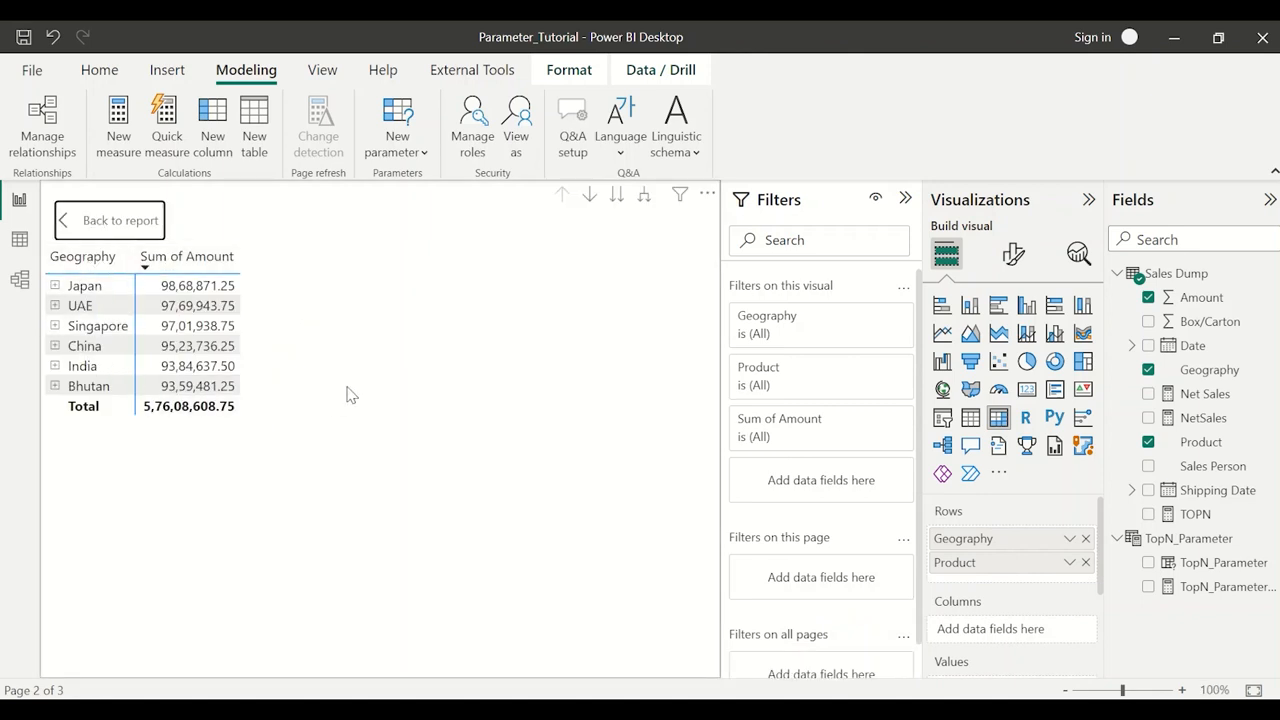
{"action": "left_click", "coordinate": [644, 195]}
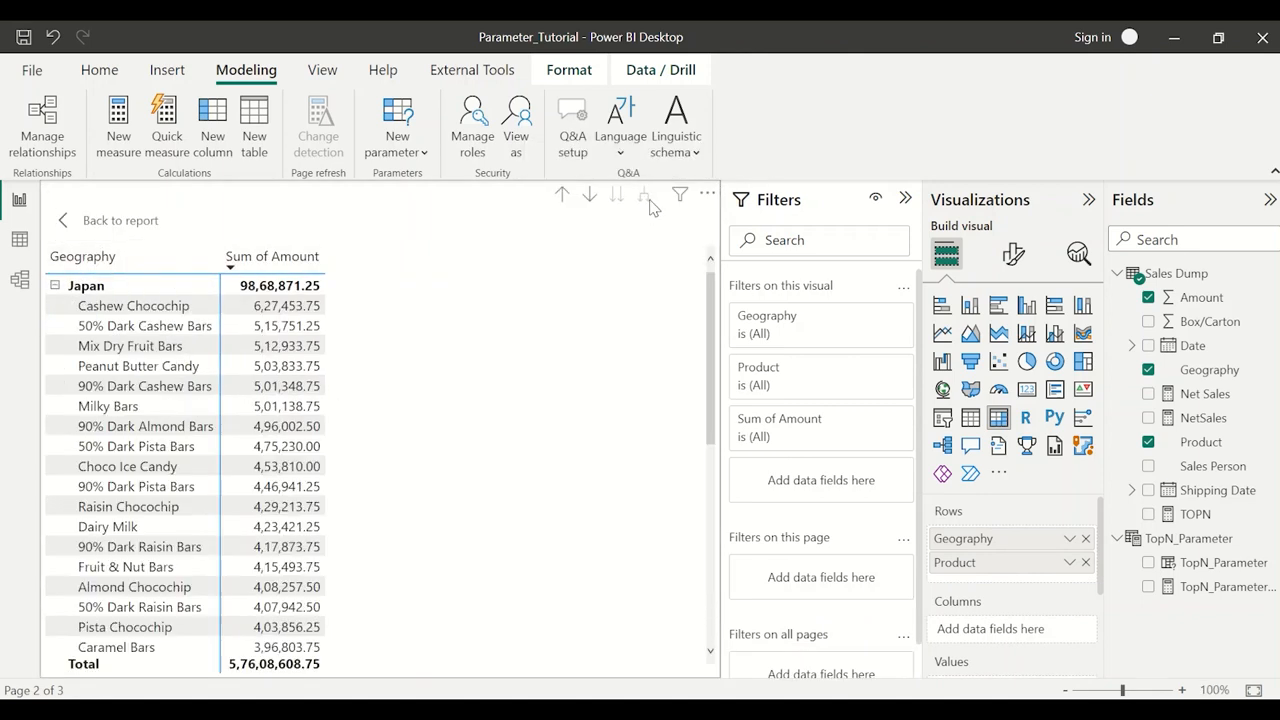
{"action": "left_click", "coordinate": [562, 195]}
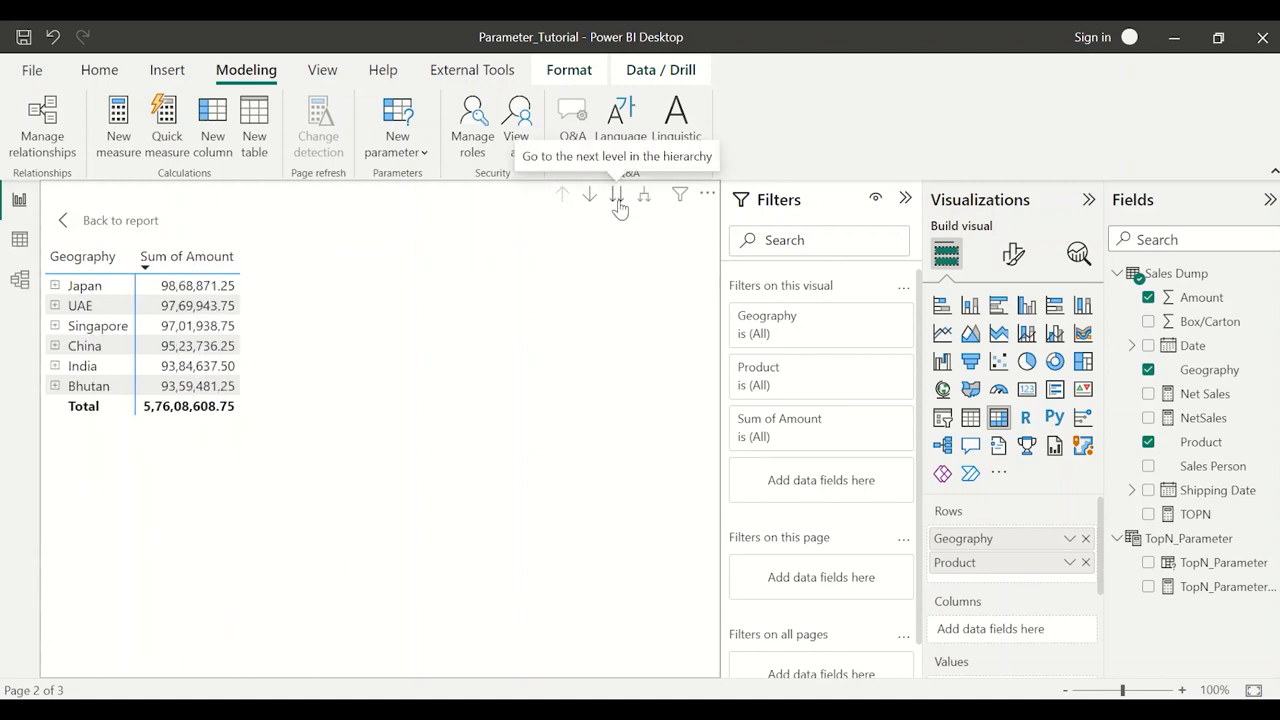
{"action": "left_click", "coordinate": [617, 196]}
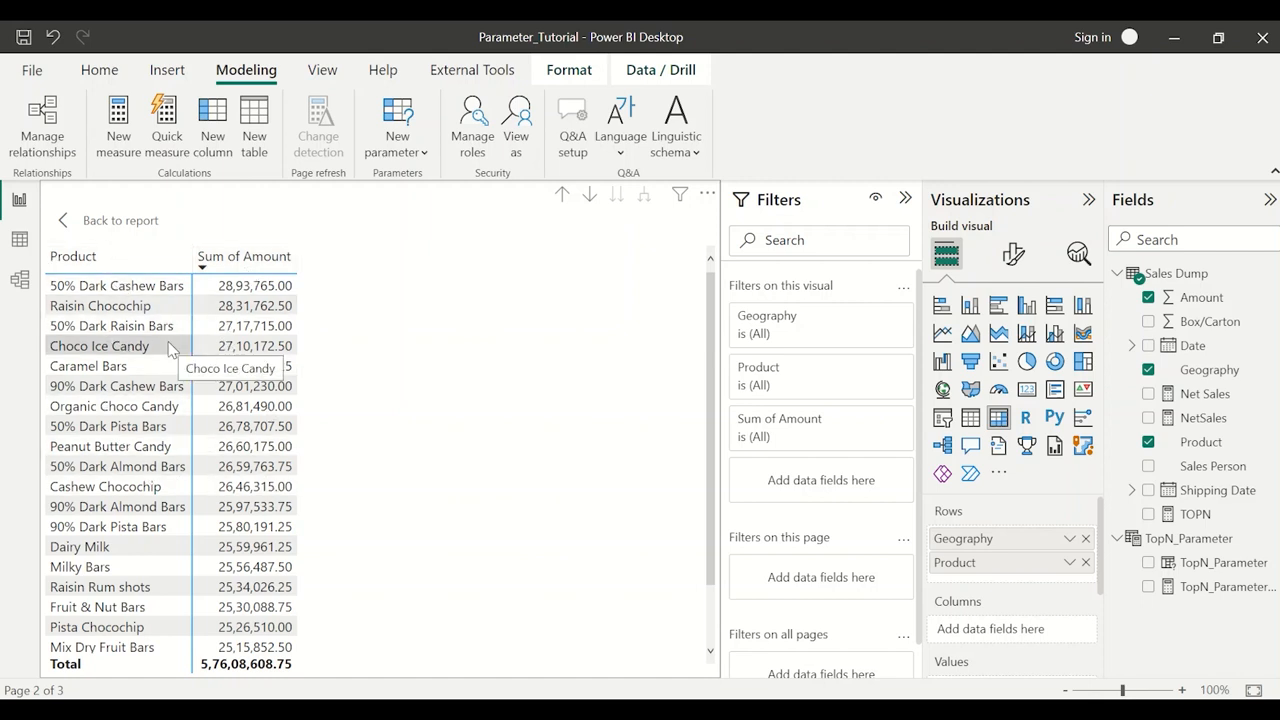
{"action": "left_click", "coordinate": [115, 232]}
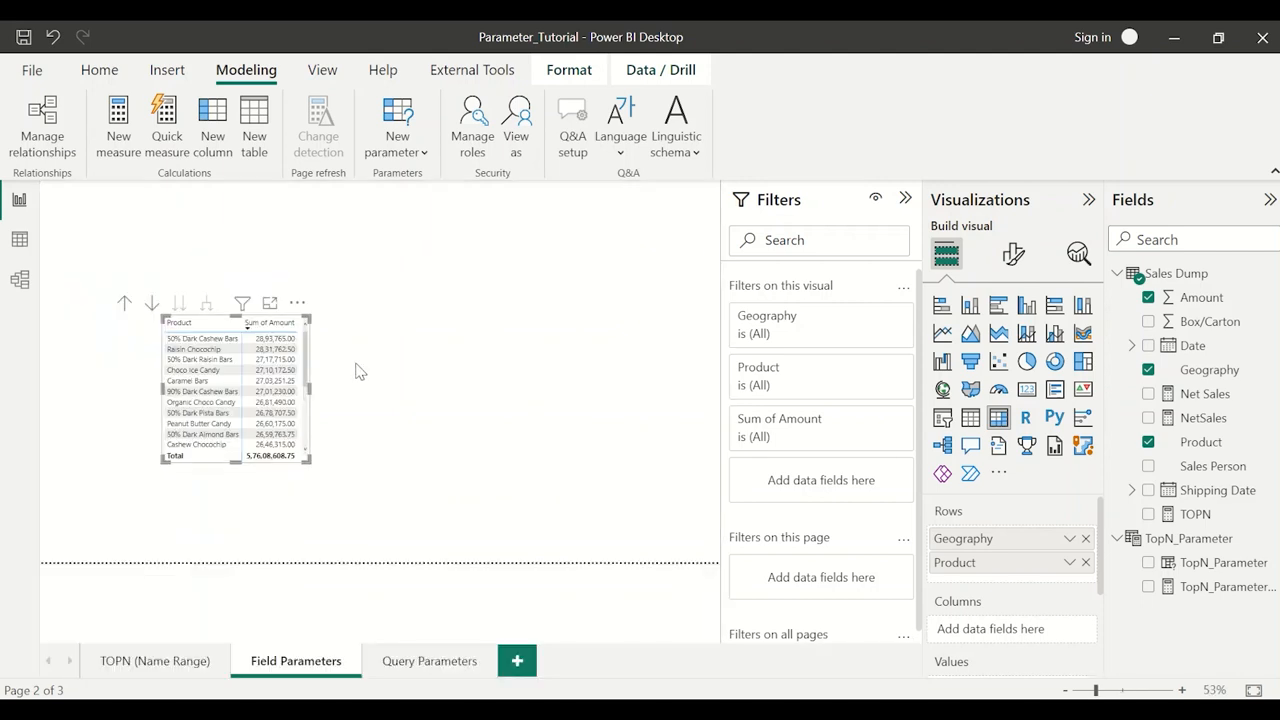
Enlarge the product matrix and reposition it in the lower part of the page
{"action": "left_click", "coordinate": [360, 372]}
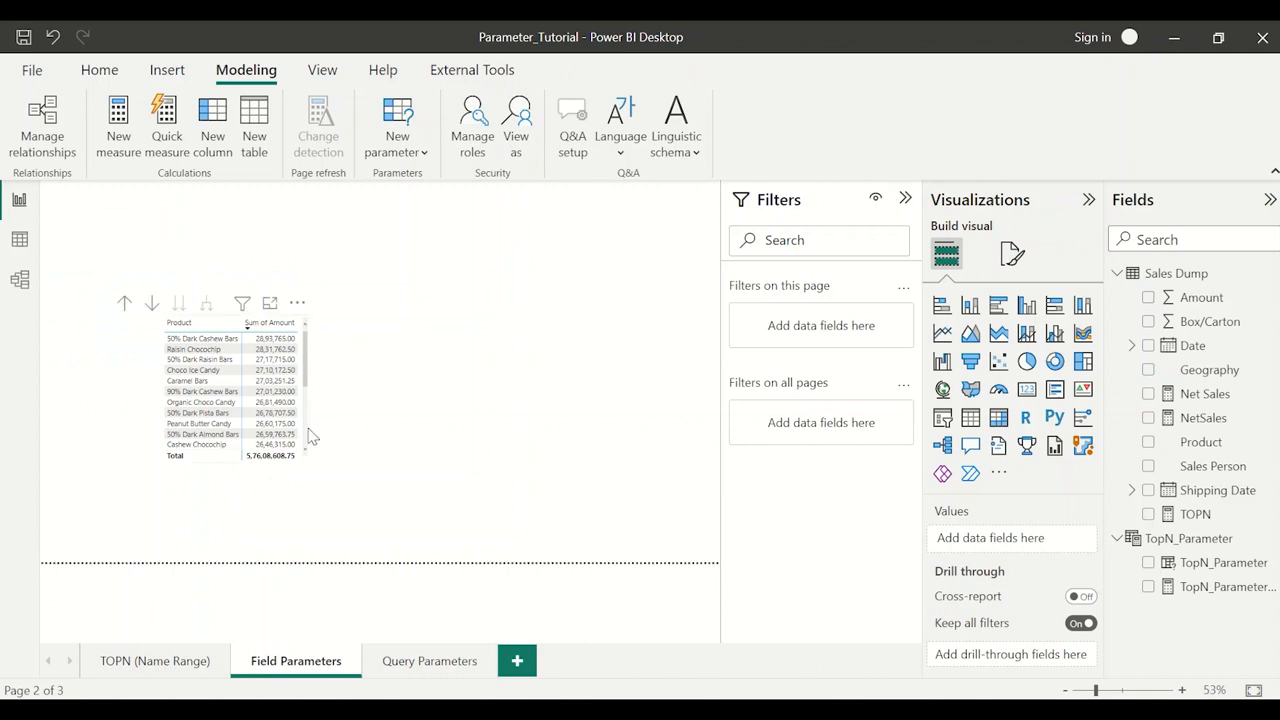
{"action": "left_click", "coordinate": [312, 436]}
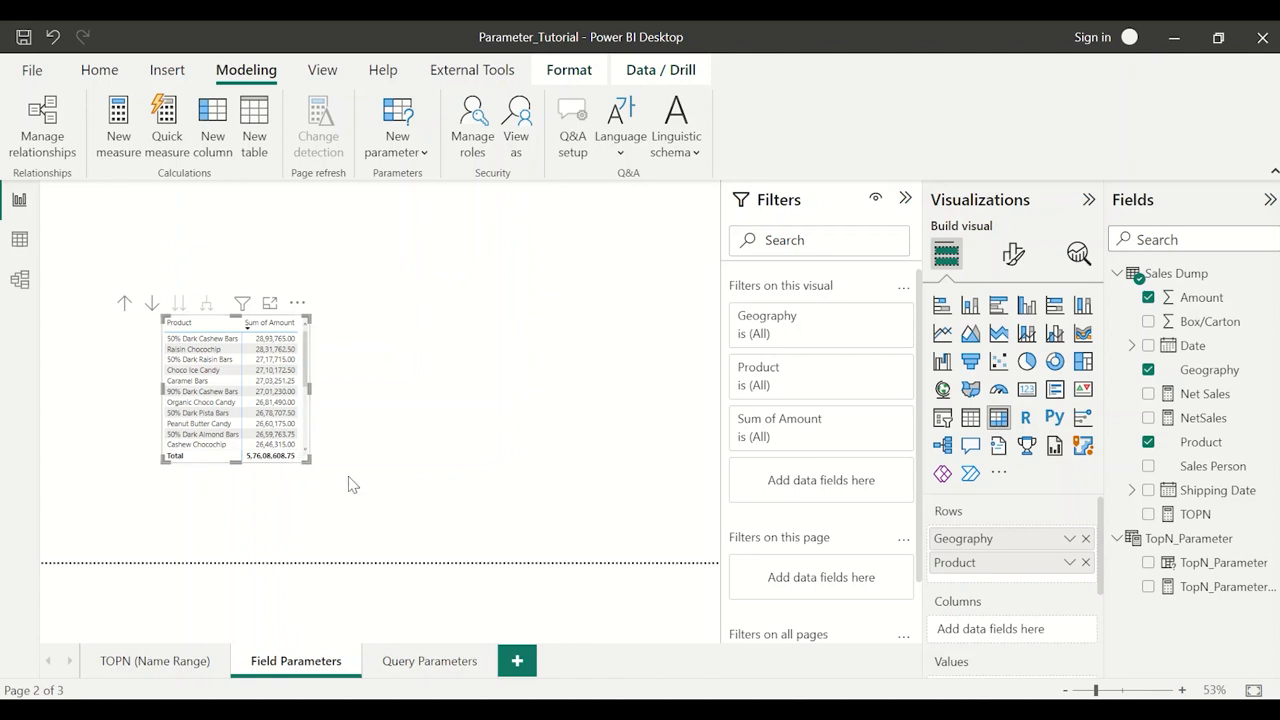
{"action": "left_click_drag", "start_coordinate": [349, 485], "coordinate": [414, 509]}
{"action": "left_click_drag", "start_coordinate": [363, 423], "coordinate": [320, 429]}
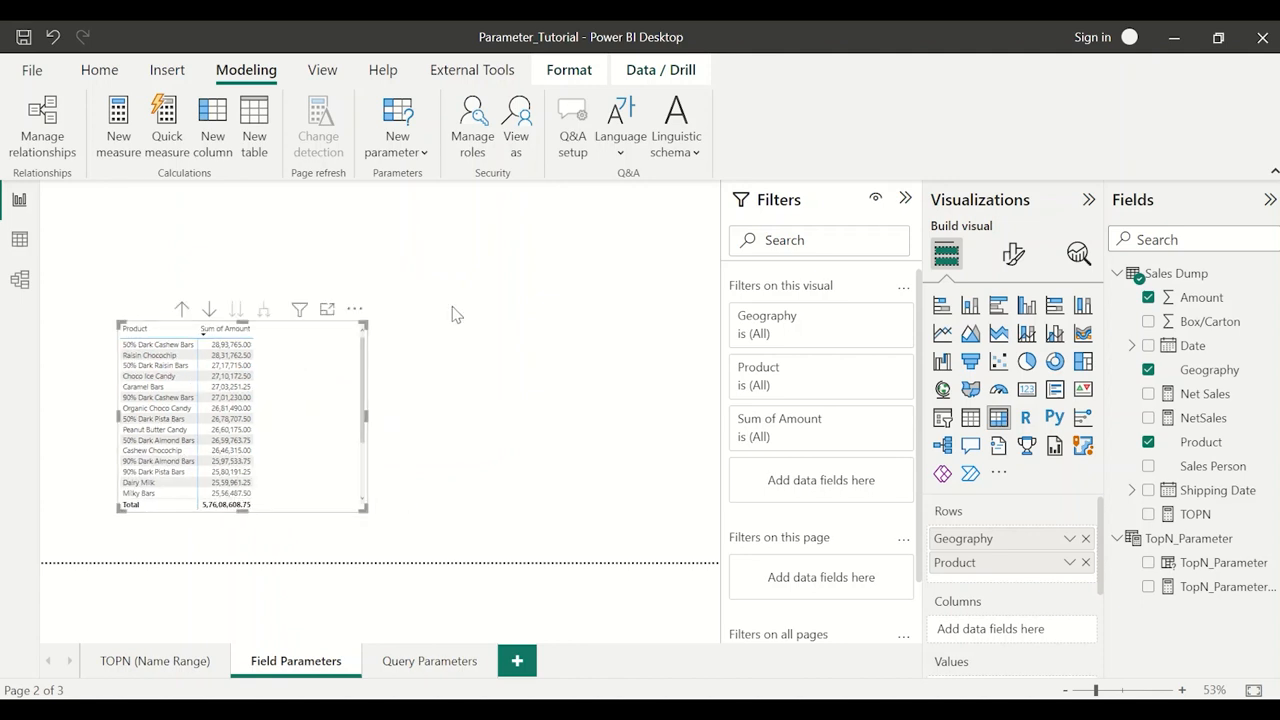
Start a new fields parameter and name it Field_Parameter_1
{"action": "left_click", "coordinate": [420, 204]}
{"action": "left_click", "coordinate": [418, 152]}
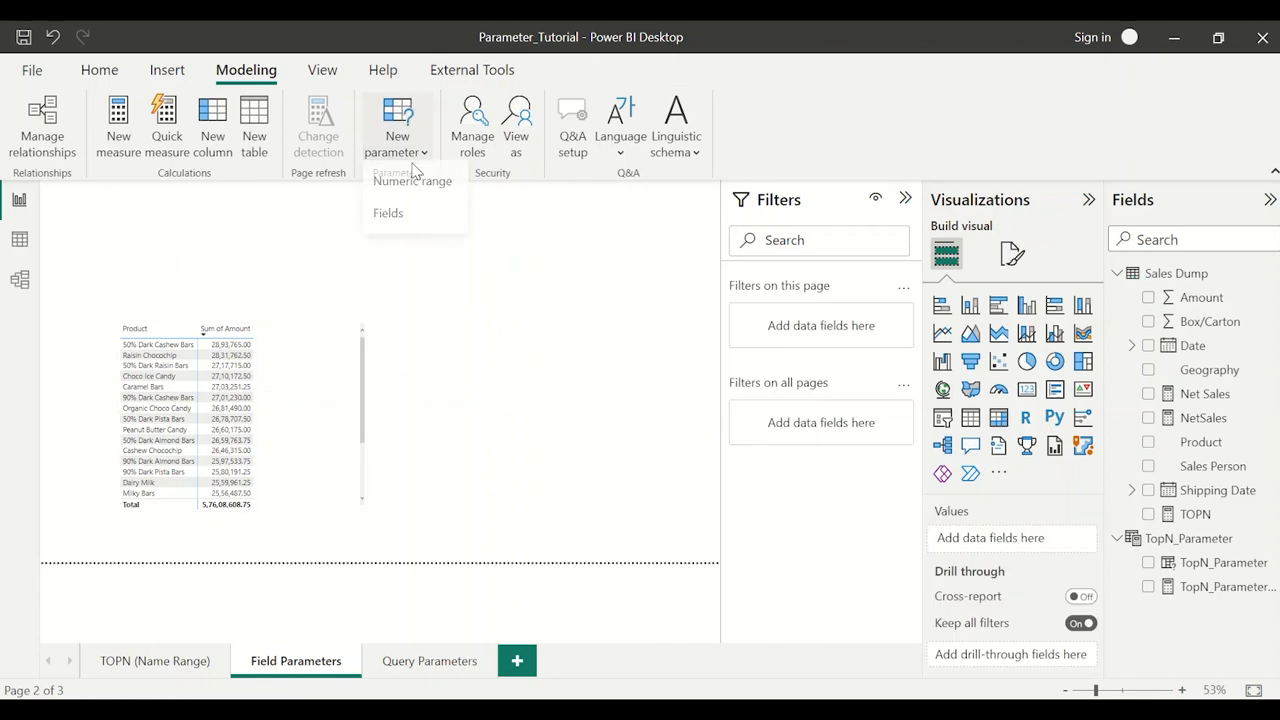
{"action": "left_click", "coordinate": [414, 222]}
{"action": "double_click", "coordinate": [423, 240]}
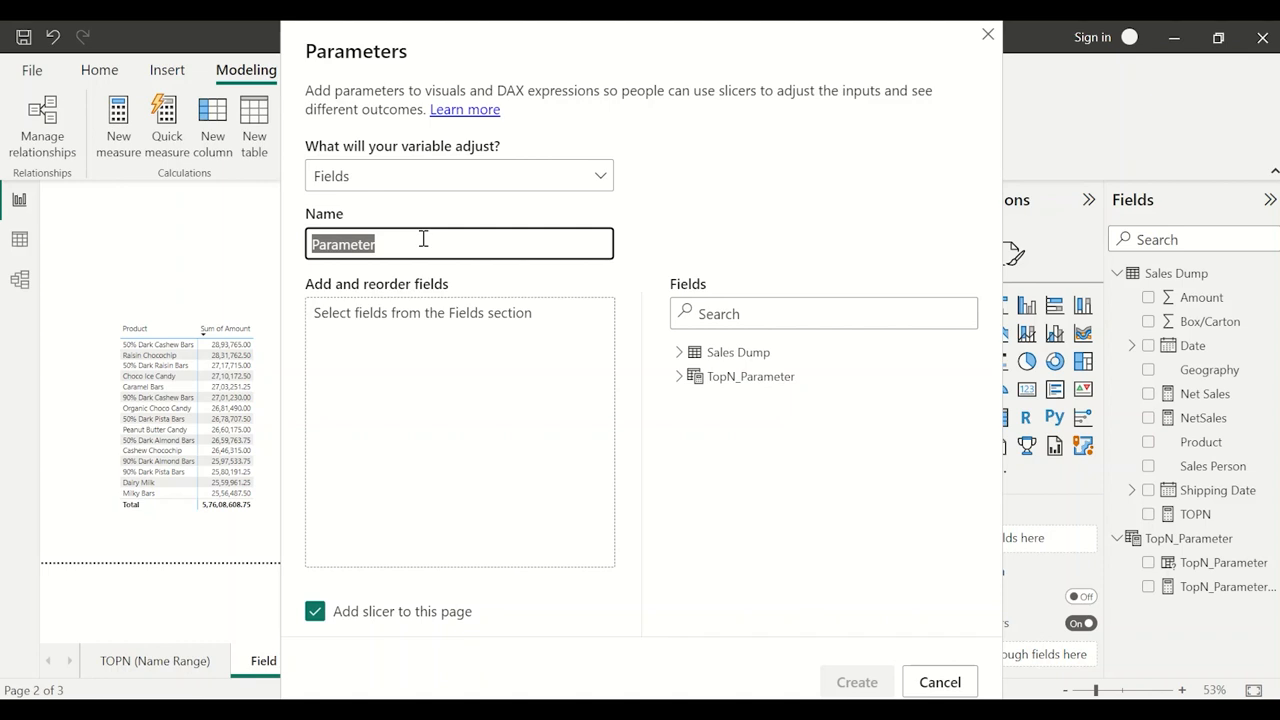
{"action": "type", "text": "P"}
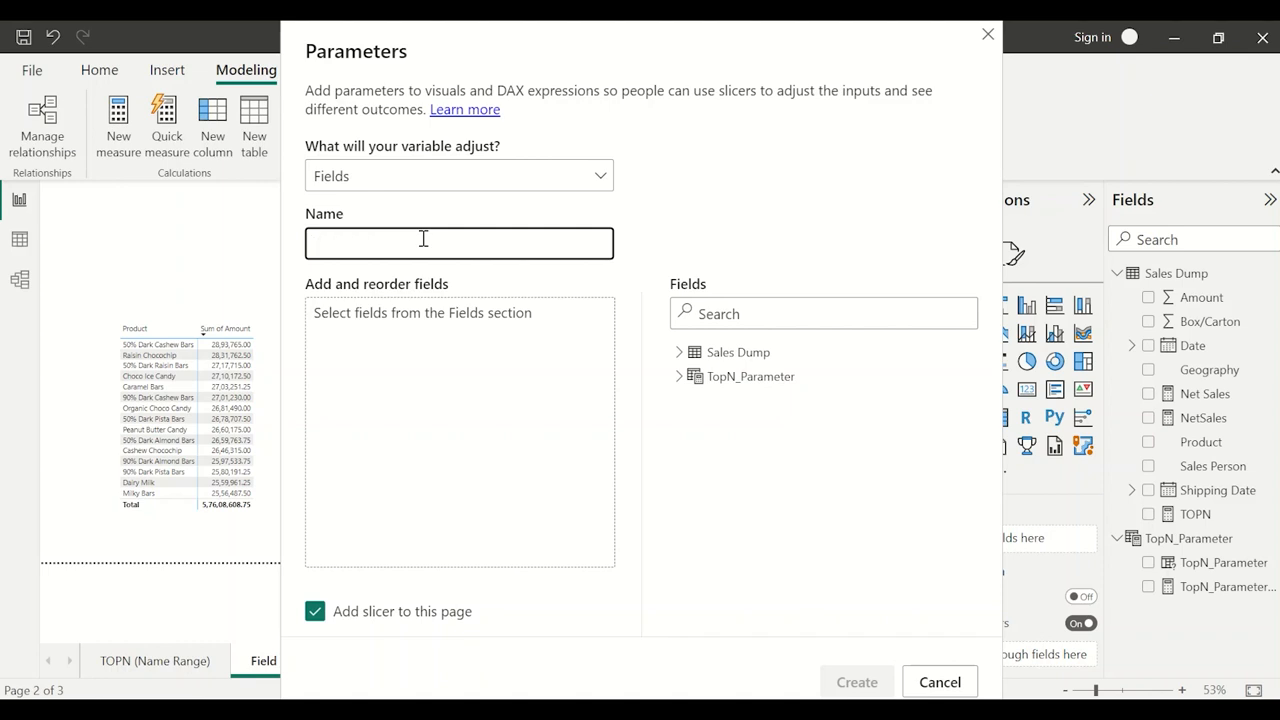
{"action": "type", "text": "Field_Parameter_1"}
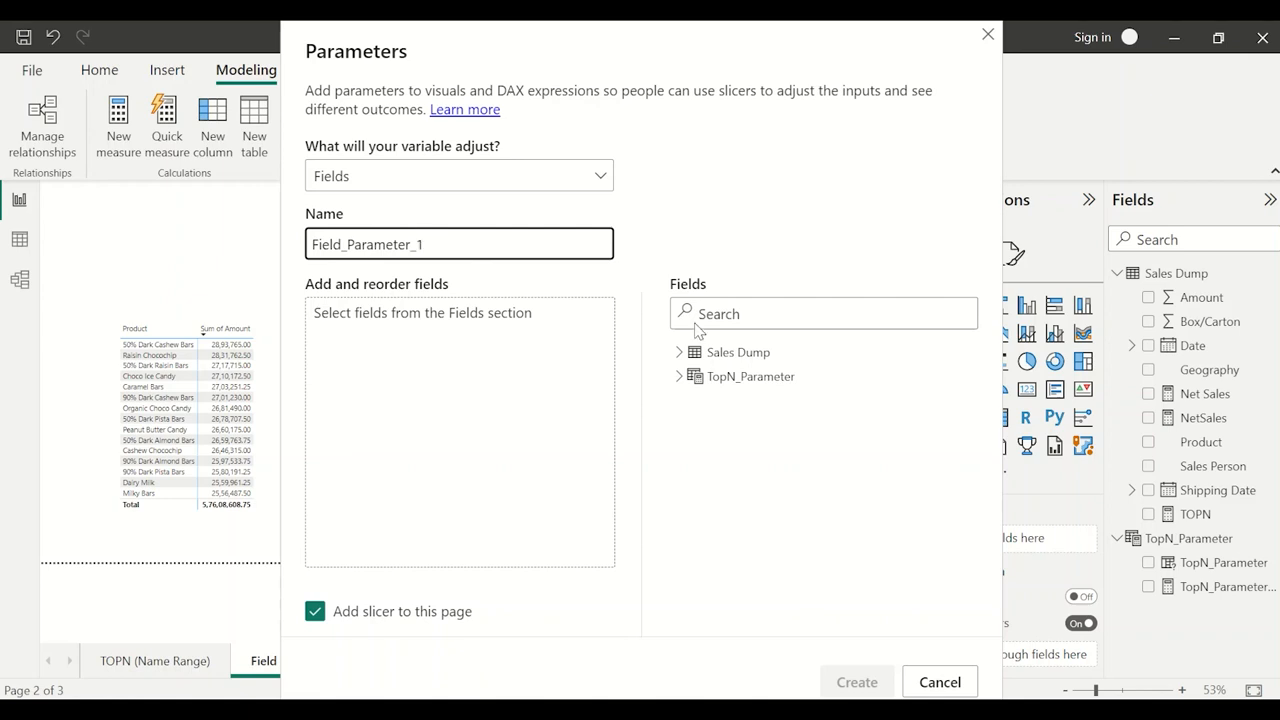
Add Geography, Product and Sales Person from Sales Dump to the parameter and reorder them so Product comes last
{"action": "left_click", "coordinate": [680, 354]}
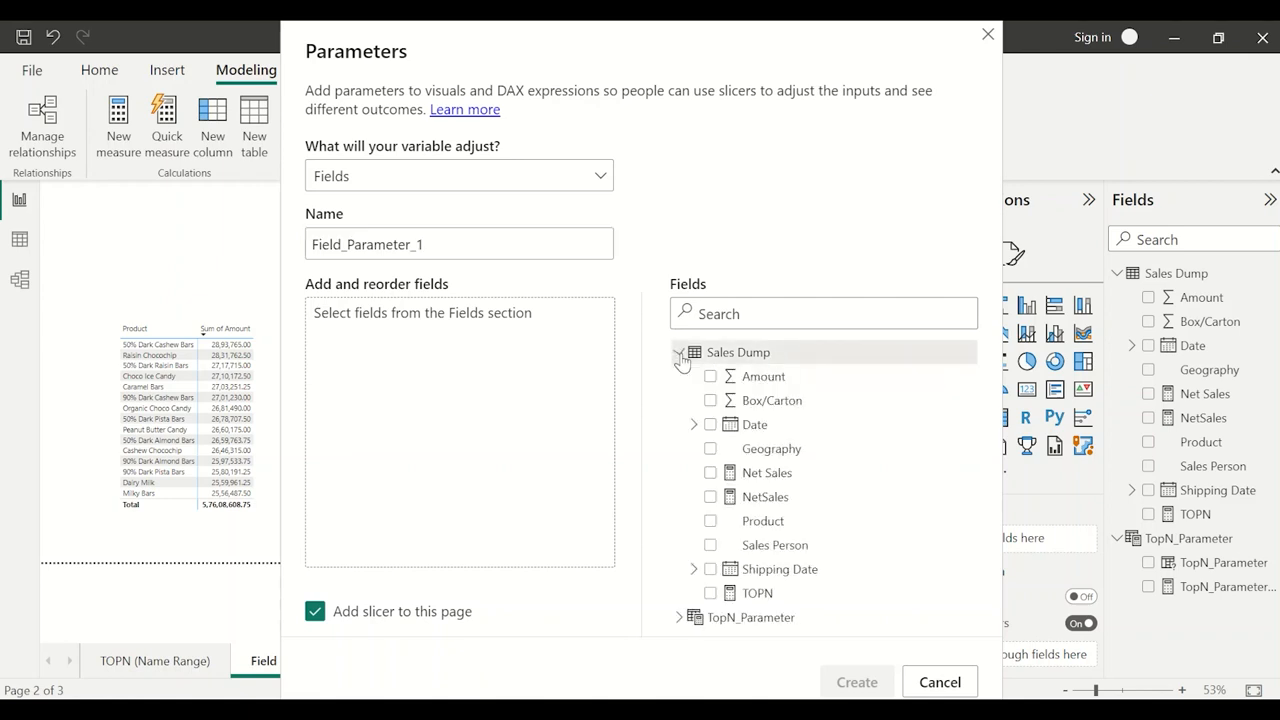
{"action": "left_click", "coordinate": [804, 456]}
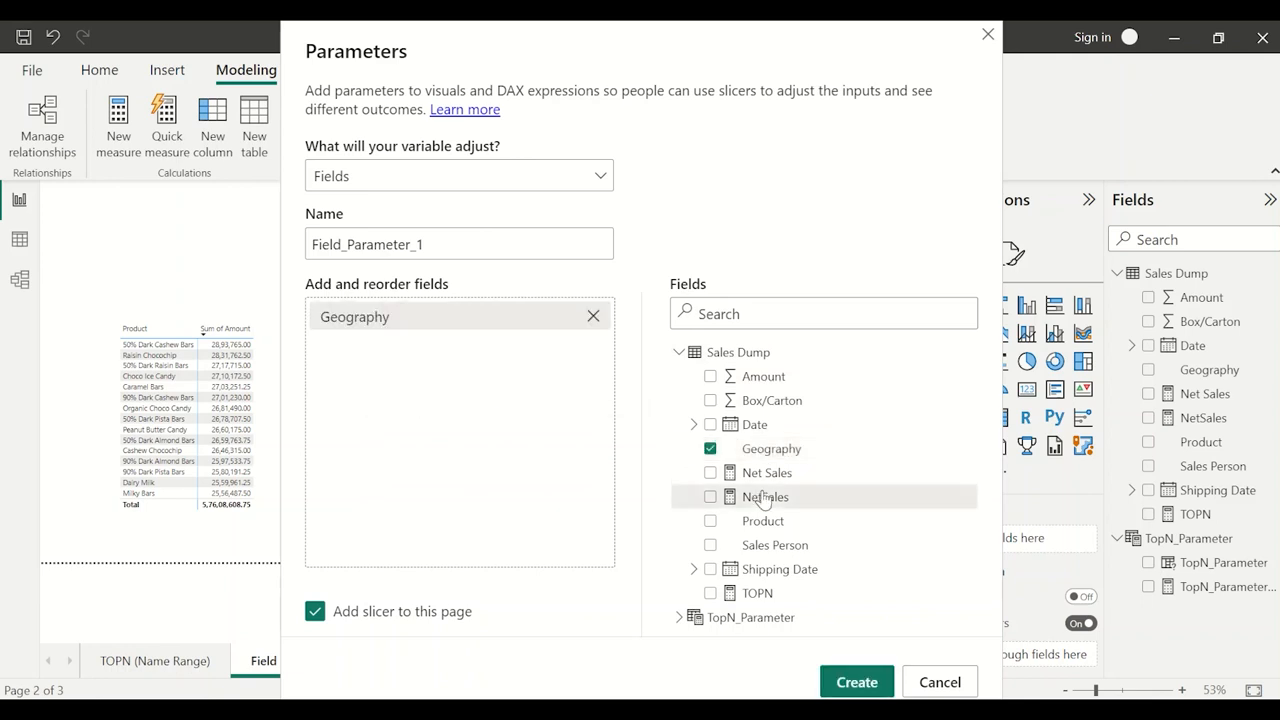
{"action": "left_click_drag", "start_coordinate": [808, 530], "coordinate": [505, 412]}
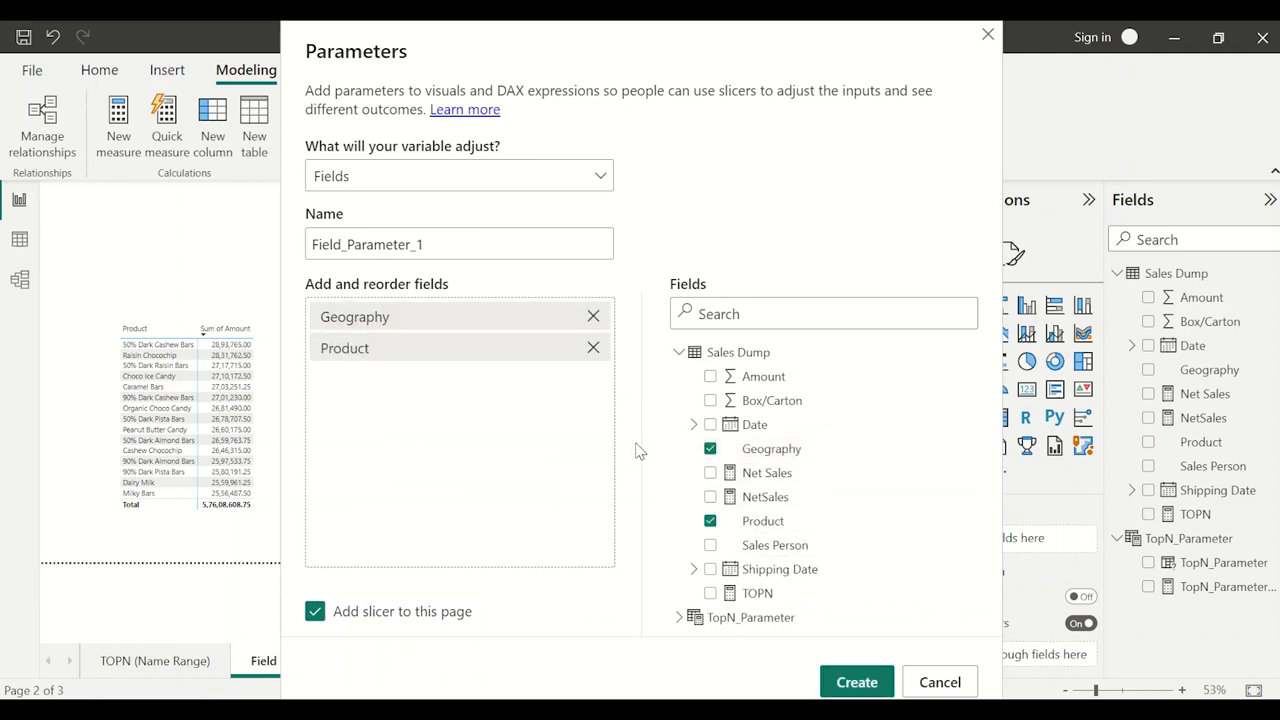
{"action": "left_click_drag", "start_coordinate": [803, 553], "coordinate": [478, 424]}
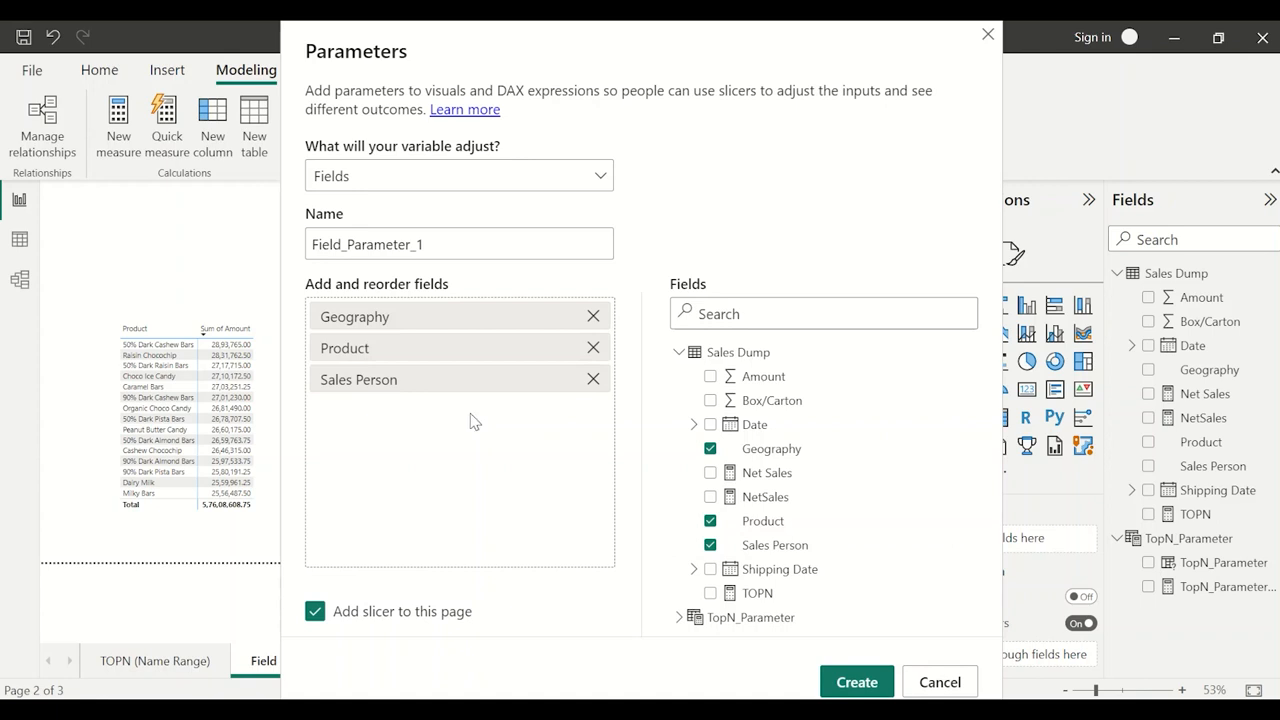
{"action": "left_click_drag", "start_coordinate": [415, 373], "coordinate": [484, 424]}
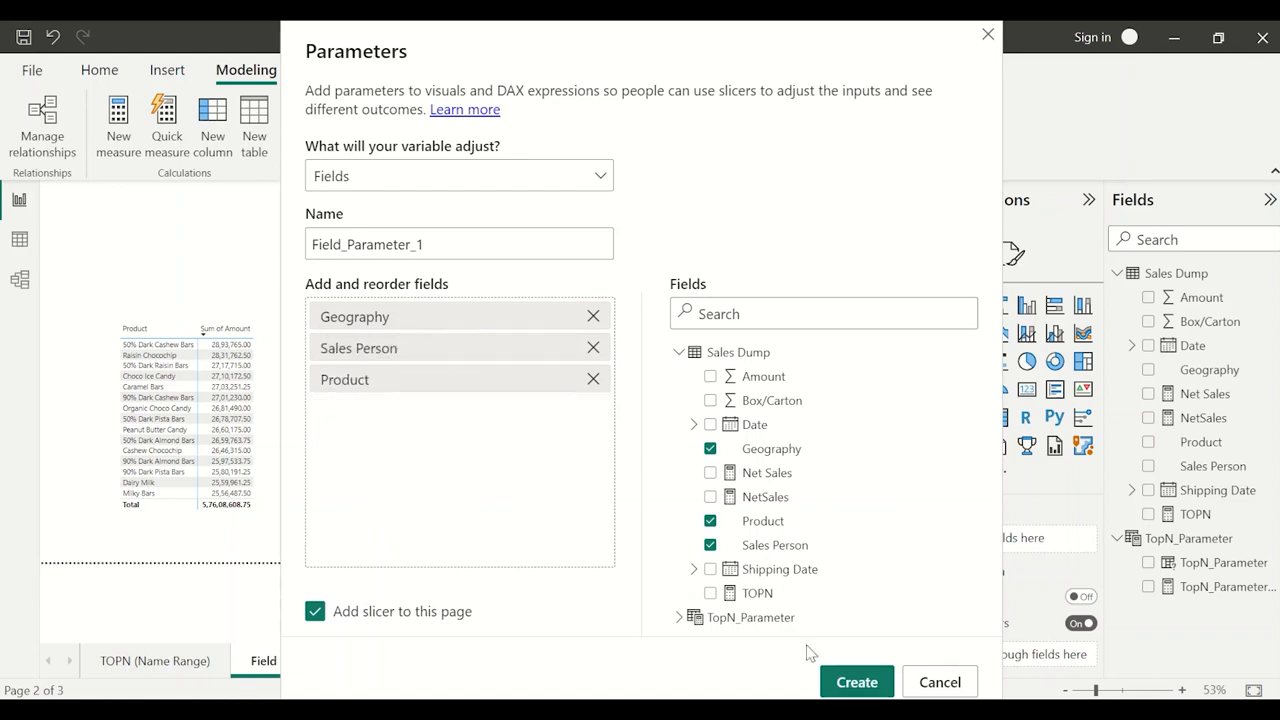
Create the parameter with its slicer on this page, then shrink the slicer and move it above the matrix
{"action": "left_click", "coordinate": [845, 680]}
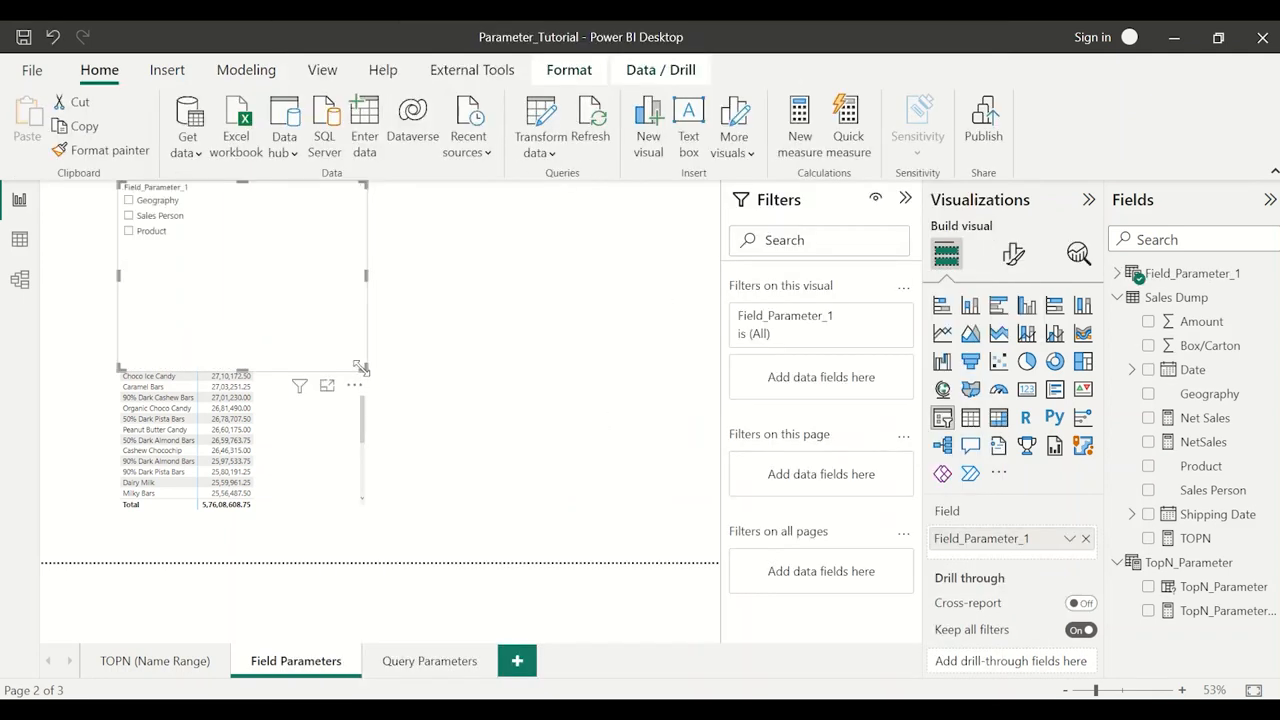
{"action": "left_click_drag", "start_coordinate": [361, 368], "coordinate": [334, 266]}
{"action": "left_click_drag", "start_coordinate": [268, 238], "coordinate": [437, 250]}
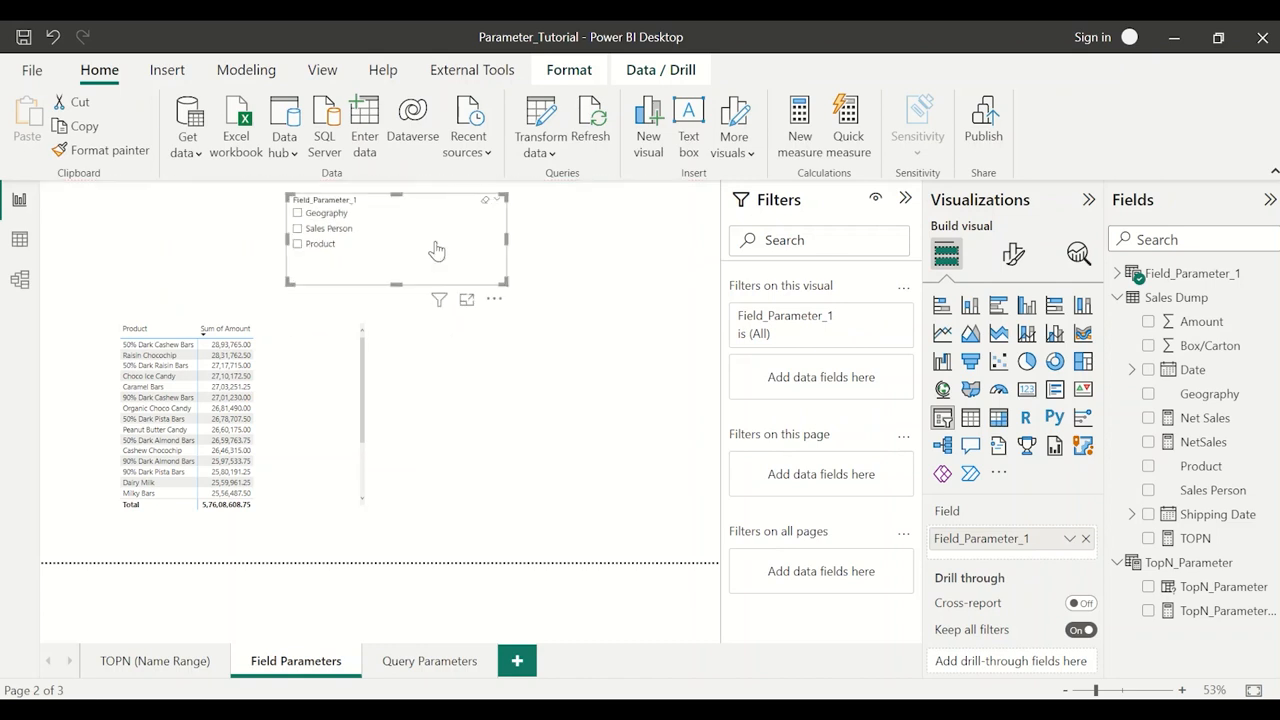
Switch the Field_Parameter_1 slicer between Geography and Sales Person to check its effect on the matrix, ending on Geography
{"action": "left_click", "coordinate": [331, 216]}
{"action": "left_click", "coordinate": [316, 231]}
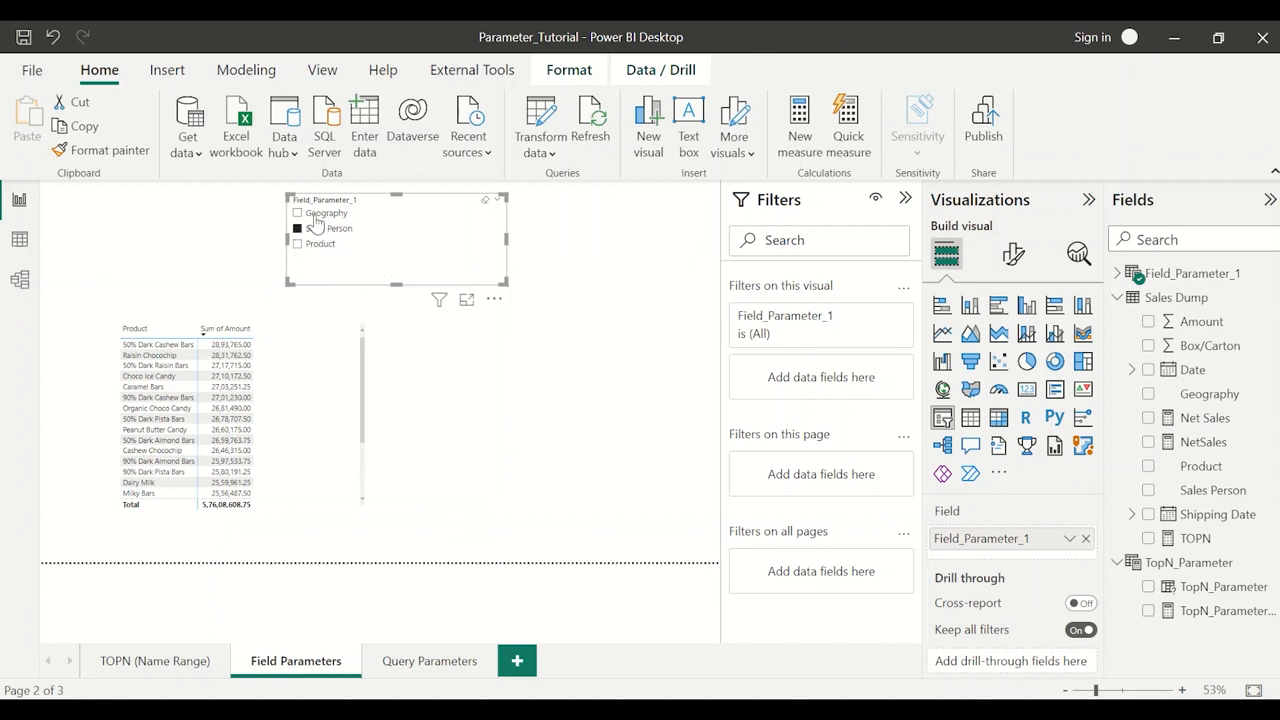
{"action": "left_click", "coordinate": [300, 349]}
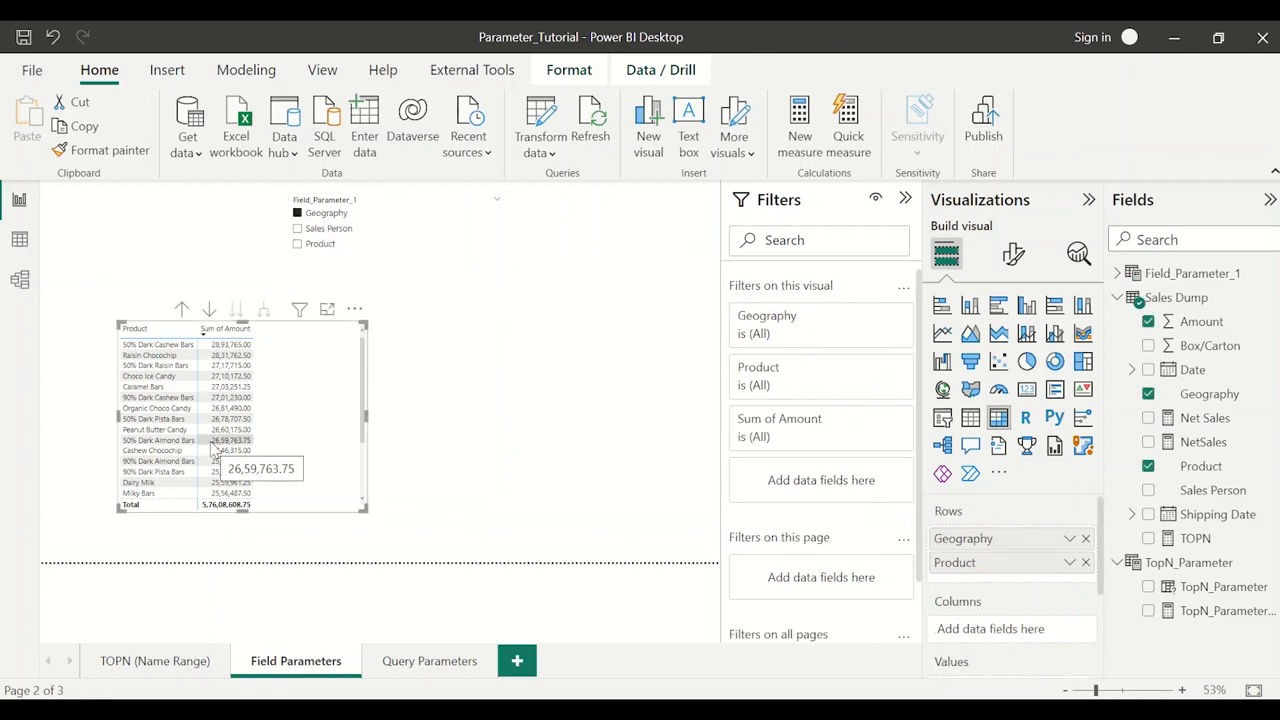
{"action": "left_click", "coordinate": [399, 262]}
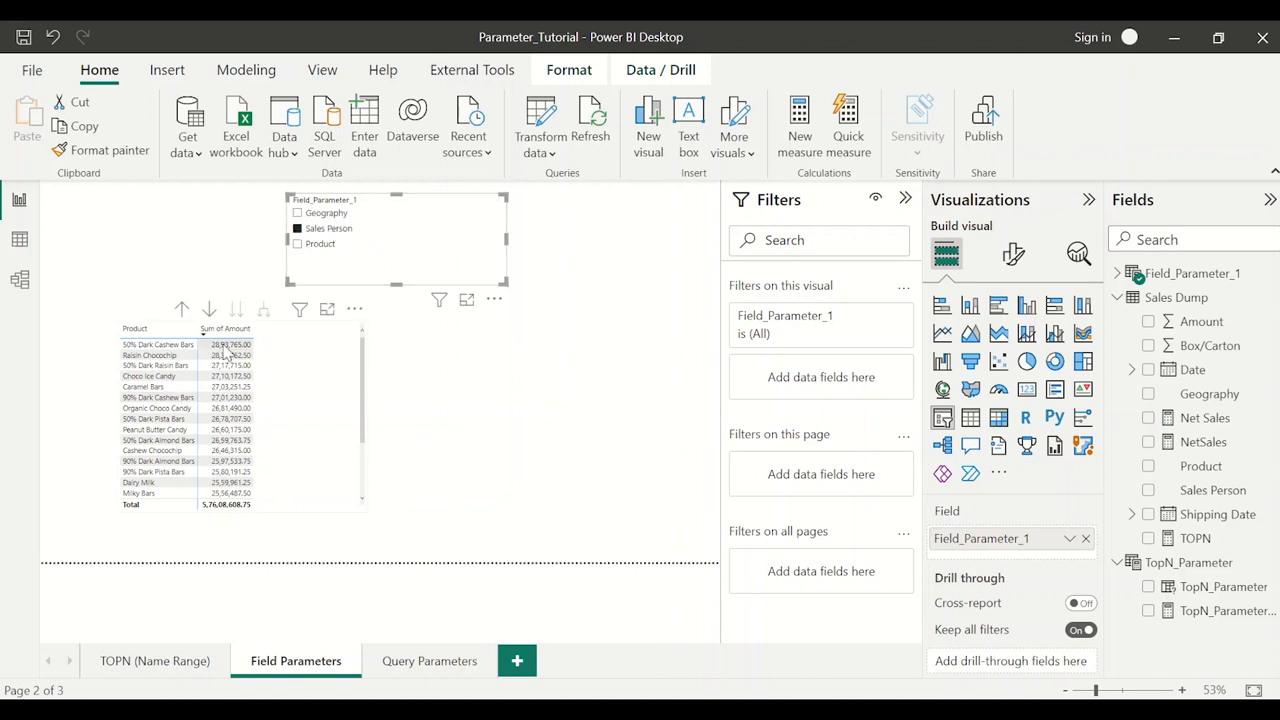
{"action": "left_click", "coordinate": [319, 358]}
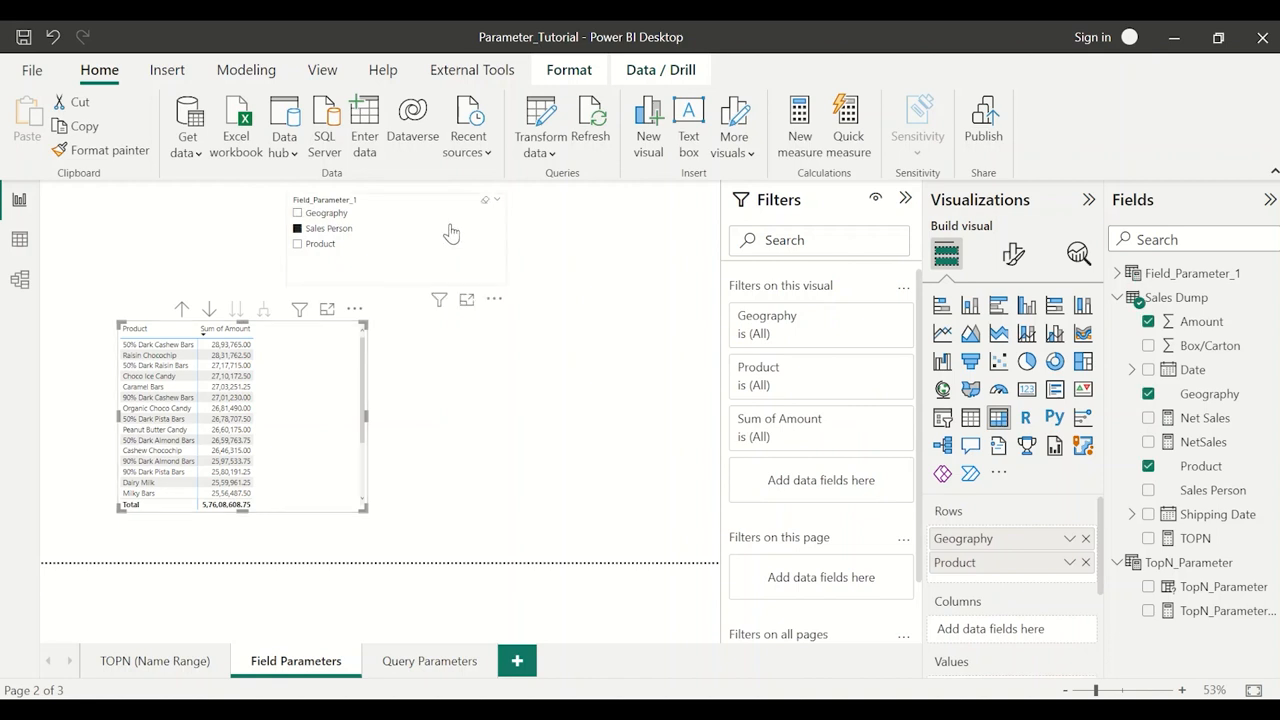
{"action": "left_click", "coordinate": [298, 213]}
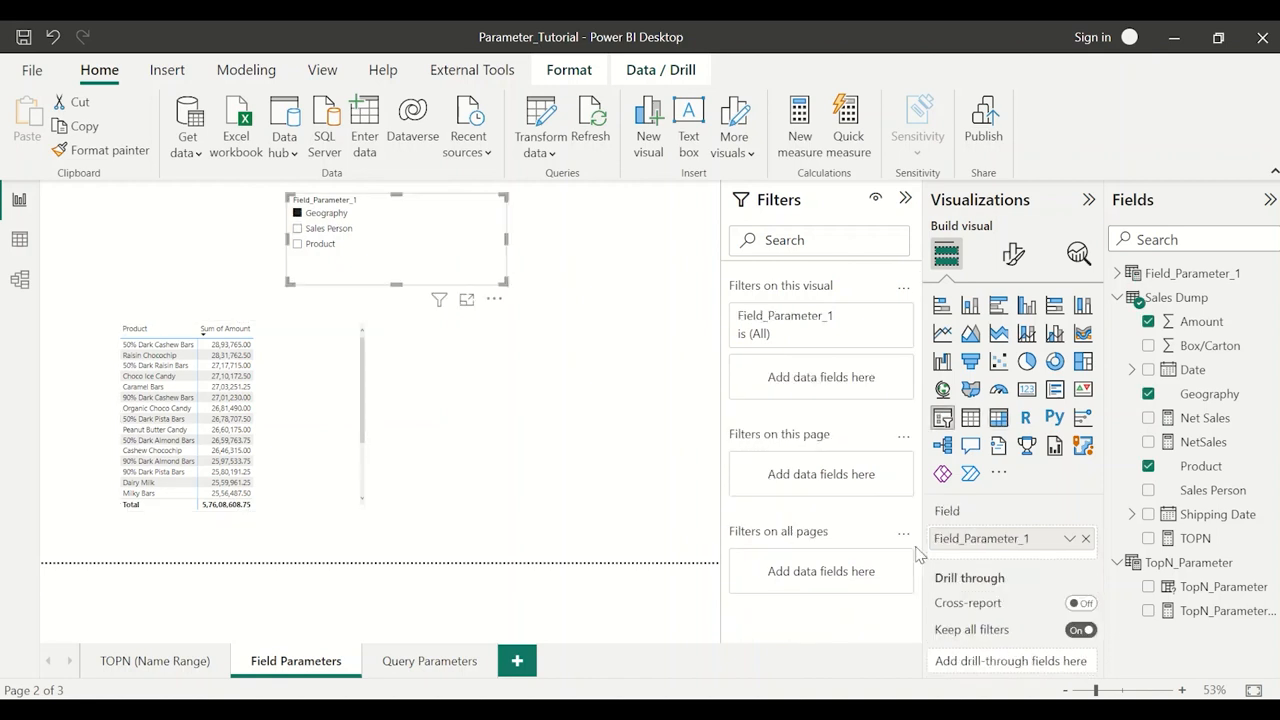
Expand the Field_Parameter_1 table in the field list and remove Geography and Product from the matrix's rows
{"action": "left_click", "coordinate": [278, 372]}
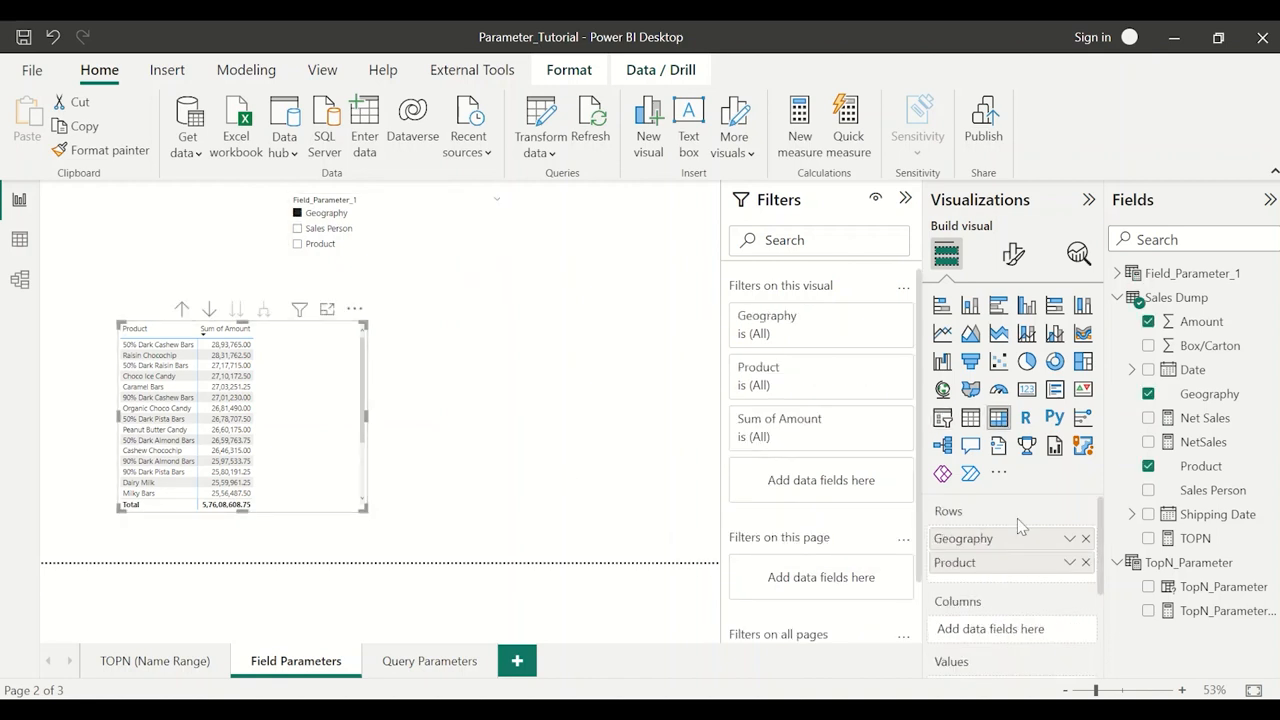
{"action": "left_click", "coordinate": [1135, 276]}
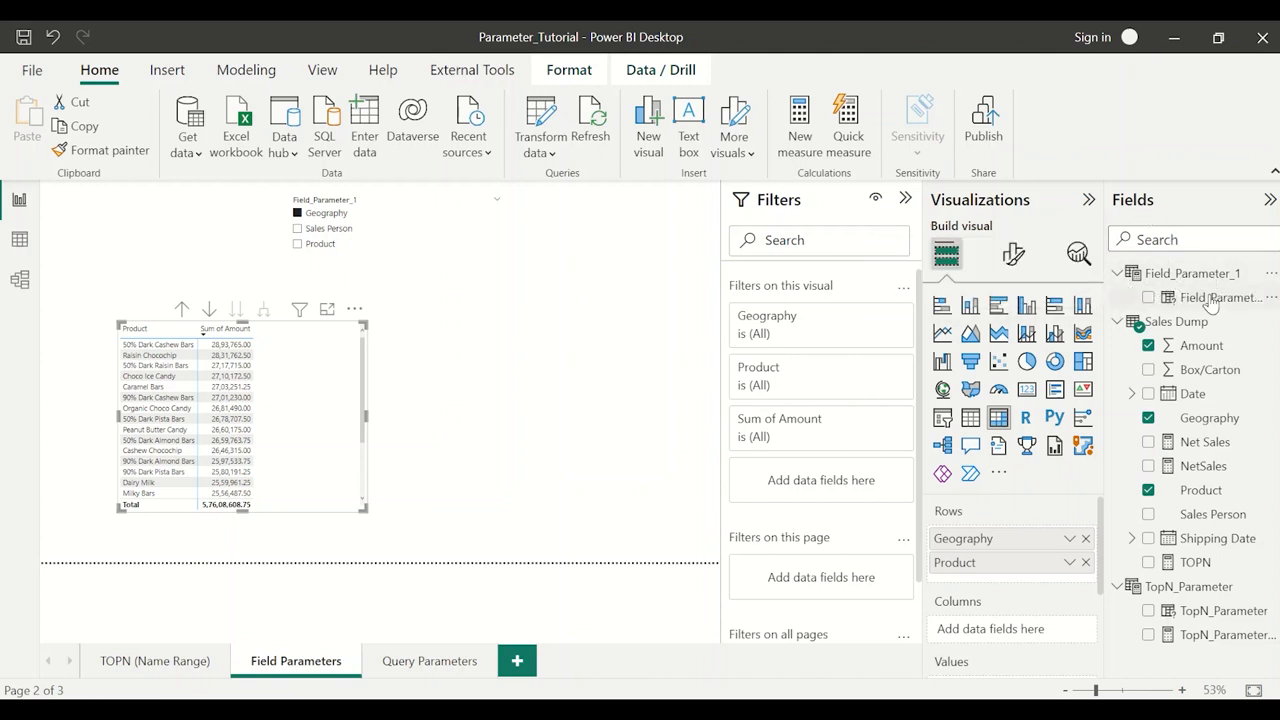
{"action": "left_click", "coordinate": [1085, 538]}
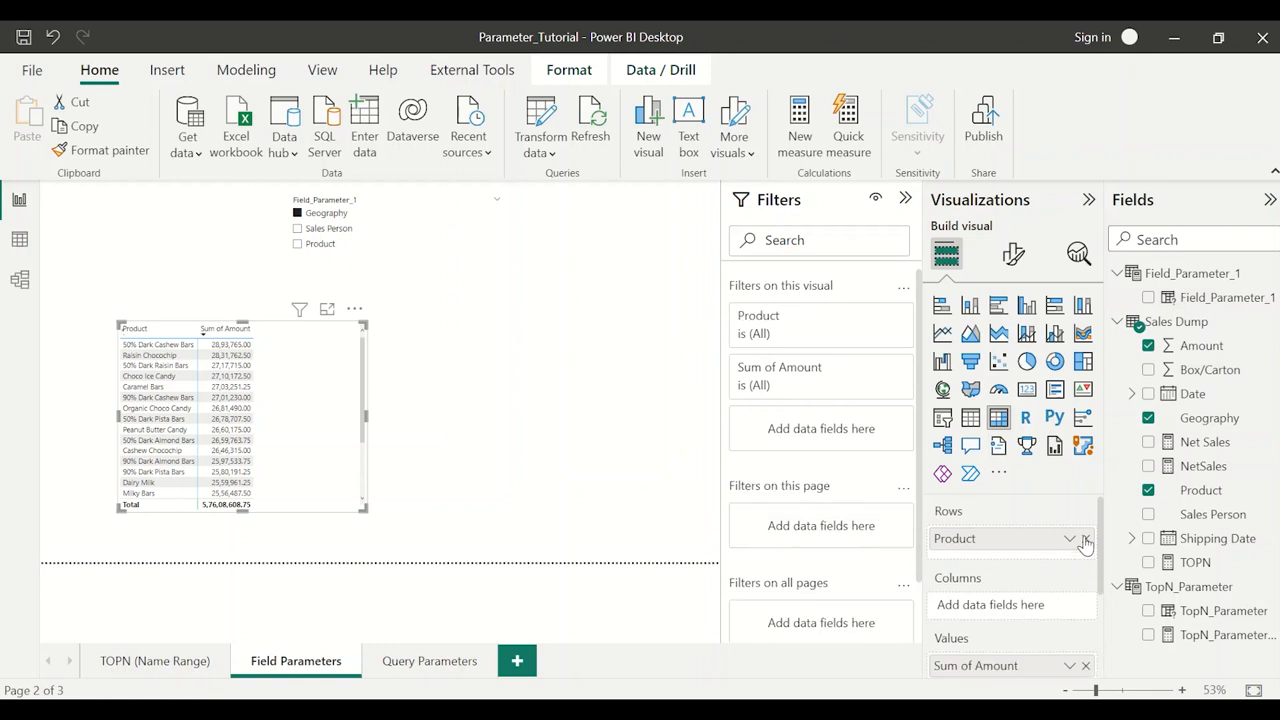
{"action": "left_click", "coordinate": [1085, 538]}
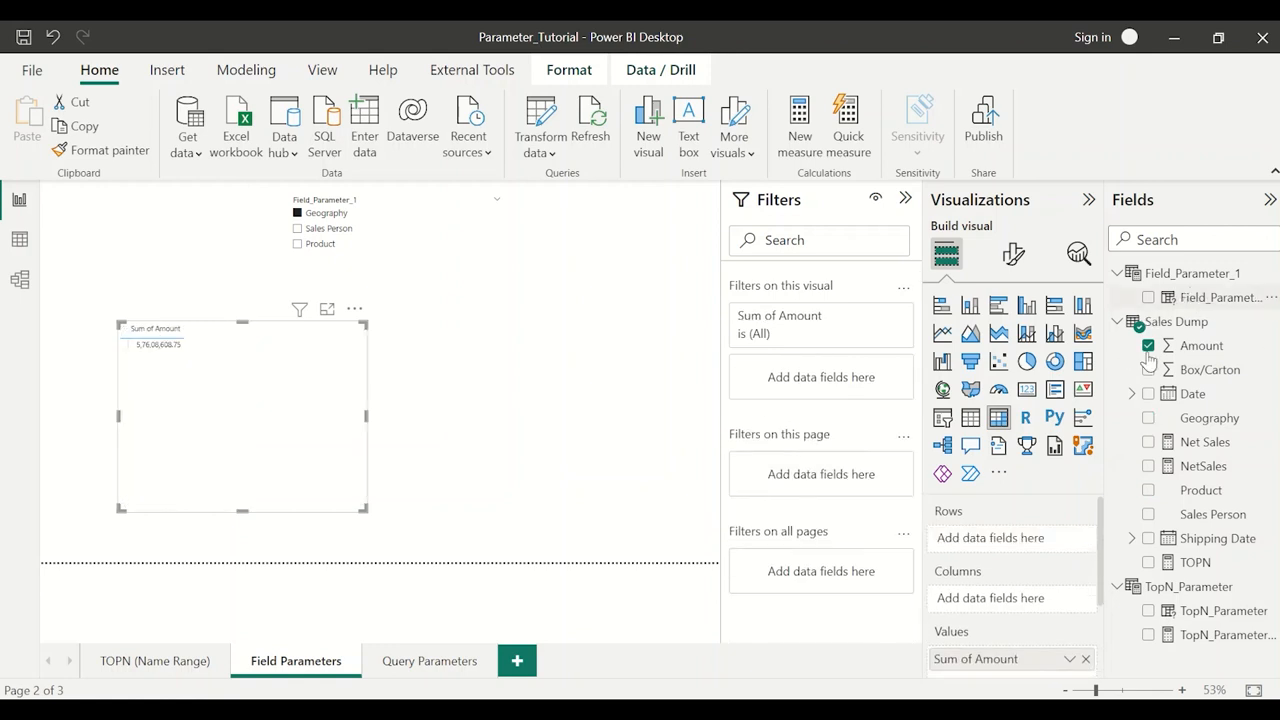
Add Field_Parameter_1 to the matrix's rows, shift the matrix slightly, and switch the slicer to Sales Person and Product to test it
{"action": "left_click_drag", "start_coordinate": [1208, 305], "coordinate": [1034, 540]}
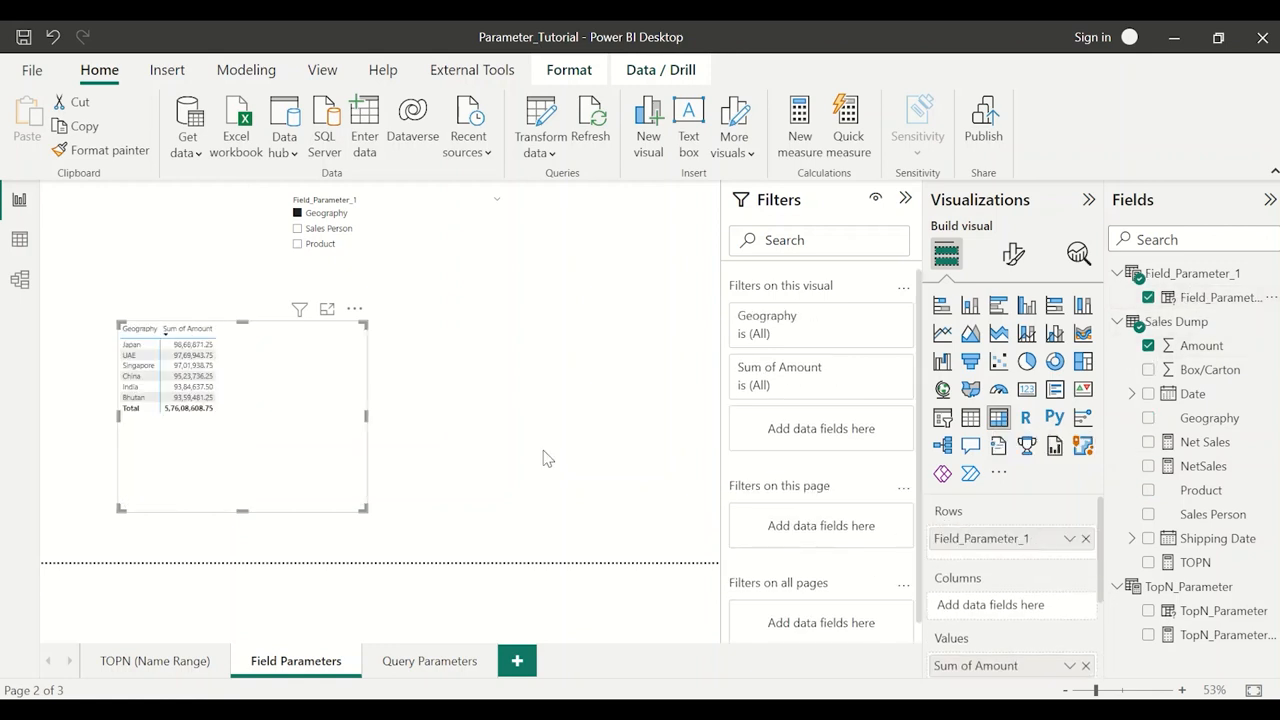
{"action": "left_click_drag", "start_coordinate": [320, 452], "coordinate": [349, 463]}
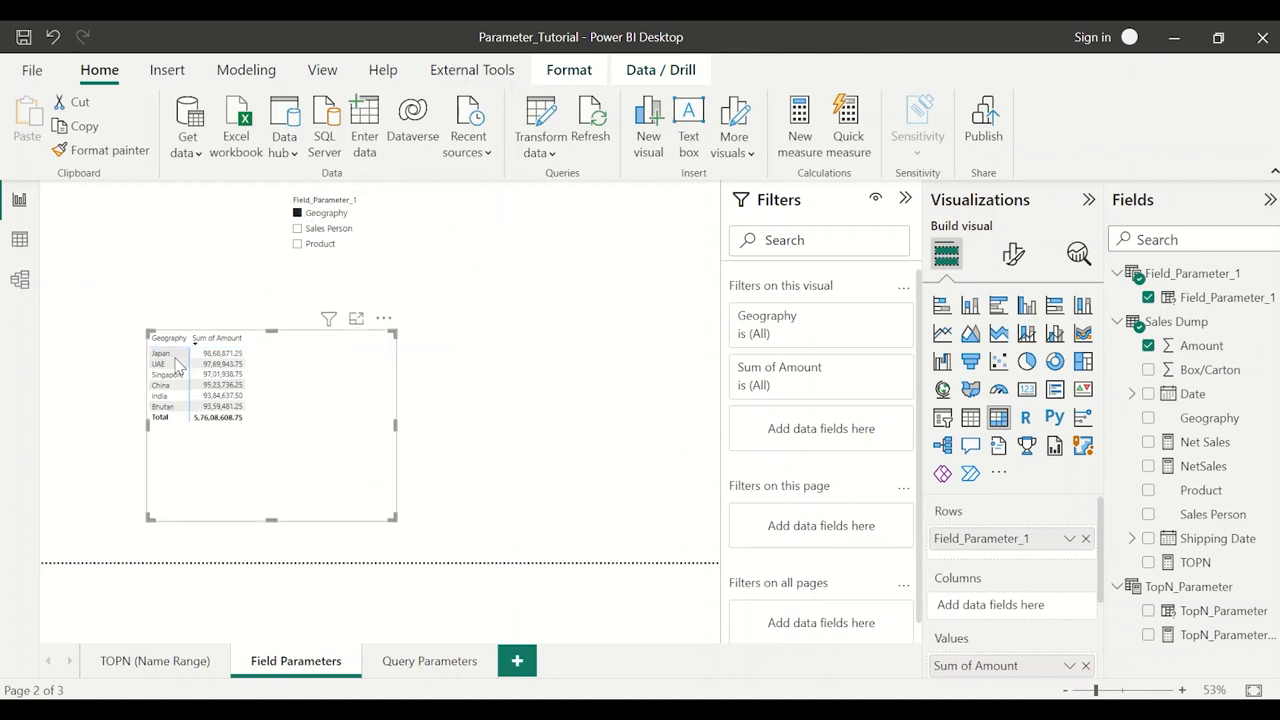
{"action": "left_click", "coordinate": [303, 229]}
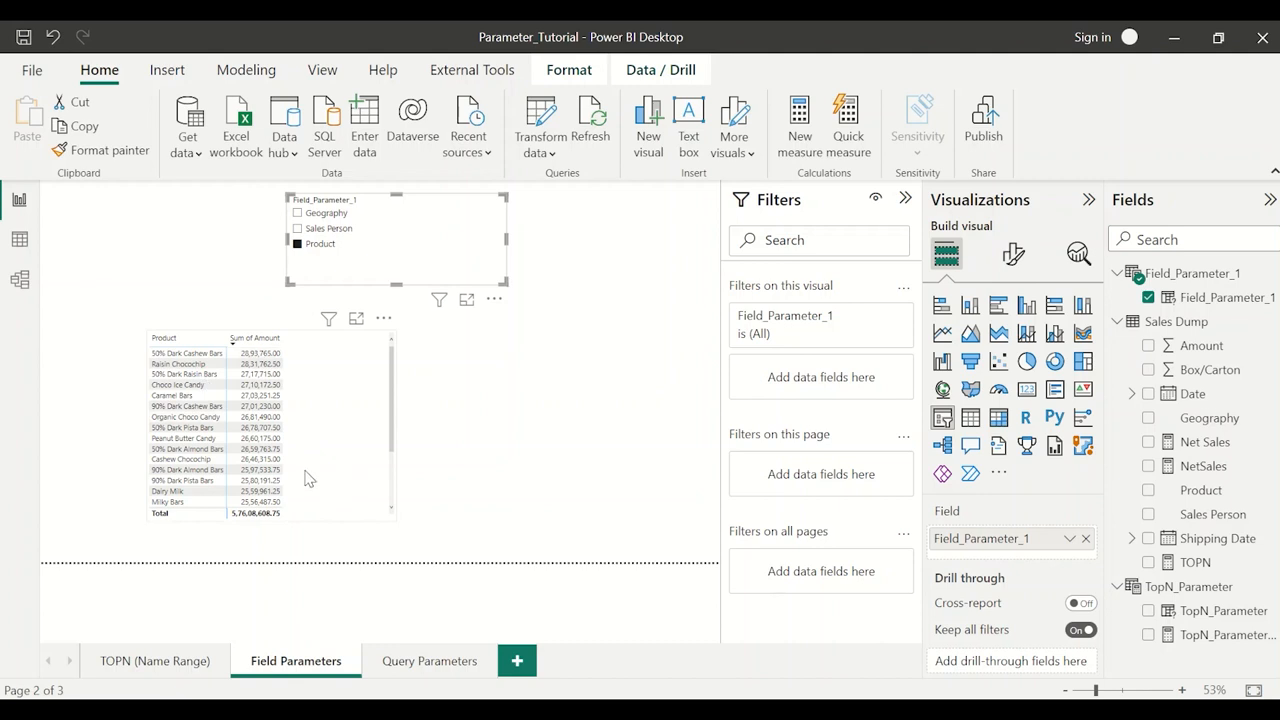
Move the Field_Parameter_1 slicer beside the matrix and change its style from a vertical list to Tile
{"action": "left_click_drag", "start_coordinate": [468, 276], "coordinate": [597, 345]}
{"action": "left_click", "coordinate": [1013, 254]}
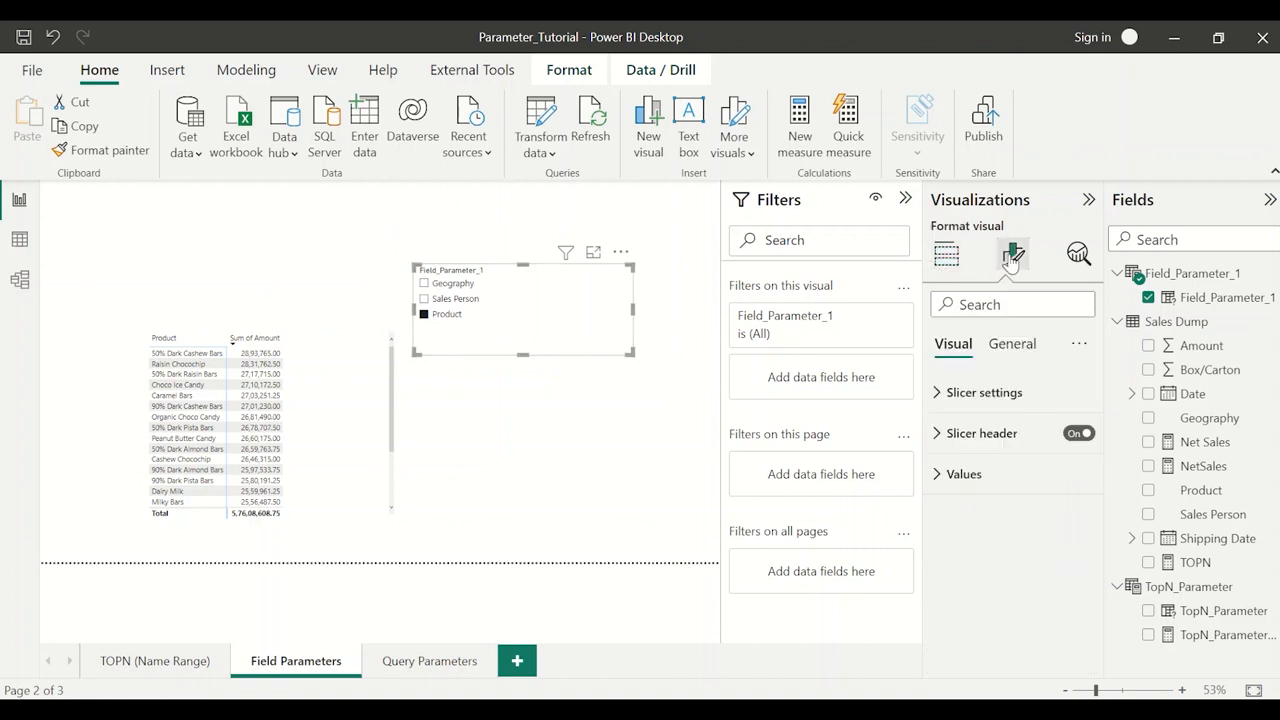
{"action": "left_click", "coordinate": [1018, 392]}
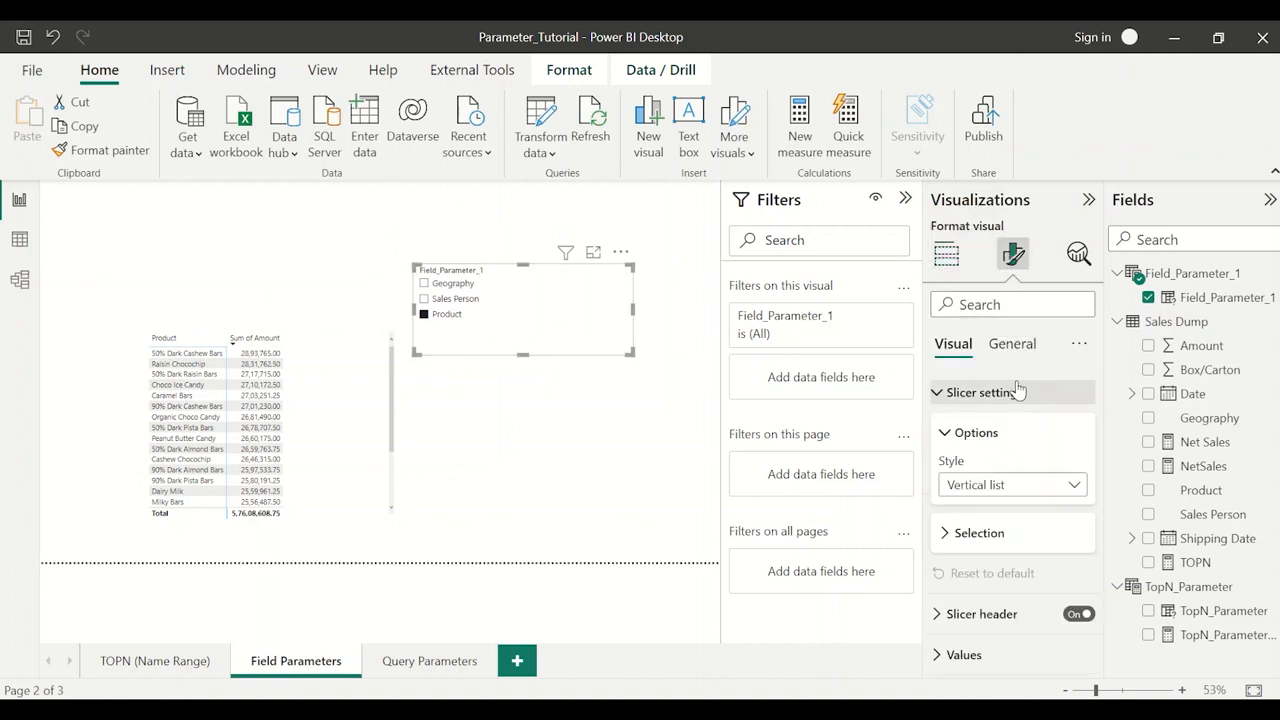
{"action": "left_click", "coordinate": [1026, 486]}
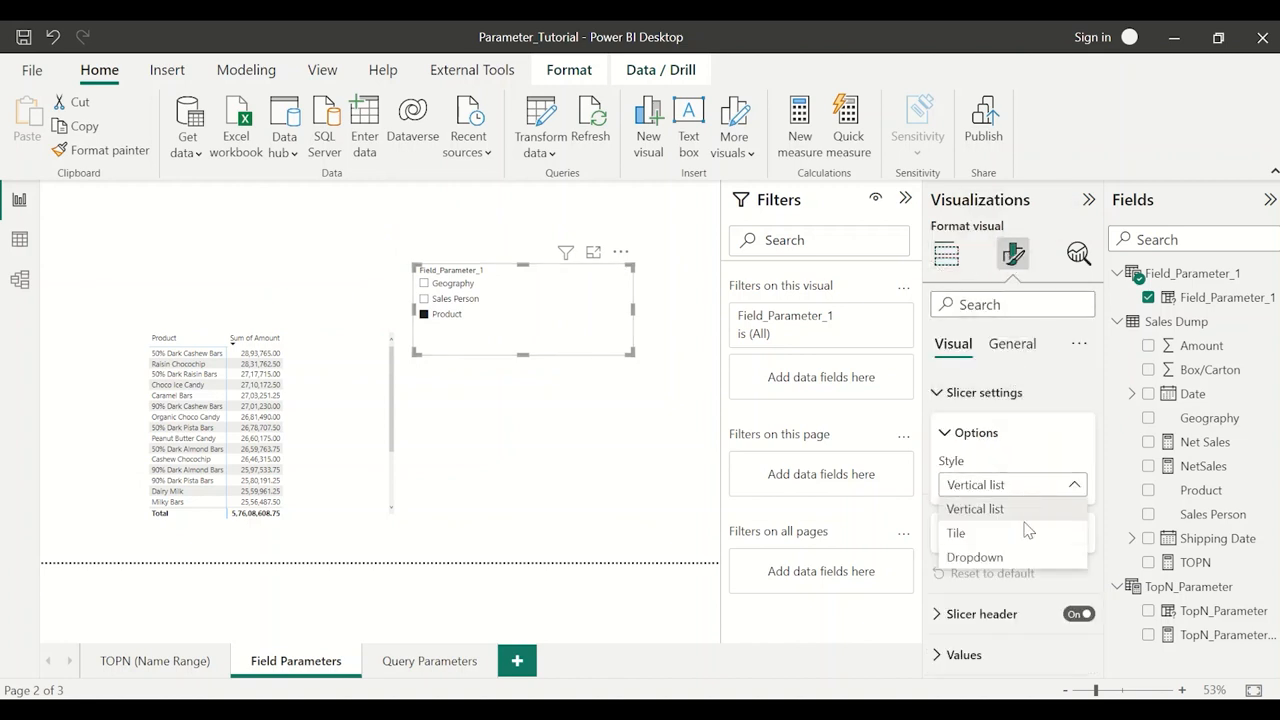
{"action": "left_click", "coordinate": [1026, 541]}
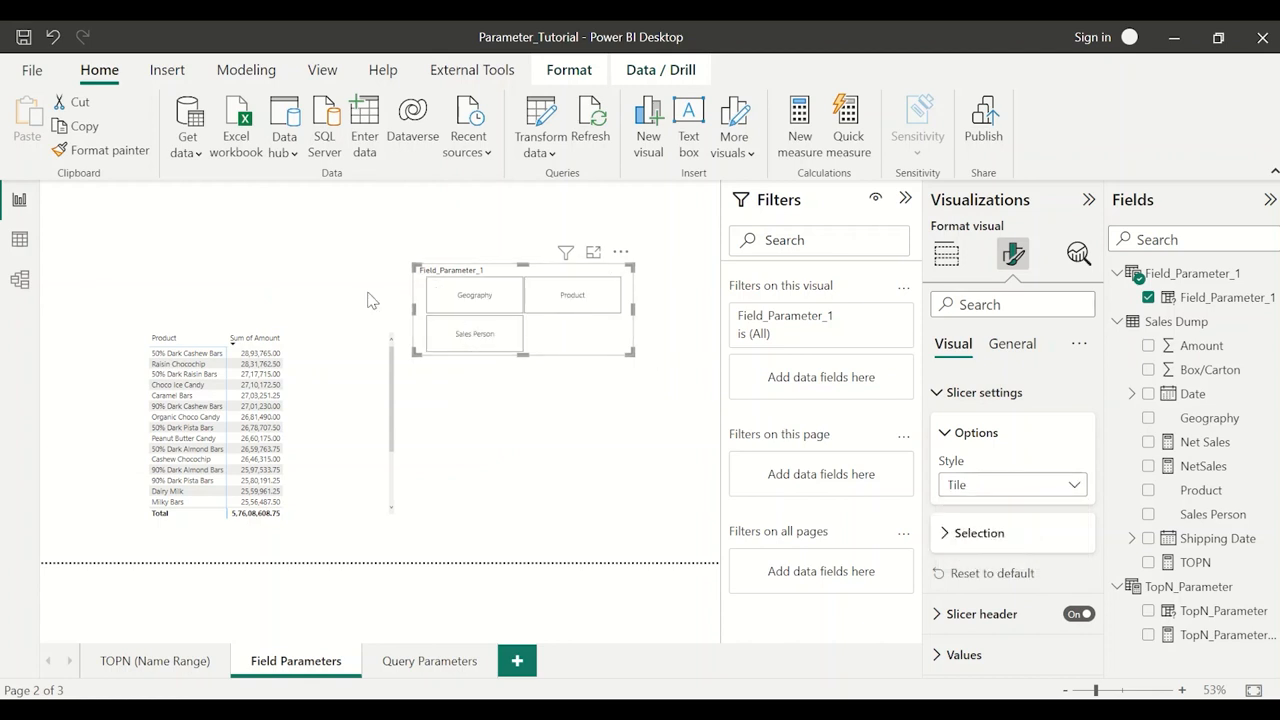
Resize the tile slicer so its three tiles sit in one row, and place it directly above the matrix
{"action": "left_click_drag", "start_coordinate": [413, 309], "coordinate": [183, 309]}
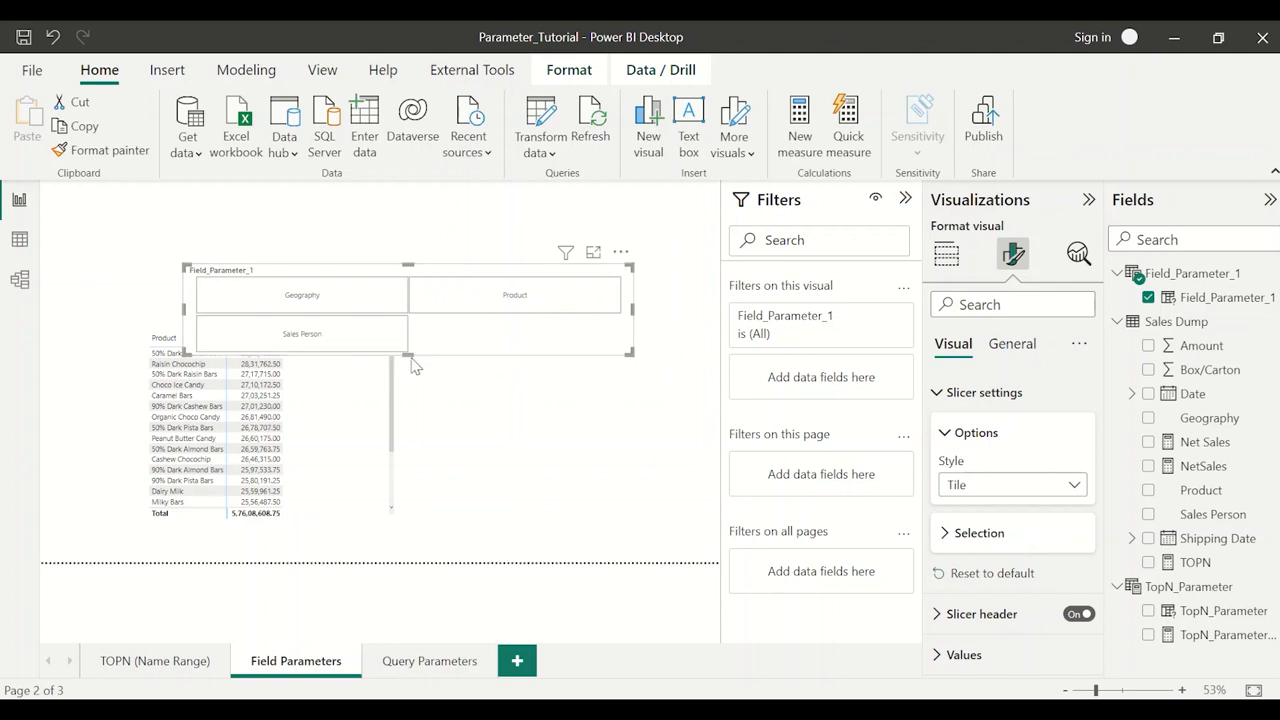
{"action": "left_click_drag", "start_coordinate": [411, 355], "coordinate": [412, 309]}
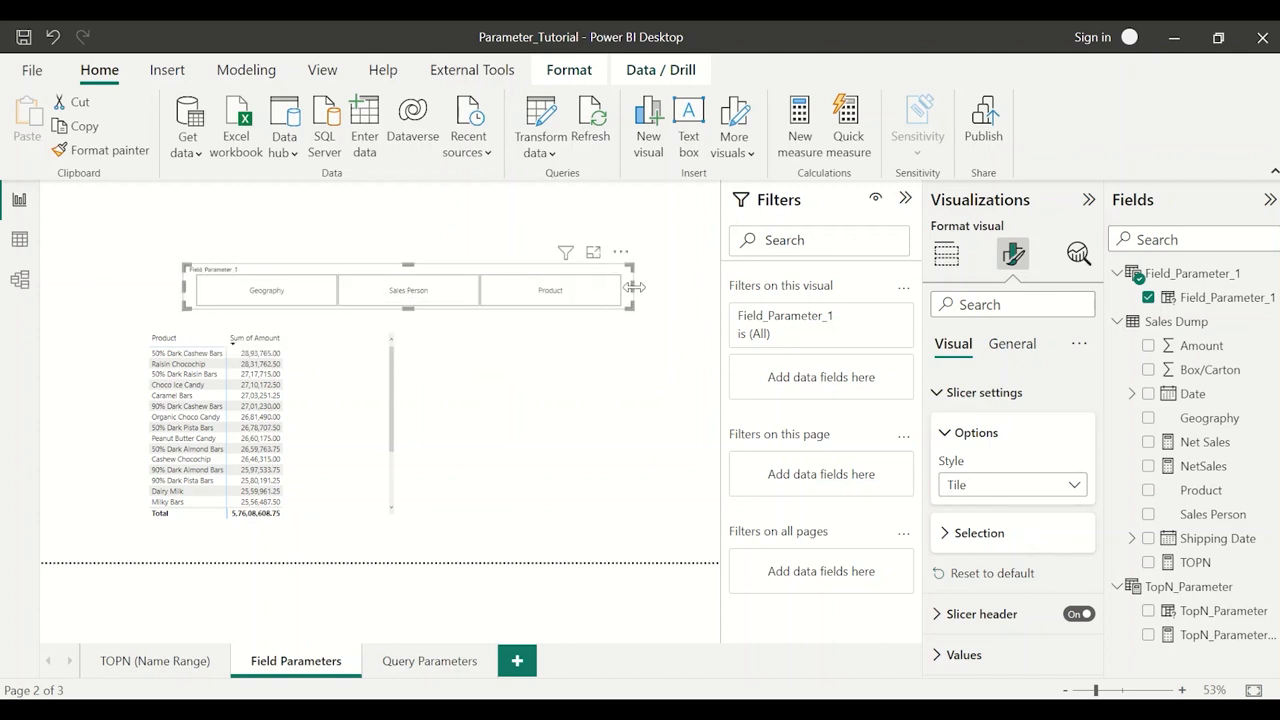
{"action": "left_click", "coordinate": [631, 288]}
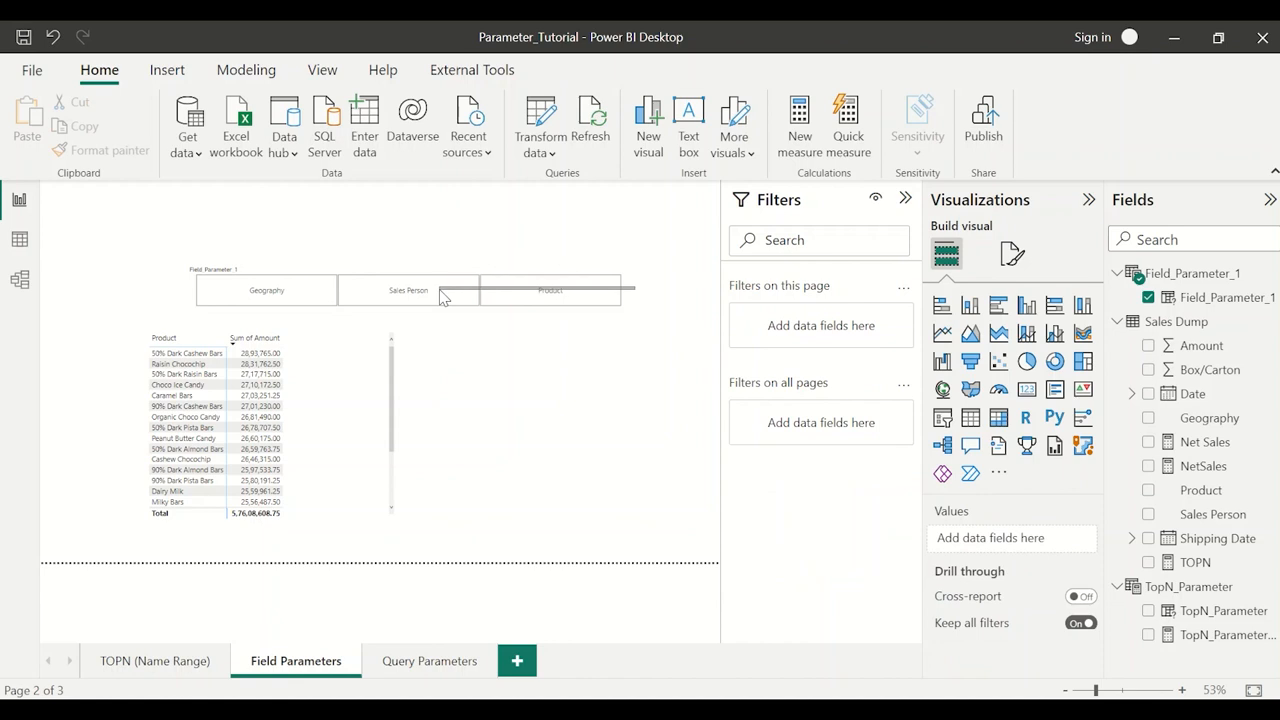
{"action": "left_click", "coordinate": [631, 288]}
{"action": "left_click_drag", "start_coordinate": [631, 288], "coordinate": [317, 277]}
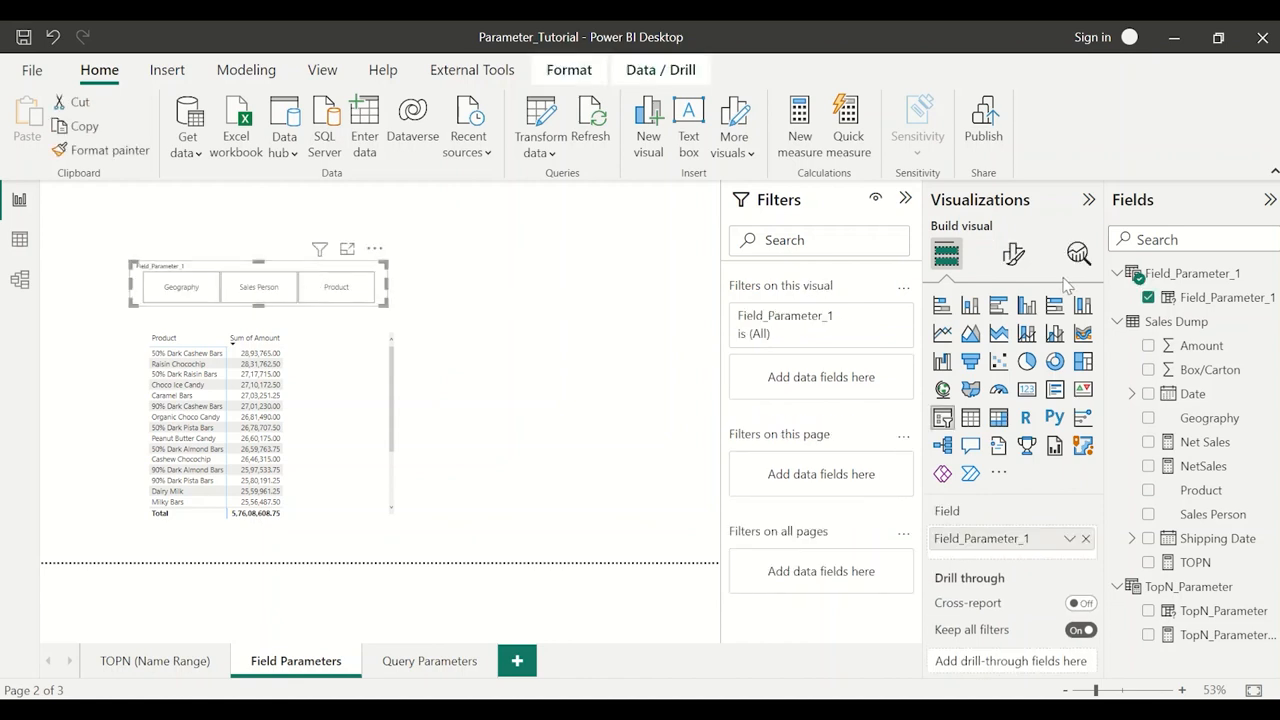
Turn off the header of the Field_Parameter_1 slicer
{"action": "left_click", "coordinate": [1013, 254]}
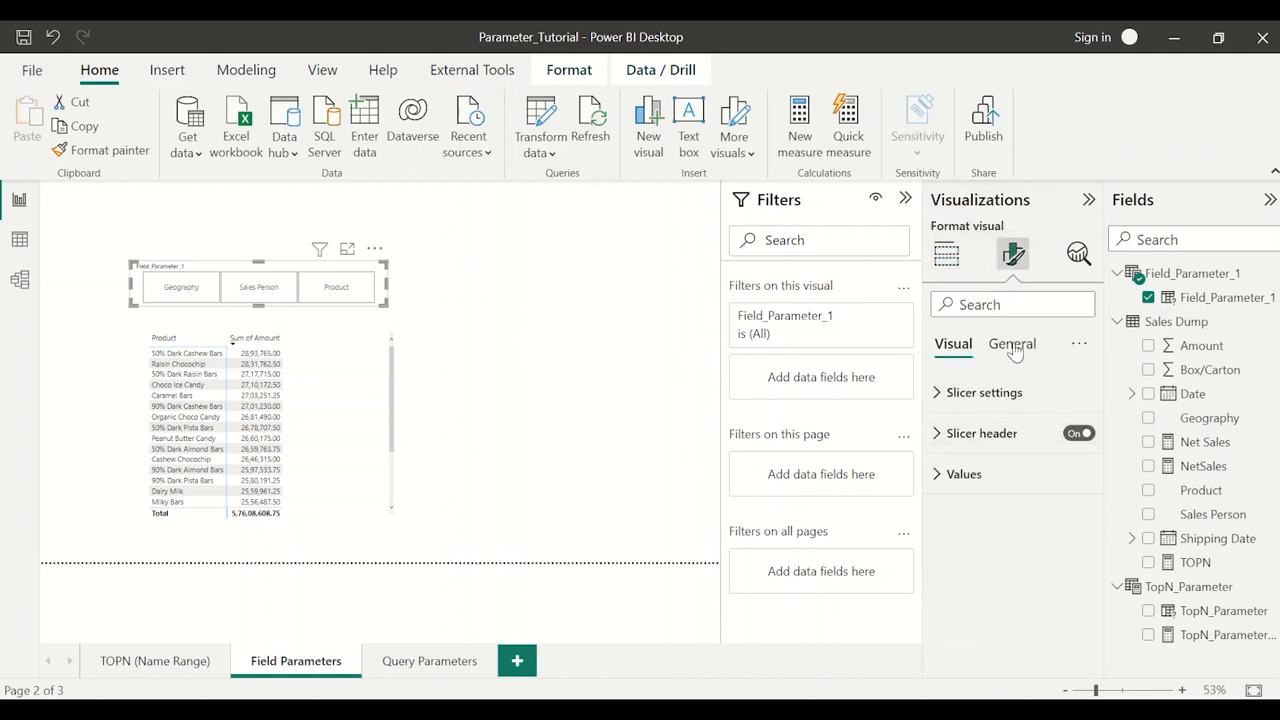
{"action": "left_click", "coordinate": [1013, 345]}
{"action": "left_click", "coordinate": [1018, 474]}
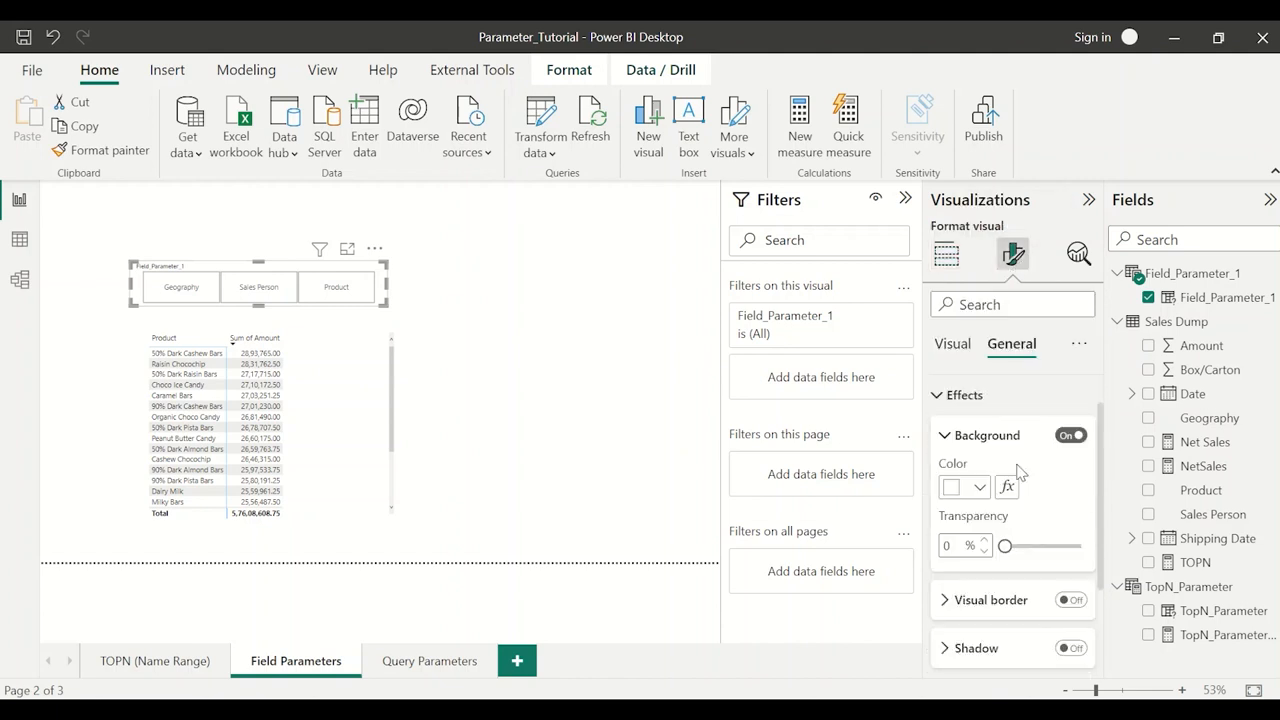
{"action": "scroll", "coordinate": [1020, 472], "scroll_direction": "down", "scroll_amount": 3}
{"action": "scroll", "coordinate": [1020, 472], "scroll_direction": "up", "scroll_amount": 3}
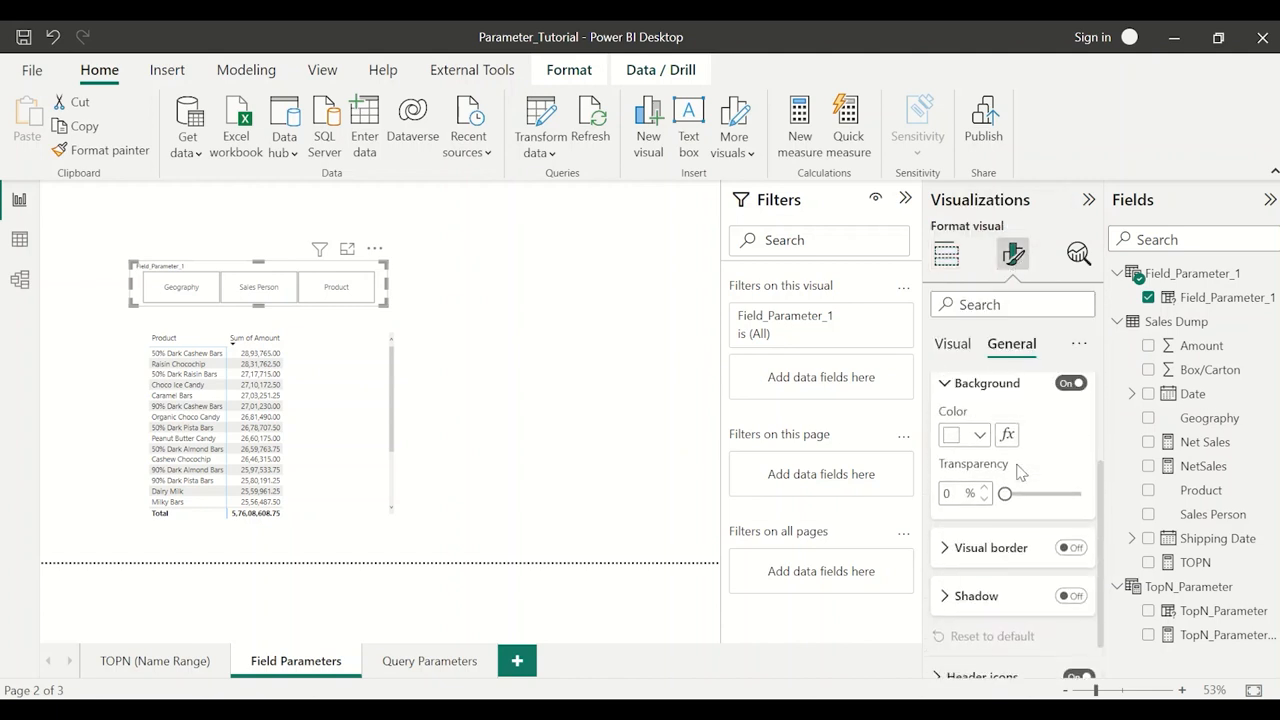
{"action": "left_click", "coordinate": [950, 345]}
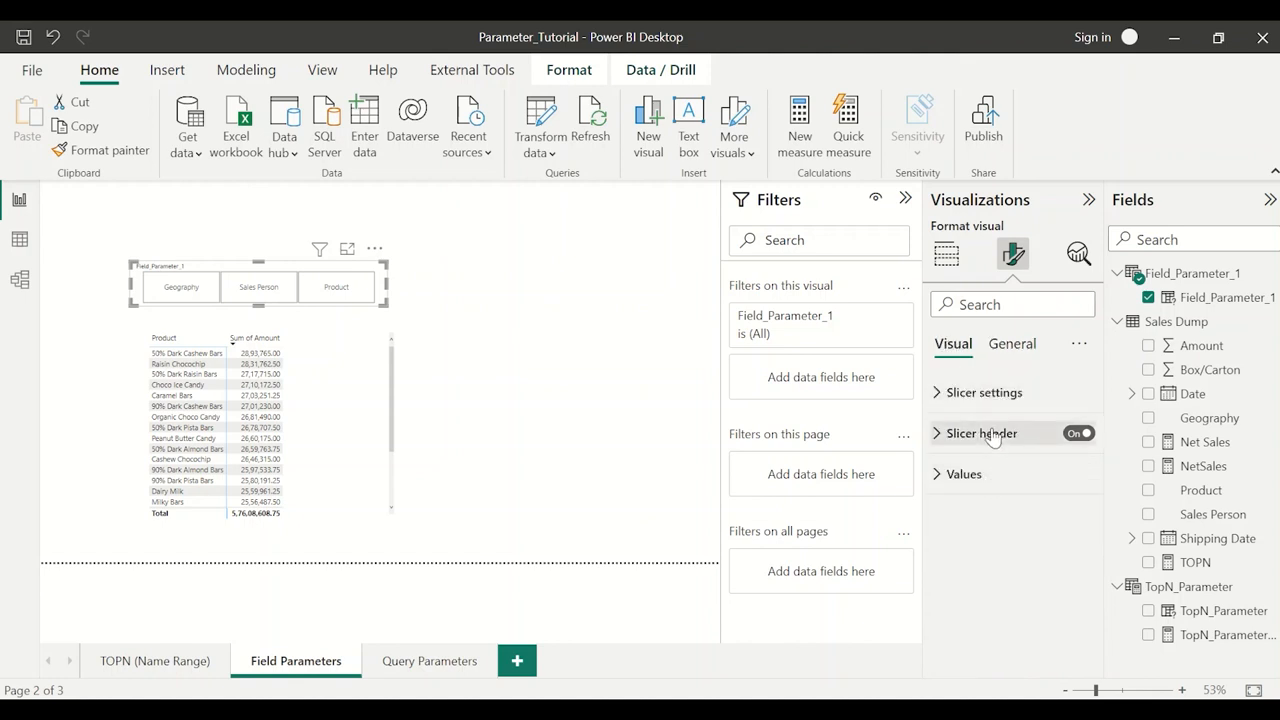
{"action": "left_click", "coordinate": [985, 392]}
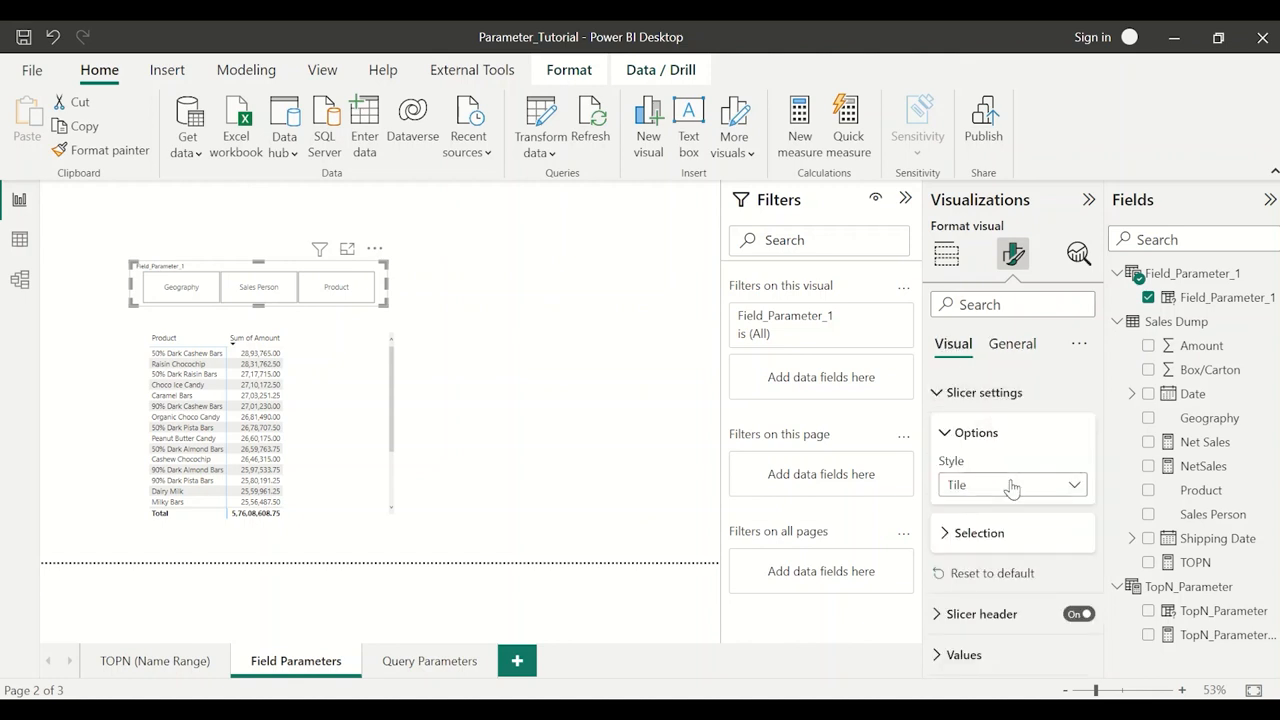
{"action": "left_click", "coordinate": [1074, 614]}
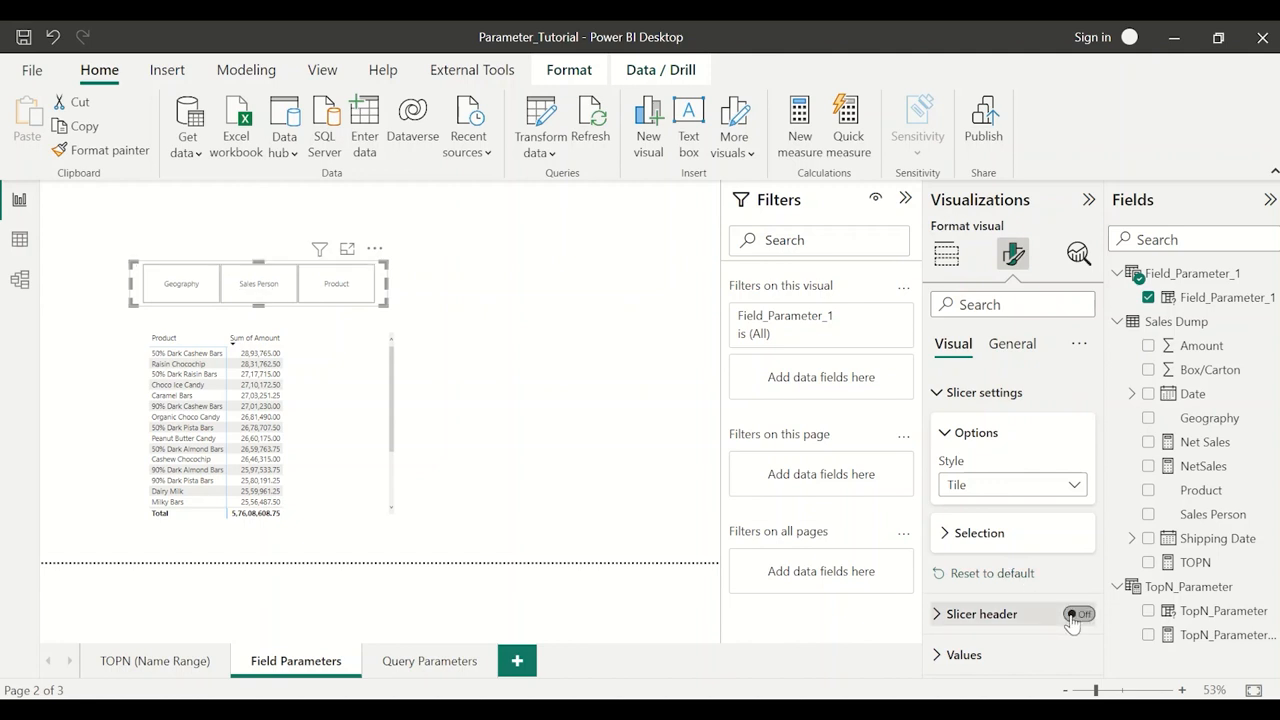
Make the slicer's value text bold and set its font color to white
{"action": "left_click", "coordinate": [1010, 655]}
{"action": "scroll", "coordinate": [1008, 600], "scroll_direction": "down", "scroll_amount": 5}
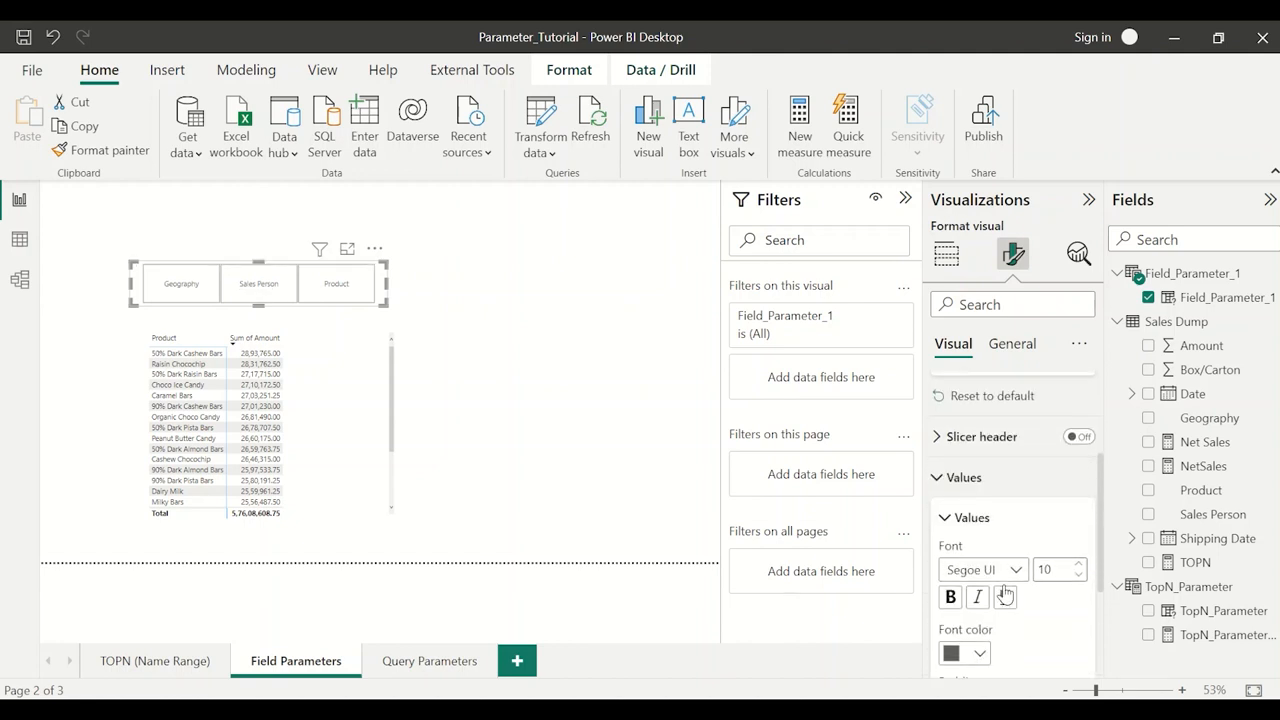
{"action": "left_click", "coordinate": [950, 450]}
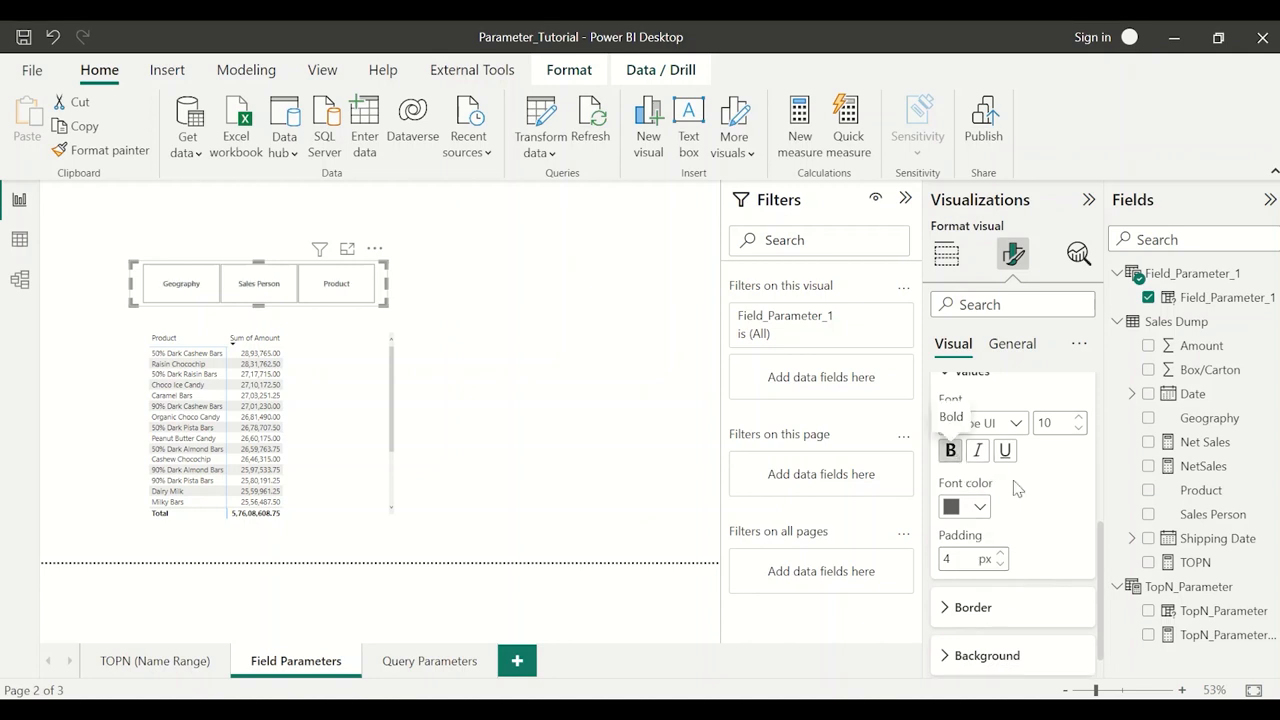
{"action": "scroll", "coordinate": [1017, 487], "scroll_direction": "down", "scroll_amount": 1}
{"action": "left_click", "coordinate": [977, 470]}
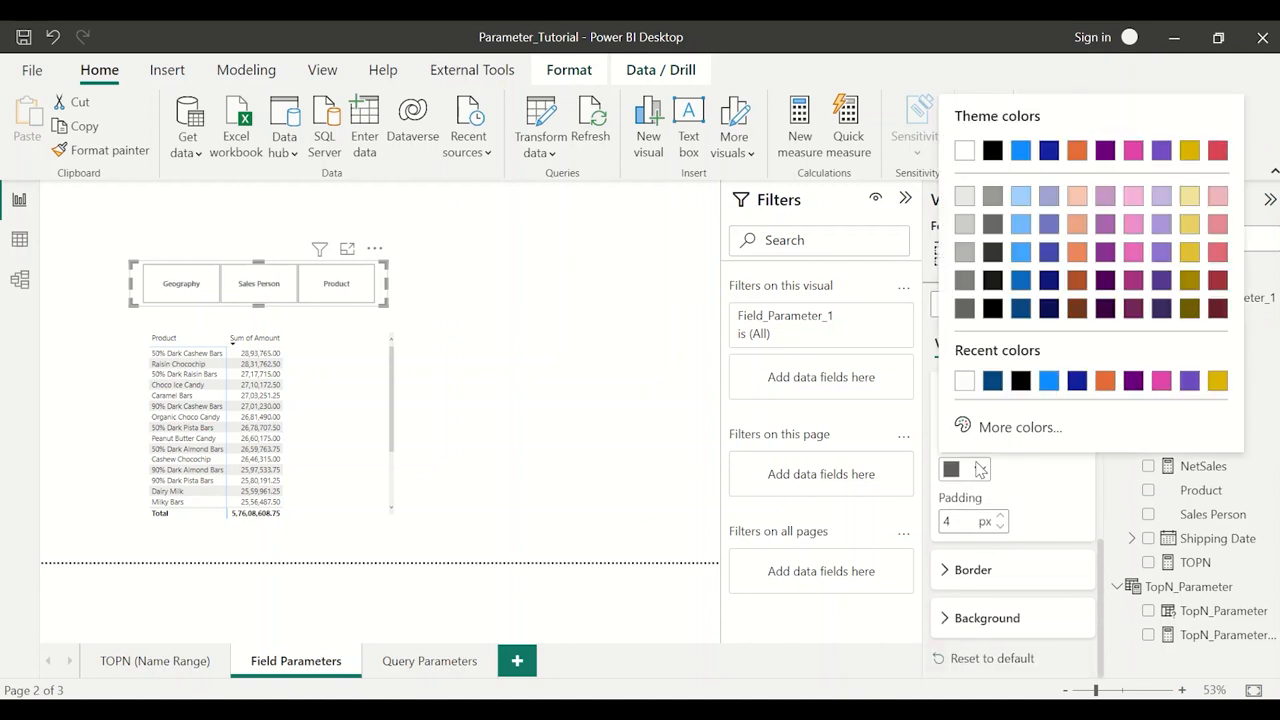
{"action": "left_click", "coordinate": [968, 145]}
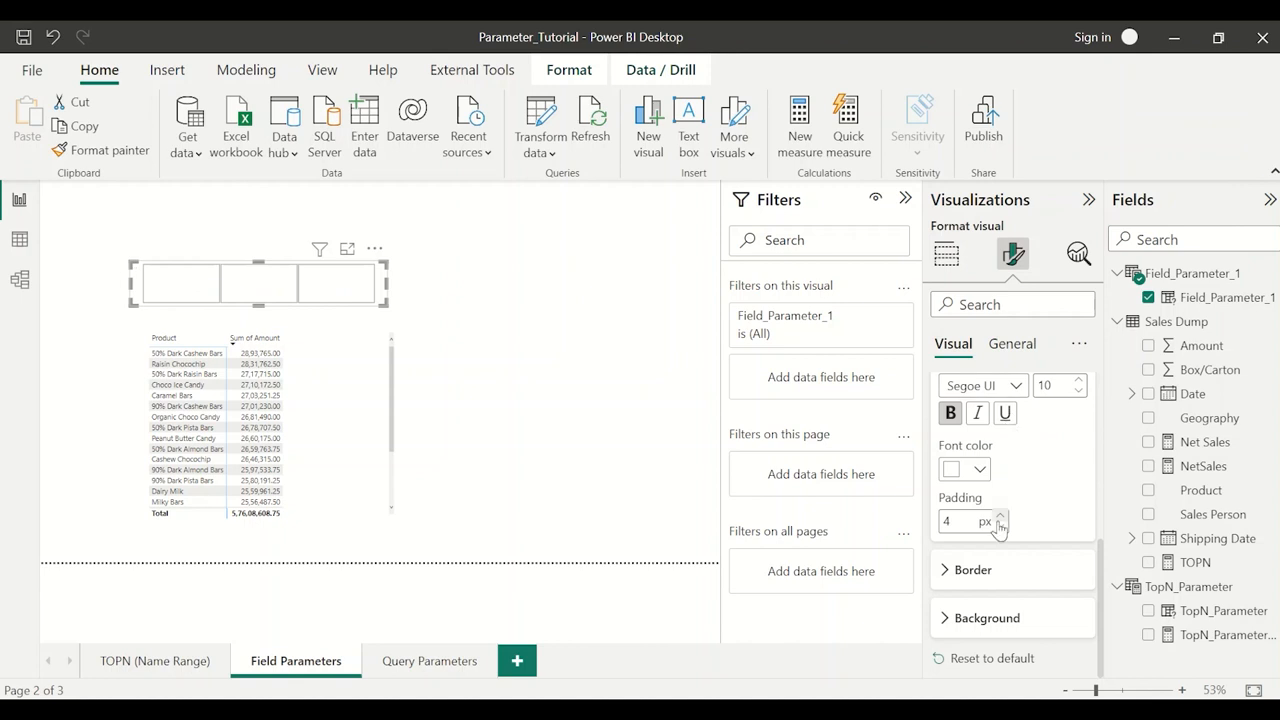
Set the background color of the slicer's tiles to dark blue
{"action": "left_click", "coordinate": [990, 616]}
{"action": "left_click", "coordinate": [968, 614]}
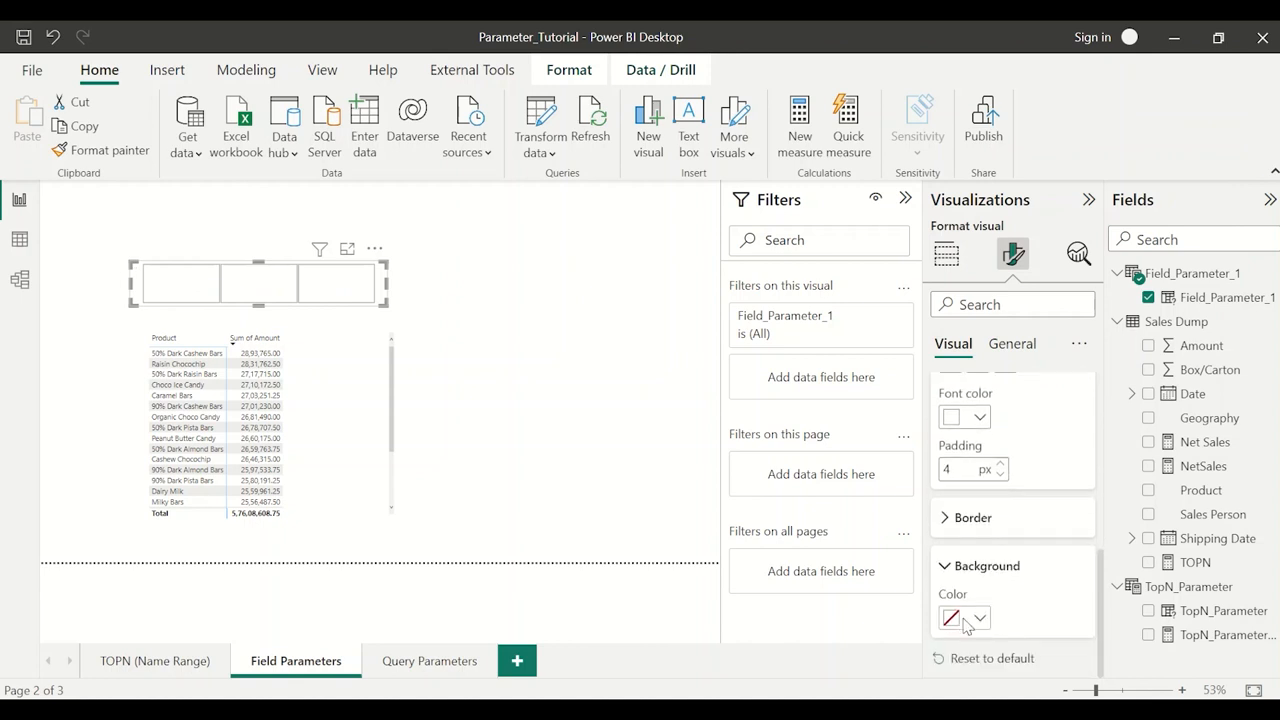
{"action": "left_click", "coordinate": [1030, 456]}
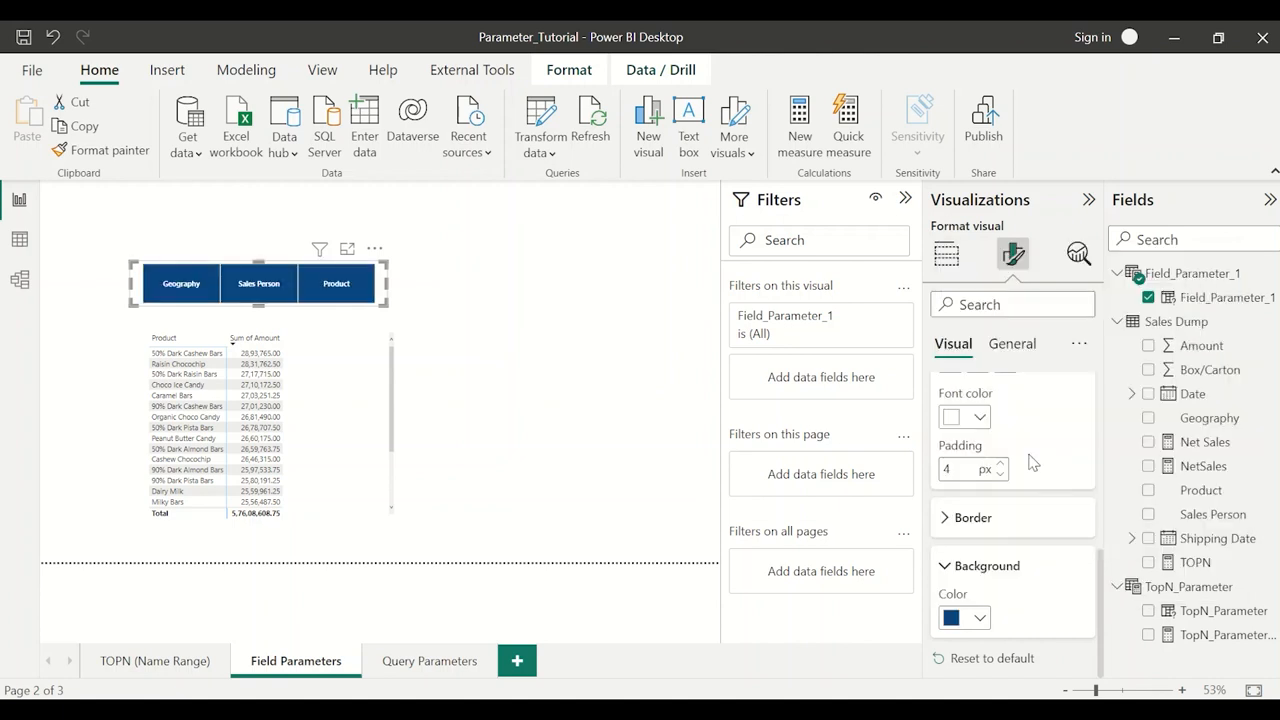
Set the border of the slicer's tiles to dark red with a line width of 7
{"action": "left_click", "coordinate": [968, 519]}
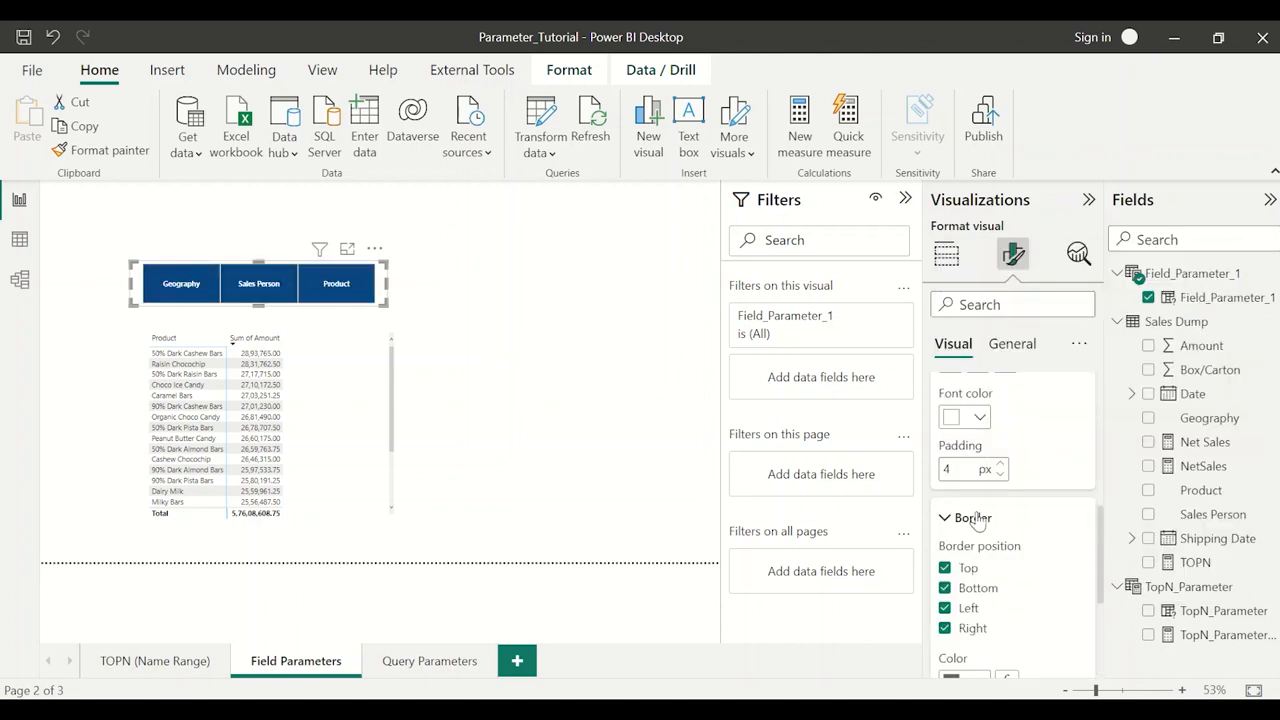
{"action": "scroll", "coordinate": [1020, 605], "scroll_direction": "down", "scroll_amount": 3}
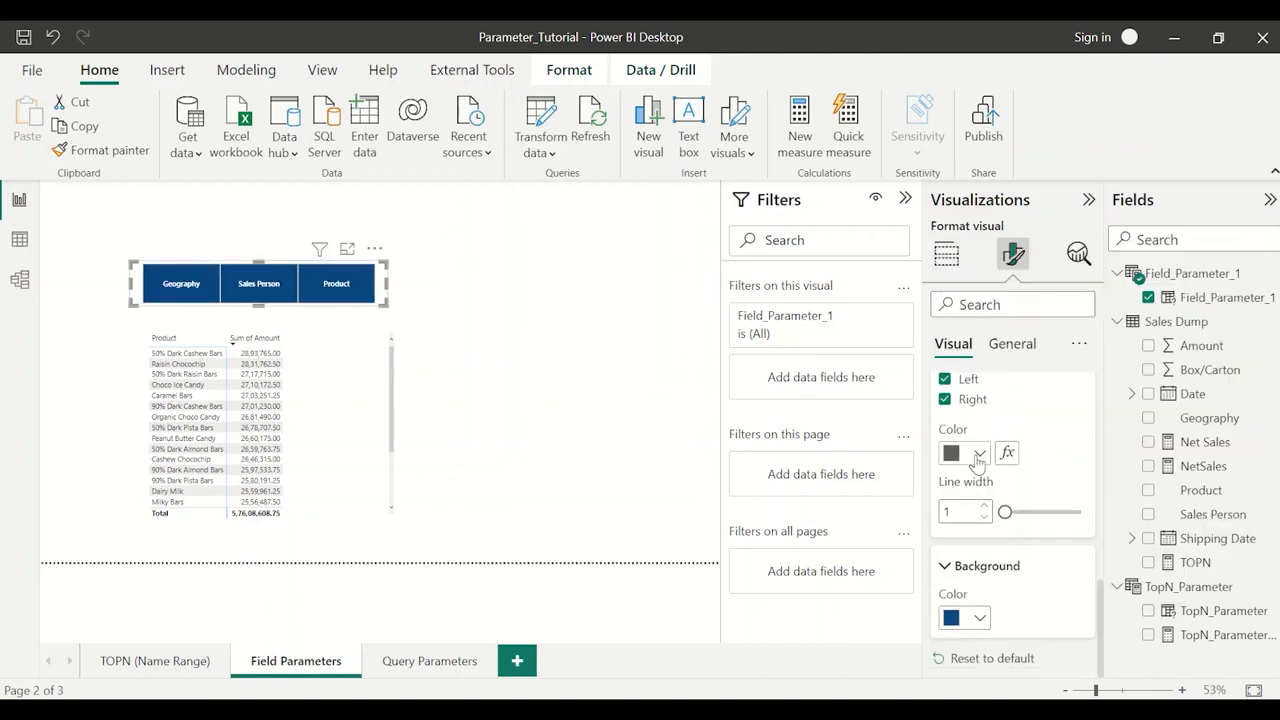
{"action": "left_click", "coordinate": [977, 455]}
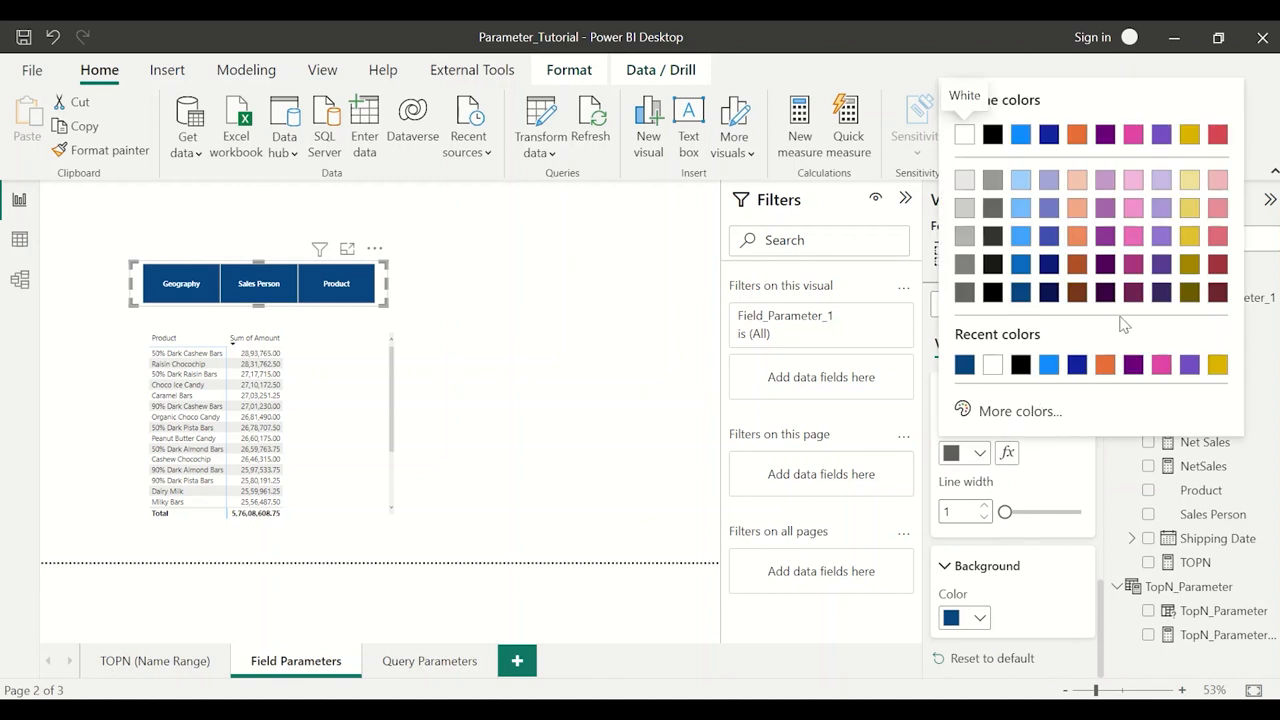
{"action": "left_click", "coordinate": [1217, 291]}
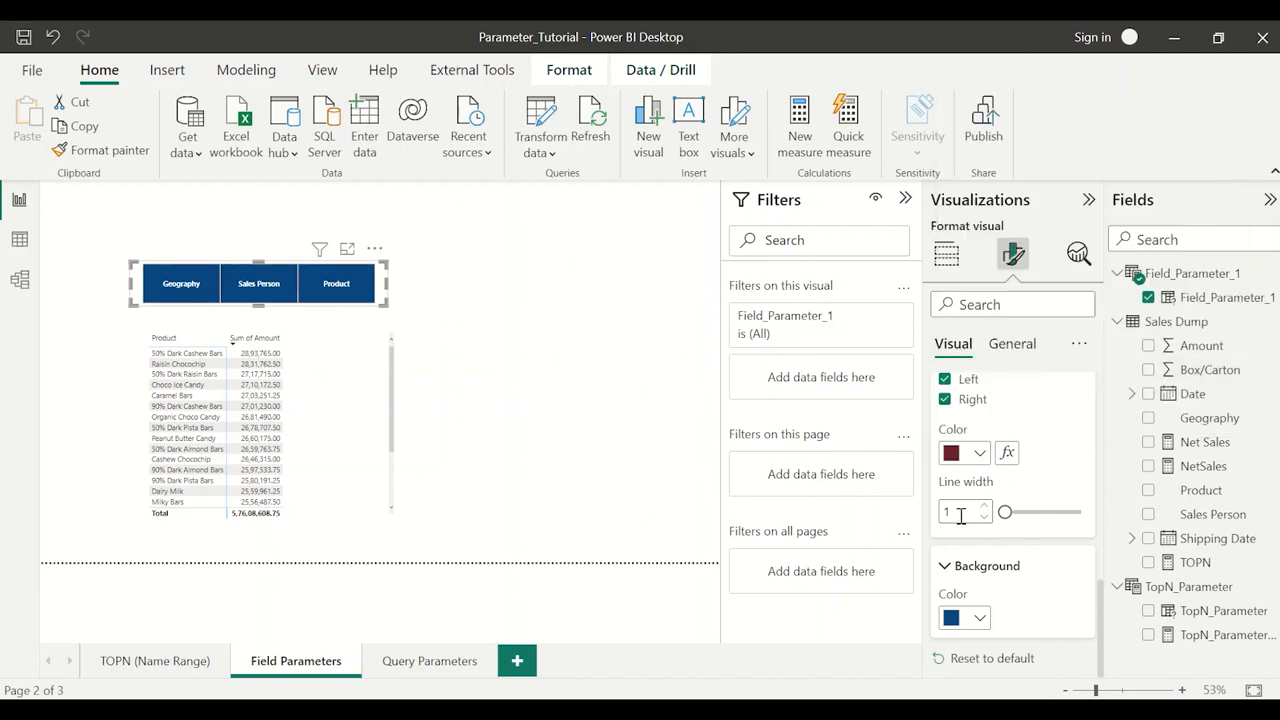
{"action": "type", "text": "7"}
Change the slicer tiles' background color to light red and deselect the slicer
{"action": "left_click", "coordinate": [979, 617]}
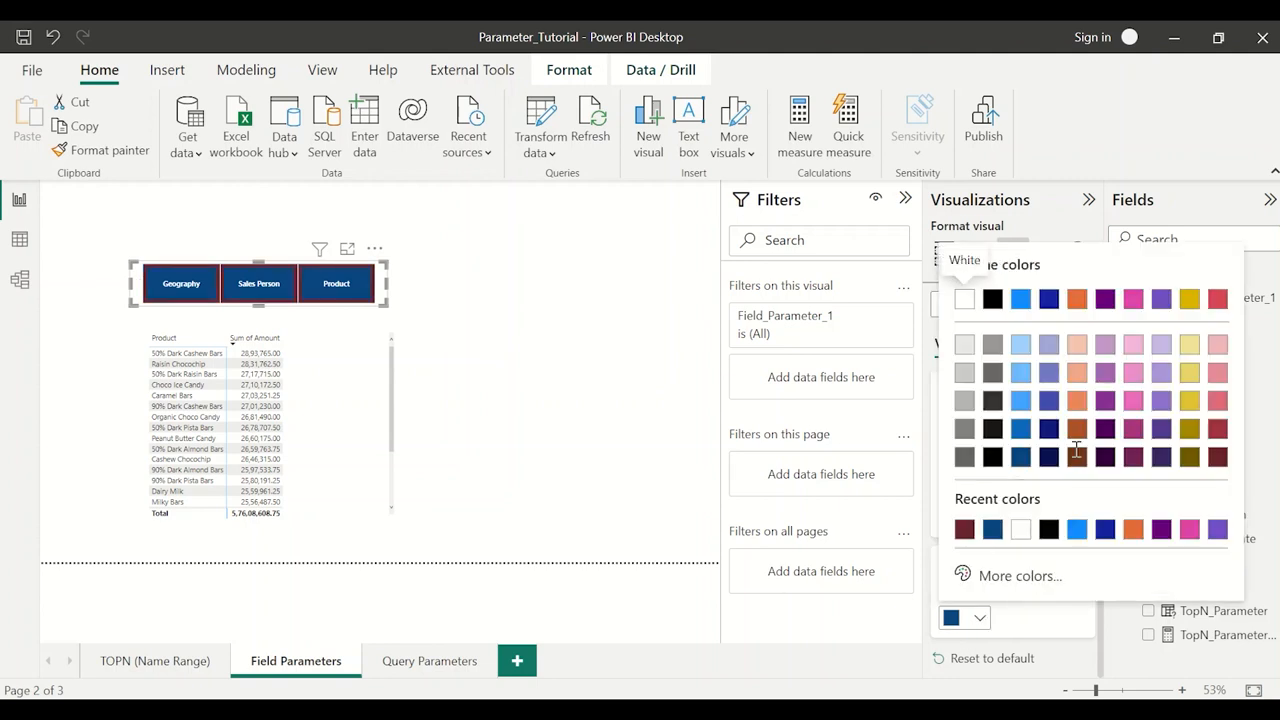
{"action": "left_click", "coordinate": [1219, 401]}
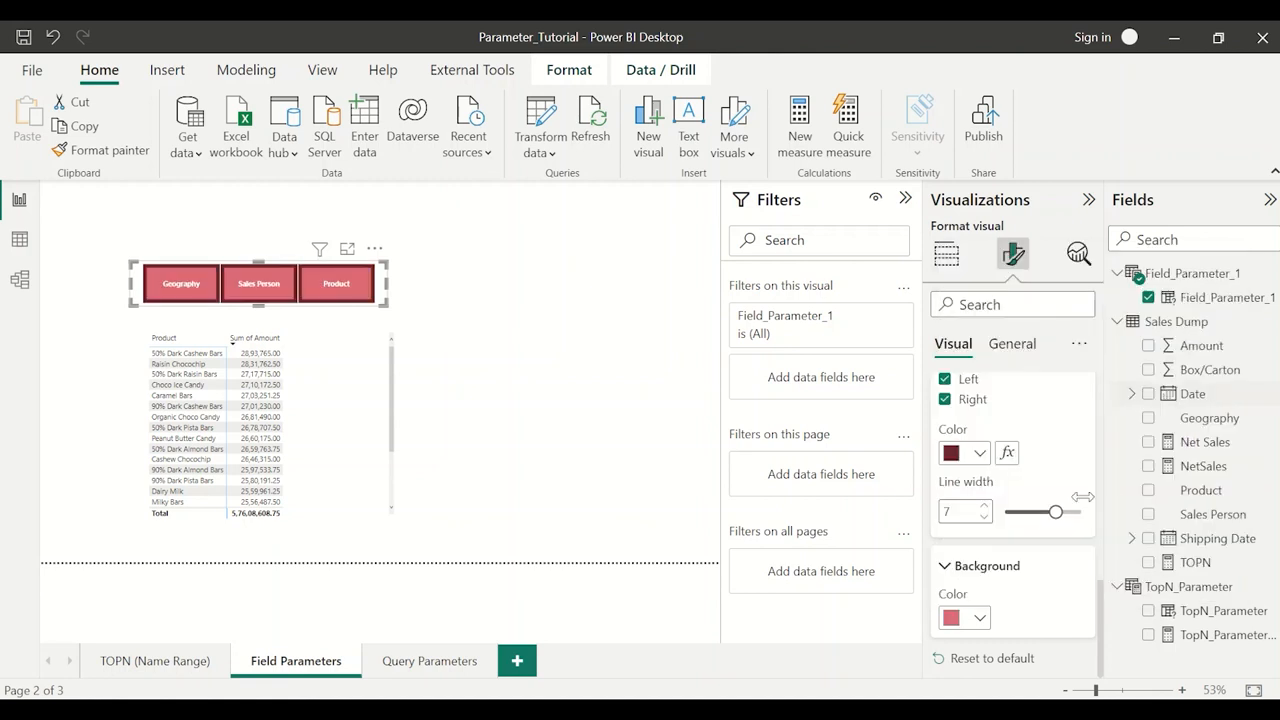
{"action": "left_click", "coordinate": [597, 383]}
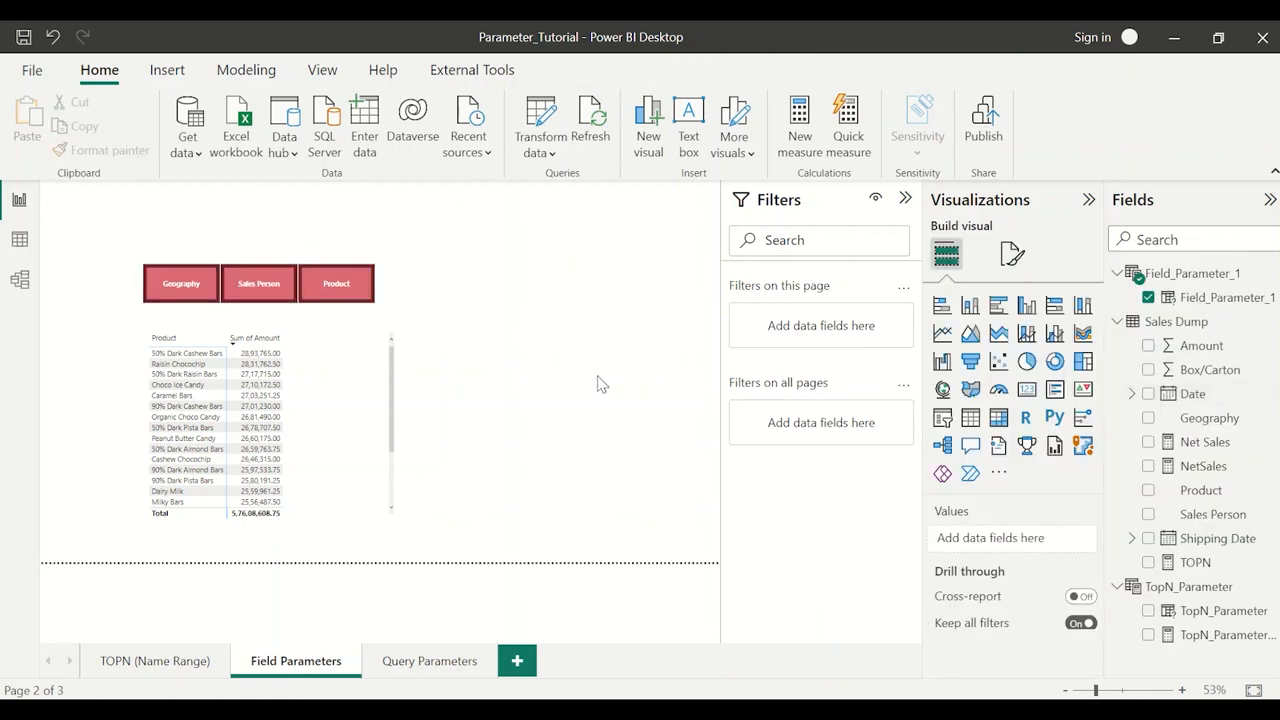
Narrow the tile slicer slightly above the matrix and deselect it
{"action": "left_click", "coordinate": [381, 291]}
{"action": "left_click_drag", "start_coordinate": [381, 291], "coordinate": [374, 264]}
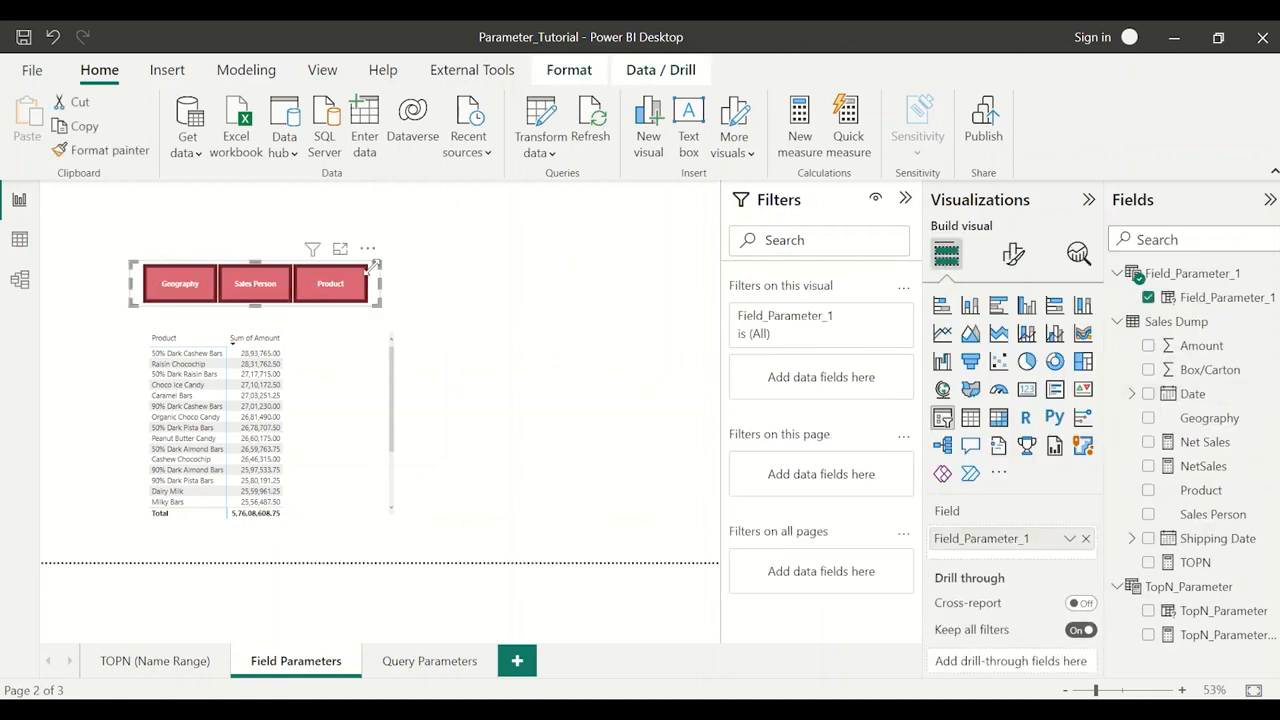
{"action": "left_click", "coordinate": [428, 295]}
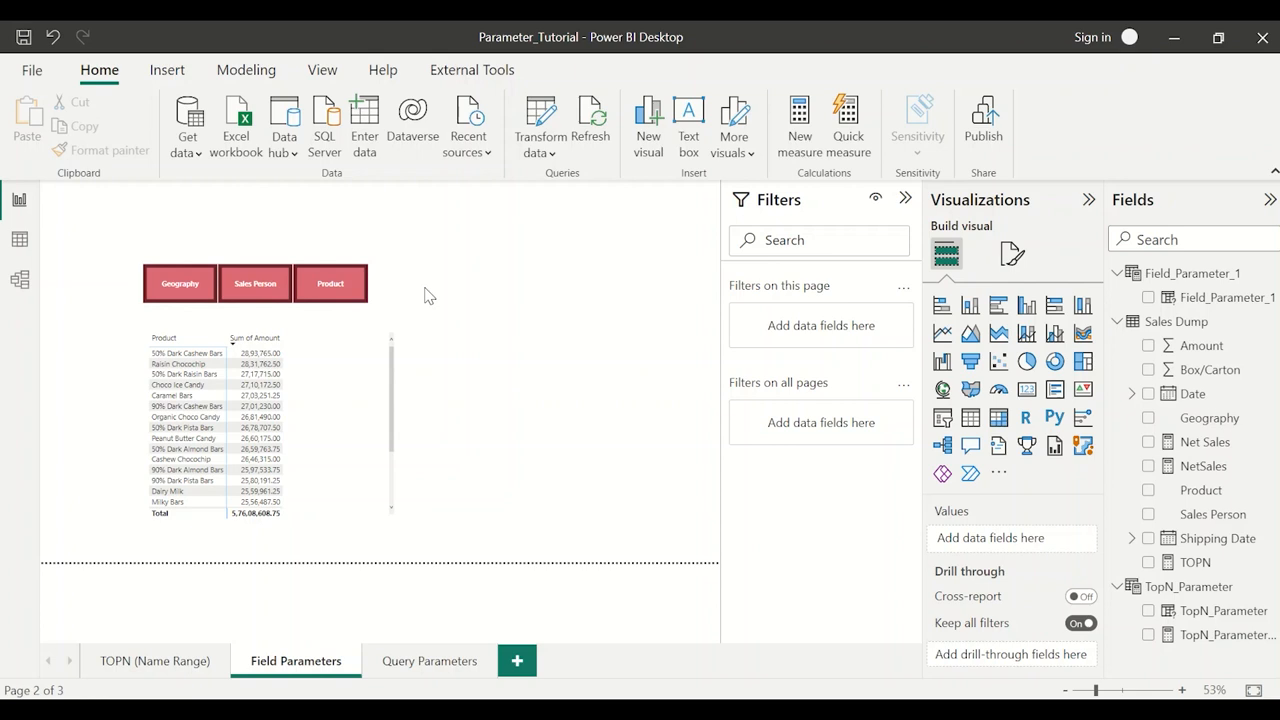
Switch the tile slicer through Product, Sales Person and Geography to check the matrix, ending on Geography
{"action": "left_click", "coordinate": [336, 286]}
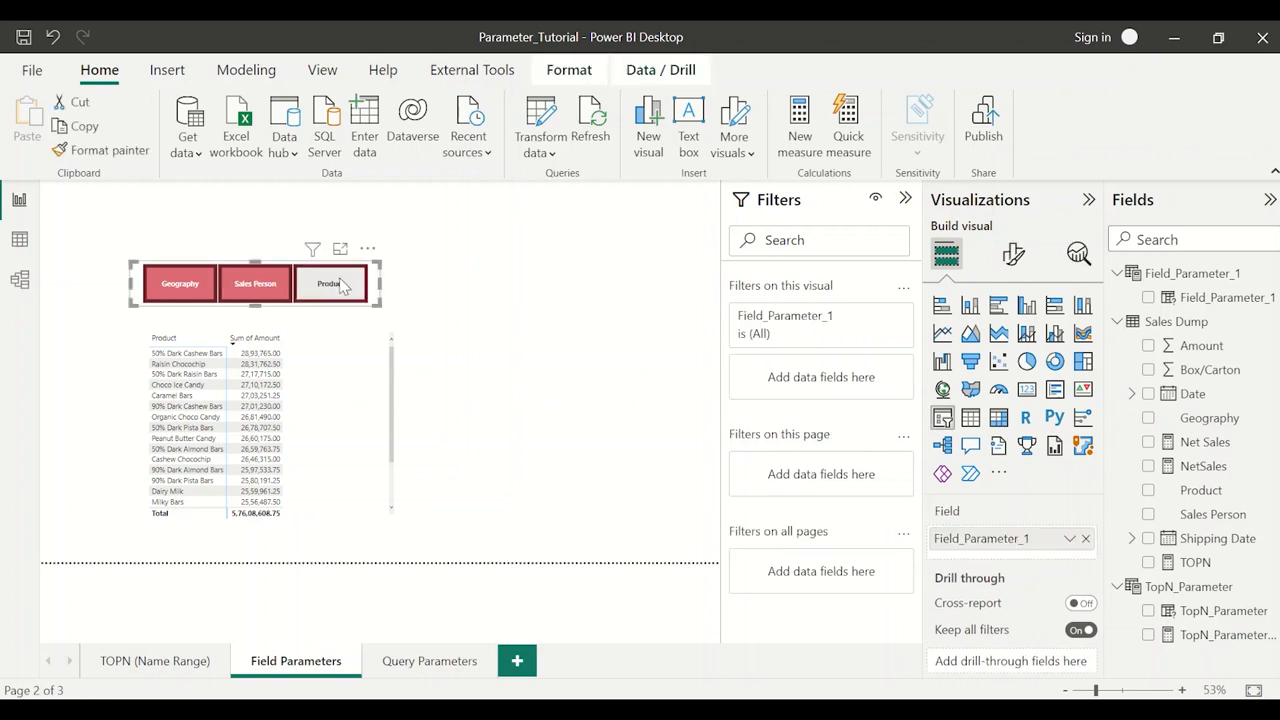
{"action": "left_click", "coordinate": [257, 286]}
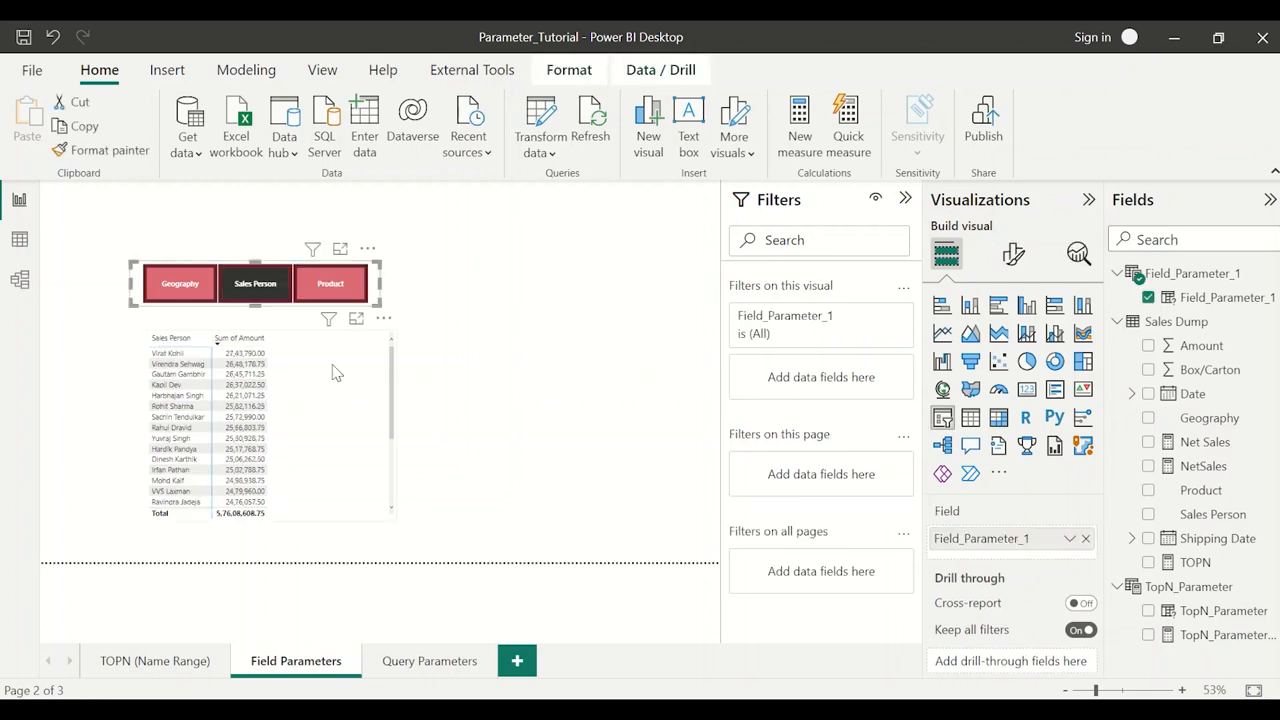
{"action": "left_click", "coordinate": [180, 284]}
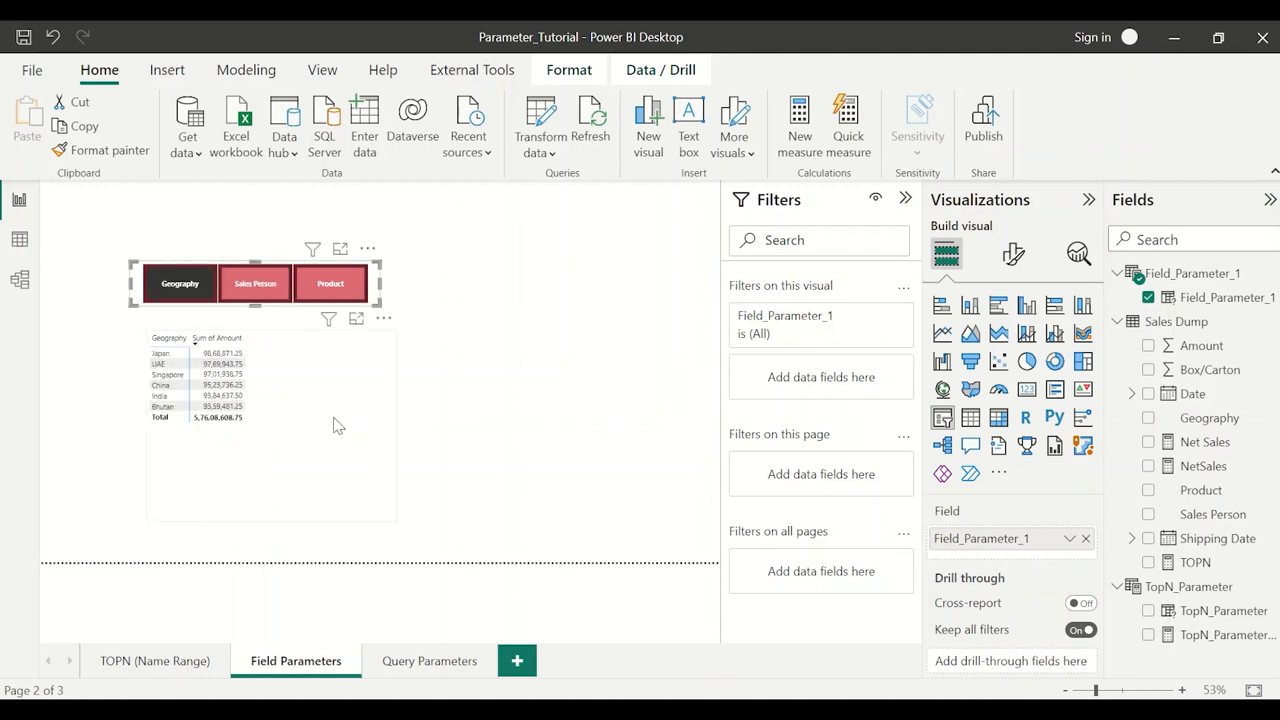
Clear the Geography selection in the tile slicer and deselect the slicer
{"action": "left_click", "coordinate": [486, 400]}
{"action": "left_click", "coordinate": [180, 284]}
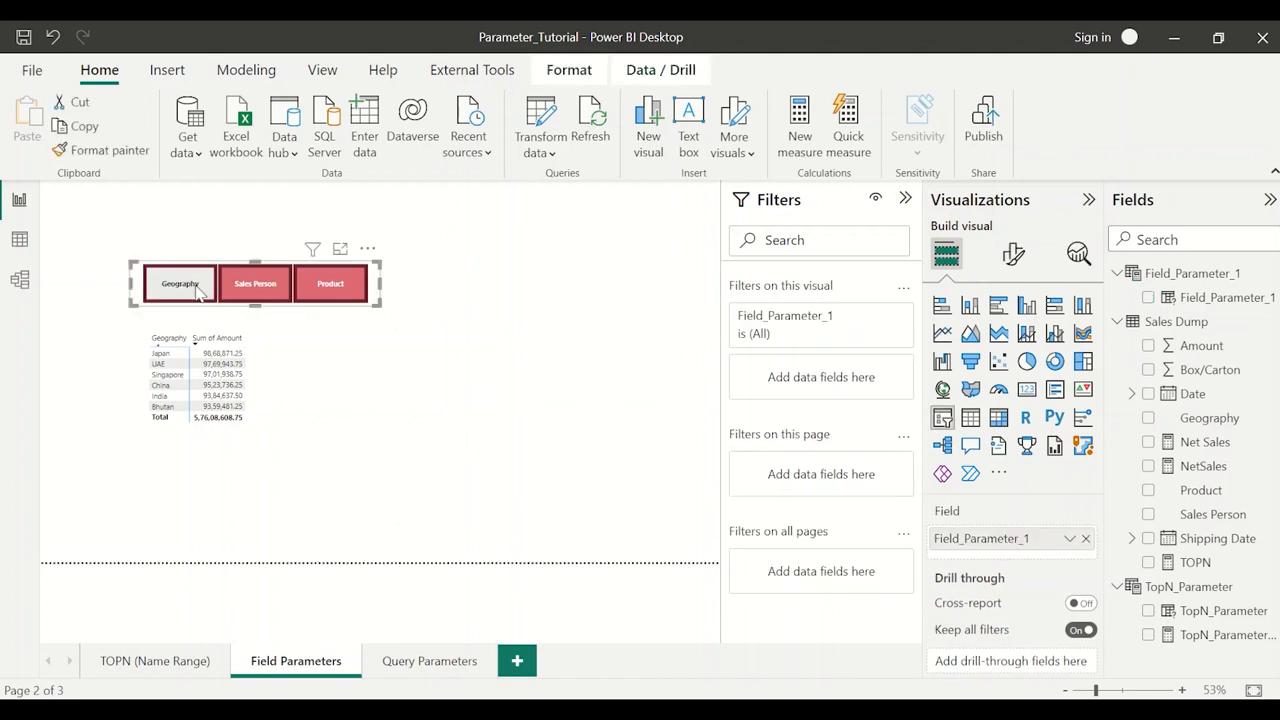
{"action": "left_click", "coordinate": [503, 340]}
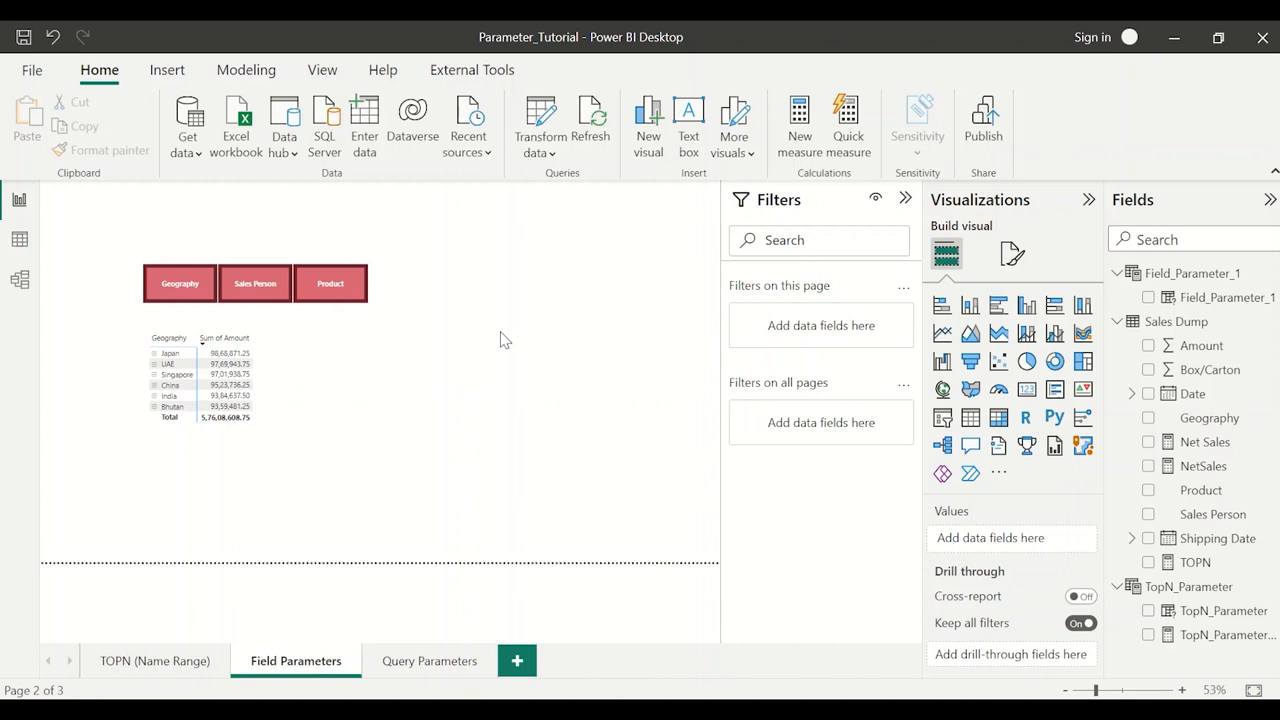
Switch to the Query Parameters page and view which parameter types modeling offers without creating one
{"action": "left_click", "coordinate": [455, 661]}
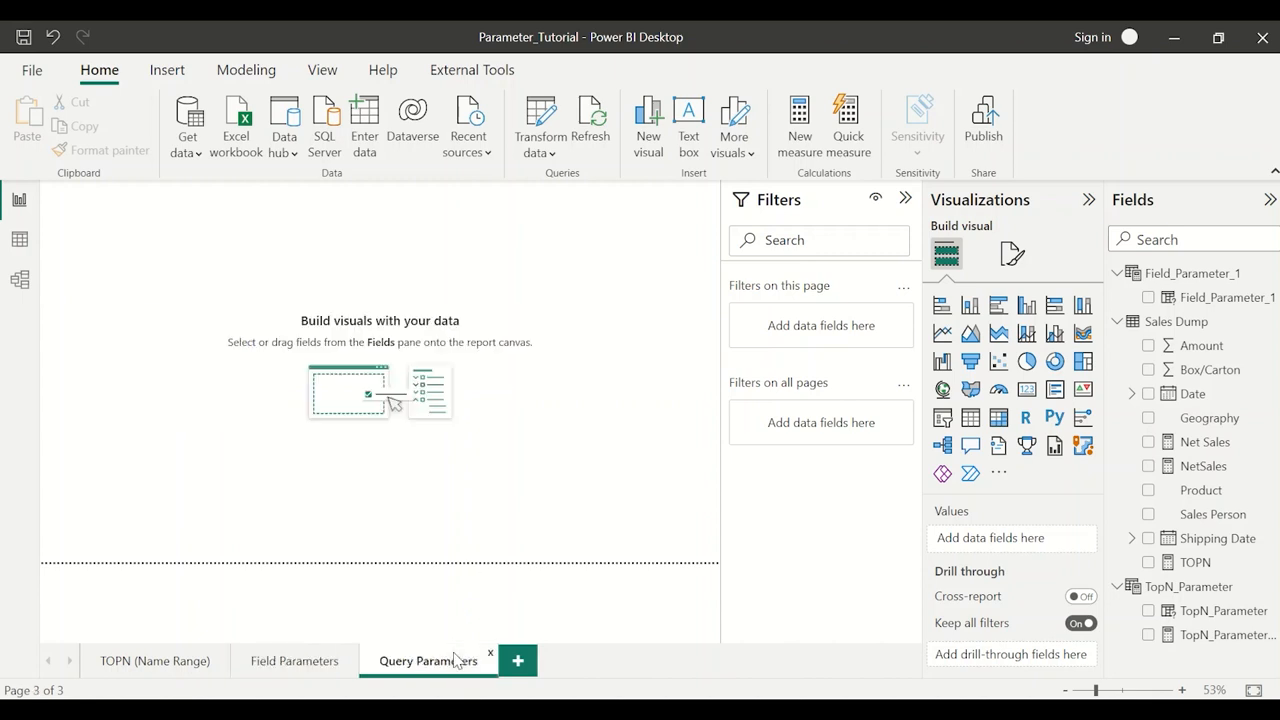
{"action": "left_click", "coordinate": [236, 76]}
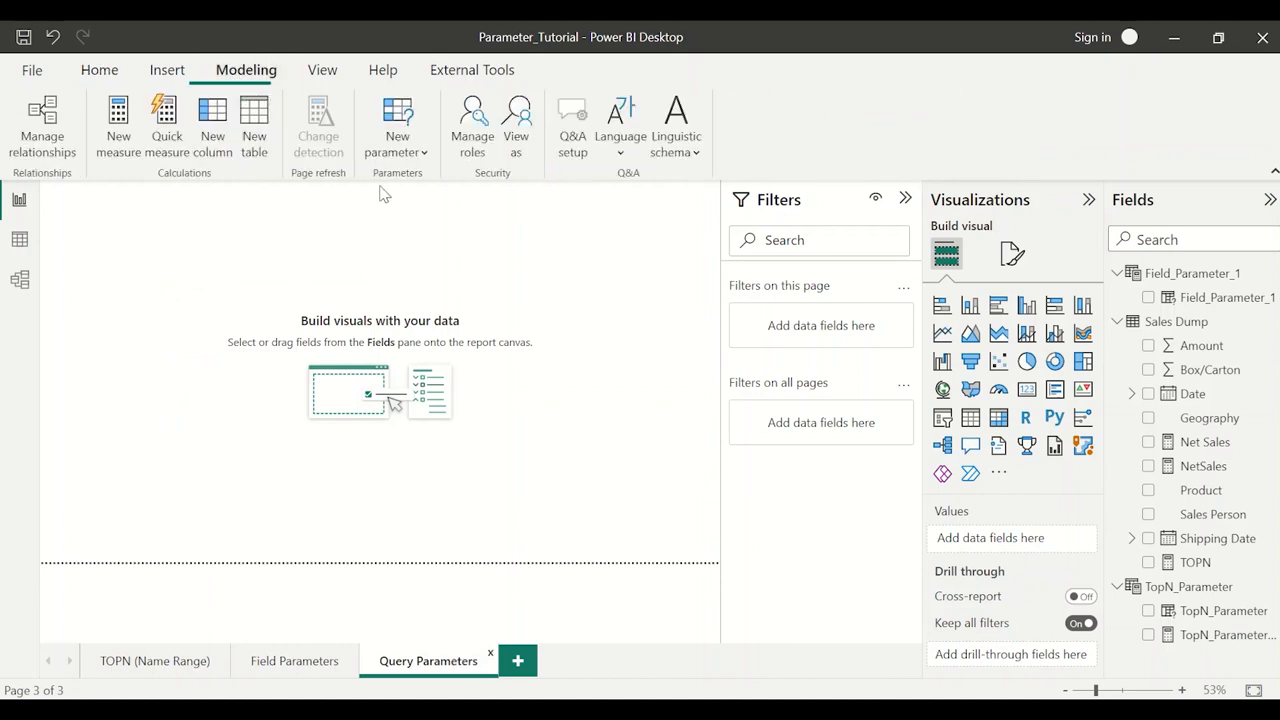
{"action": "left_click", "coordinate": [402, 153]}
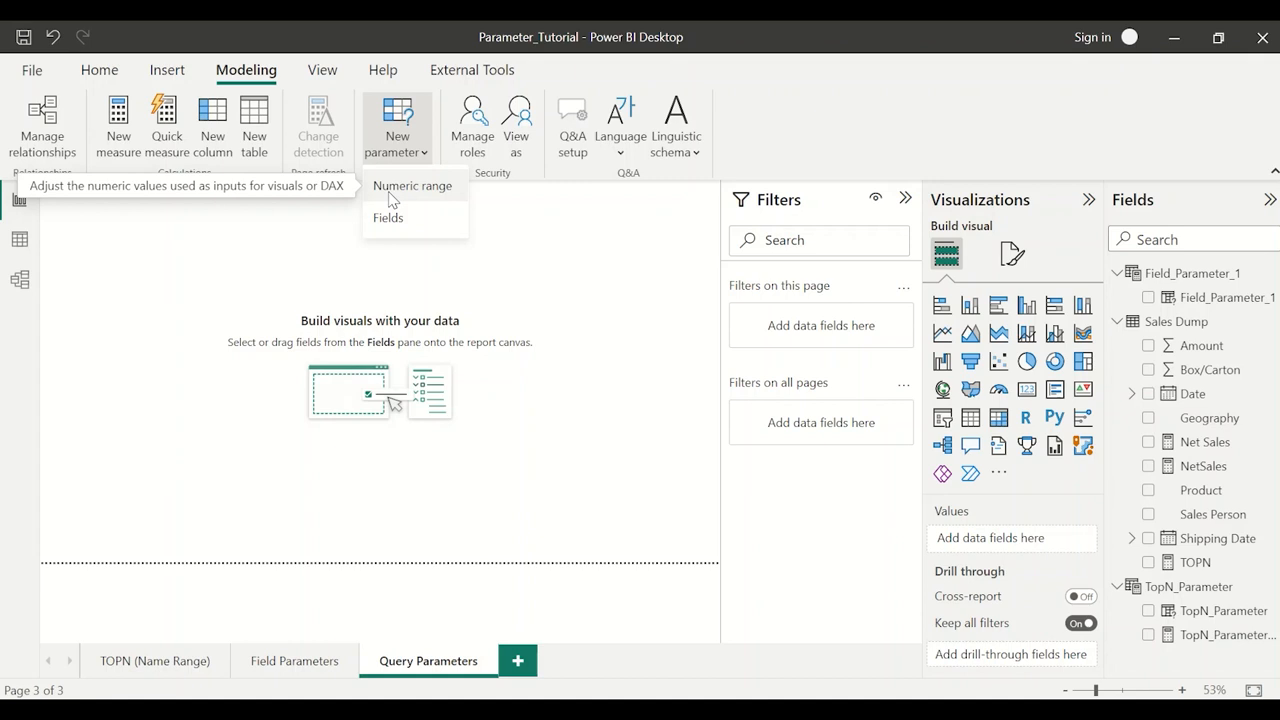
{"action": "left_click", "coordinate": [565, 382]}
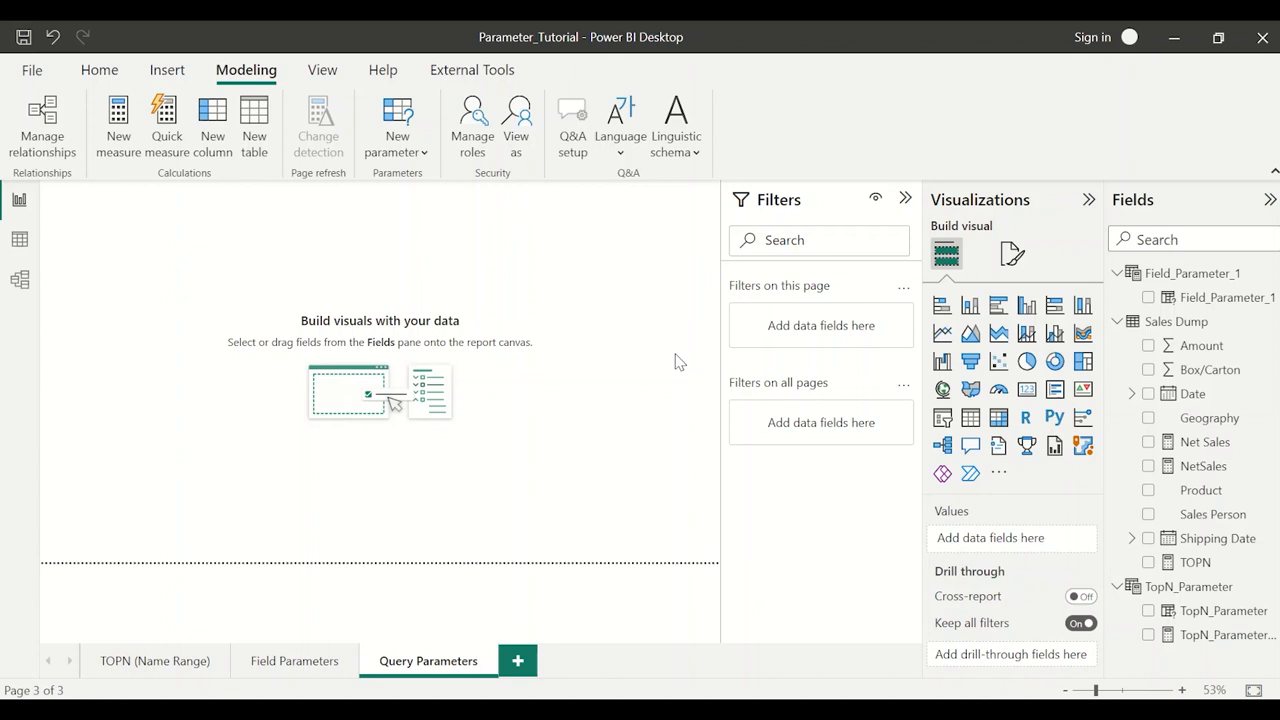
Open the Sales Dump table's query for editing in Power Query Editor and look through its columns up to Shipping Date
{"action": "right_click", "coordinate": [1267, 327]}
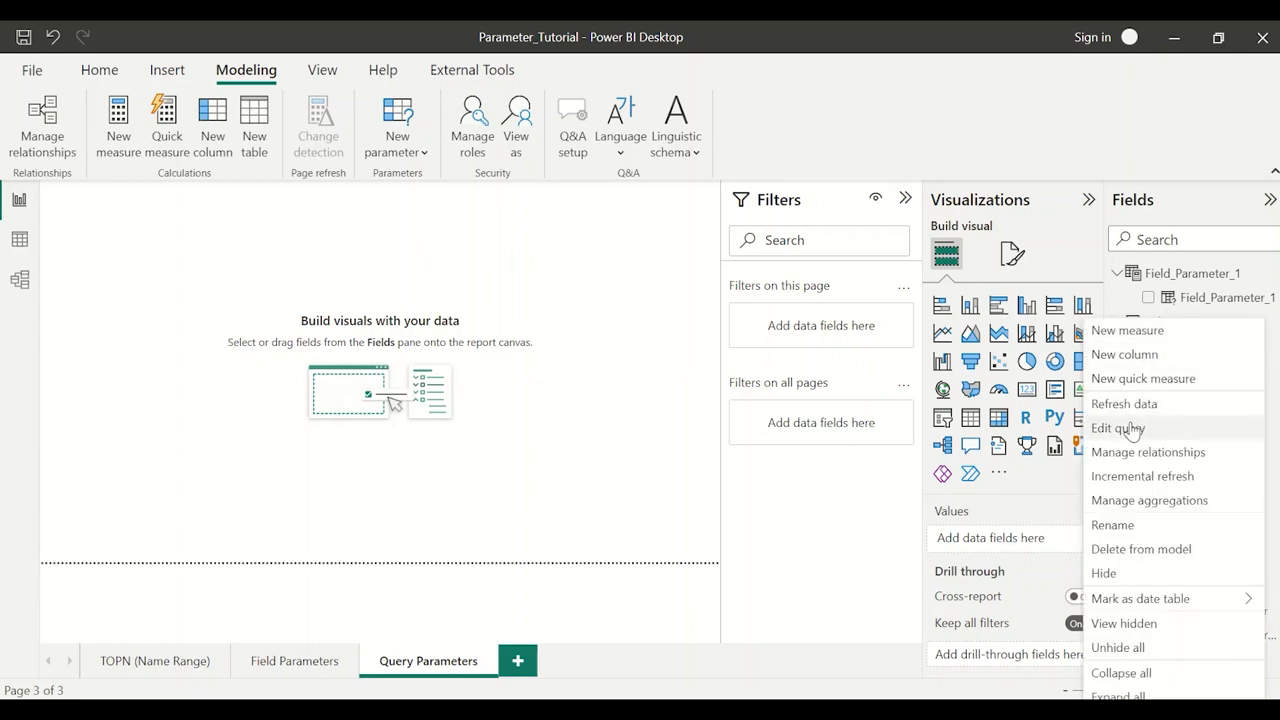
{"action": "left_click", "coordinate": [1131, 428]}
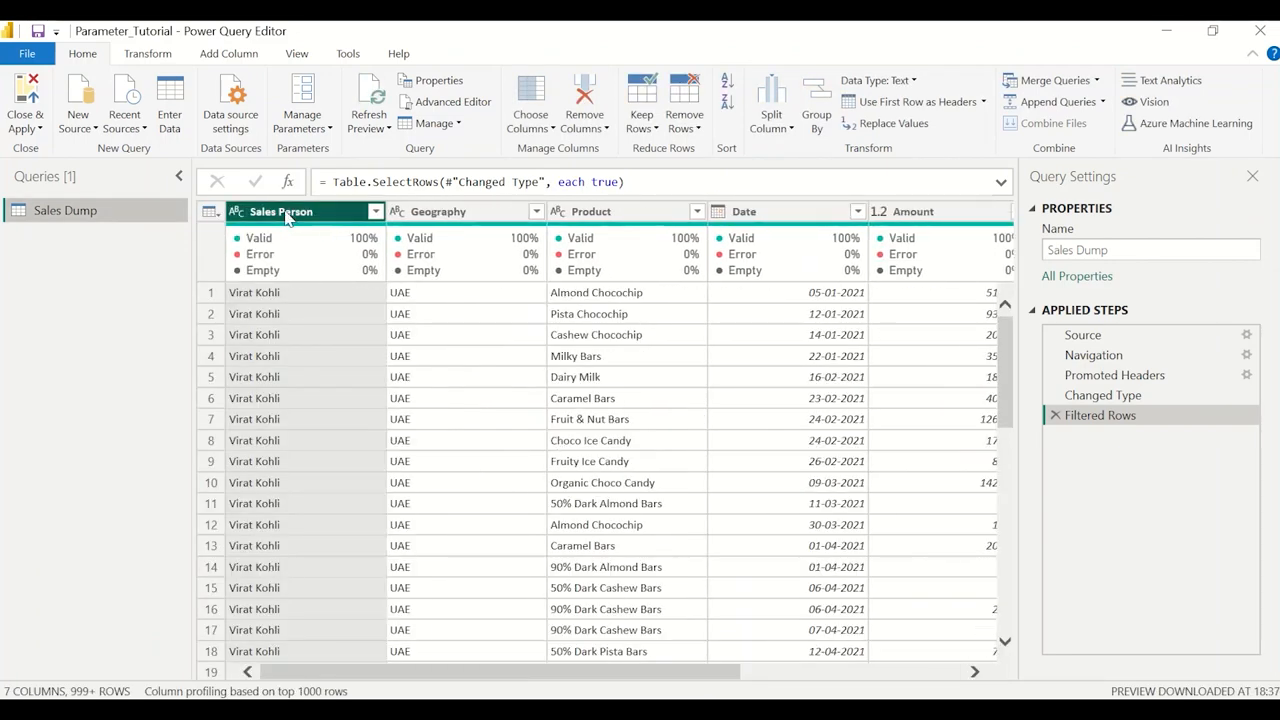
{"action": "left_click", "coordinate": [472, 212]}
{"action": "left_click", "coordinate": [616, 214]}
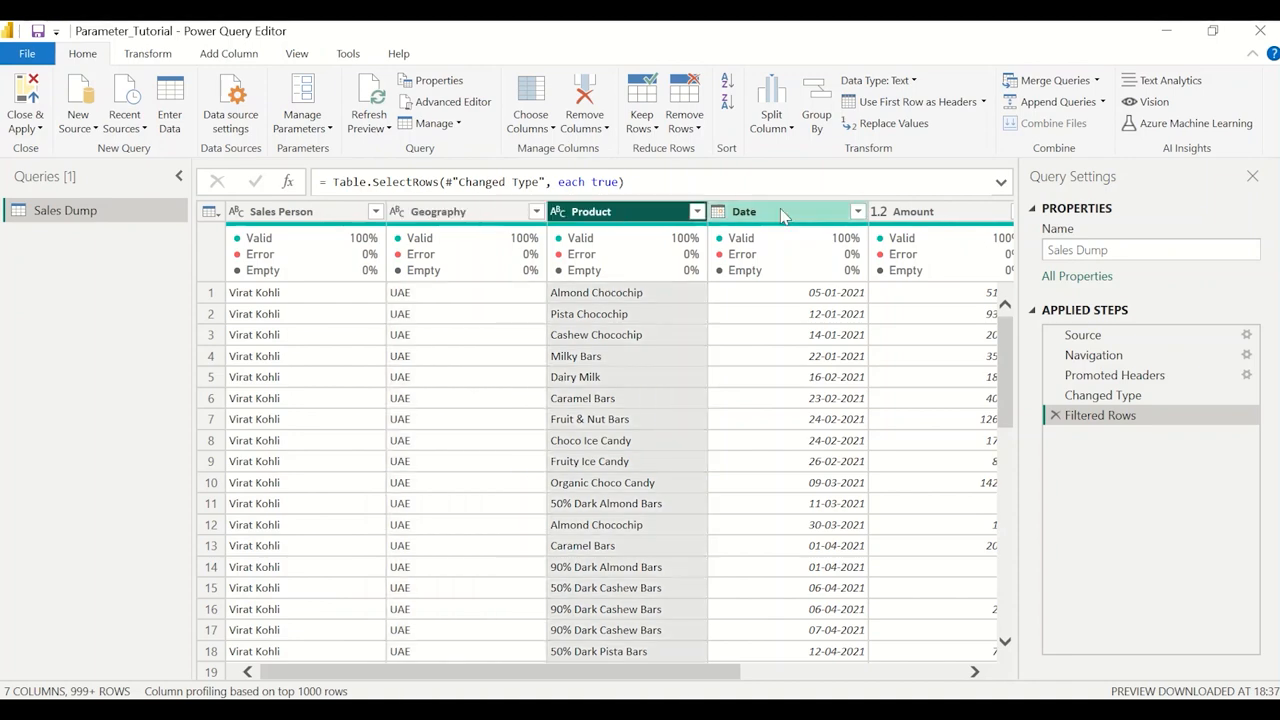
{"action": "left_click", "coordinate": [780, 212]}
{"action": "scroll", "coordinate": [855, 365], "scroll_direction": "right", "scroll_amount": 3}
{"action": "left_click", "coordinate": [624, 222]}
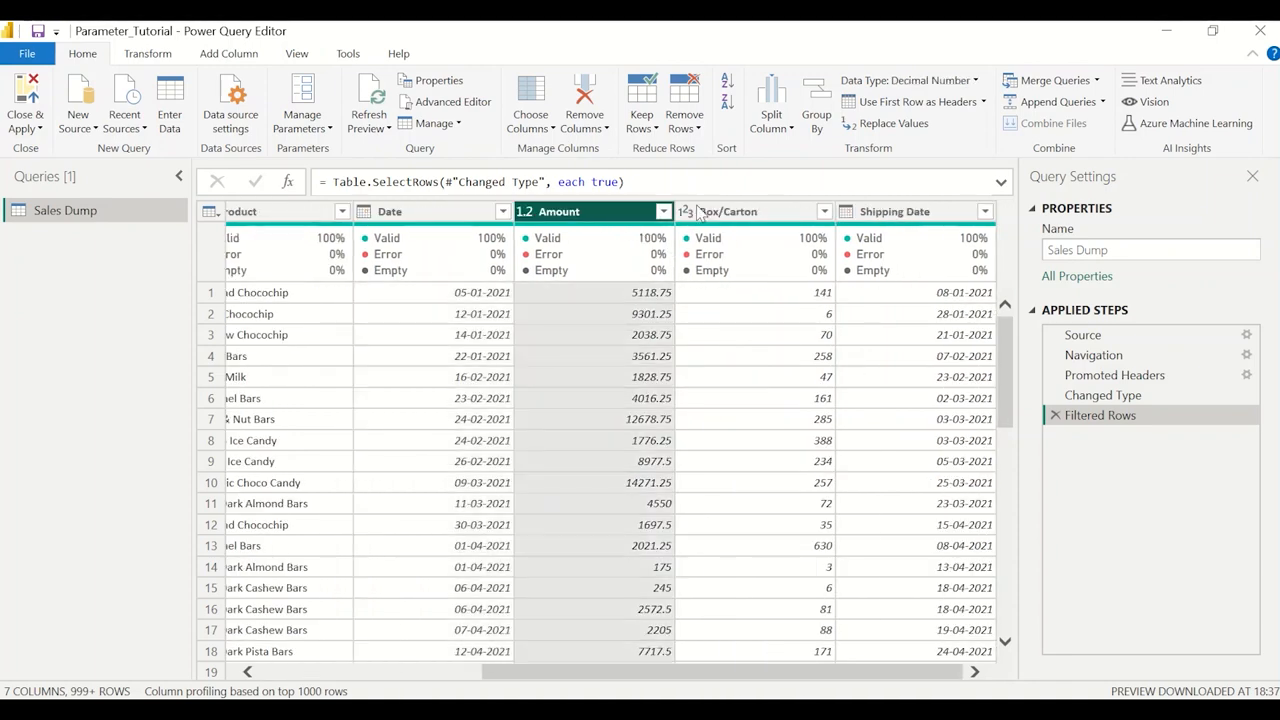
{"action": "left_click", "coordinate": [766, 212]}
{"action": "left_click", "coordinate": [920, 218]}
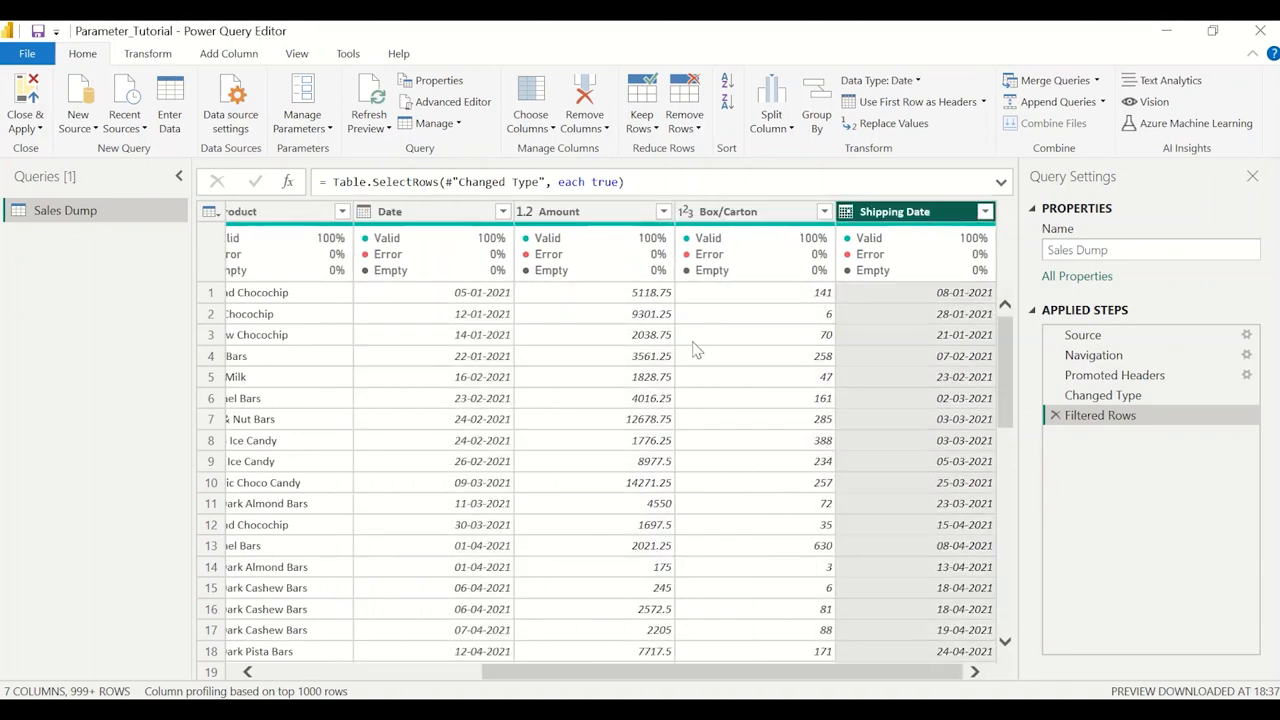
Filter the Geography column of the Sales Dump query, loading all its values and keeping only India
{"action": "scroll", "coordinate": [692, 350], "scroll_direction": "left", "scroll_amount": 3}
{"action": "left_click", "coordinate": [533, 217]}
{"action": "left_click", "coordinate": [536, 212]}
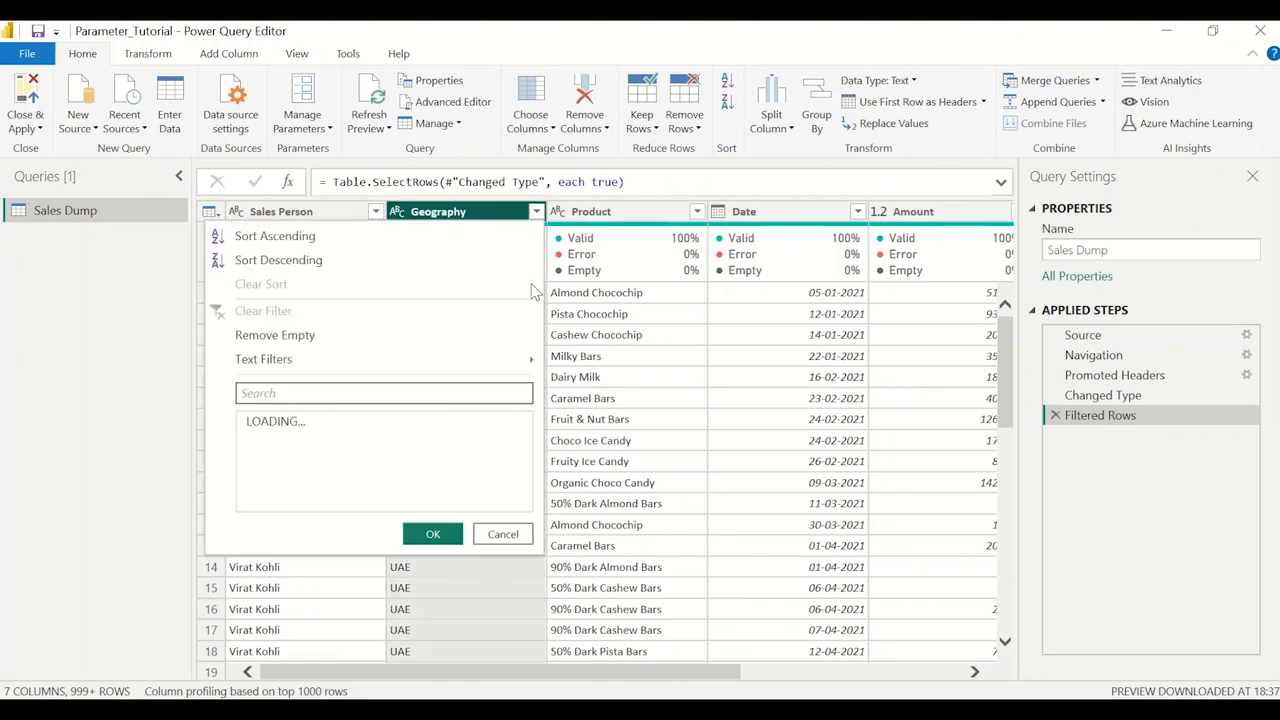
{"action": "left_click", "coordinate": [500, 529]}
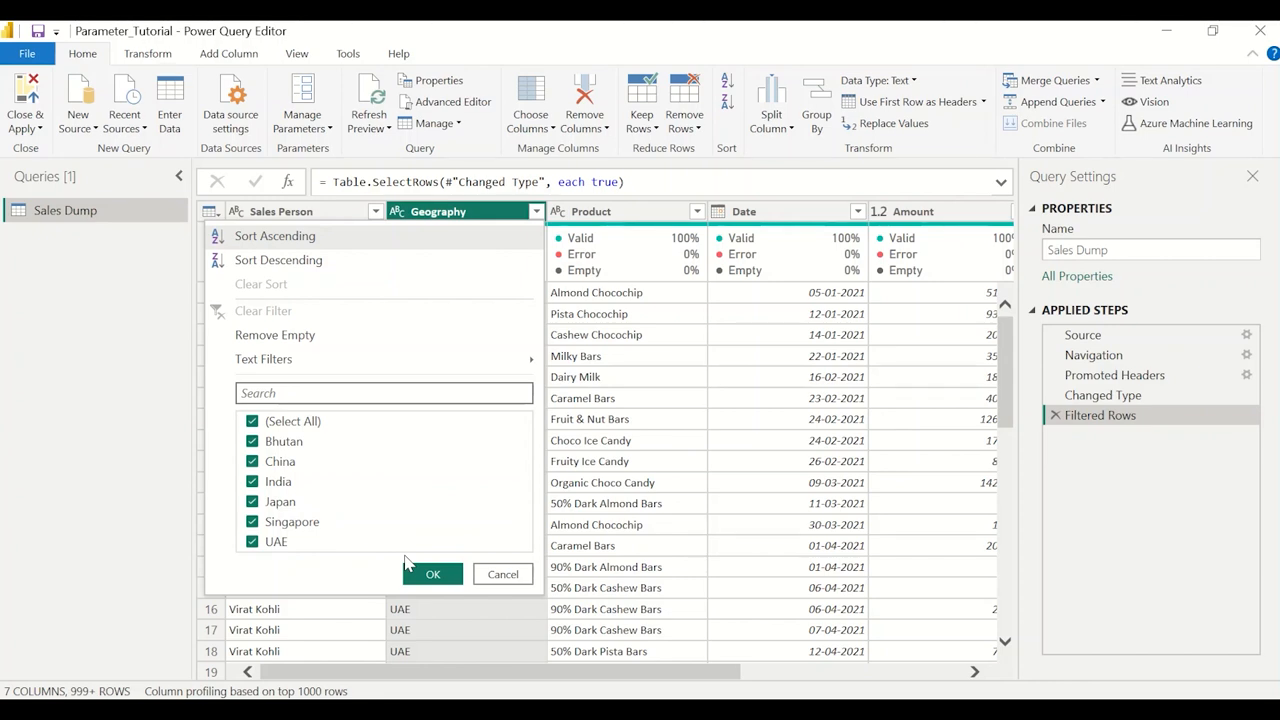
{"action": "left_click", "coordinate": [295, 425]}
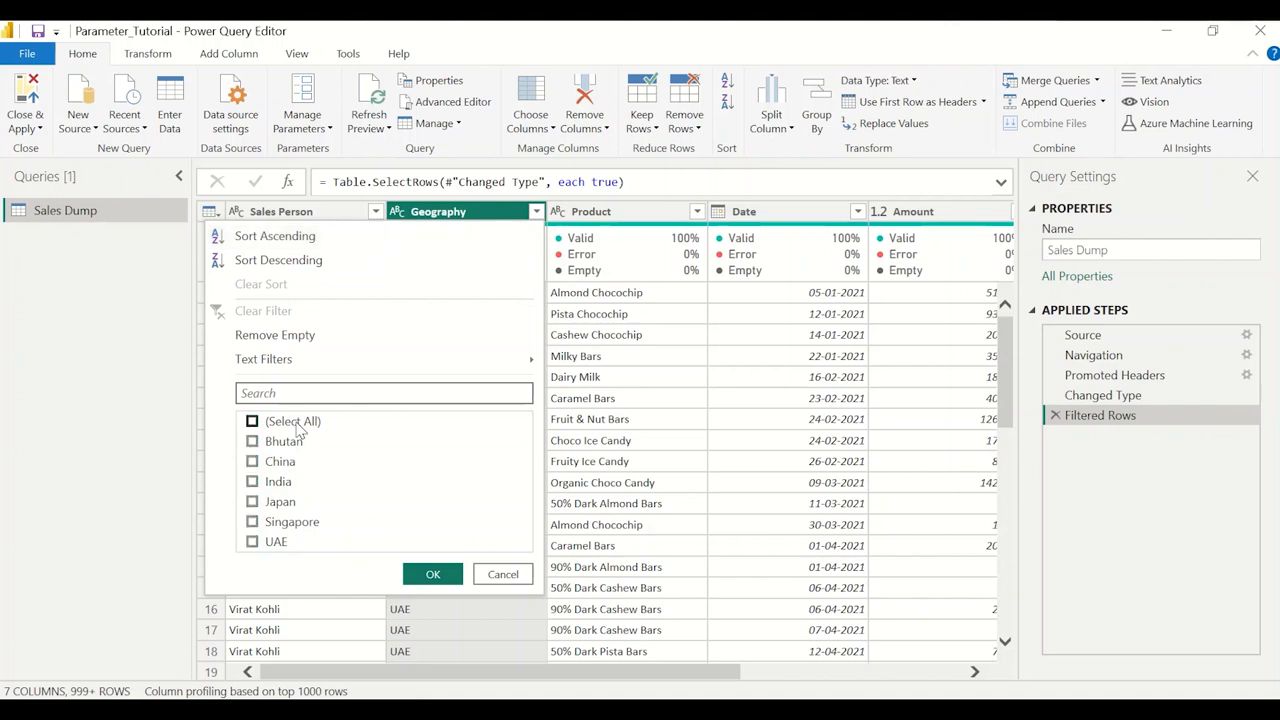
{"action": "left_click", "coordinate": [278, 484]}
{"action": "left_click", "coordinate": [433, 574]}
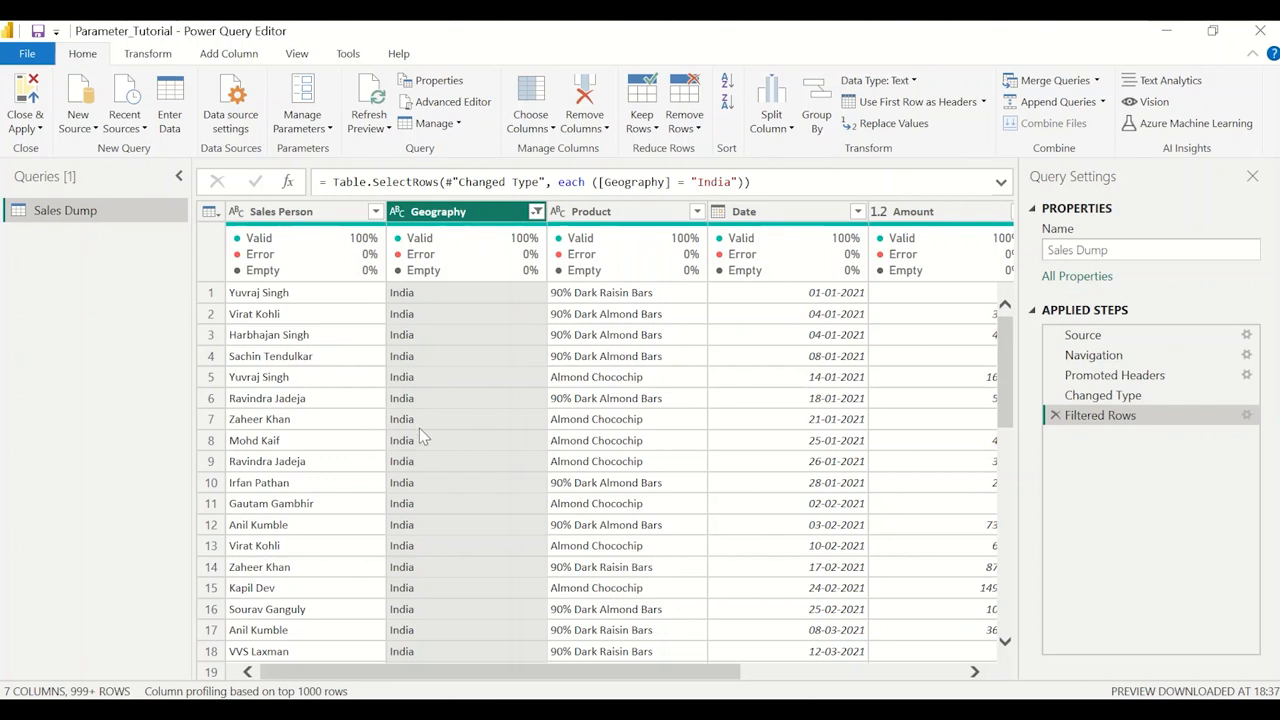
Examine the country hardcoded in the filter formula and change the Geography filter to keep only China
{"action": "left_click_drag", "start_coordinate": [733, 182], "coordinate": [698, 183]}
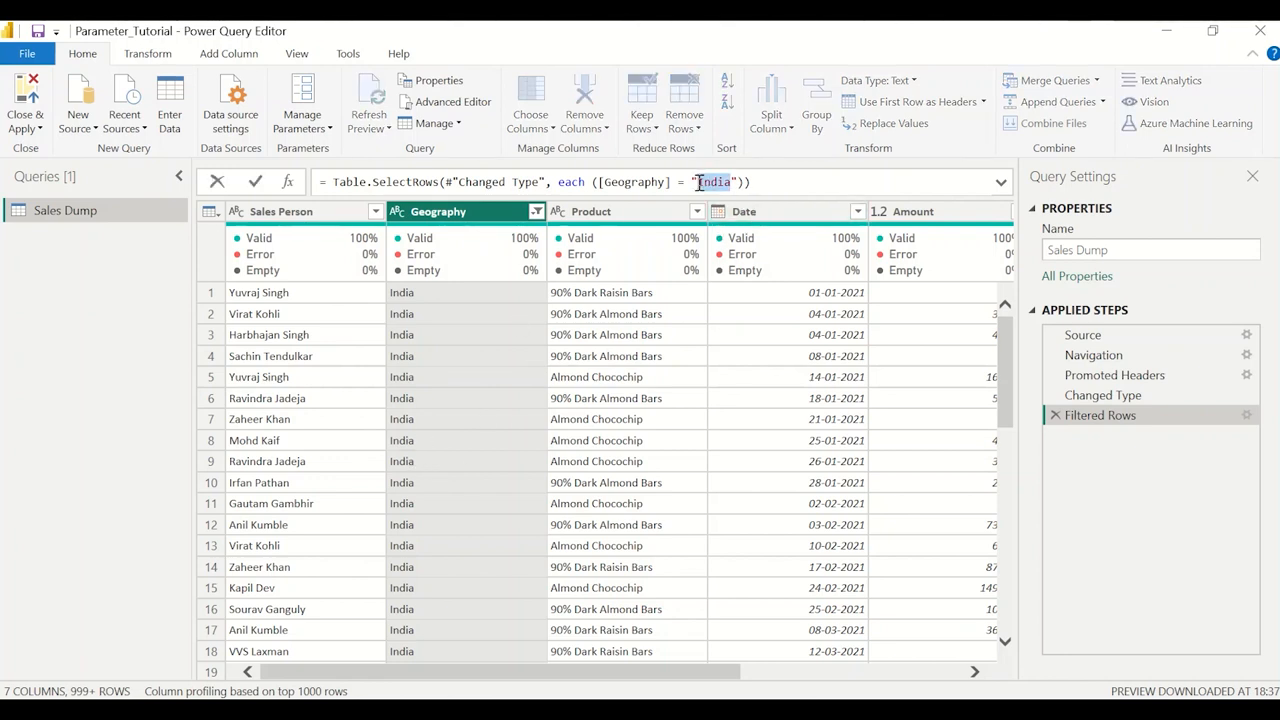
{"action": "left_click", "coordinate": [536, 213]}
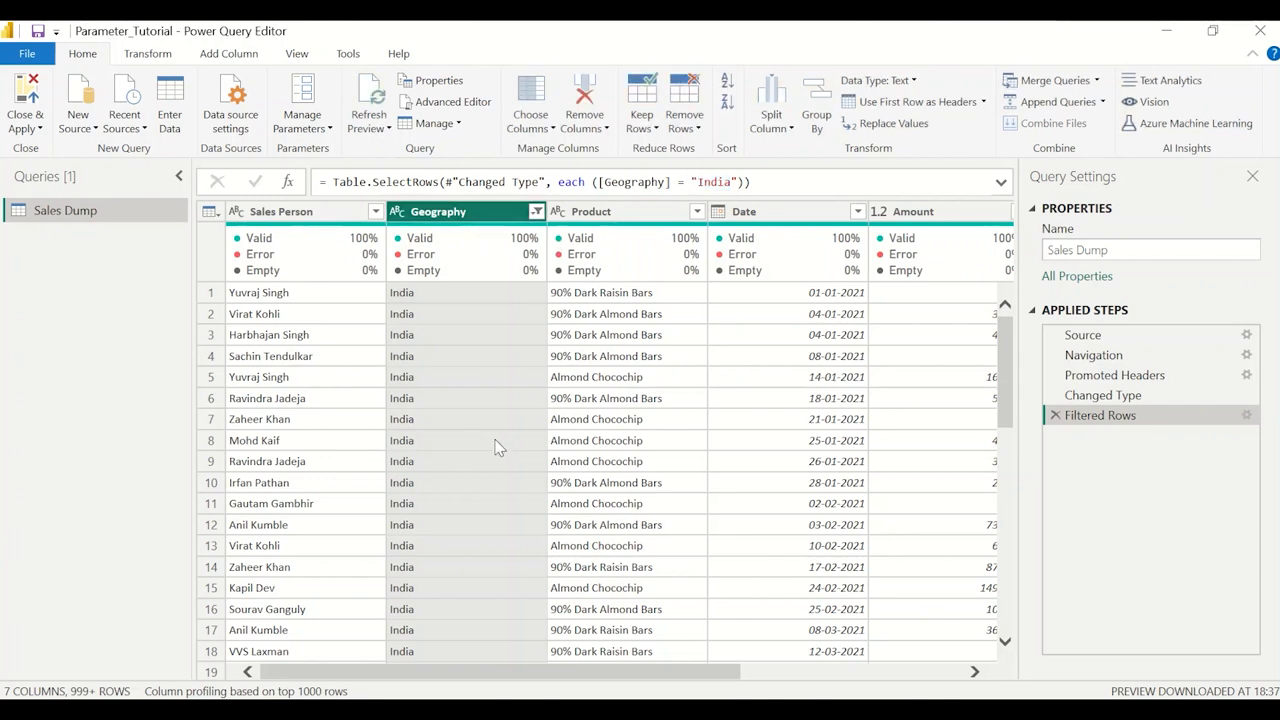
{"action": "left_click", "coordinate": [536, 211]}
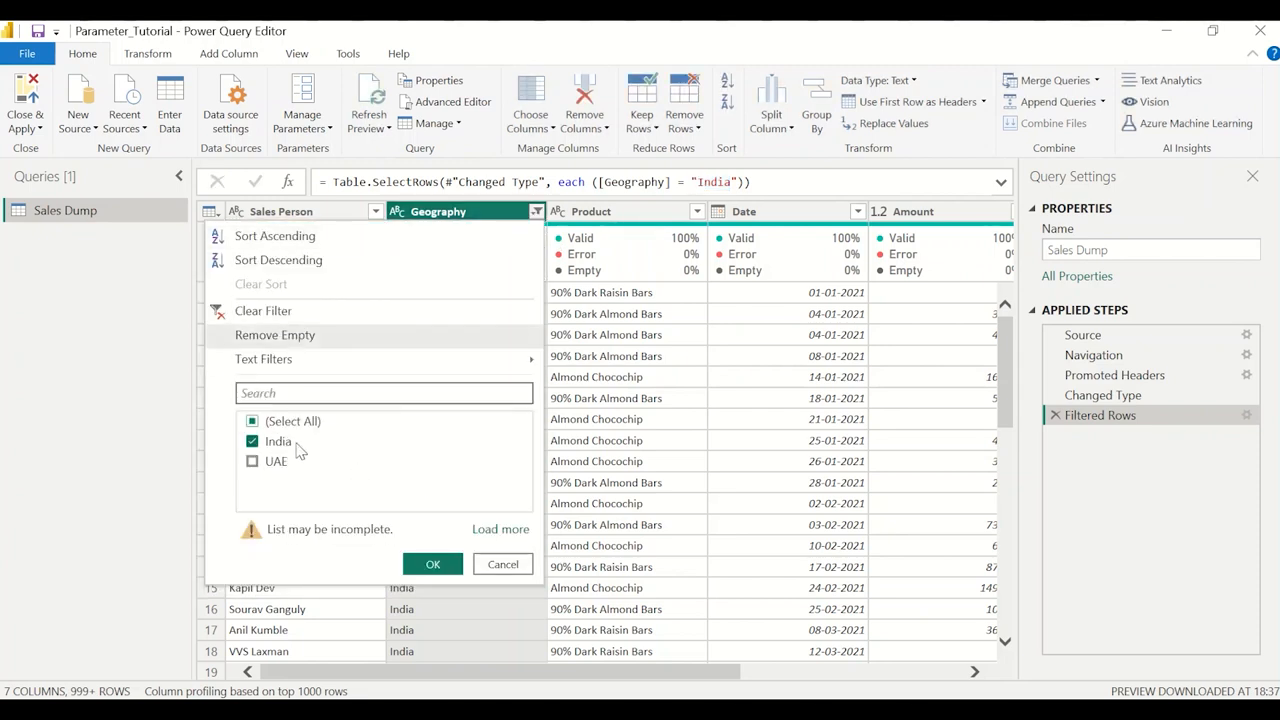
{"action": "left_click", "coordinate": [501, 529]}
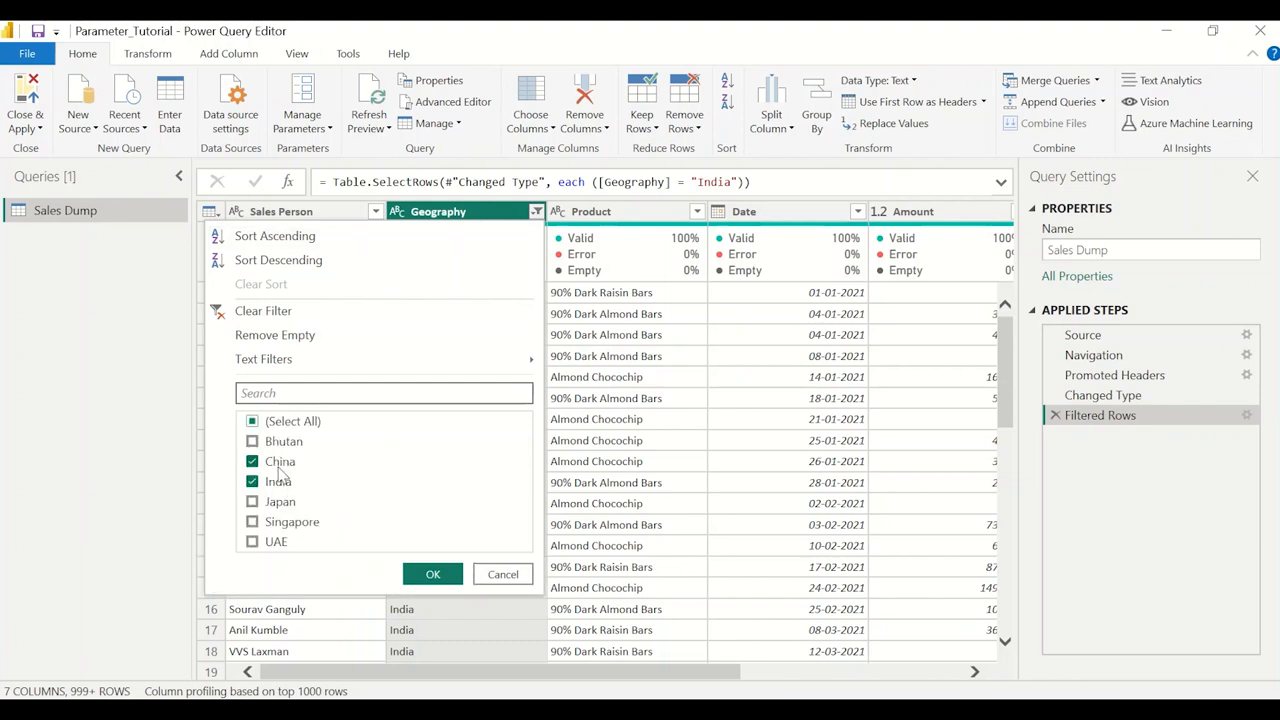
{"action": "left_click", "coordinate": [251, 481]}
{"action": "left_click", "coordinate": [413, 576]}
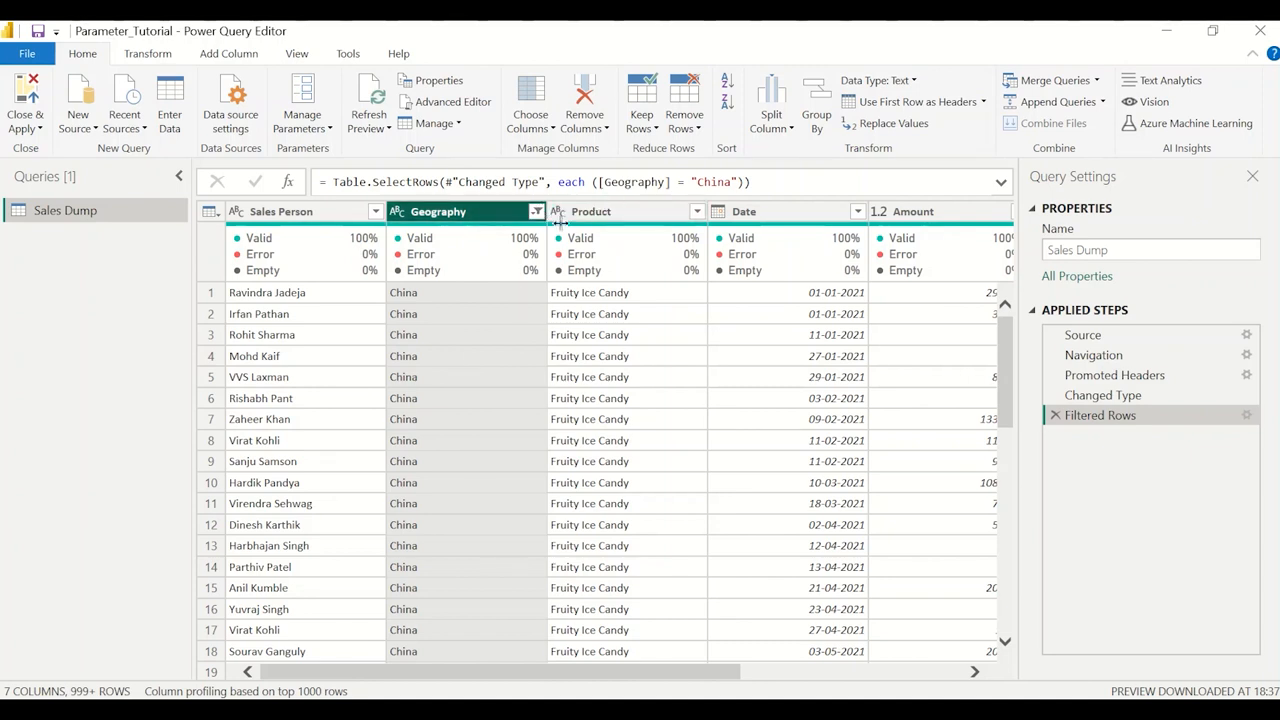
Delete the Filtered Rows step from the Sales Dump query
{"action": "left_click", "coordinate": [1055, 415]}
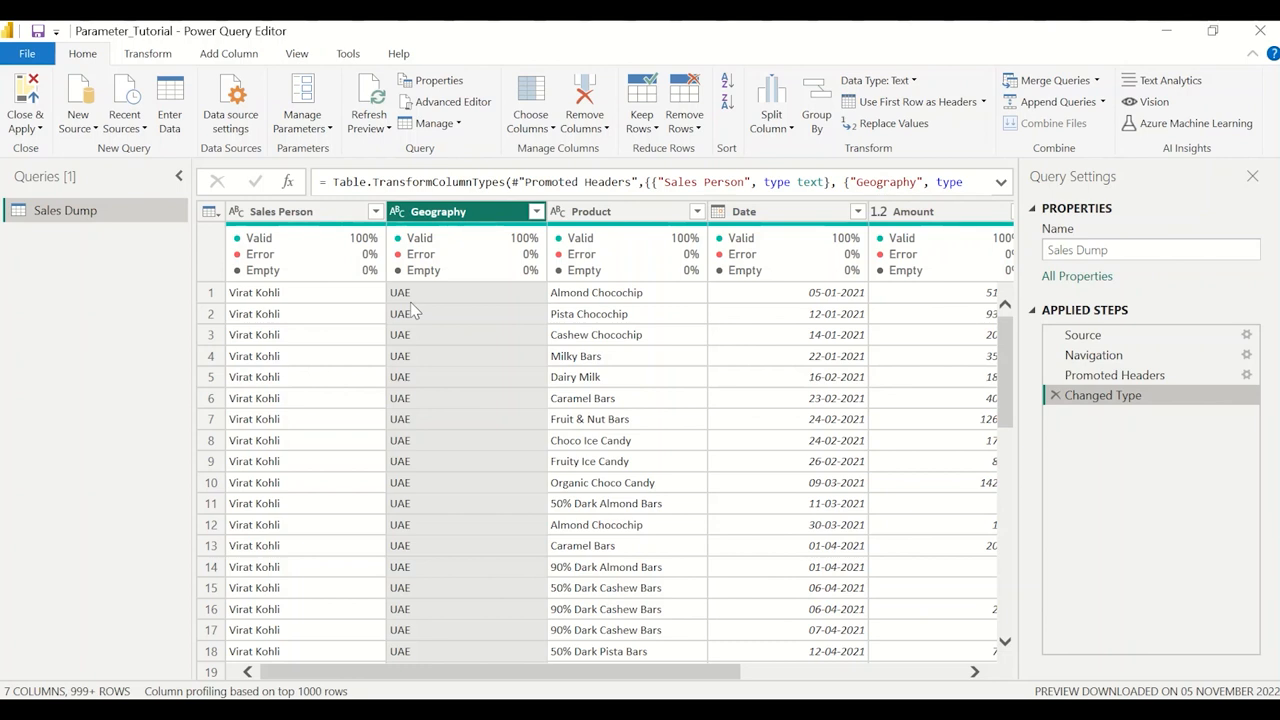
Start a new query parameter and name it Country_P
{"action": "left_click", "coordinate": [327, 130]}
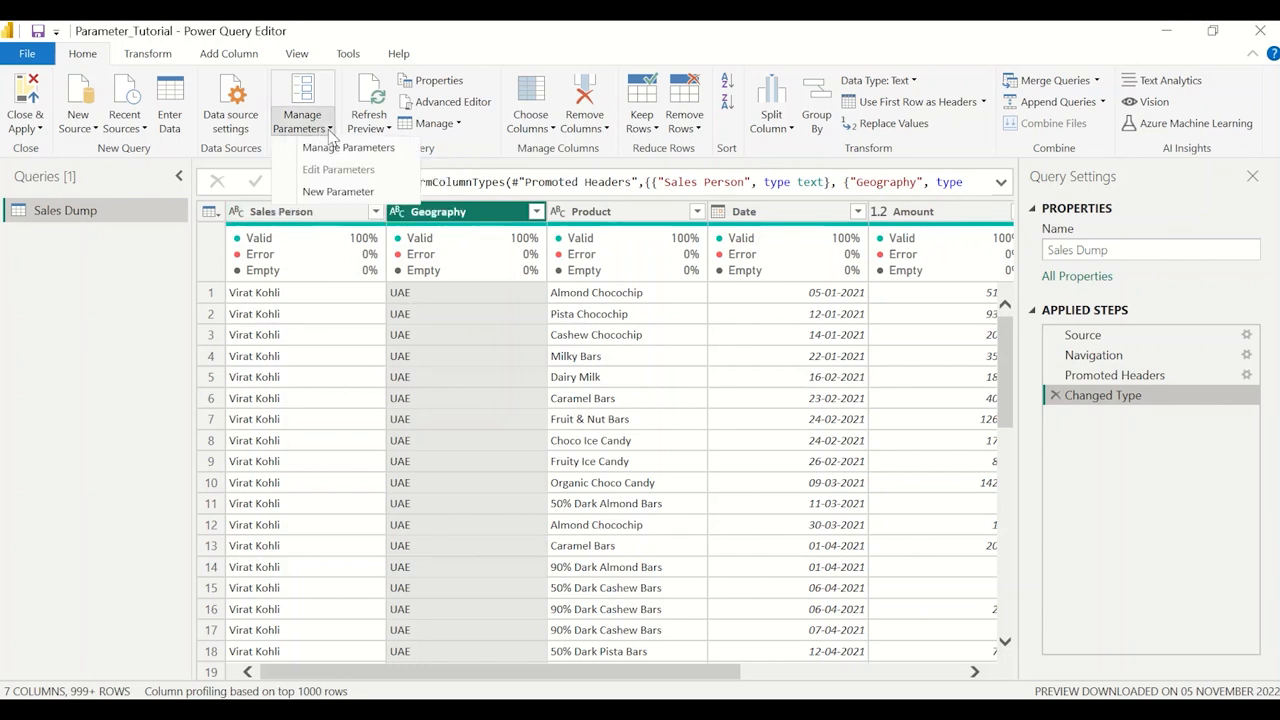
{"action": "left_click", "coordinate": [337, 192]}
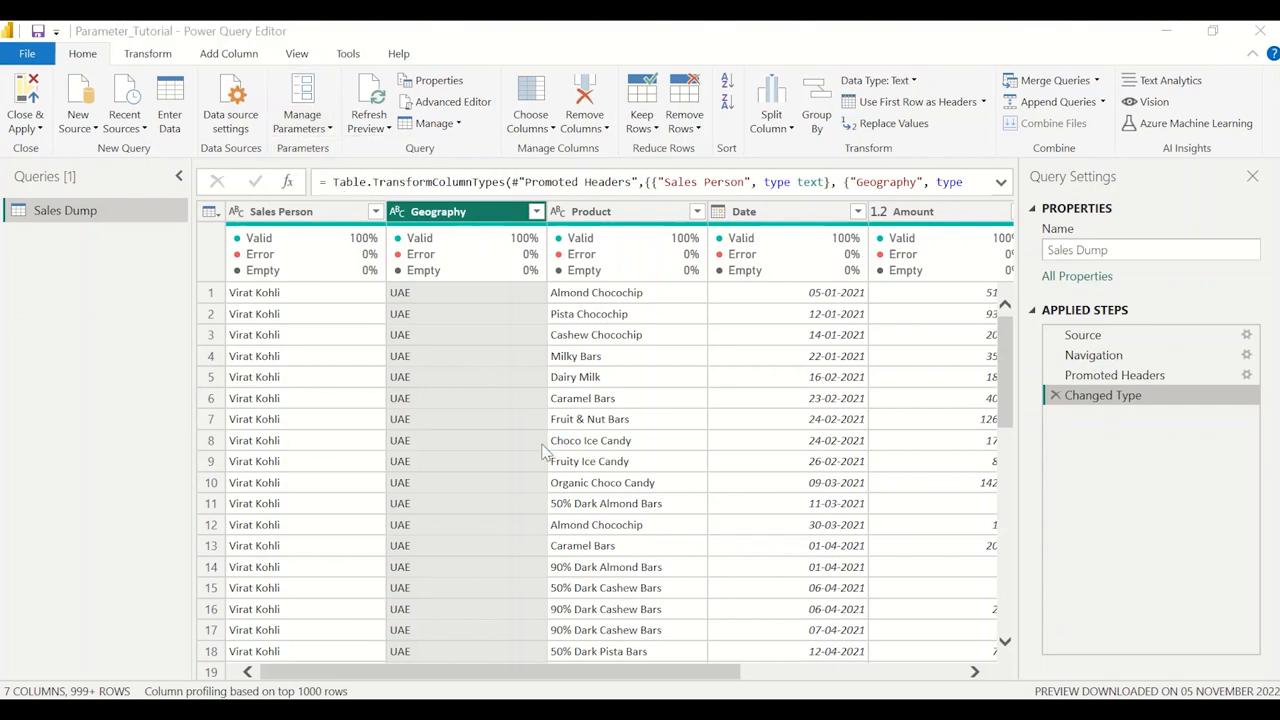
{"action": "left_click_drag", "start_coordinate": [514, 89], "coordinate": [441, 71]}
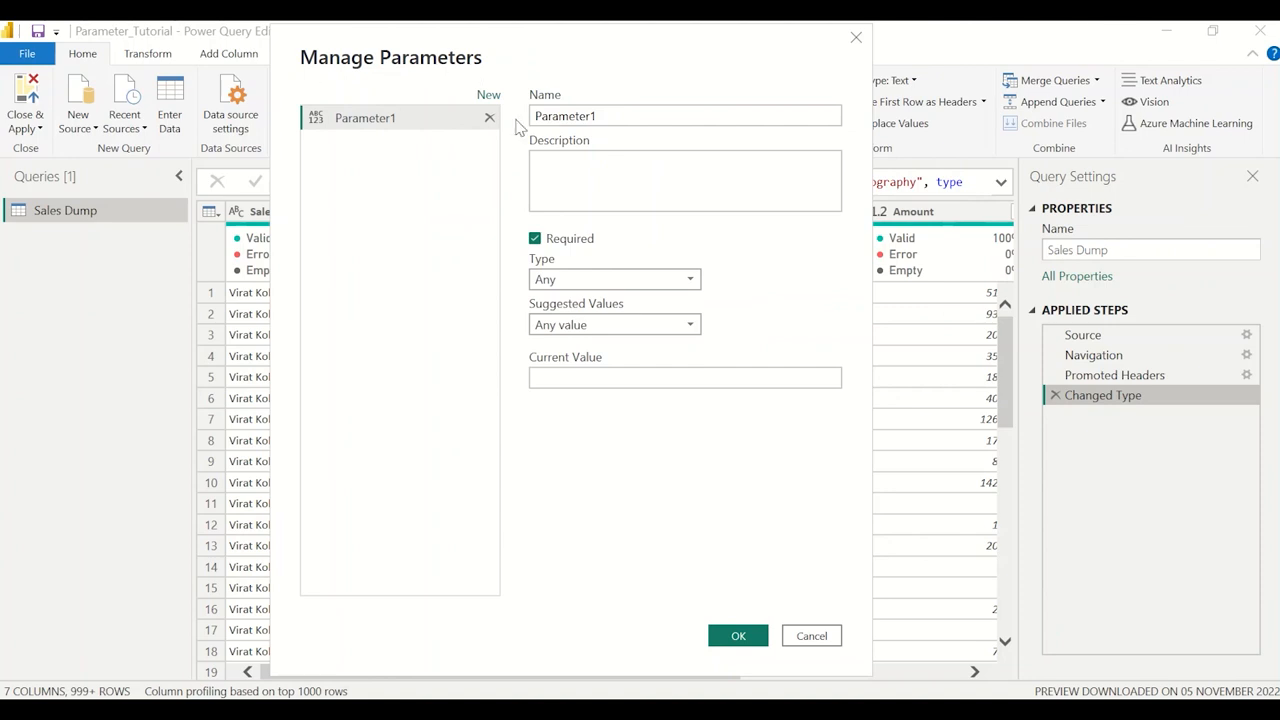
{"action": "double_click", "coordinate": [612, 116]}
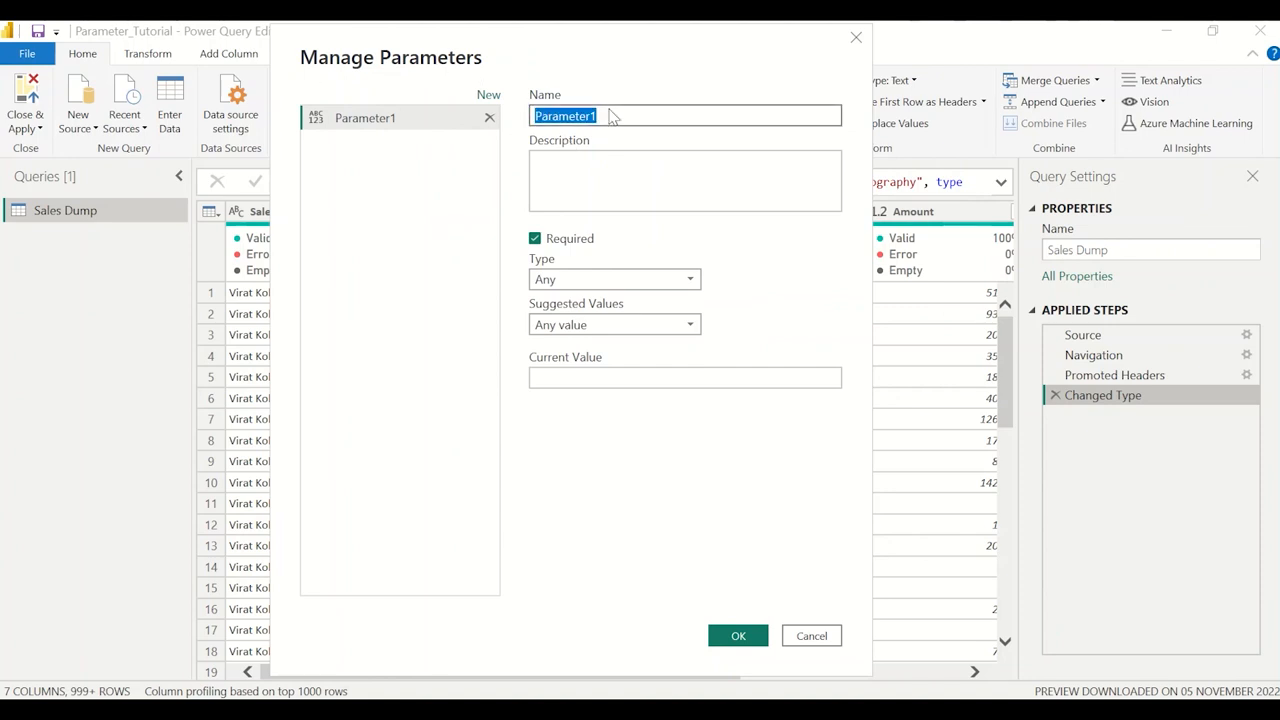
{"action": "type", "text": "Country"}
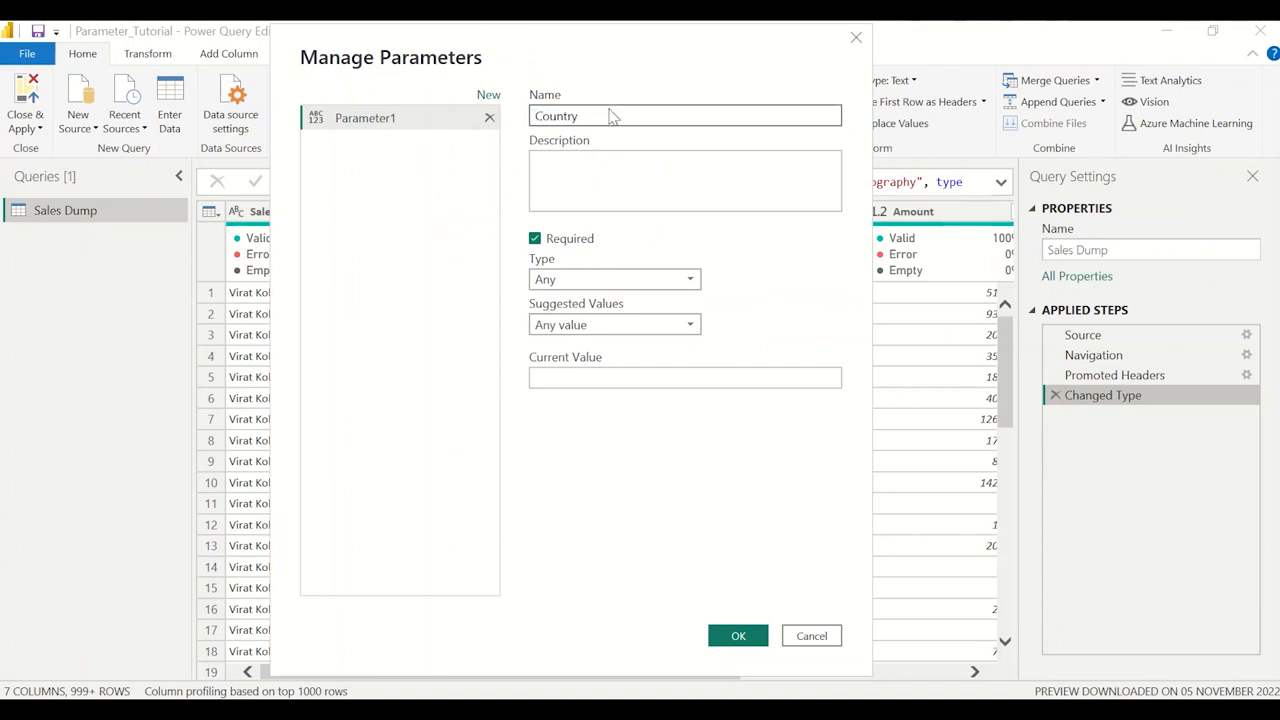
{"action": "type", "text": "_P"}
Describe the parameter as "This Parameter will help to filter particular country at one time."
{"action": "left_click", "coordinate": [621, 165]}
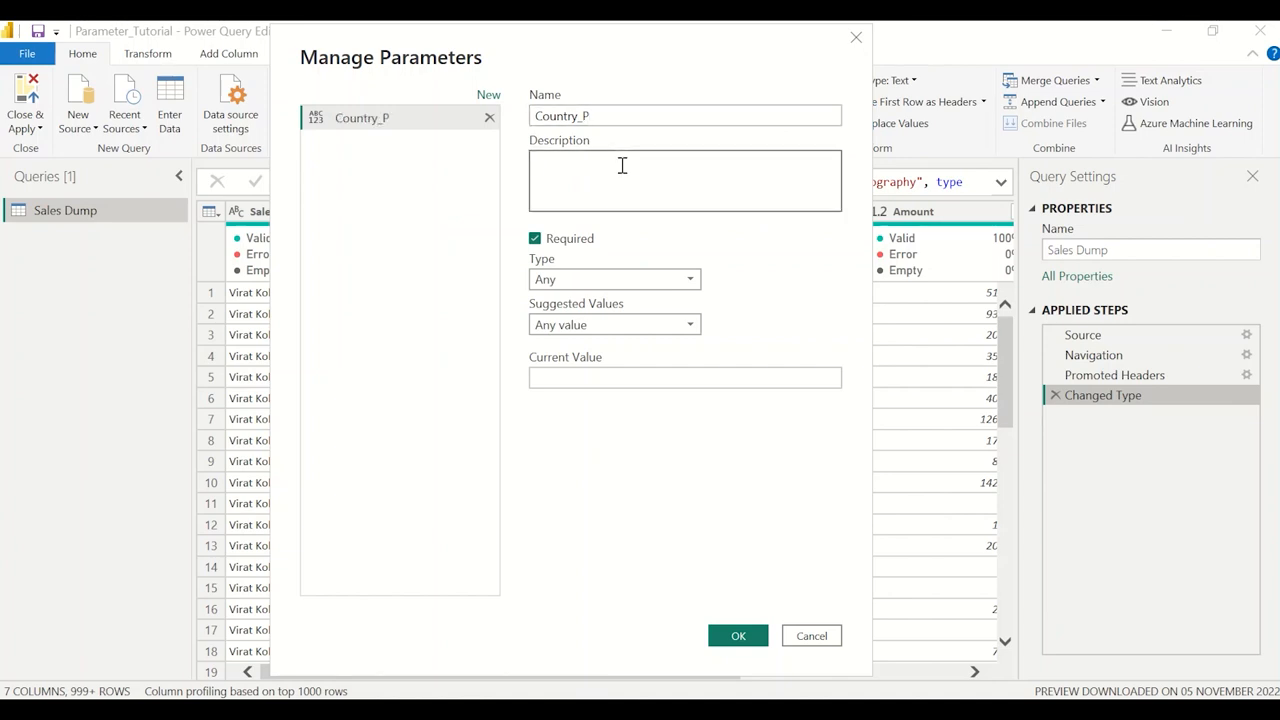
{"action": "type", "text": "This Parameter will hep"}
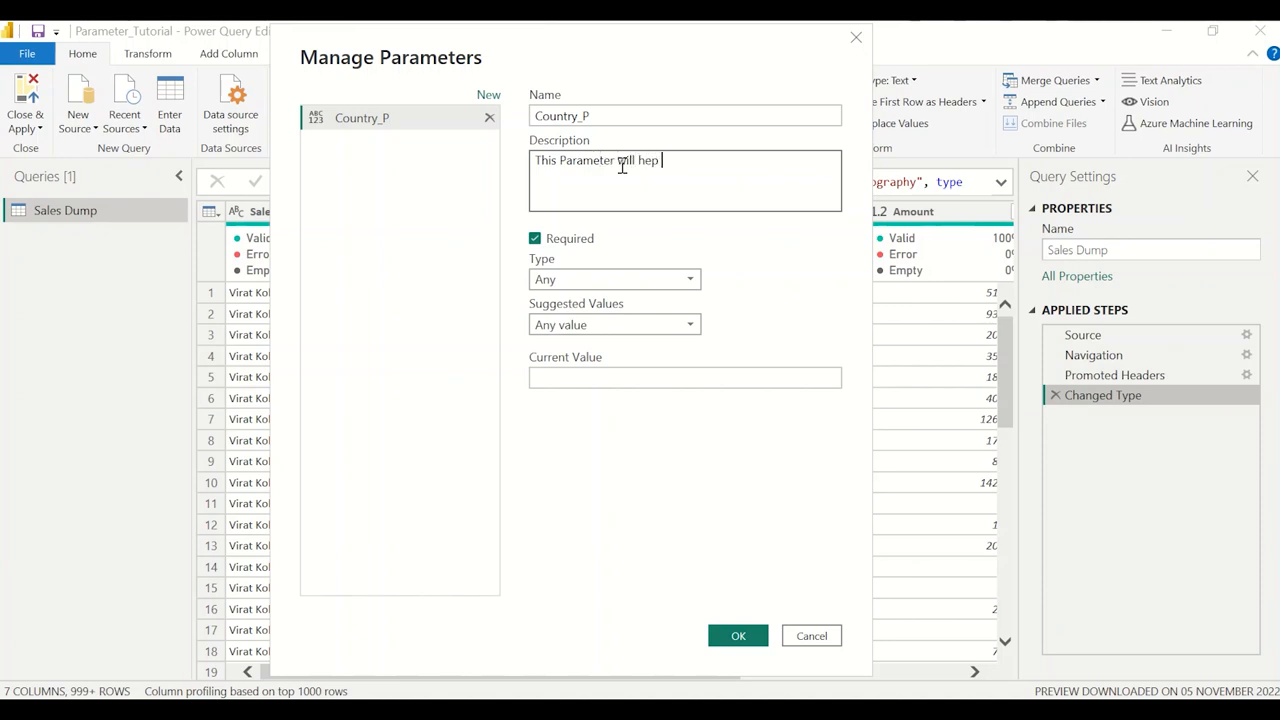
{"action": "key", "text": "BackSpace"}
{"action": "type", "text": "lp to filter particular count"}
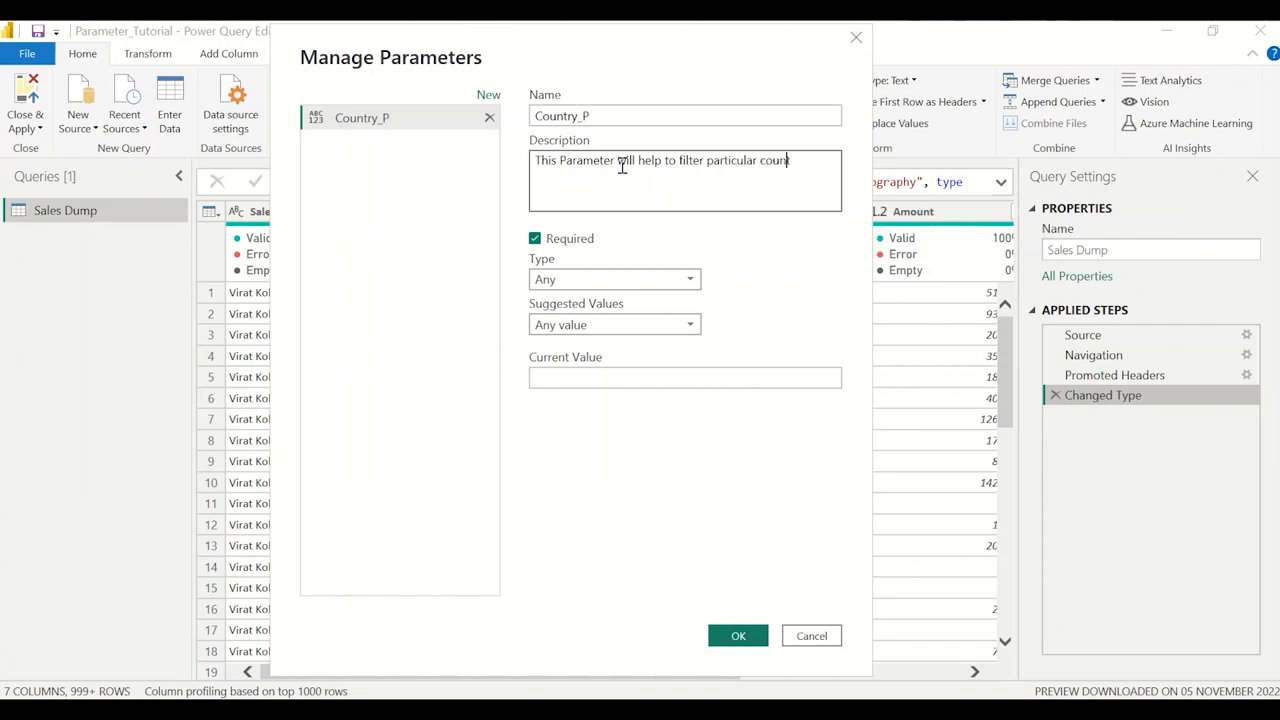
{"action": "type", "text": "ry at one time."}
Make the Country_P parameter not required and set its type to Text
{"action": "left_click", "coordinate": [574, 241]}
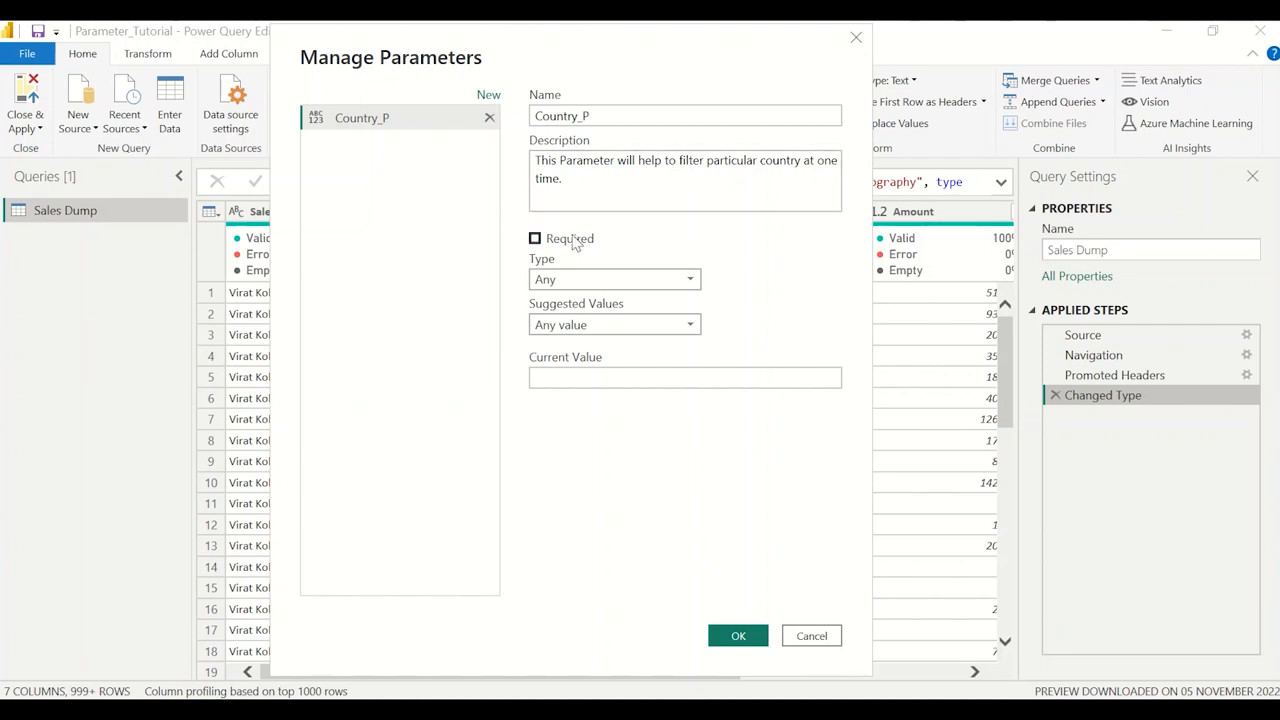
{"action": "left_click", "coordinate": [594, 279]}
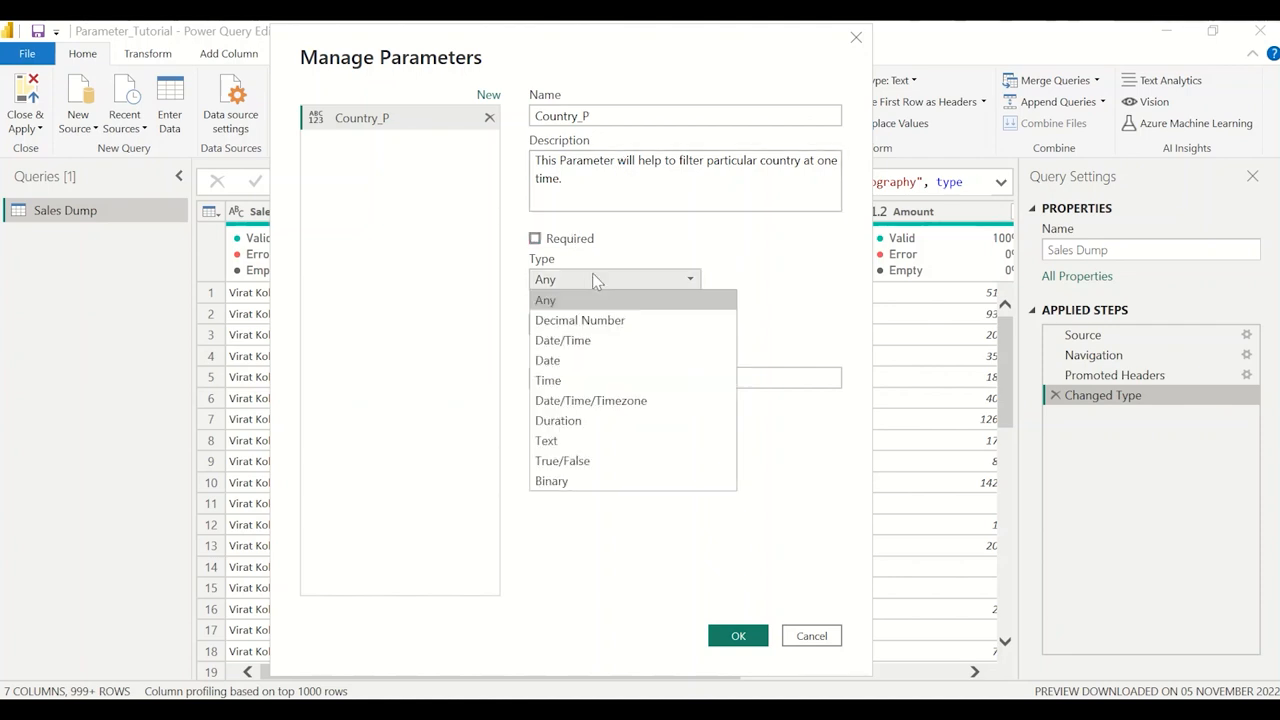
{"action": "left_click", "coordinate": [610, 440]}
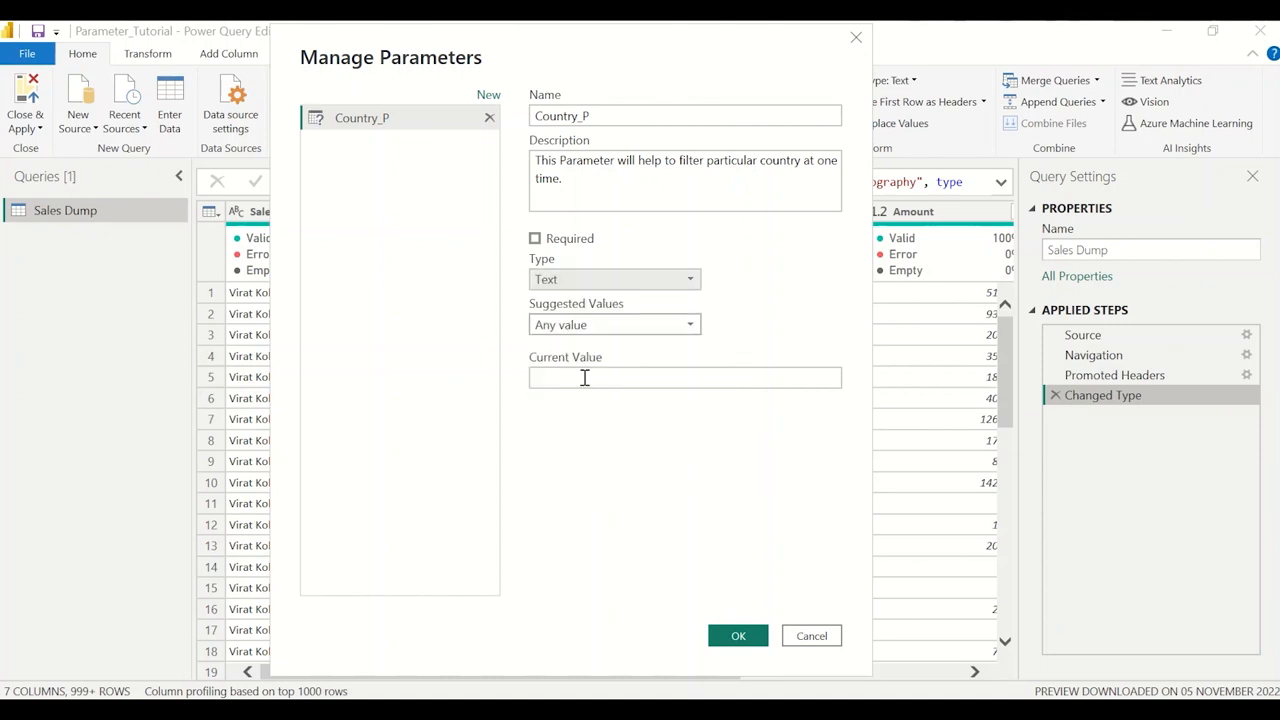
Set Country_P's suggested values to a list of values and enter India and China as the first two entries
{"action": "left_click", "coordinate": [582, 328]}
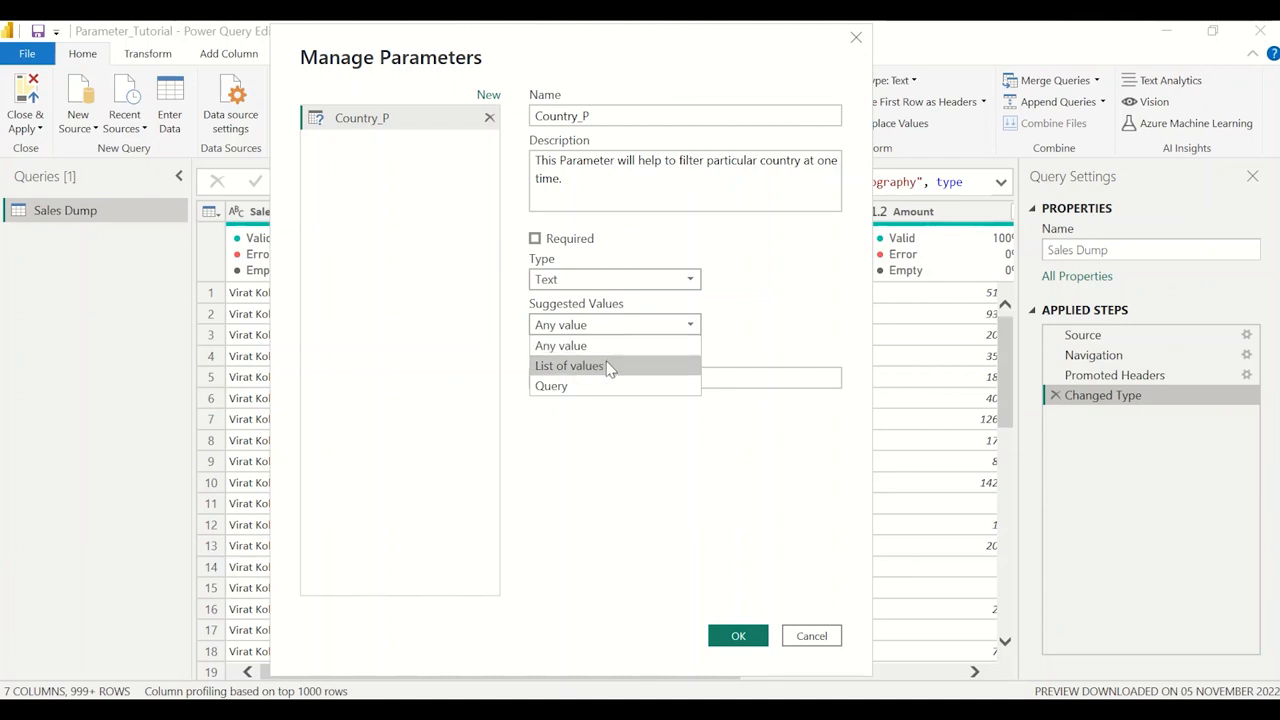
{"action": "left_click", "coordinate": [569, 368]}
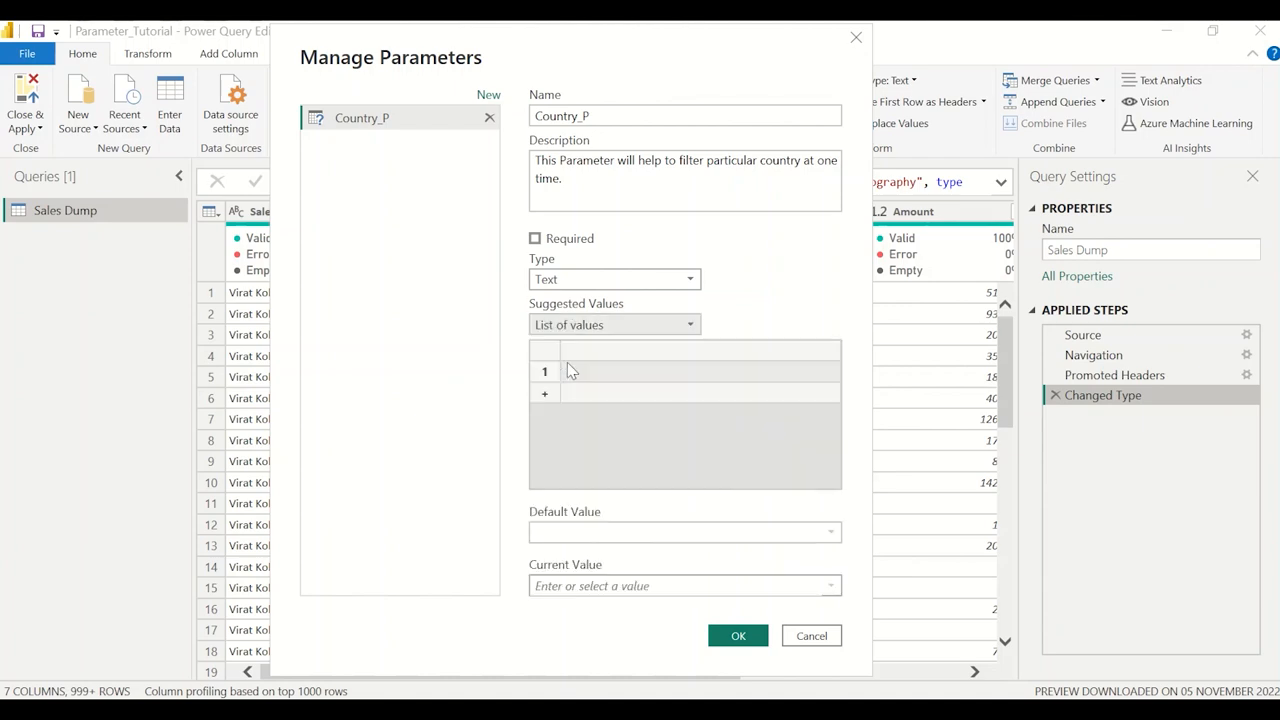
{"action": "left_click", "coordinate": [640, 371]}
{"action": "type", "text": "India"}
{"action": "key", "text": "Return"}
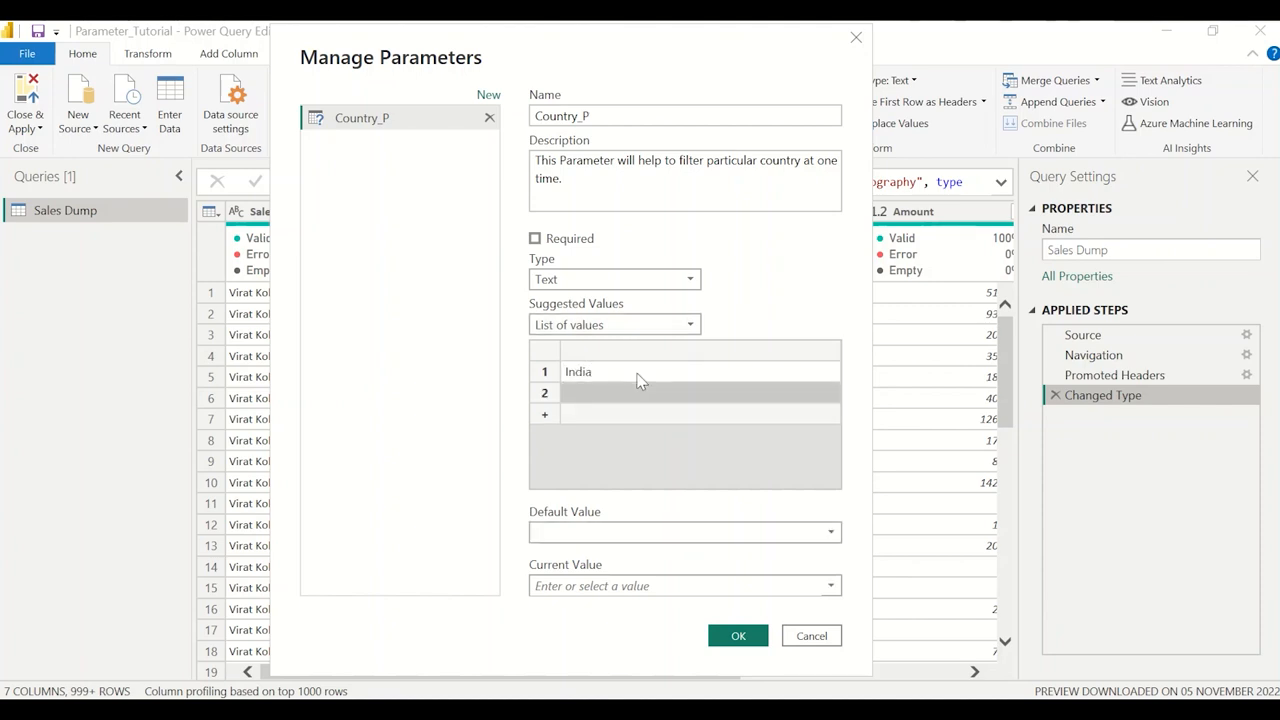
{"action": "type", "text": "China"}
{"action": "key", "text": "Return"}
Extend the list of suggested values with UAE, Singapore and Bhutan
{"action": "type", "text": "UA"}
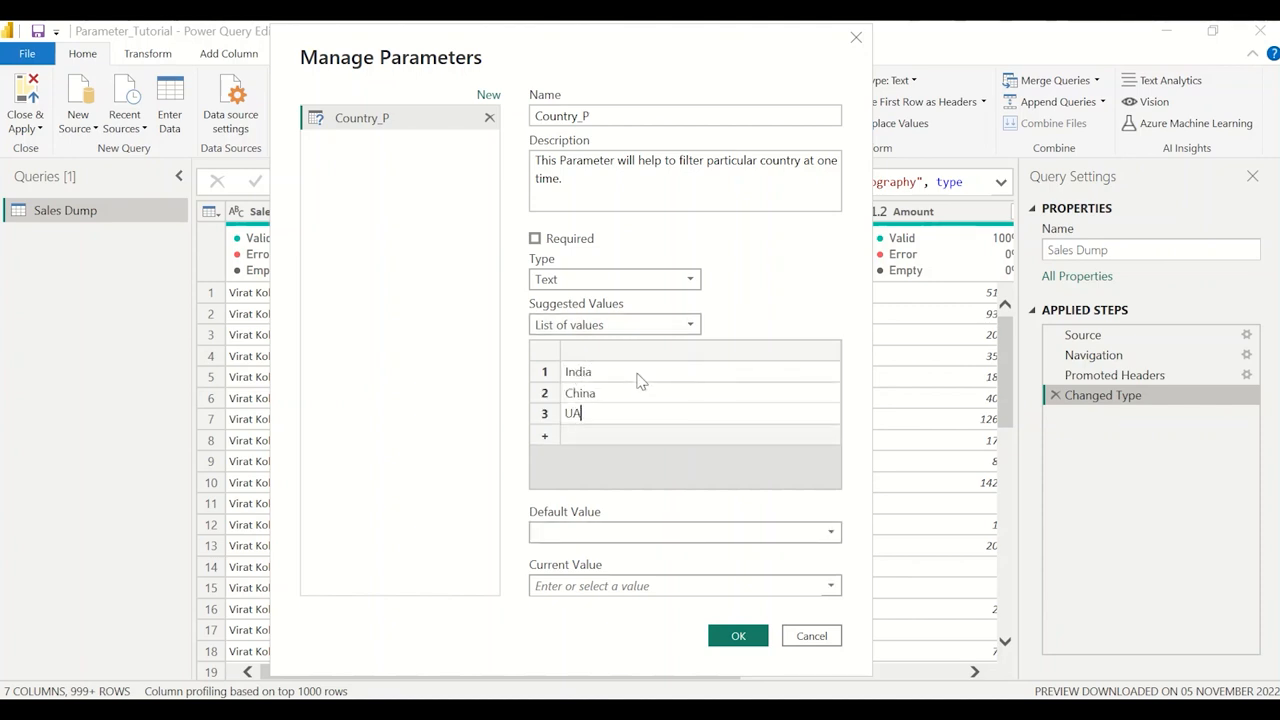
{"action": "type", "text": "E"}
{"action": "key", "text": "BackSpace"}
{"action": "key", "text": "BackSpace"}
{"action": "key", "text": "BackSpace"}
{"action": "type", "text": "Singapor"}
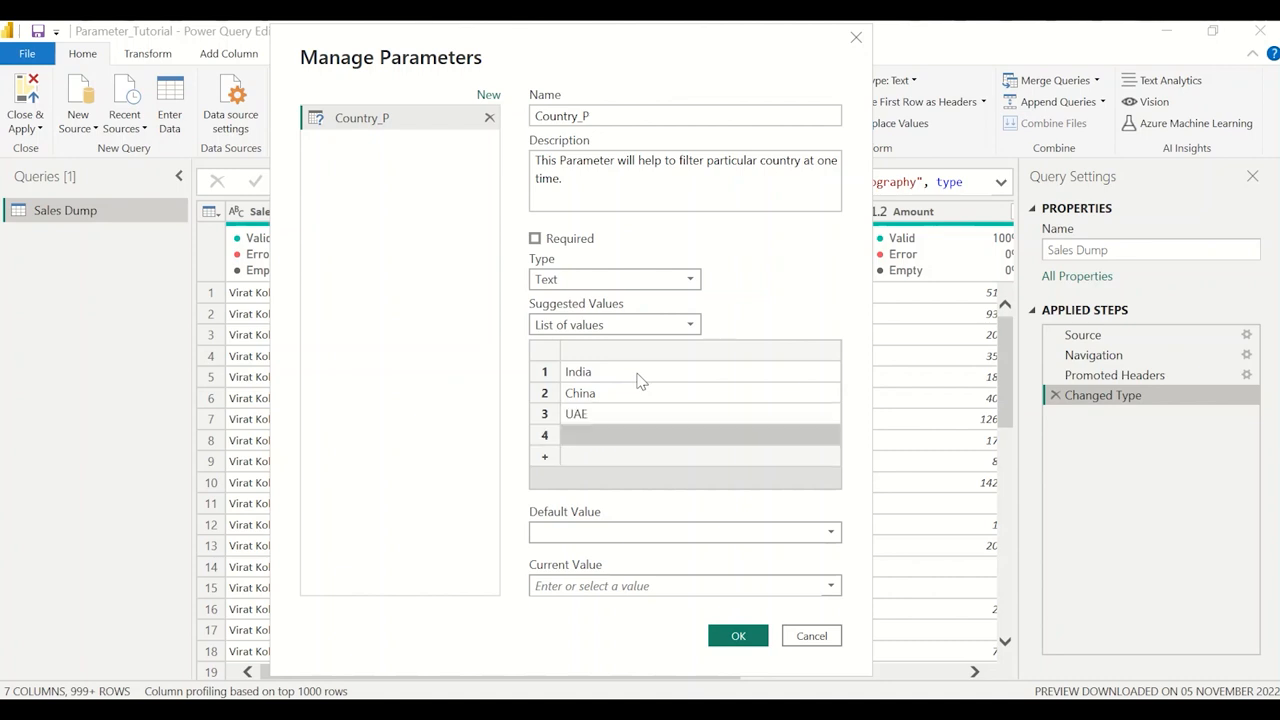
{"action": "type", "text": "S"}
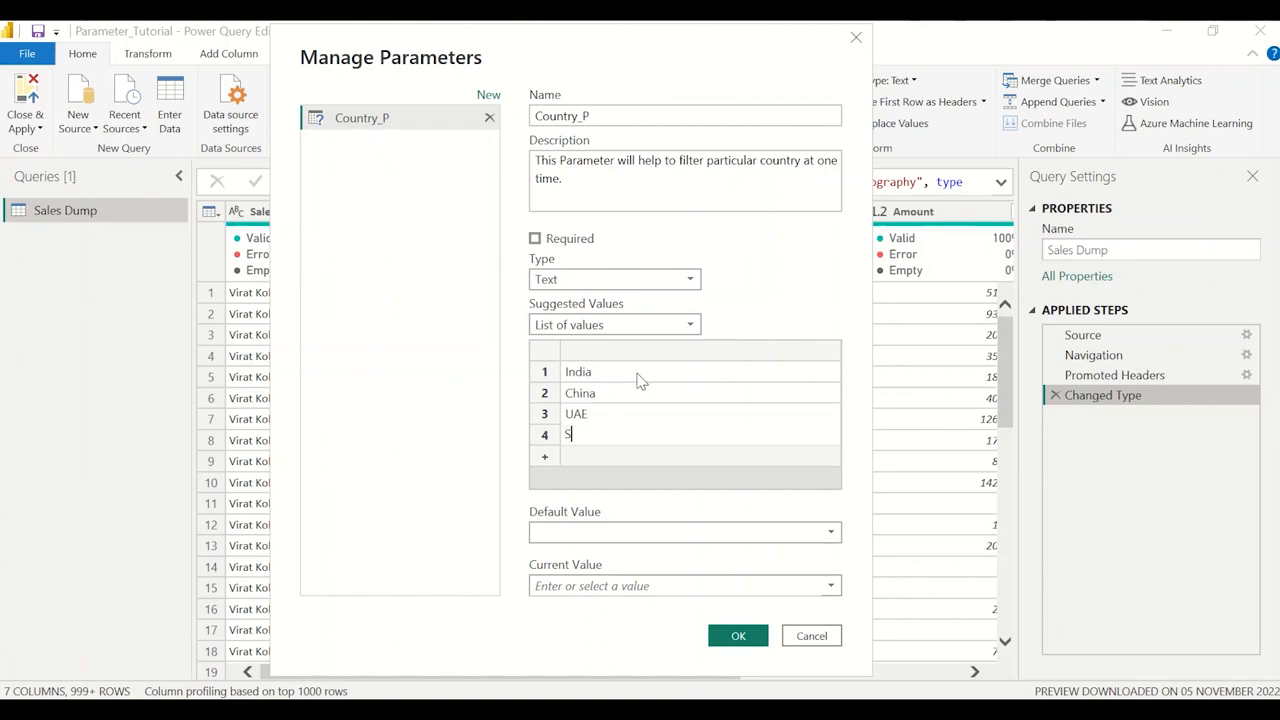
{"action": "type", "text": "ingapore"}
{"action": "key", "text": "Return"}
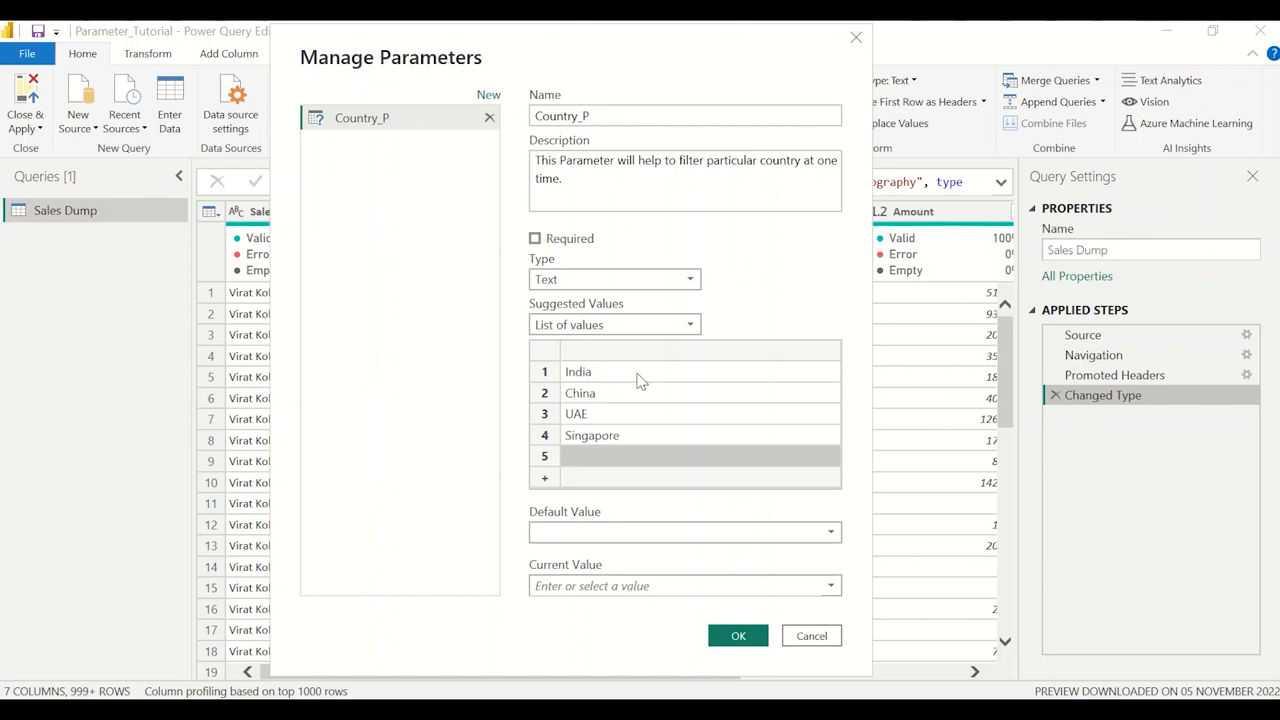
{"action": "type", "text": "Bhutan"}
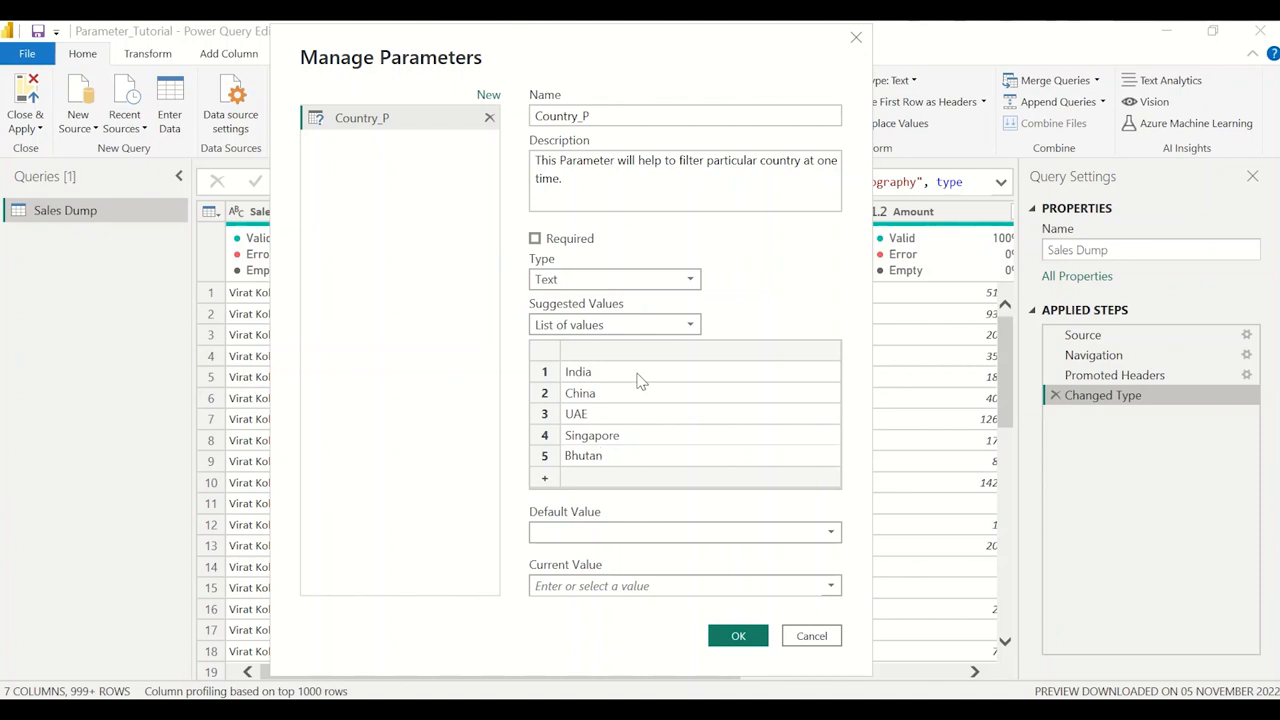
Set both the default and current value of Country_P to India and create the parameter
{"action": "left_click", "coordinate": [656, 526]}
{"action": "left_click", "coordinate": [649, 574]}
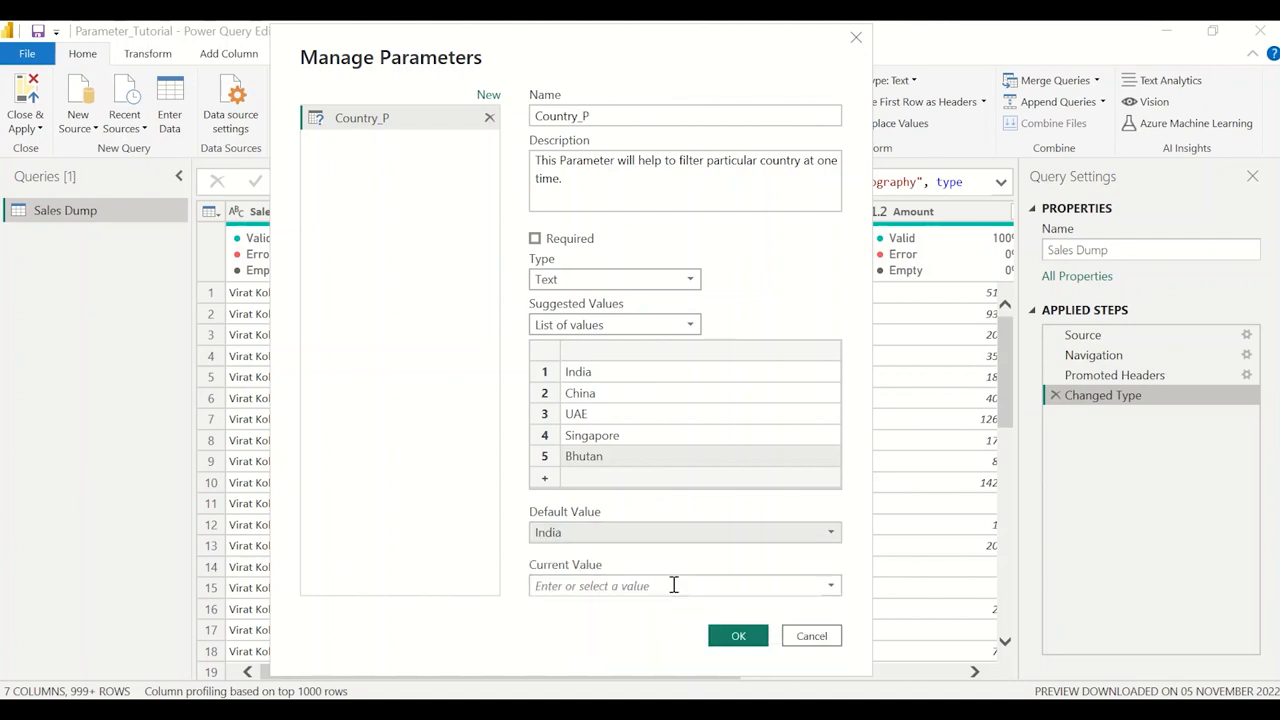
{"action": "left_click", "coordinate": [674, 585]}
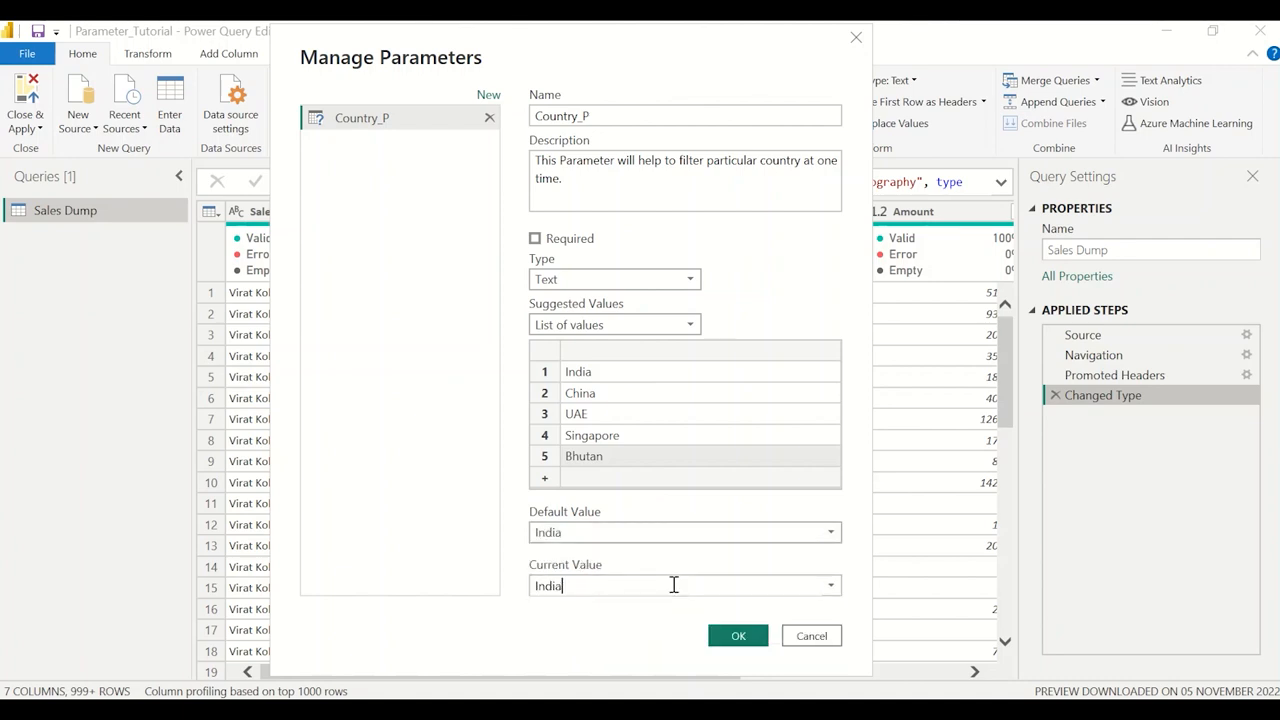
{"action": "left_click", "coordinate": [745, 638]}
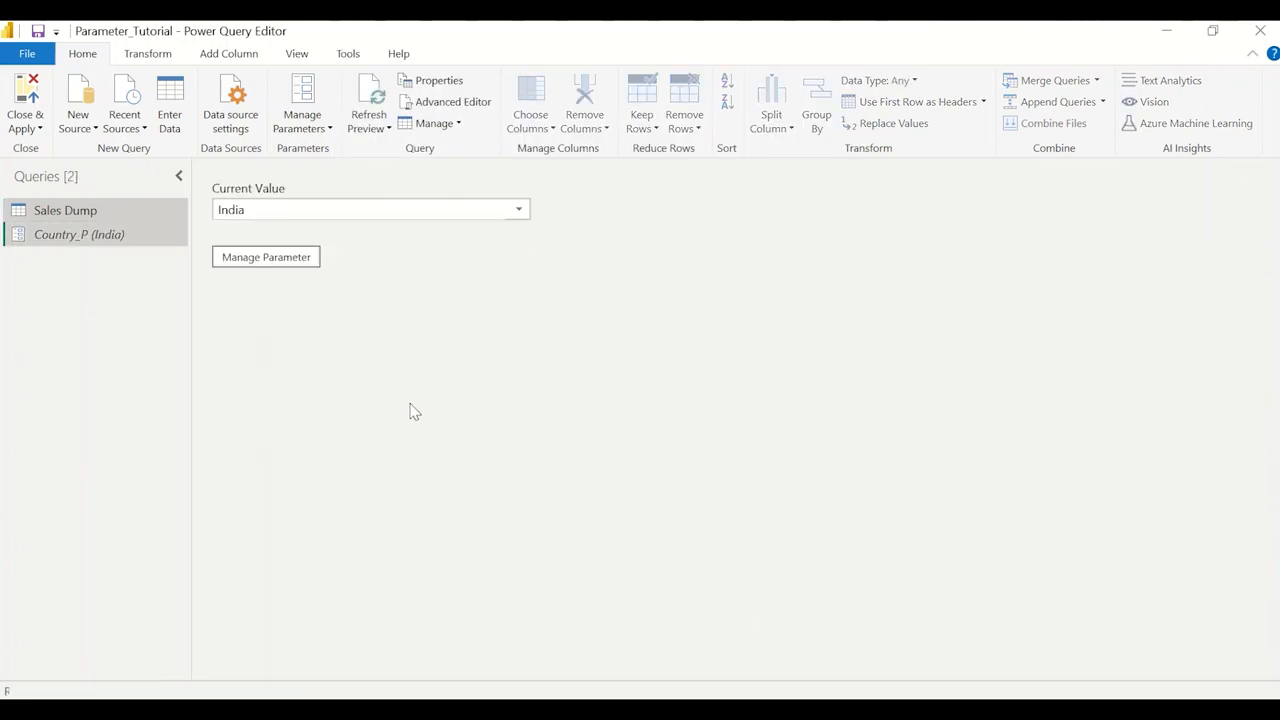
Load the full list of Geography values in Sales Dump and add Japan to Country_P's suggested values
{"action": "double_click", "coordinate": [270, 216]}
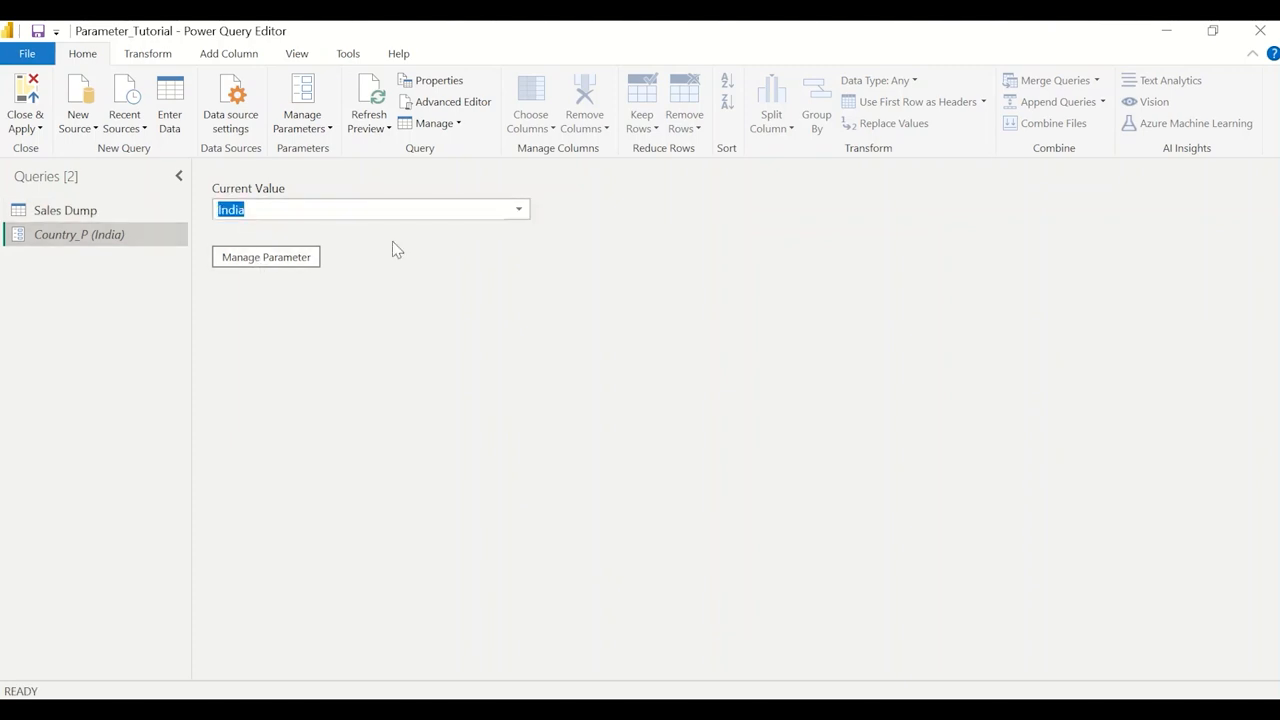
{"action": "left_click", "coordinate": [119, 212]}
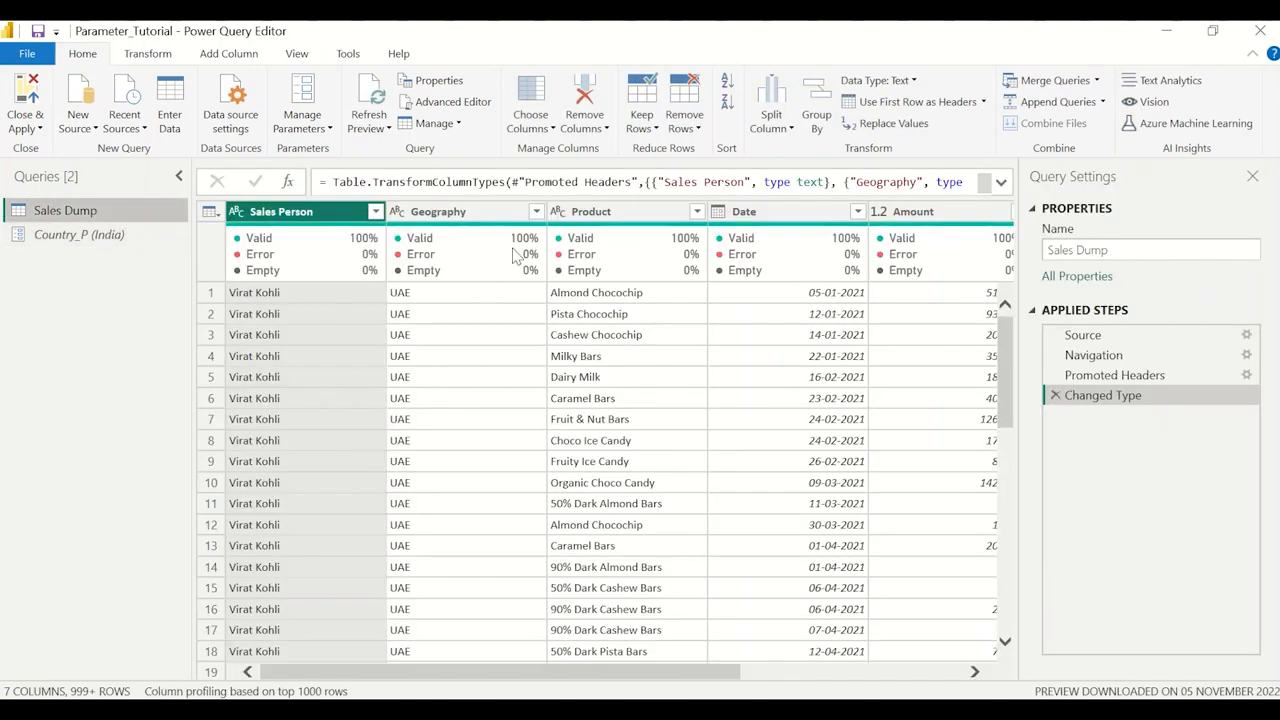
{"action": "left_click", "coordinate": [536, 211]}
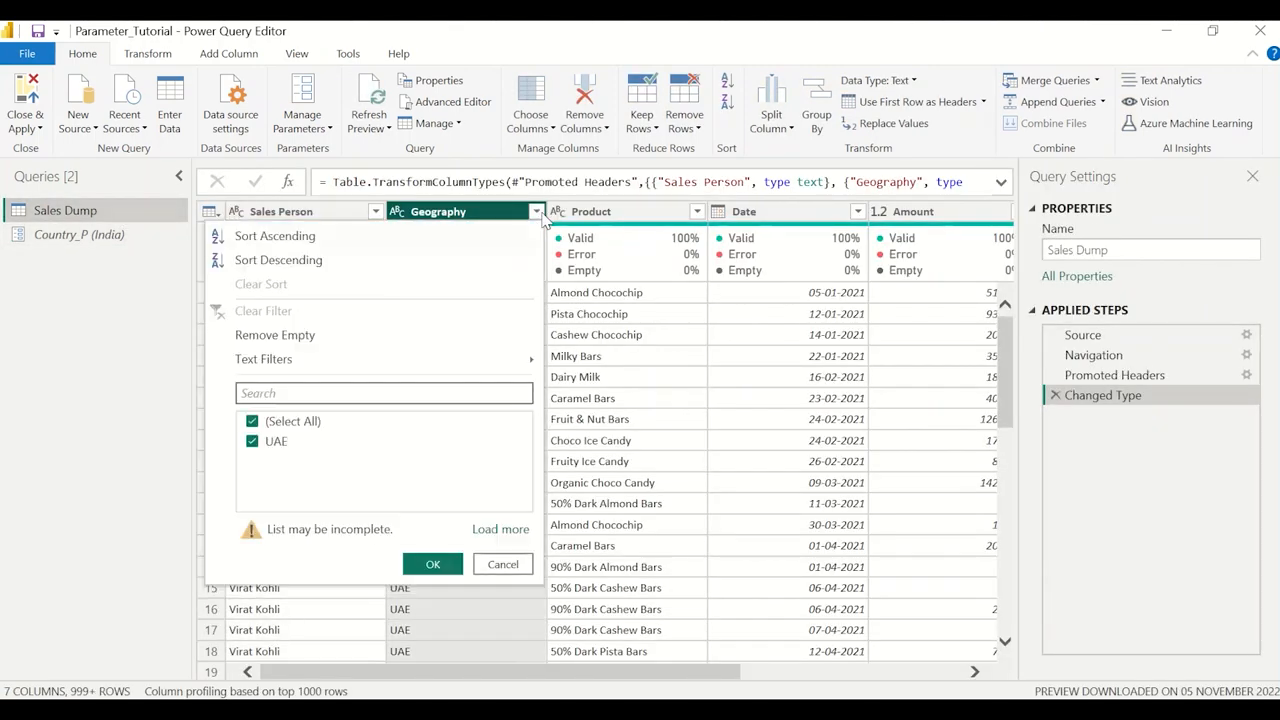
{"action": "left_click", "coordinate": [503, 529]}
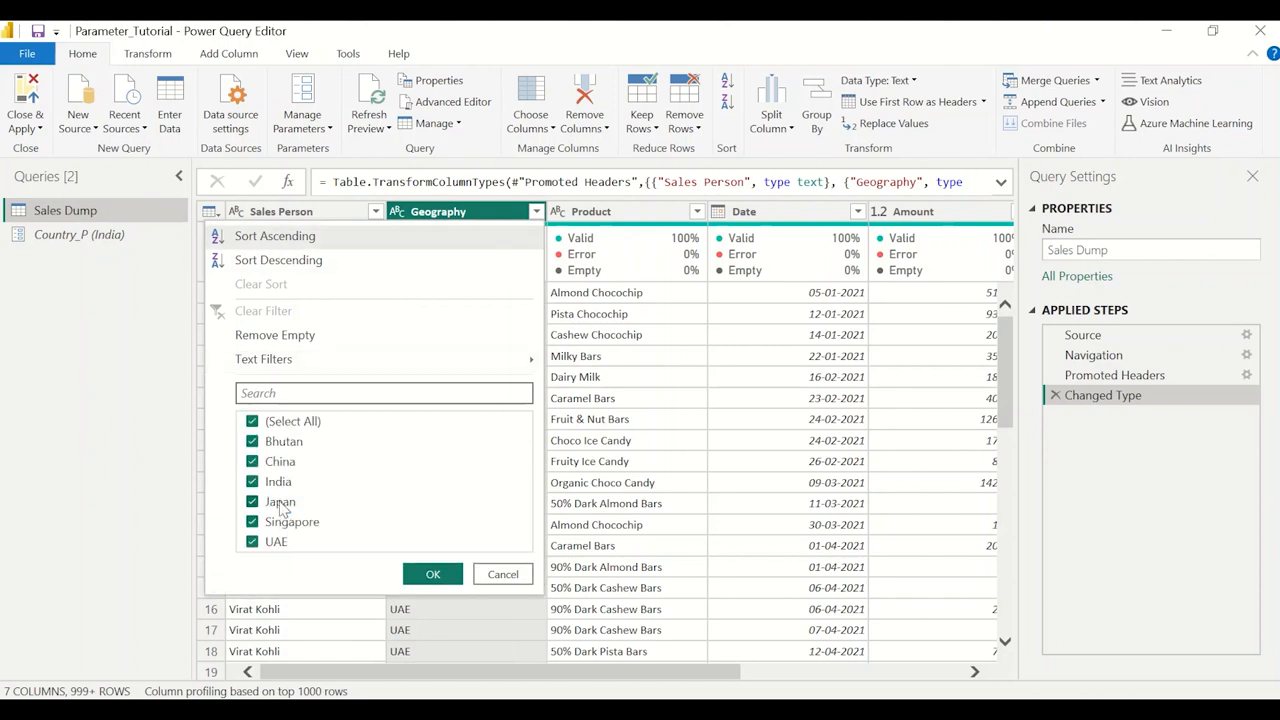
{"action": "left_click", "coordinate": [118, 234]}
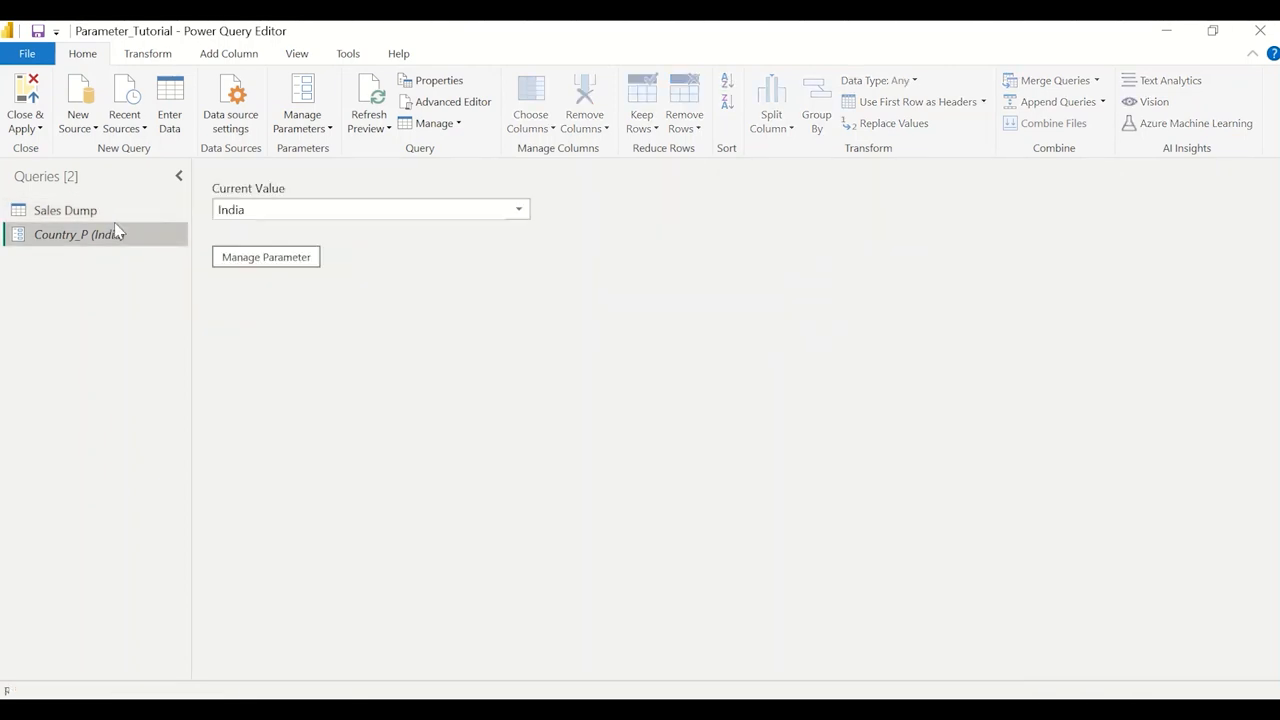
{"action": "left_click", "coordinate": [288, 257]}
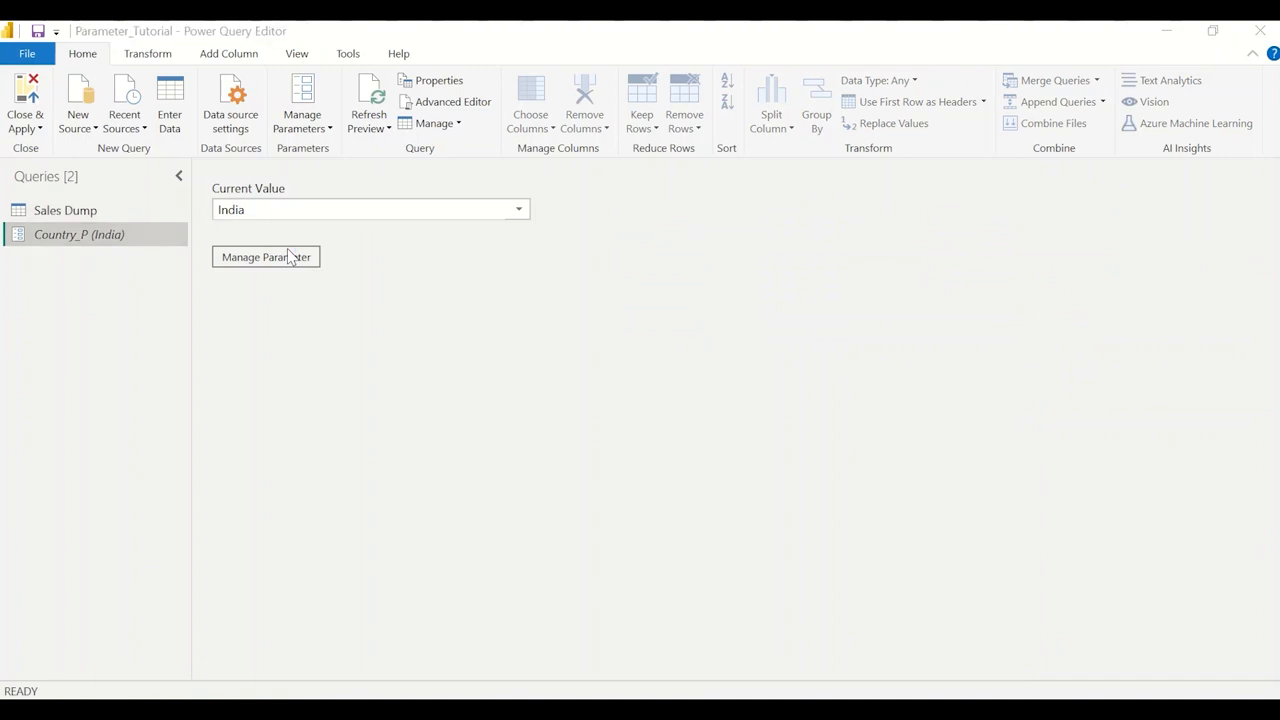
{"action": "left_click", "coordinate": [664, 489]}
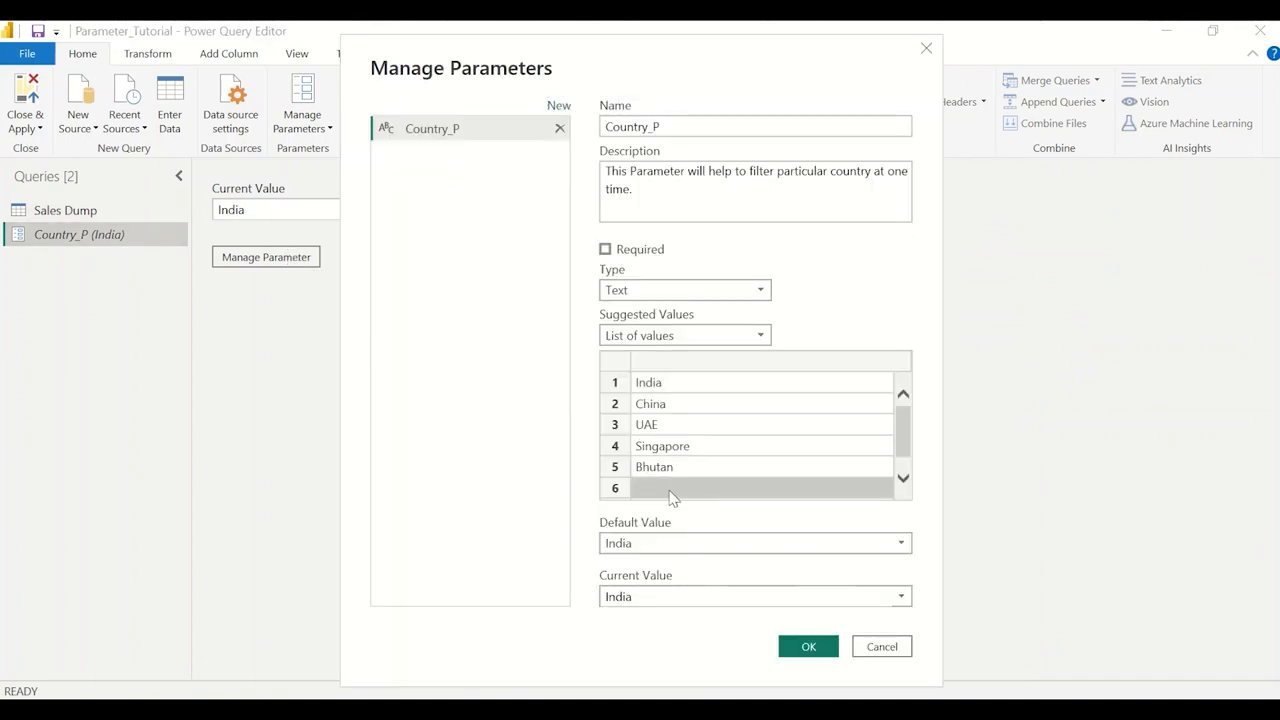
{"action": "type", "text": "Japa"}
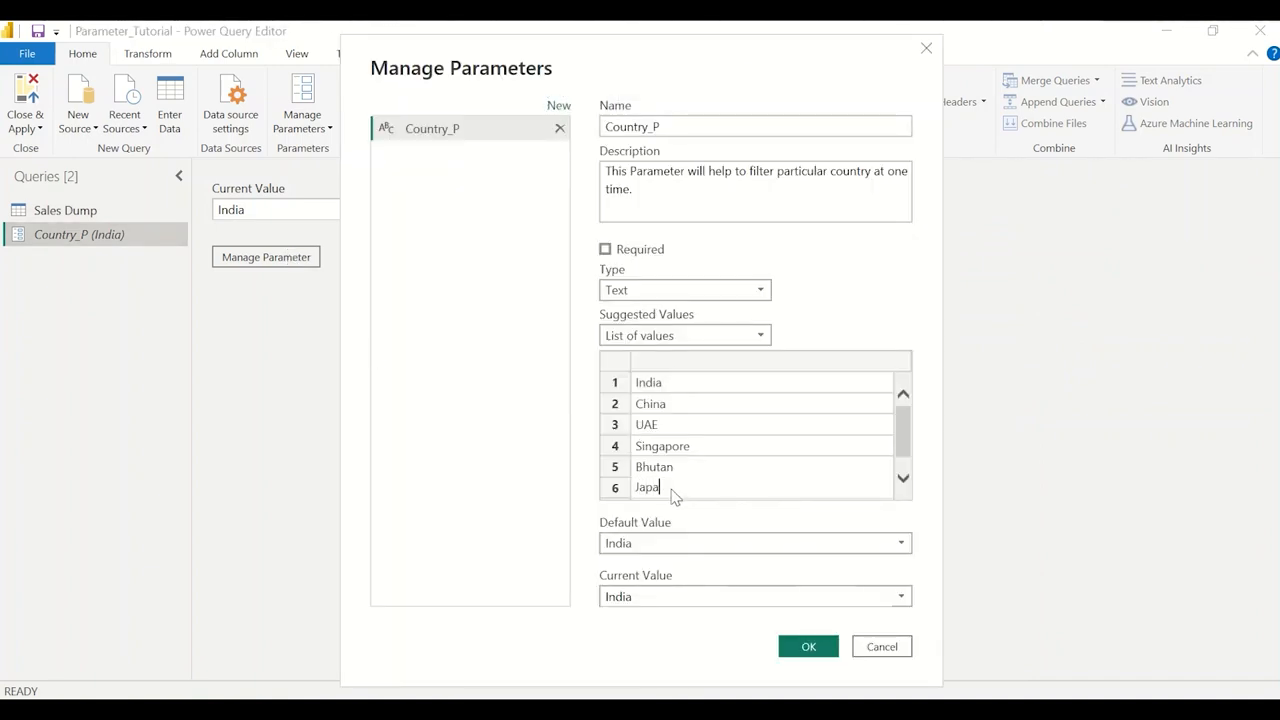
{"action": "type", "text": "n"}
{"action": "left_click", "coordinate": [723, 516]}
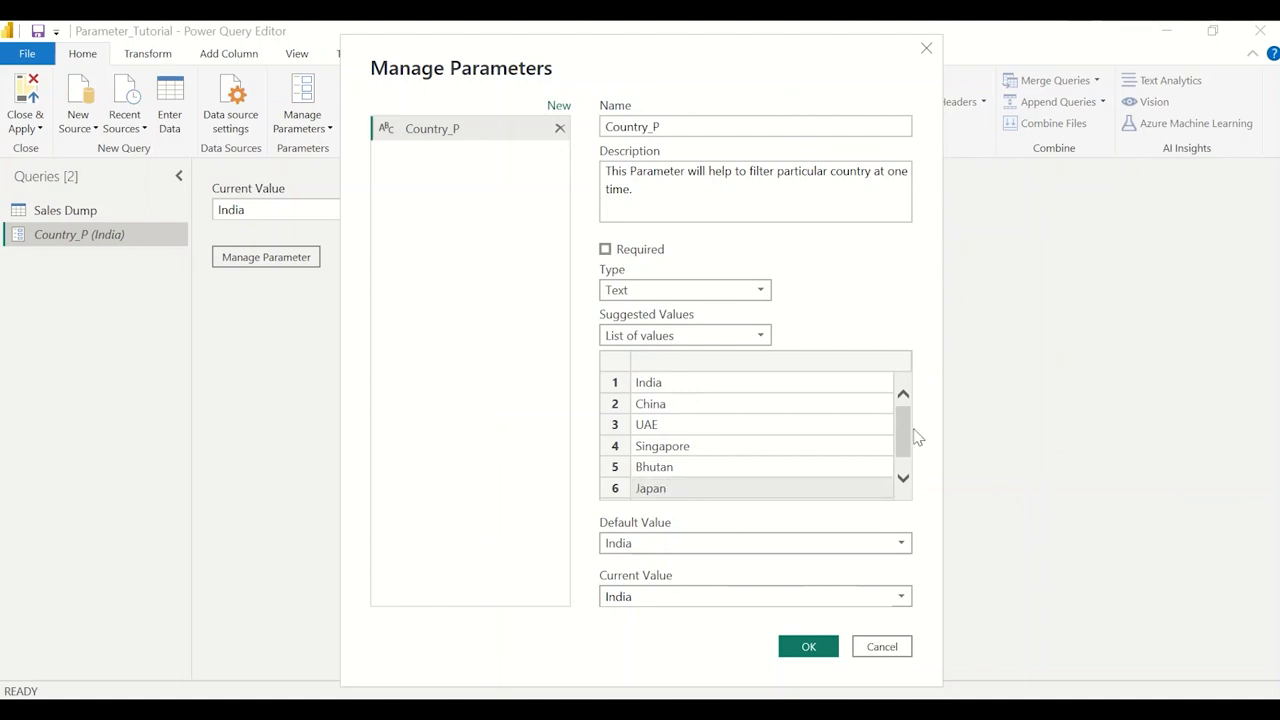
{"action": "scroll", "coordinate": [857, 437], "scroll_direction": "down", "scroll_amount": 1}
{"action": "scroll", "coordinate": [857, 437], "scroll_direction": "up", "scroll_amount": 1}
{"action": "scroll", "coordinate": [857, 437], "scroll_direction": "down", "scroll_amount": 1}
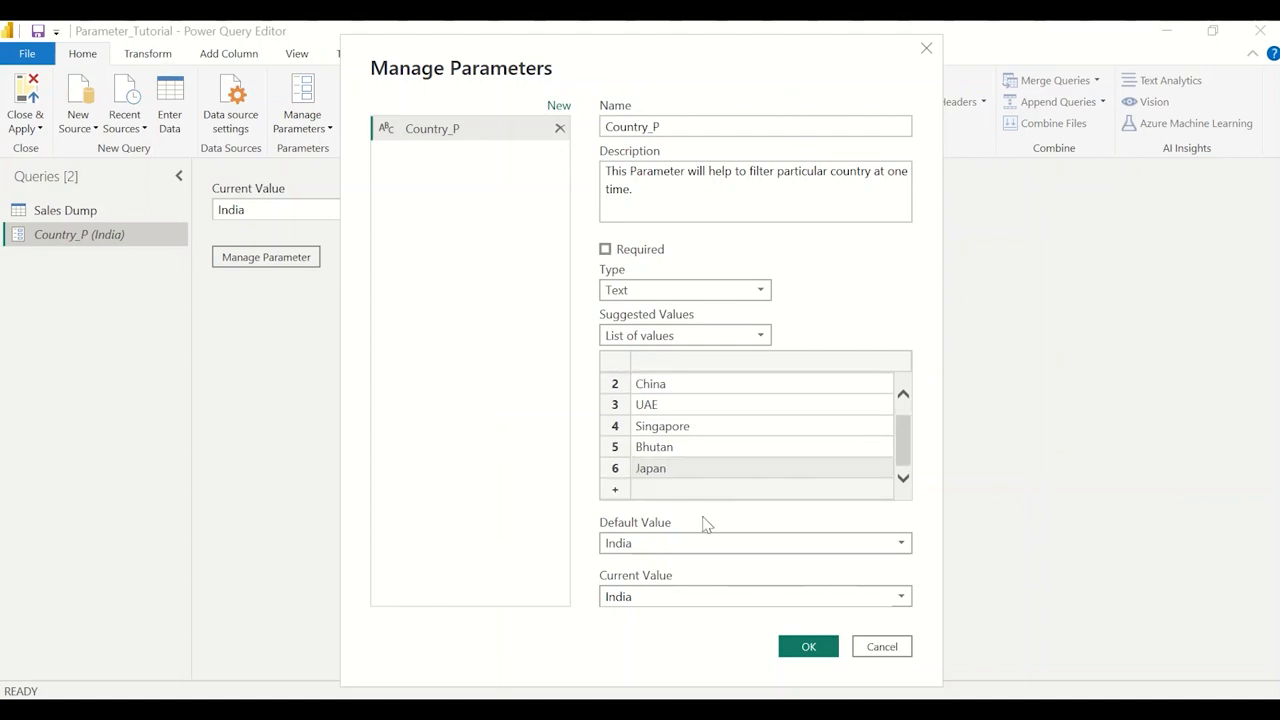
{"action": "left_click", "coordinate": [815, 646]}
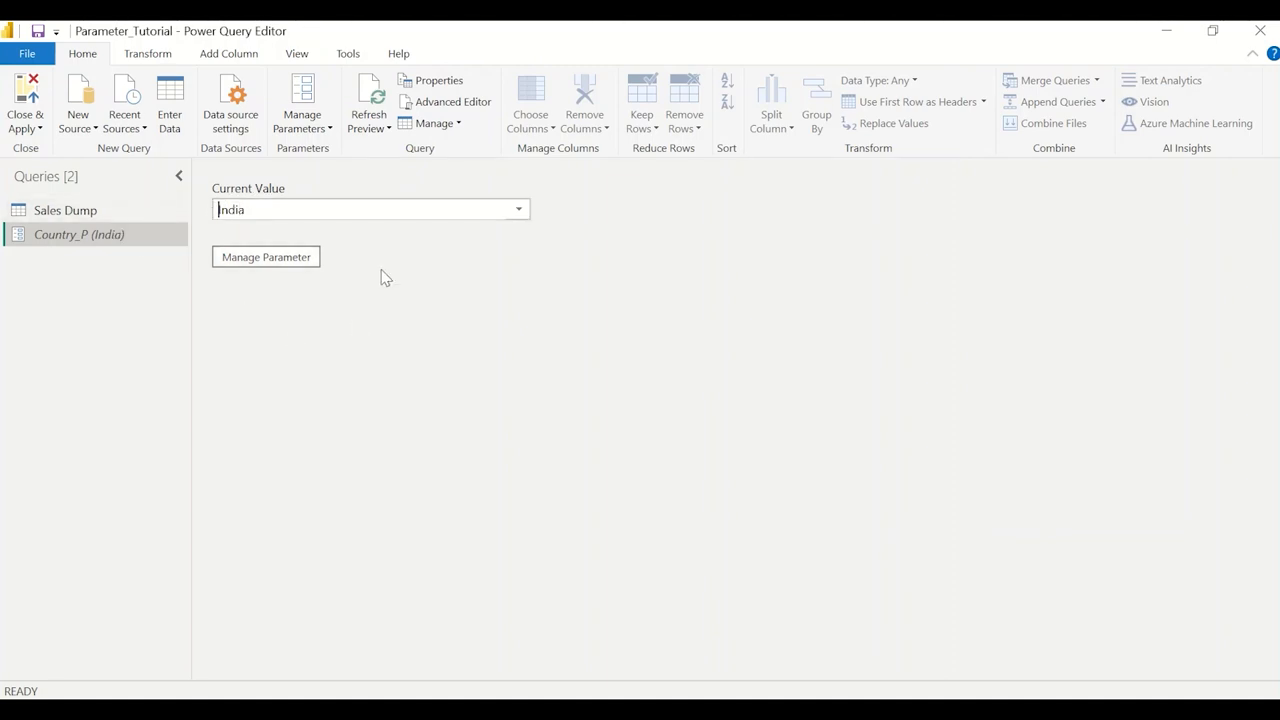
Start an Equals text filter on the Geography column of the Sales Dump query
{"action": "left_click", "coordinate": [108, 219]}
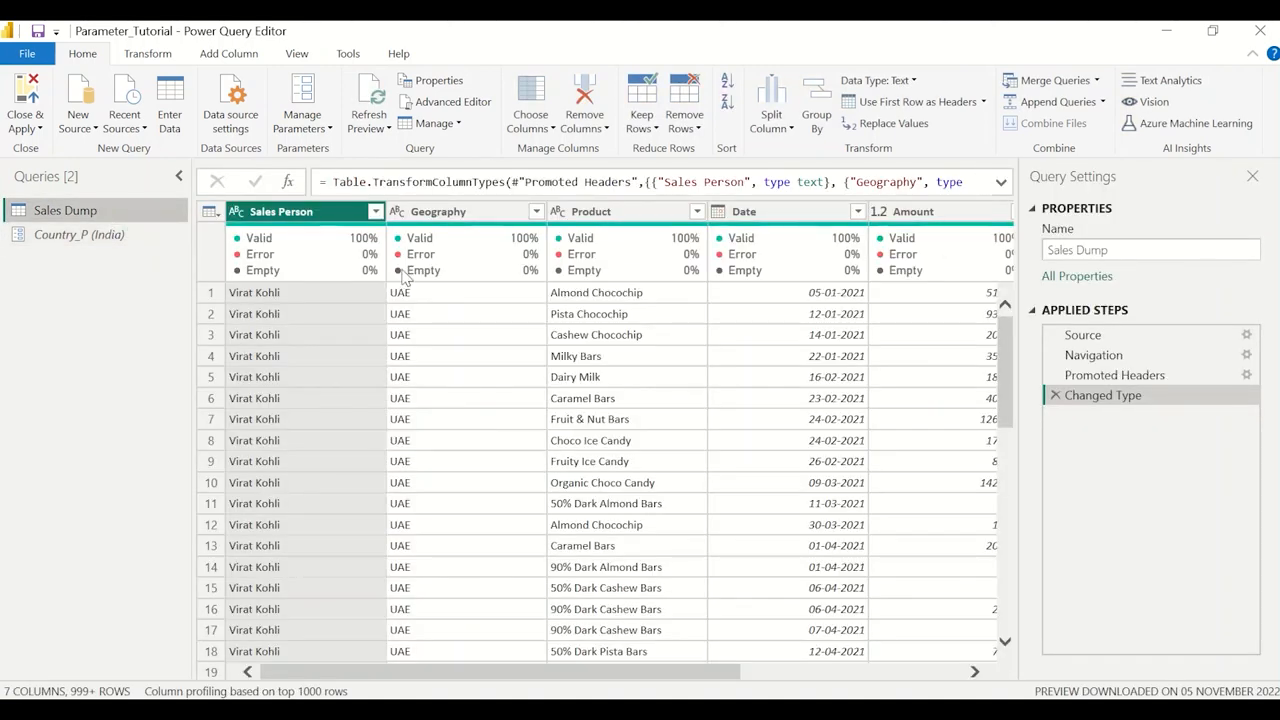
{"action": "left_click", "coordinate": [445, 213]}
{"action": "left_click", "coordinate": [535, 213]}
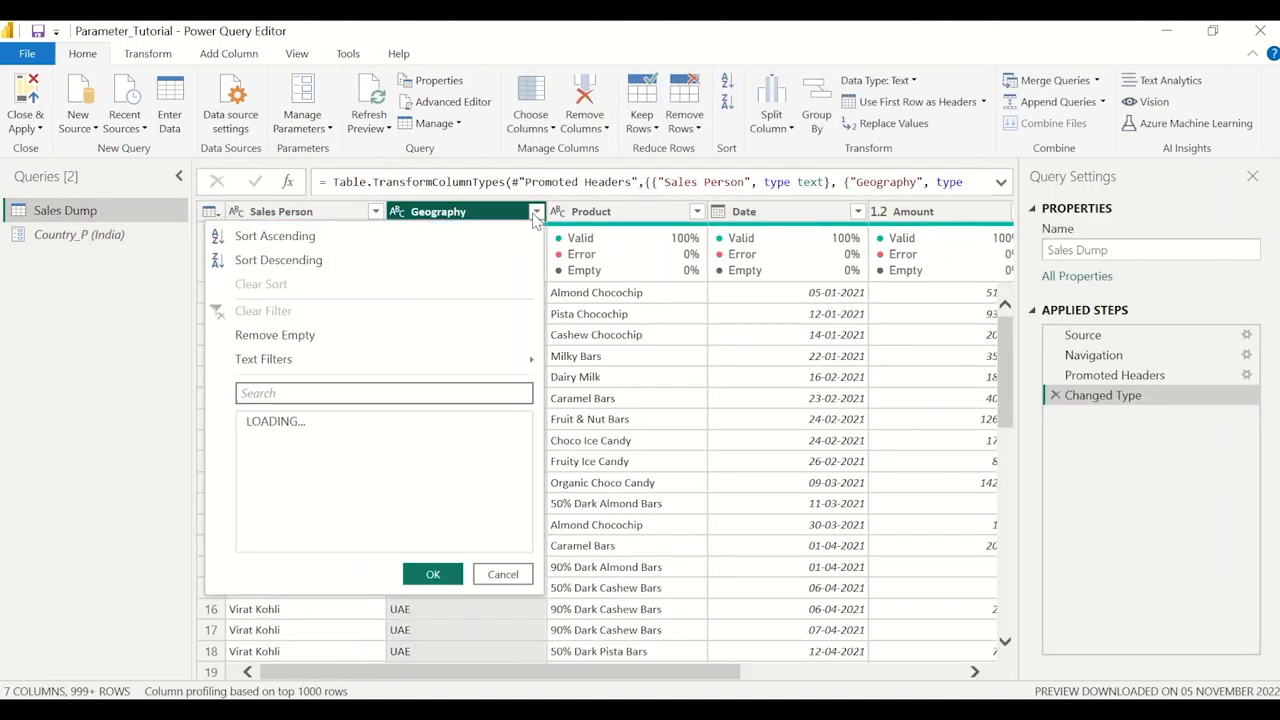
{"action": "mouse_move", "coordinate": [435, 368]}
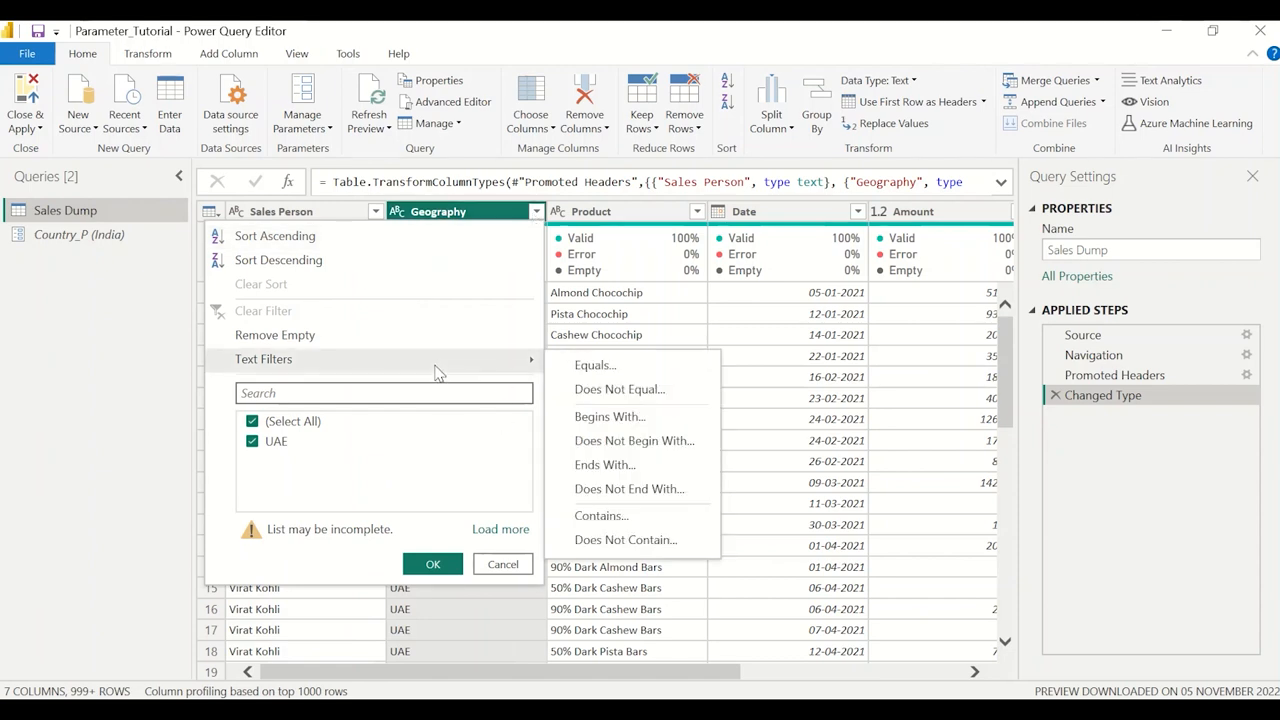
{"action": "left_click", "coordinate": [590, 367]}
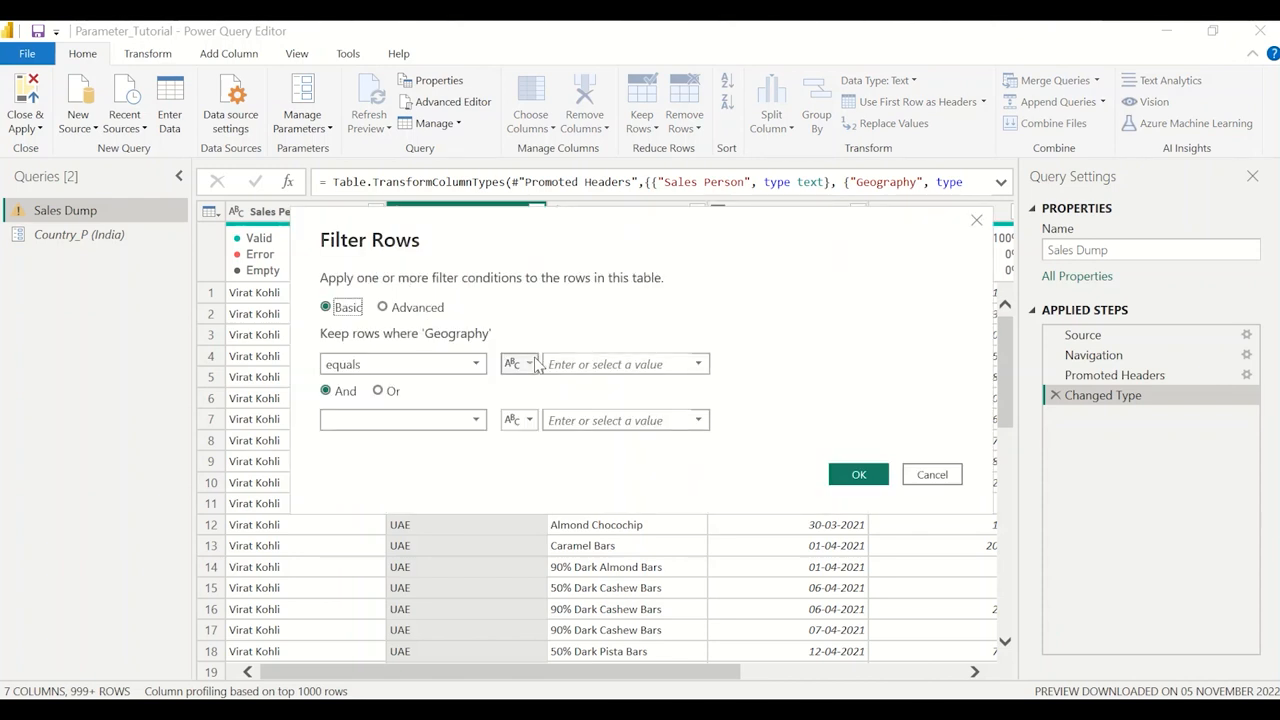
{"action": "left_click", "coordinate": [578, 363]}
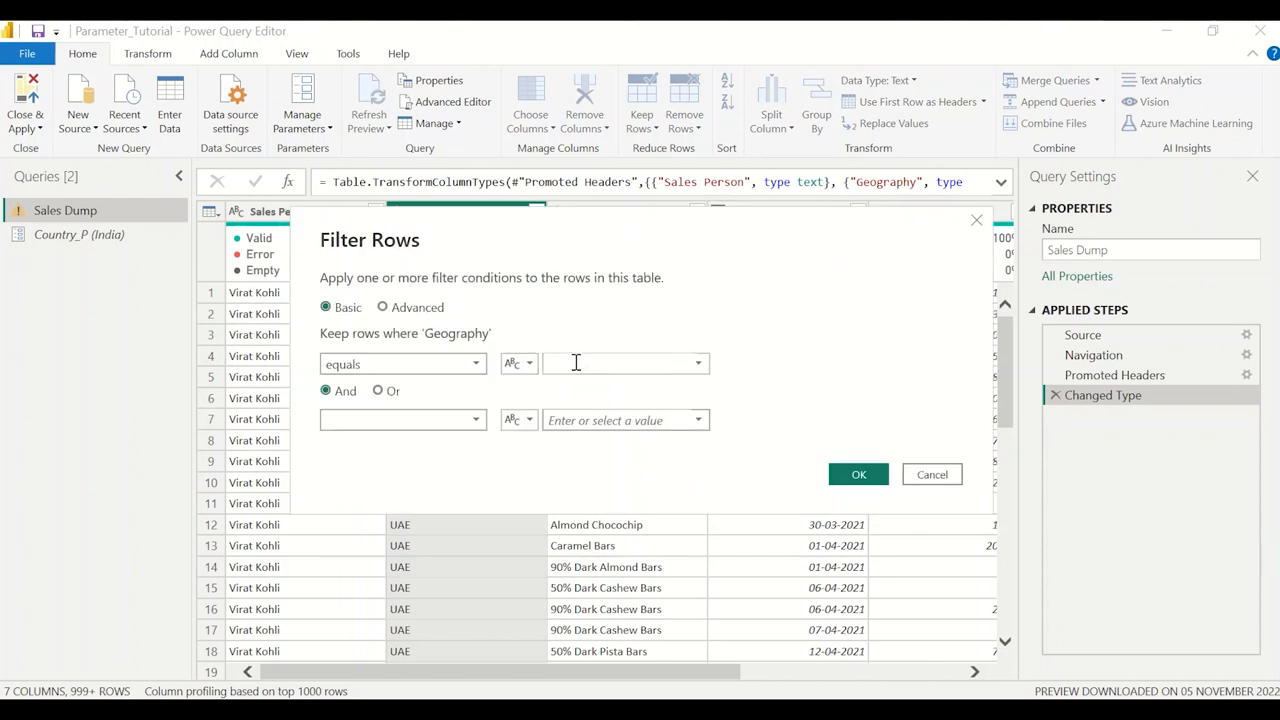
{"action": "type", "text": "India"}
{"action": "double_click", "coordinate": [576, 363]}
{"action": "key", "text": "BackSpace"}
Keep only rows where Geography equals the Country_P parameter and review the filtered Sales Dump rows
{"action": "left_click", "coordinate": [517, 365]}
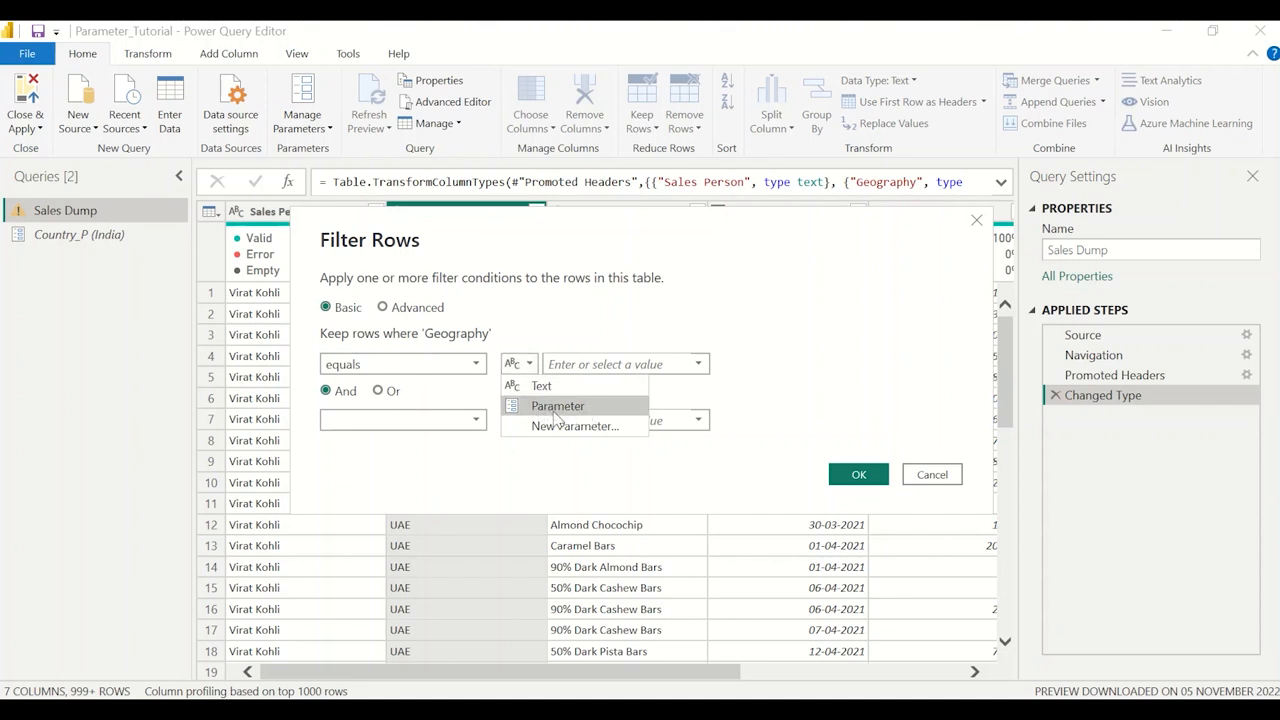
{"action": "left_click", "coordinate": [545, 406]}
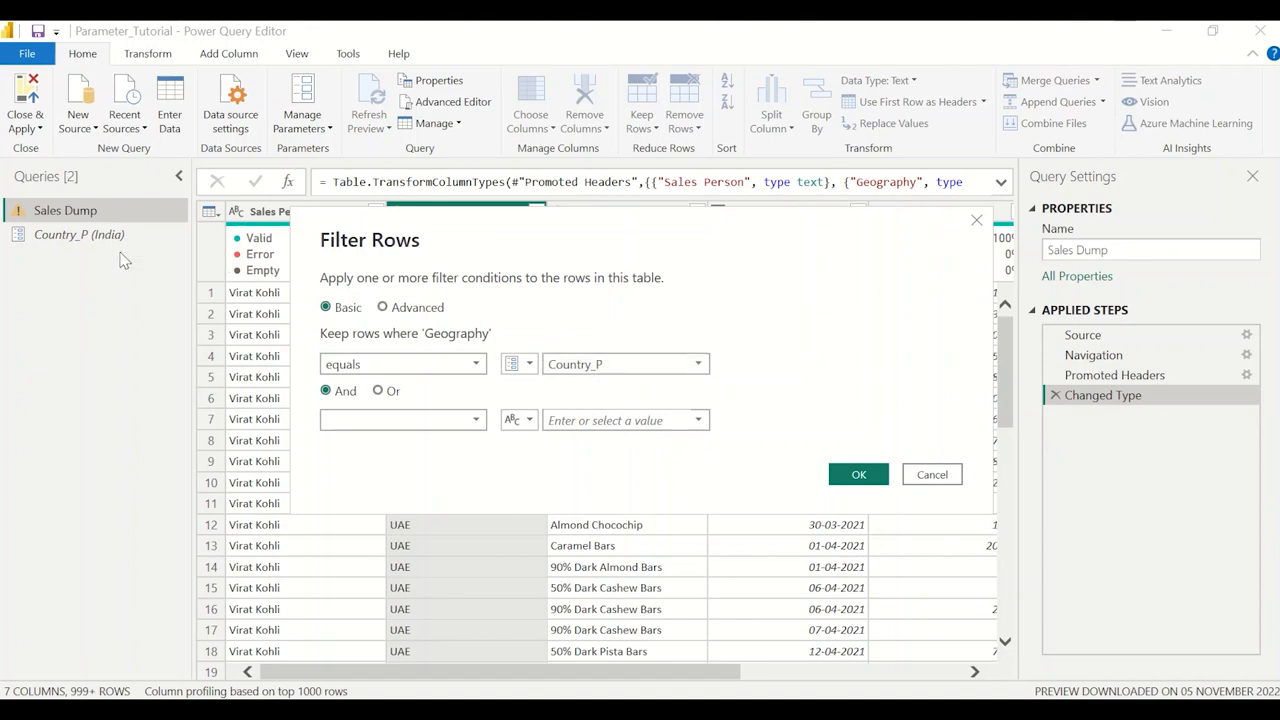
{"action": "left_click", "coordinate": [857, 477]}
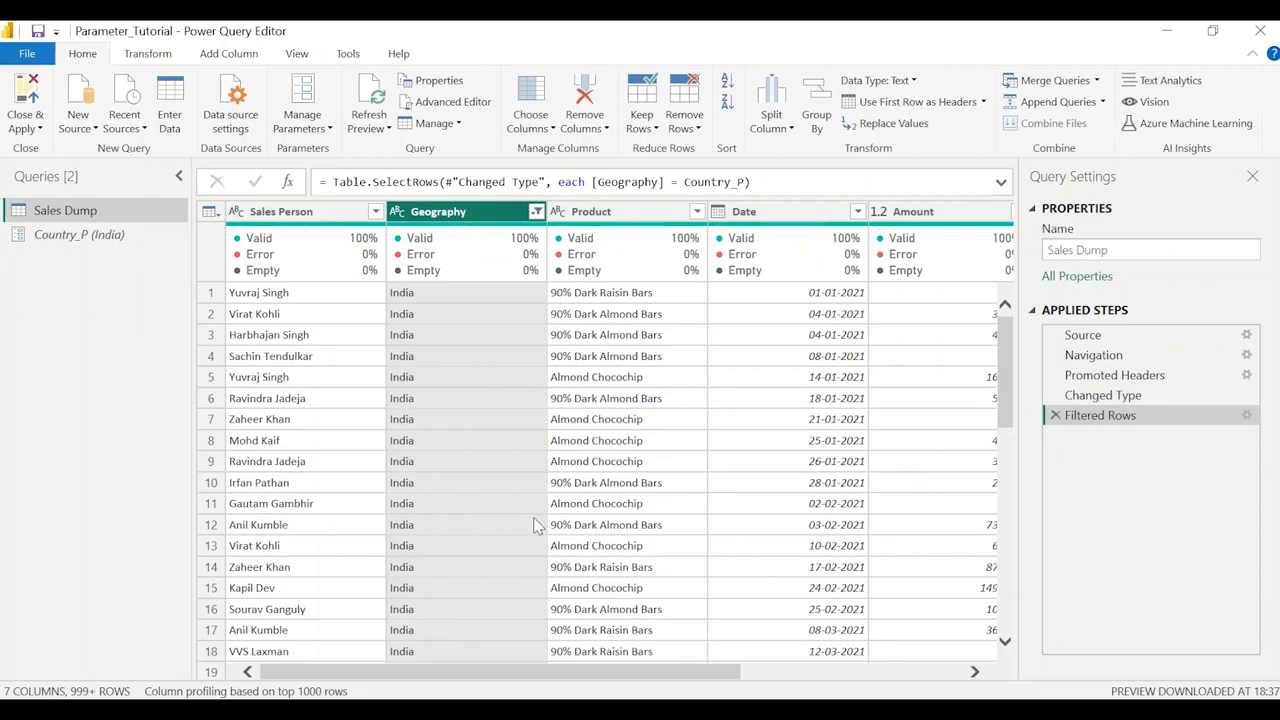
{"action": "scroll", "coordinate": [496, 408], "scroll_direction": "down", "scroll_amount": 20}
{"action": "scroll", "coordinate": [496, 408], "scroll_direction": "up", "scroll_amount": 20}
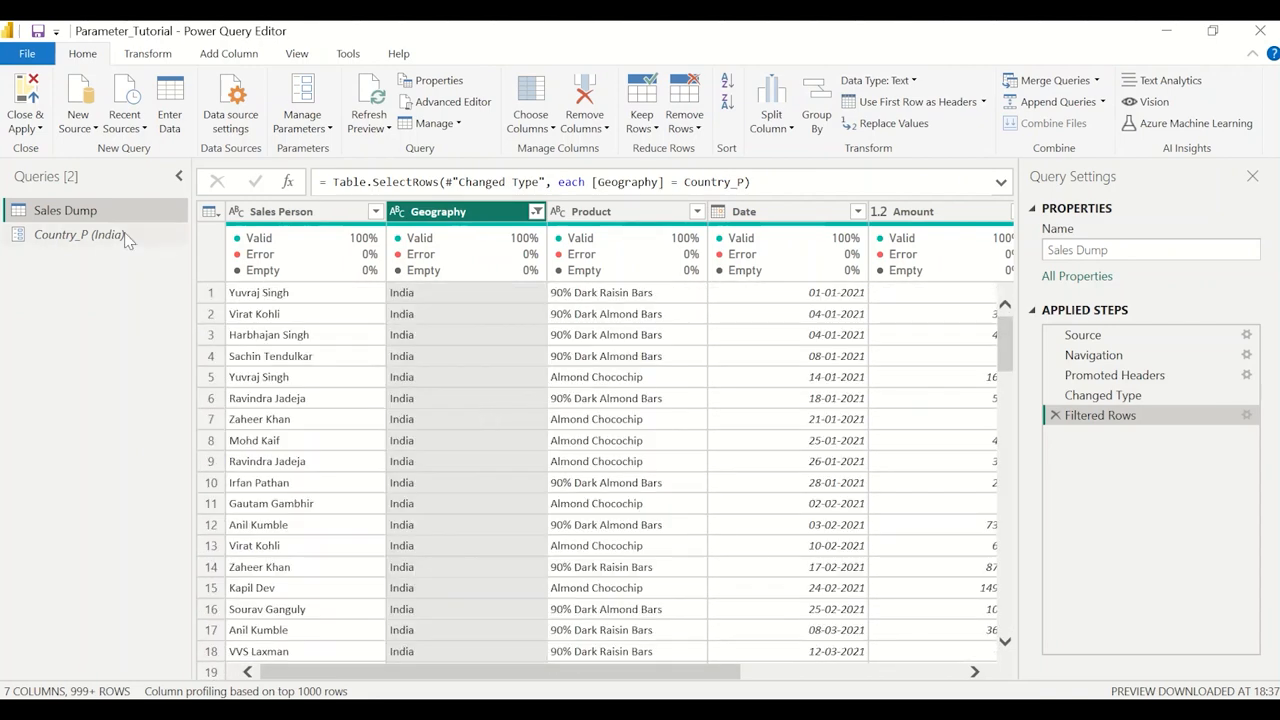
Set Country_P's current value to China and review the rows of the Sales Dump query
{"action": "left_click", "coordinate": [125, 236]}
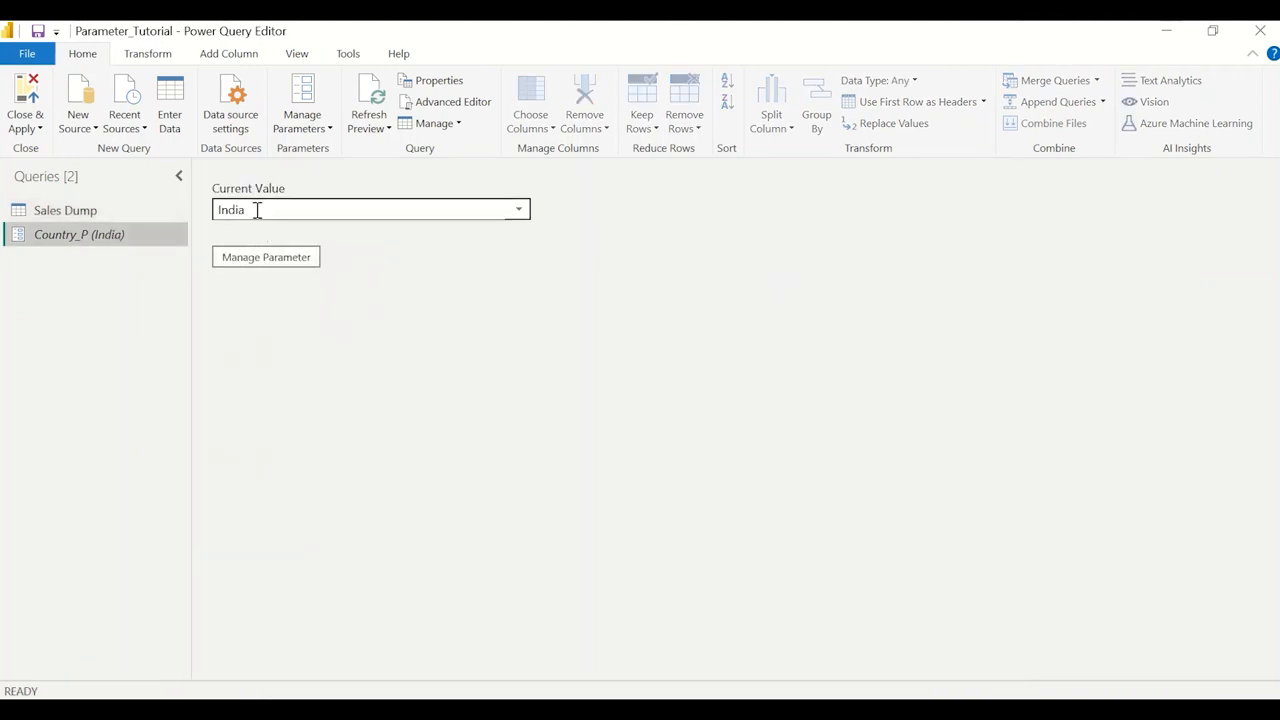
{"action": "double_click", "coordinate": [257, 210]}
{"action": "type", "text": "China"}
{"action": "key", "text": "Return"}
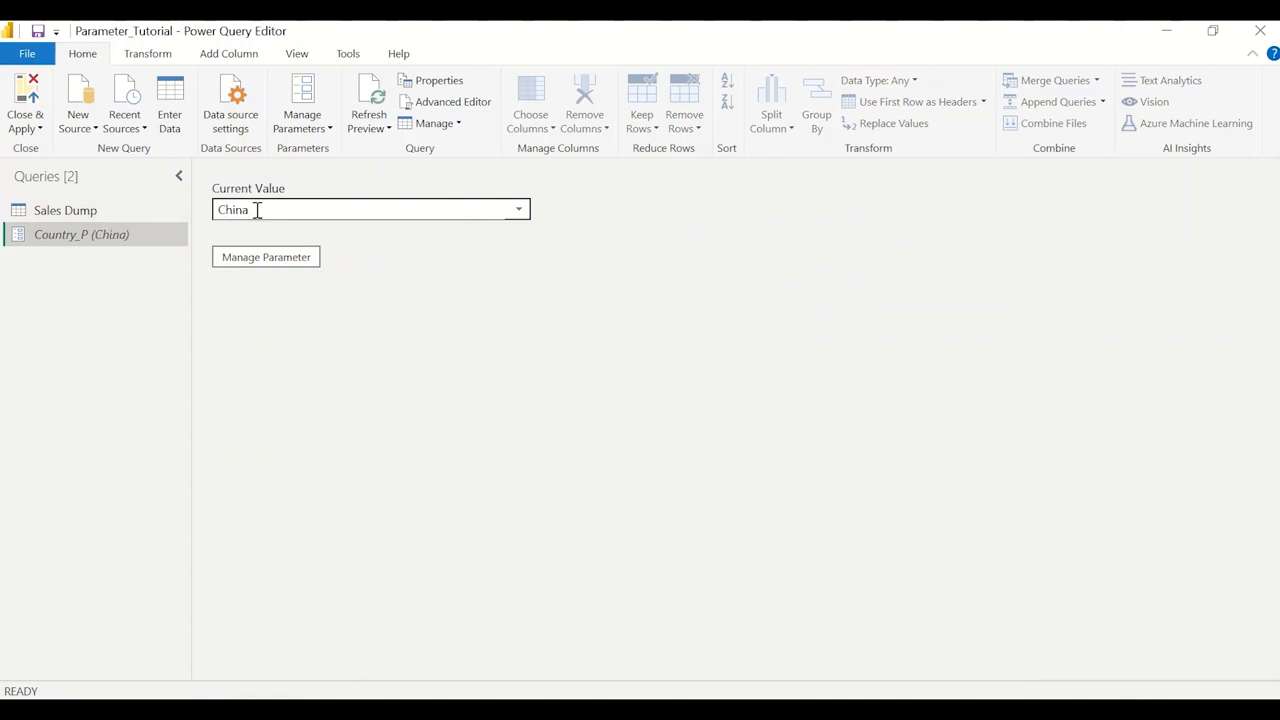
{"action": "left_click", "coordinate": [170, 213]}
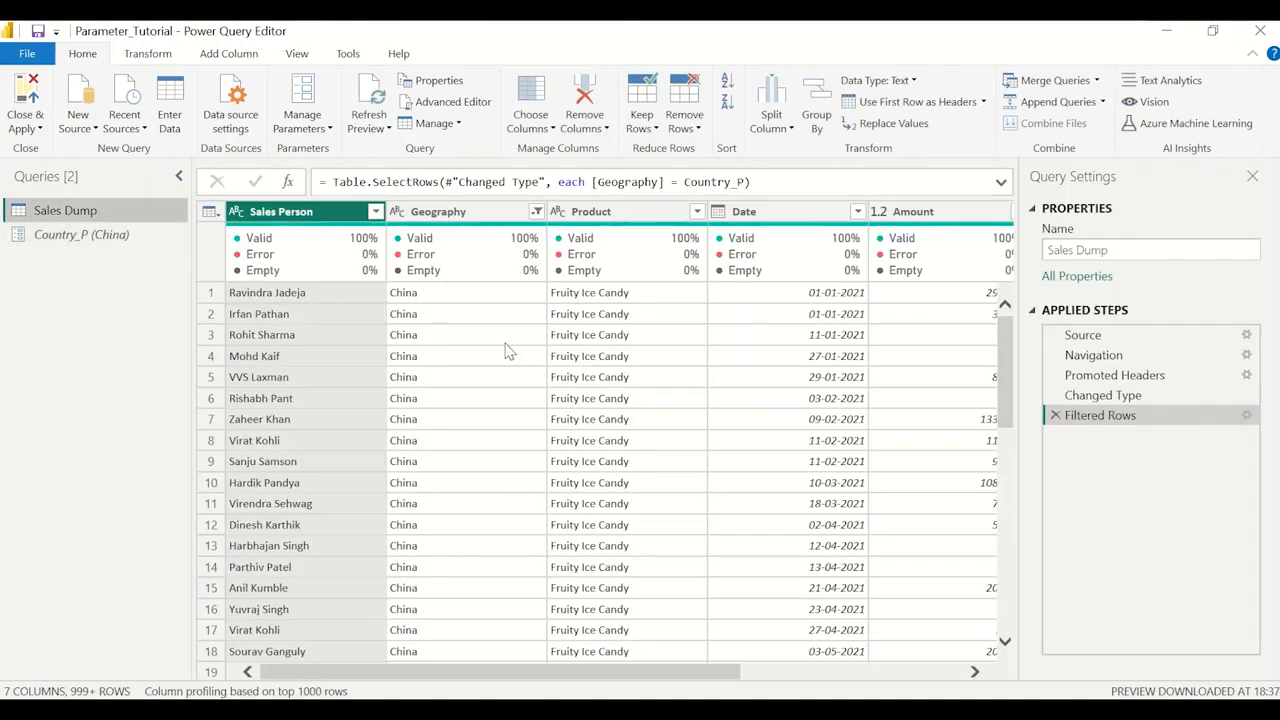
{"action": "scroll", "coordinate": [480, 428], "scroll_direction": "down", "scroll_amount": 5}
{"action": "scroll", "coordinate": [480, 428], "scroll_direction": "up", "scroll_amount": 5}
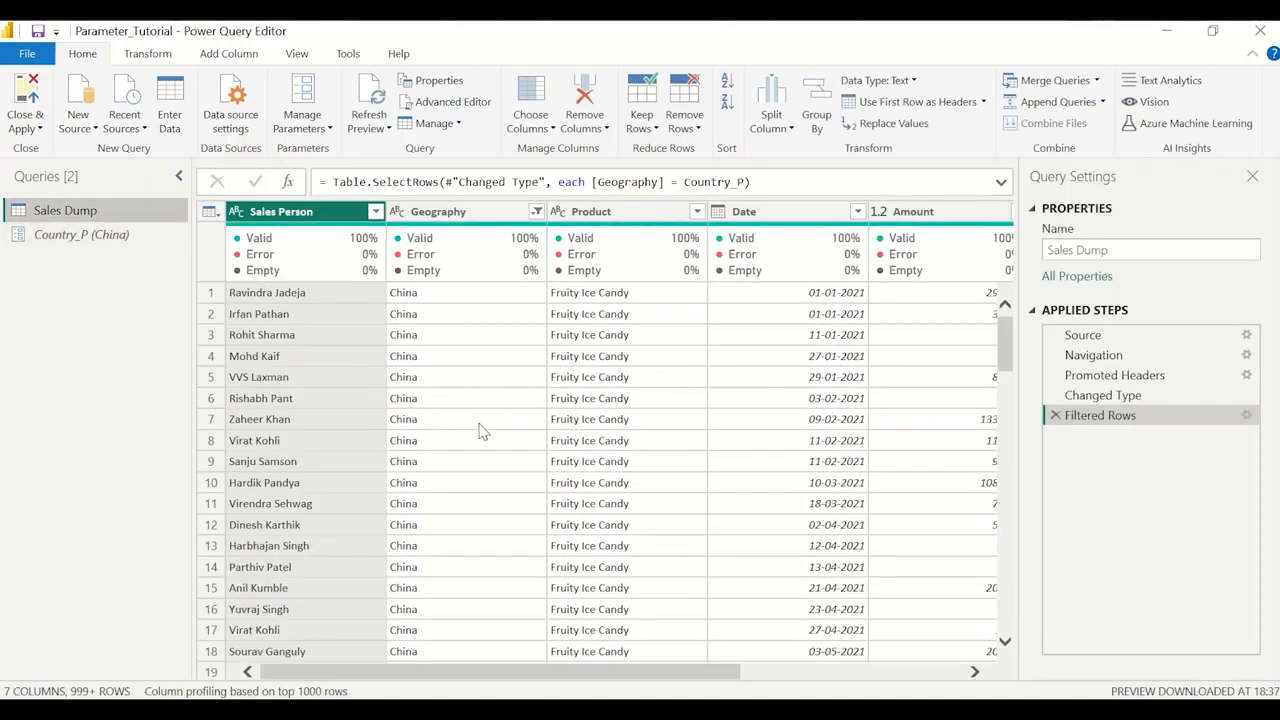
Close and apply the query changes, and check the Geography values of the Sales Dump table in Data view
{"action": "left_click", "coordinate": [25, 124]}
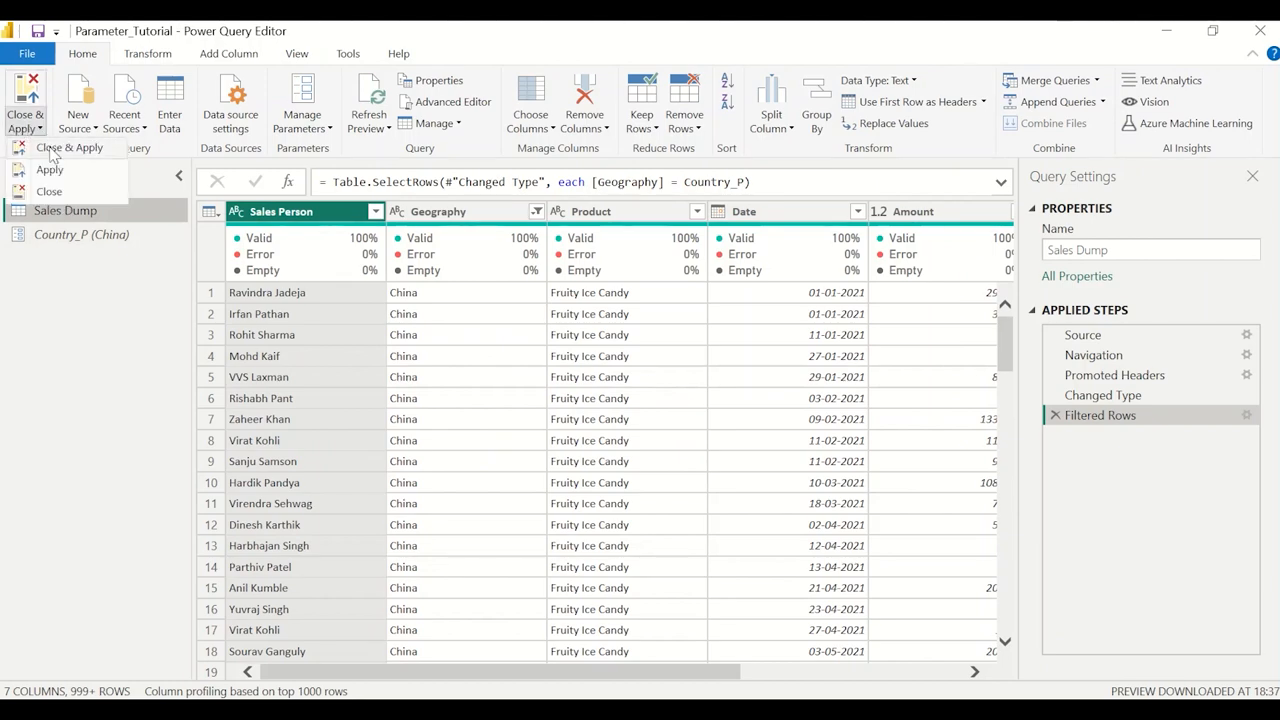
{"action": "left_click", "coordinate": [52, 150]}
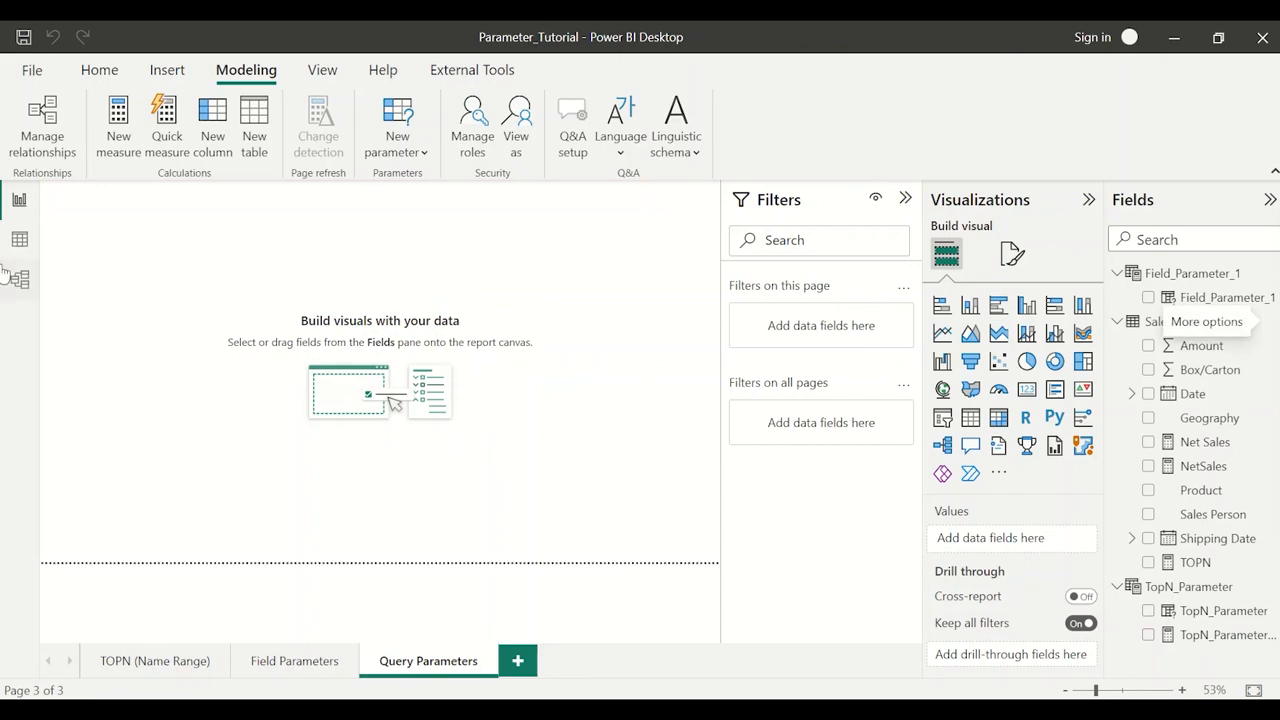
{"action": "left_click", "coordinate": [19, 239]}
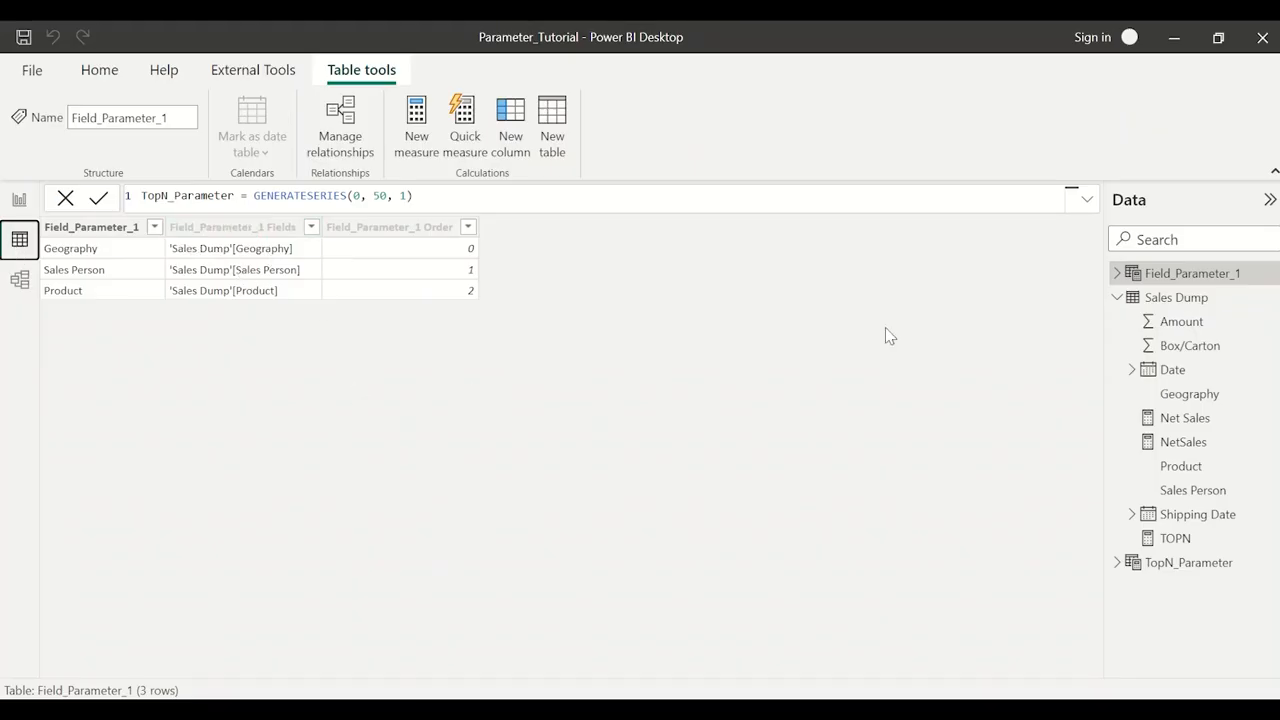
{"action": "left_click", "coordinate": [1162, 297]}
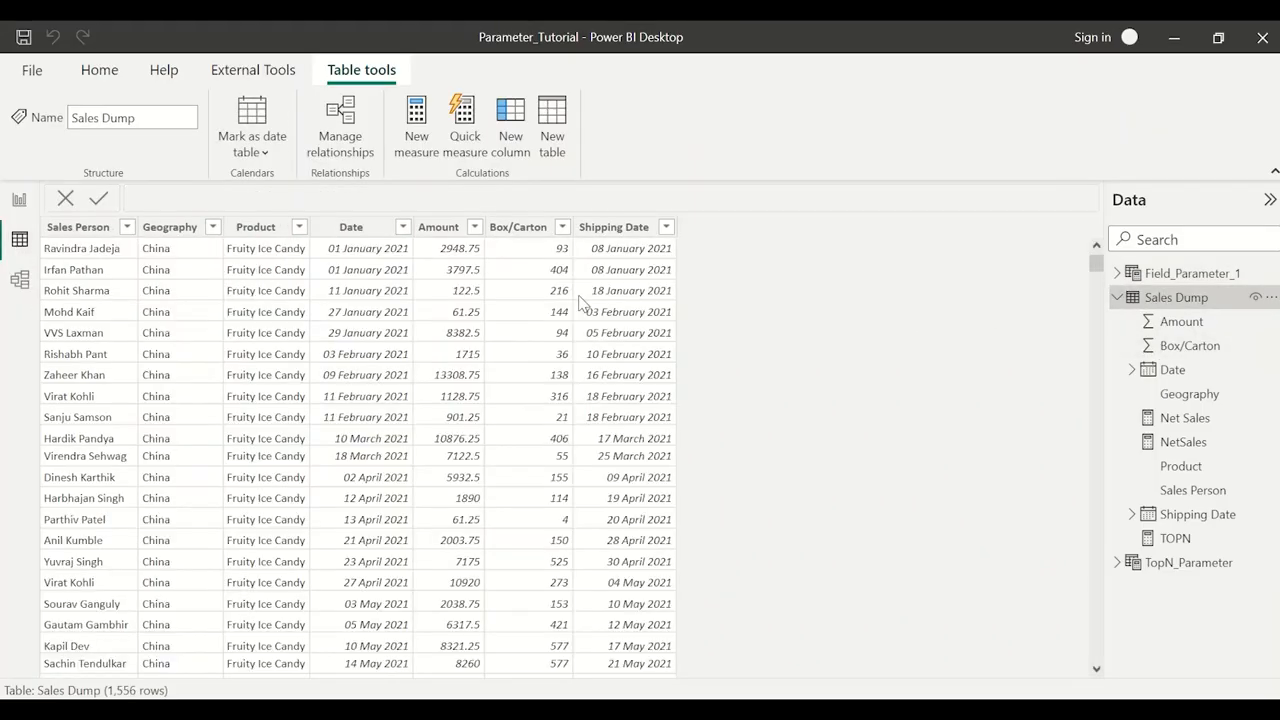
{"action": "left_click", "coordinate": [212, 227]}
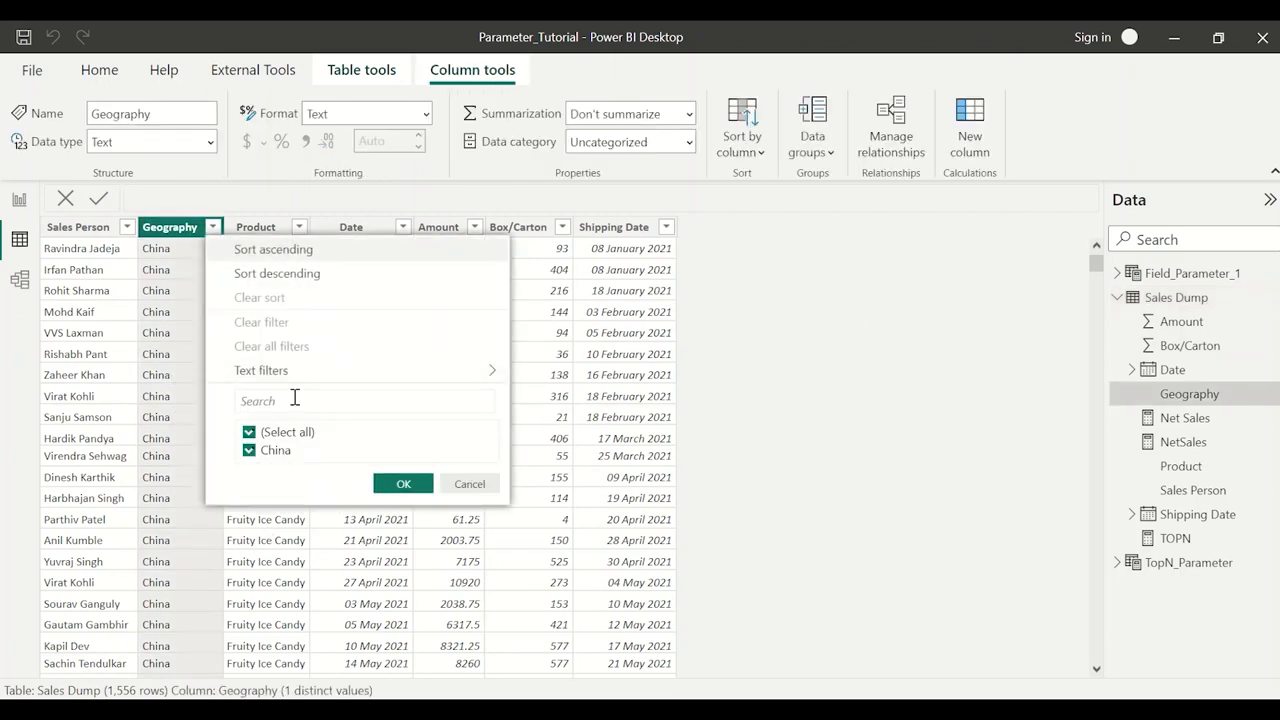
{"action": "left_click", "coordinate": [18, 204]}
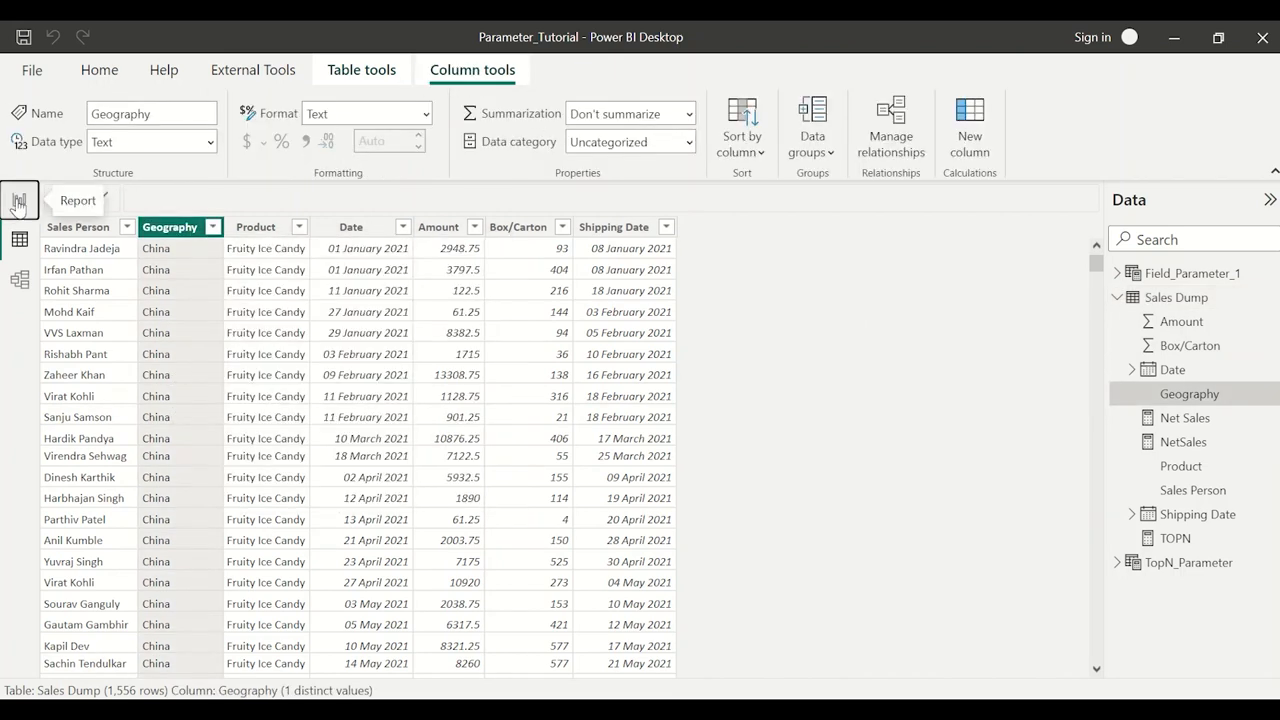
{"action": "left_click", "coordinate": [18, 203]}
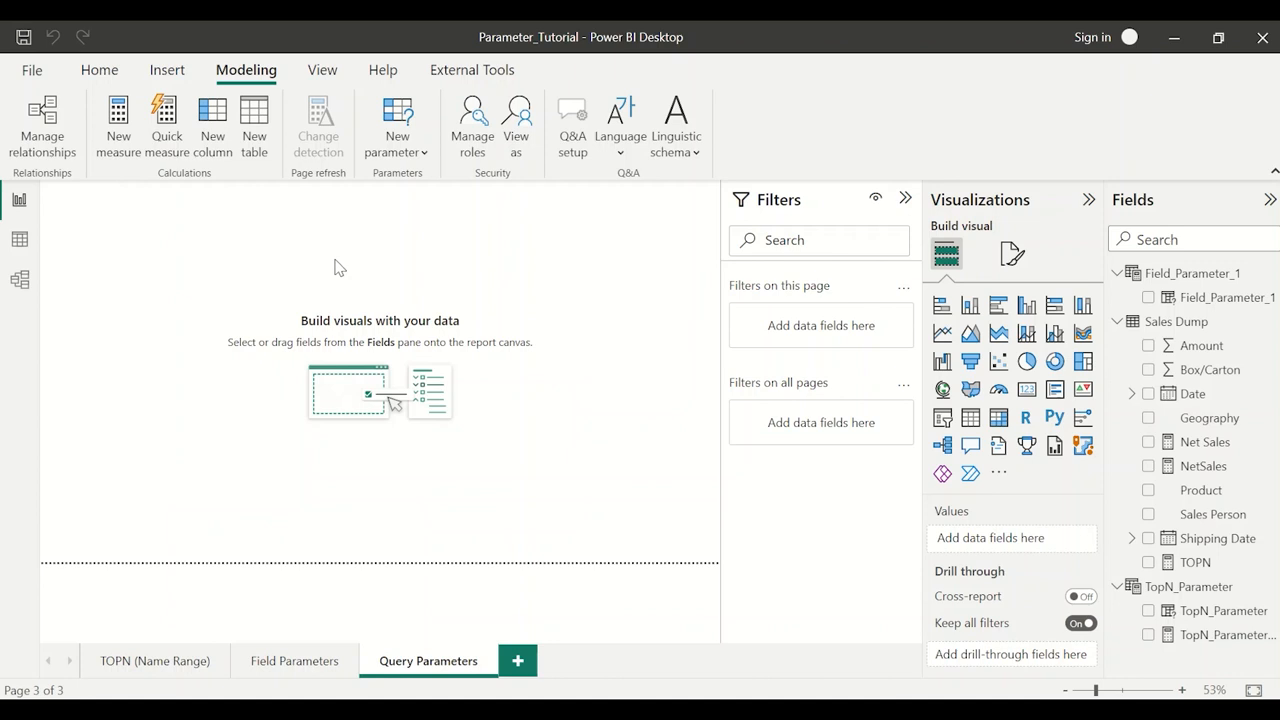
Reopen the Sales Dump query for editing from Data view and clear the filter on its Geography column
{"action": "left_click", "coordinate": [19, 239]}
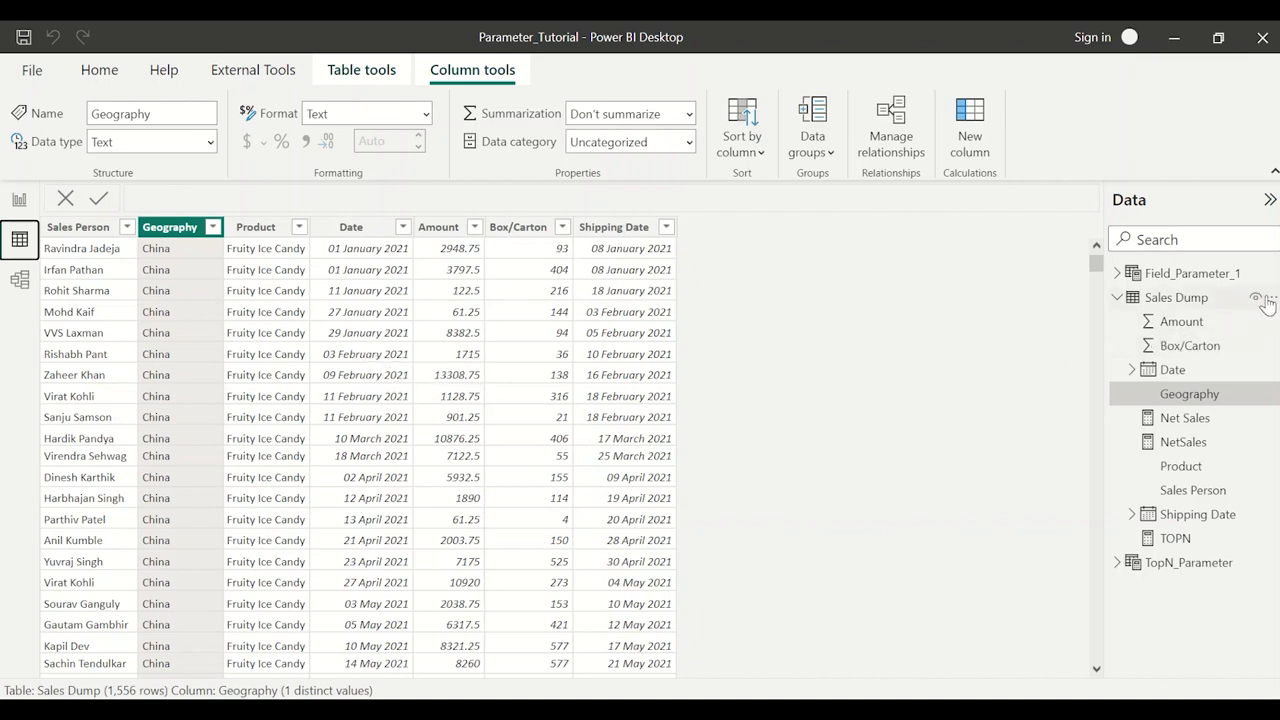
{"action": "left_click", "coordinate": [1271, 298]}
{"action": "left_click", "coordinate": [1112, 406]}
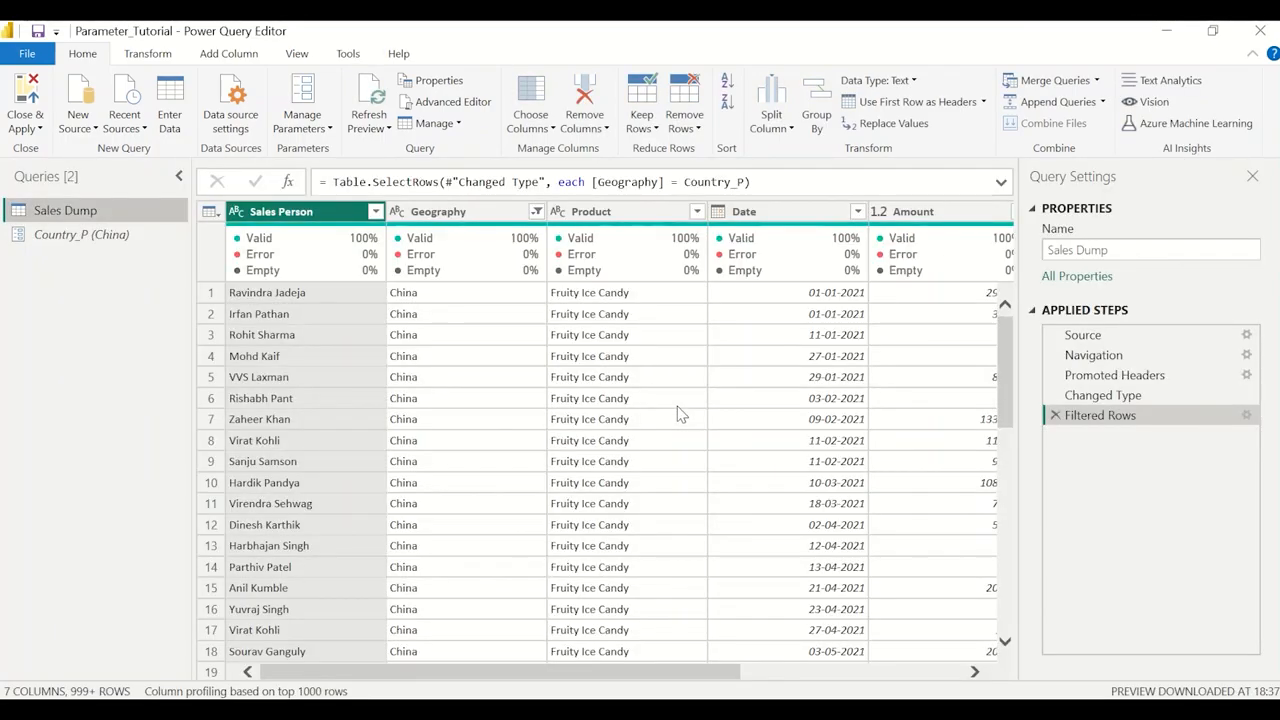
{"action": "left_click", "coordinate": [537, 212]}
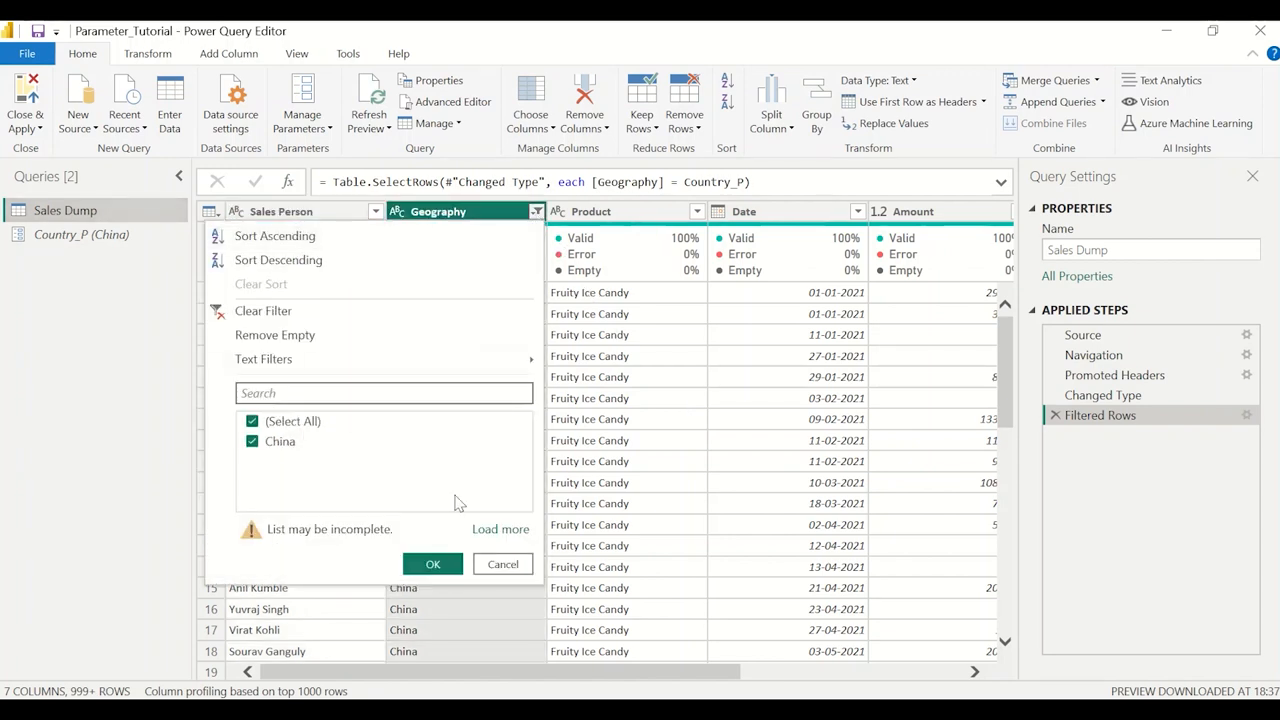
{"action": "left_click", "coordinate": [500, 529]}
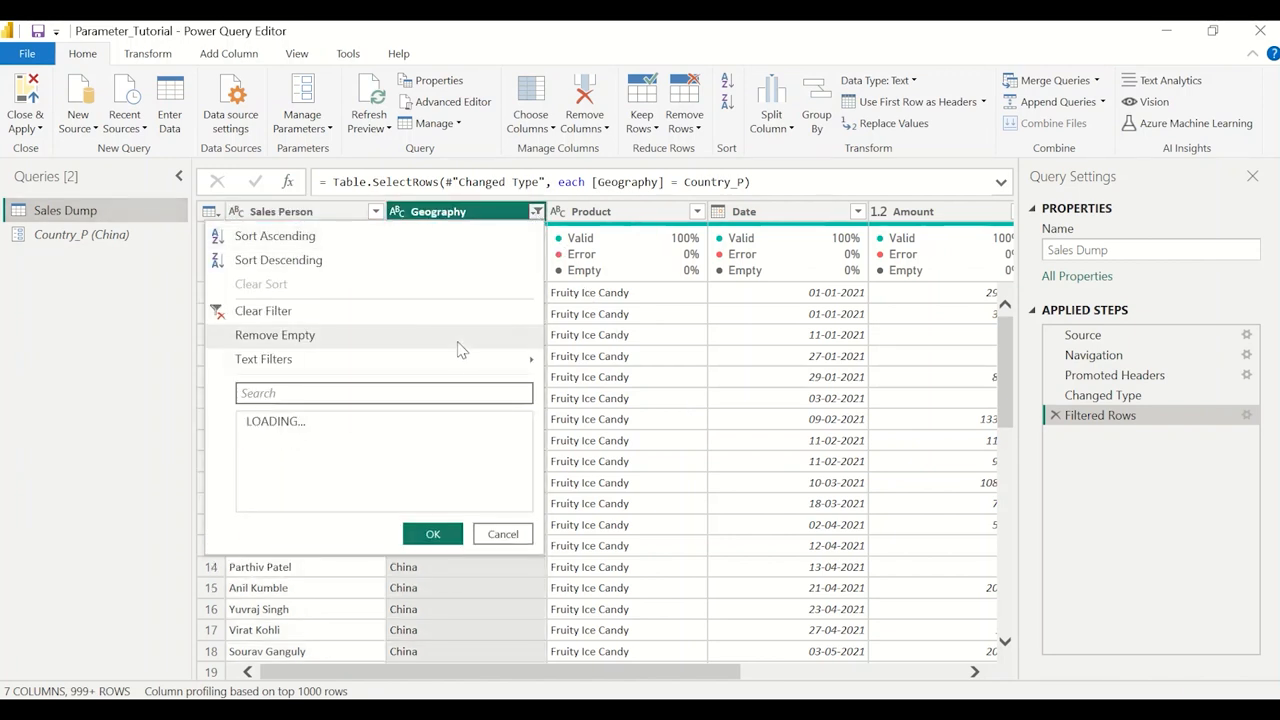
{"action": "left_click", "coordinate": [372, 312]}
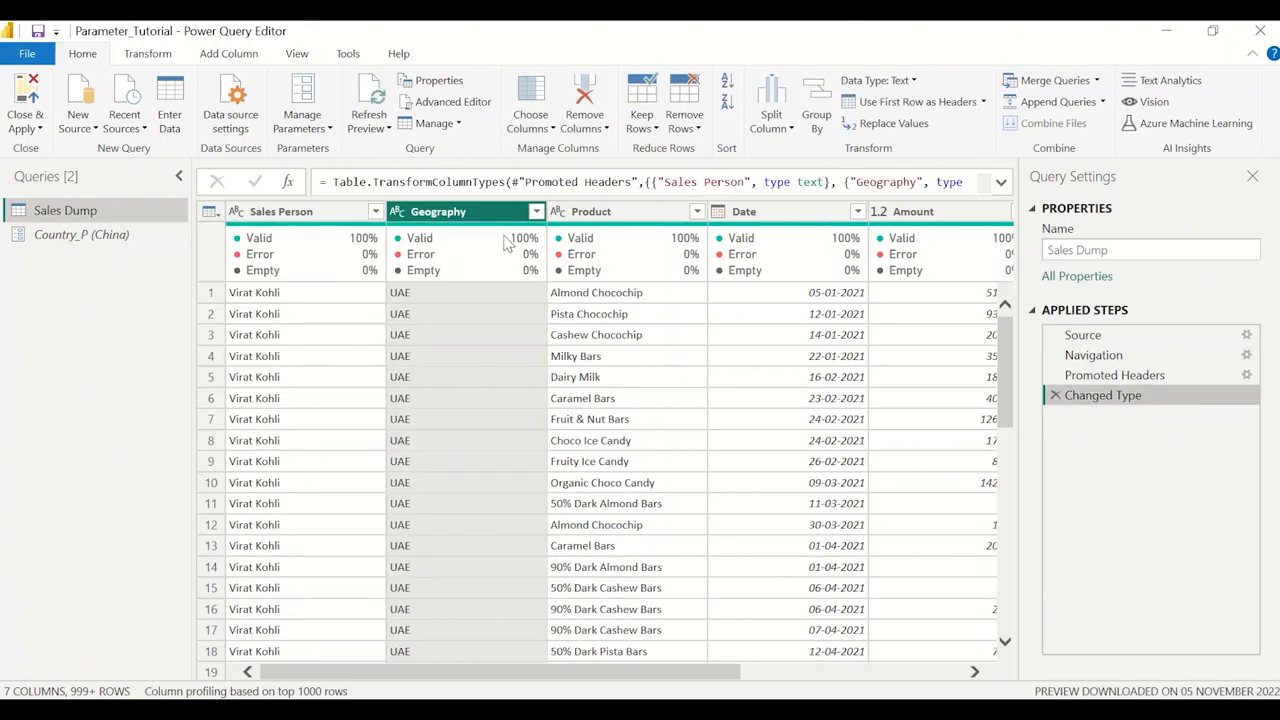
Load the full list of Geography values and filter the Sales Dump rows to China only
{"action": "left_click", "coordinate": [537, 212]}
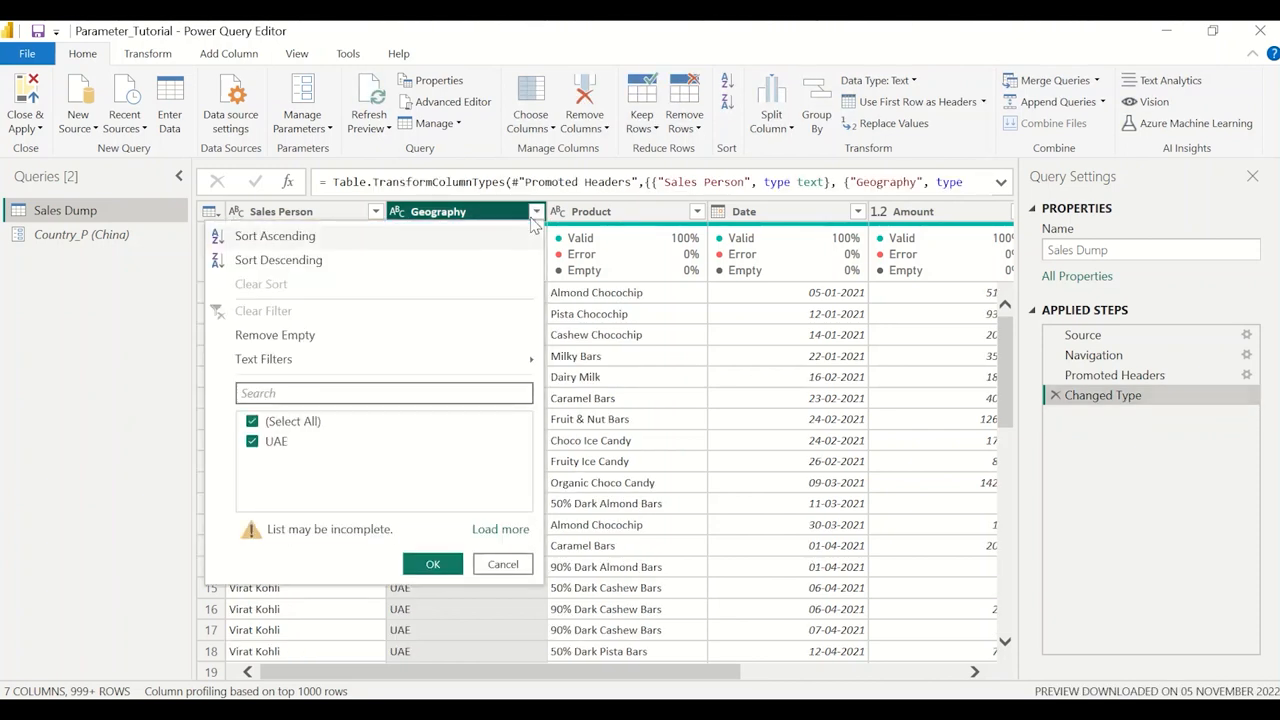
{"action": "left_click", "coordinate": [500, 529]}
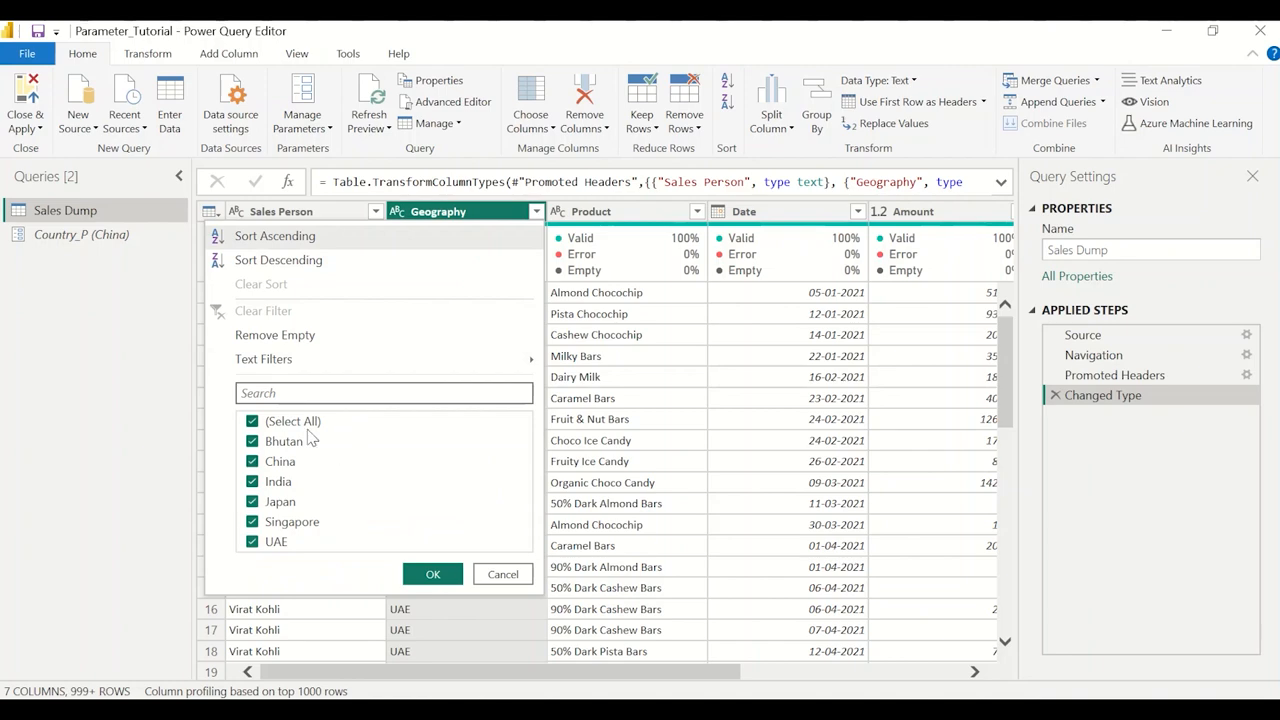
{"action": "left_click", "coordinate": [290, 421]}
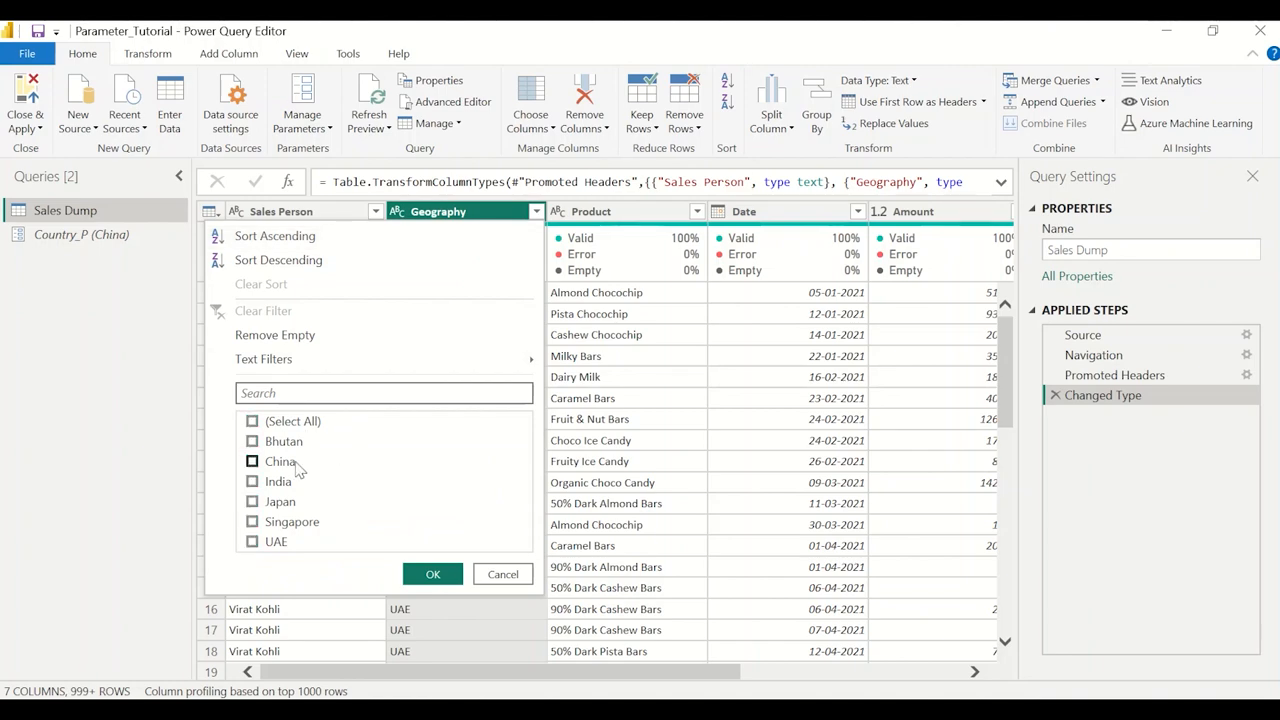
{"action": "left_click", "coordinate": [282, 462]}
{"action": "left_click", "coordinate": [433, 574]}
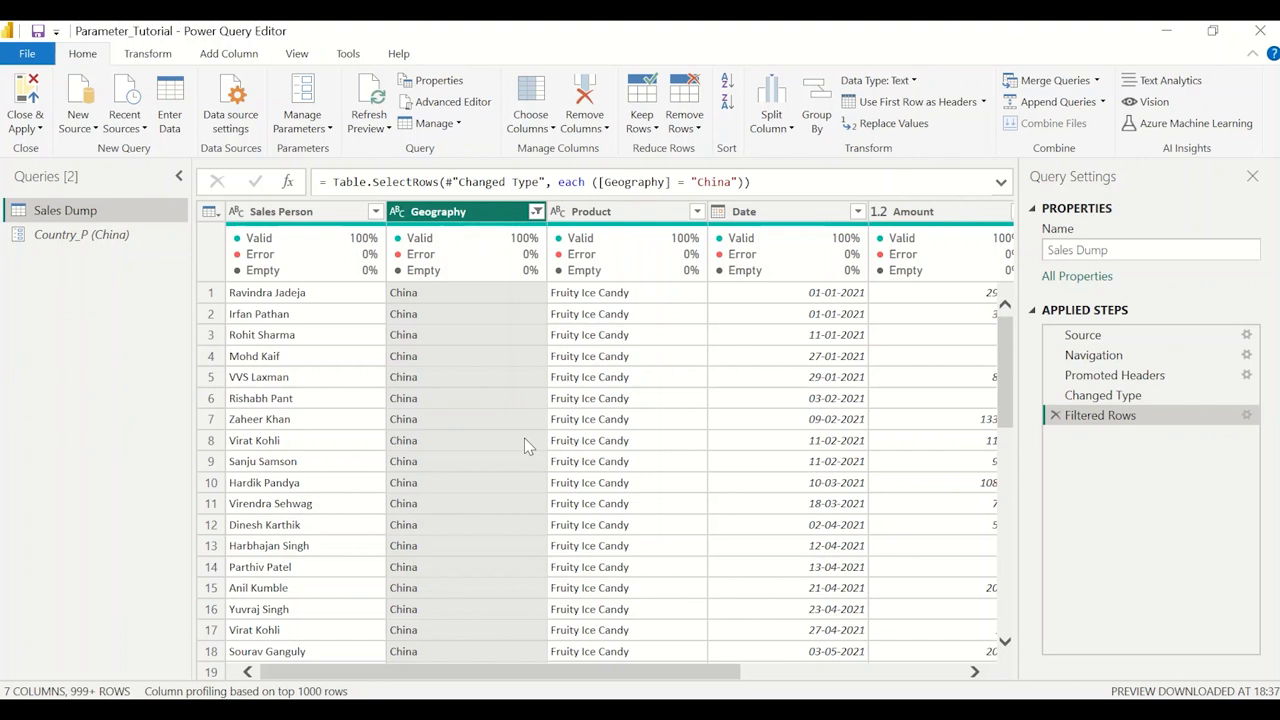
Add a text filter on Geography that keeps rows equal to the Country_P parameter
{"action": "mouse_move", "coordinate": [133, 248]}
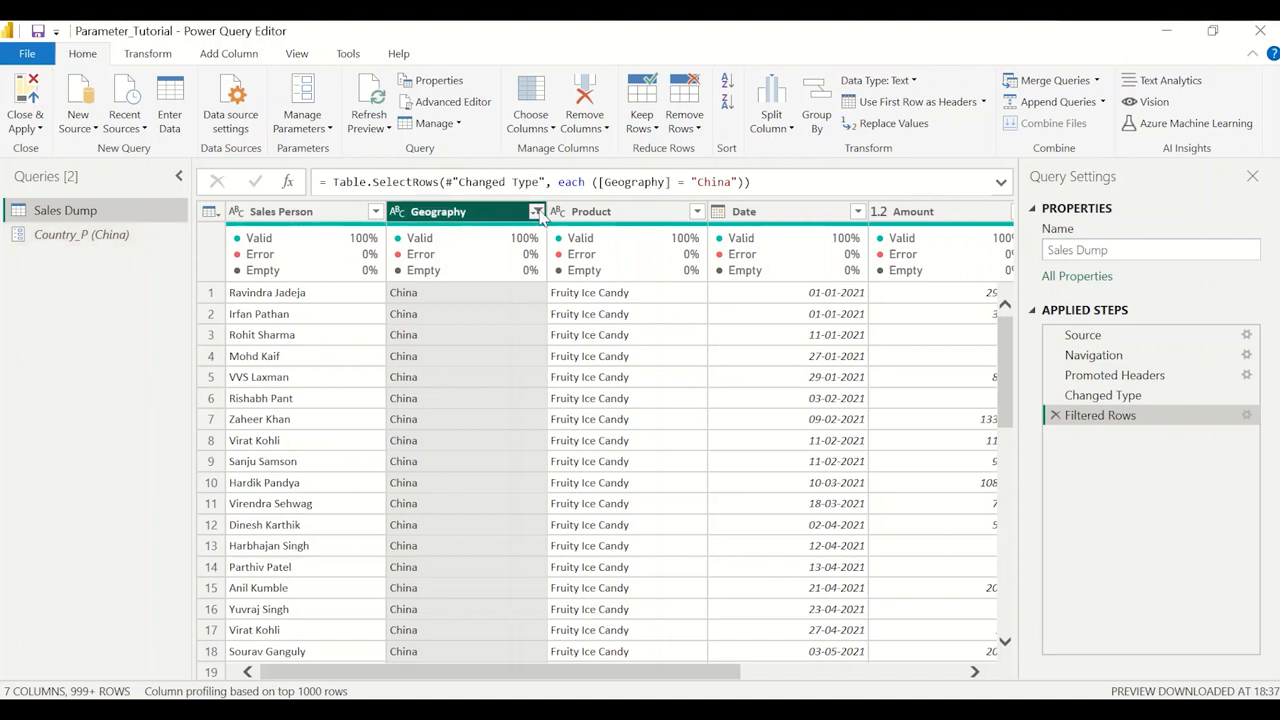
{"action": "left_click", "coordinate": [536, 212]}
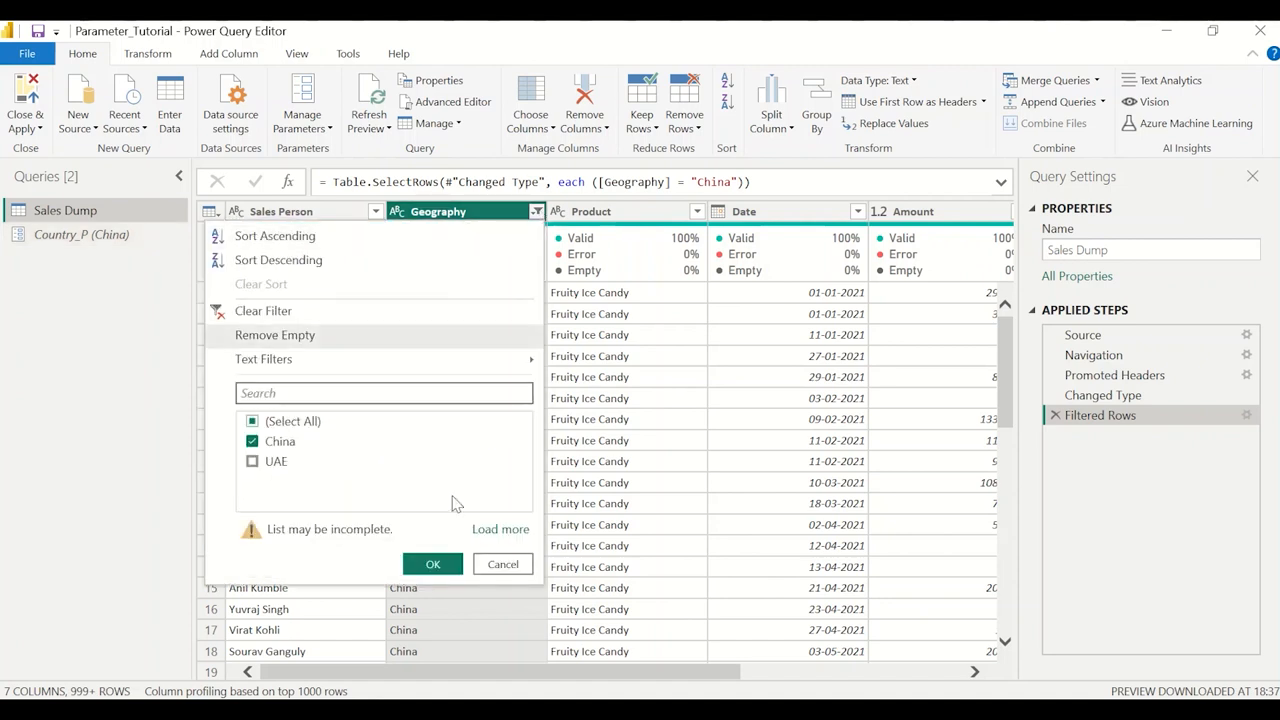
{"action": "left_click", "coordinate": [492, 530]}
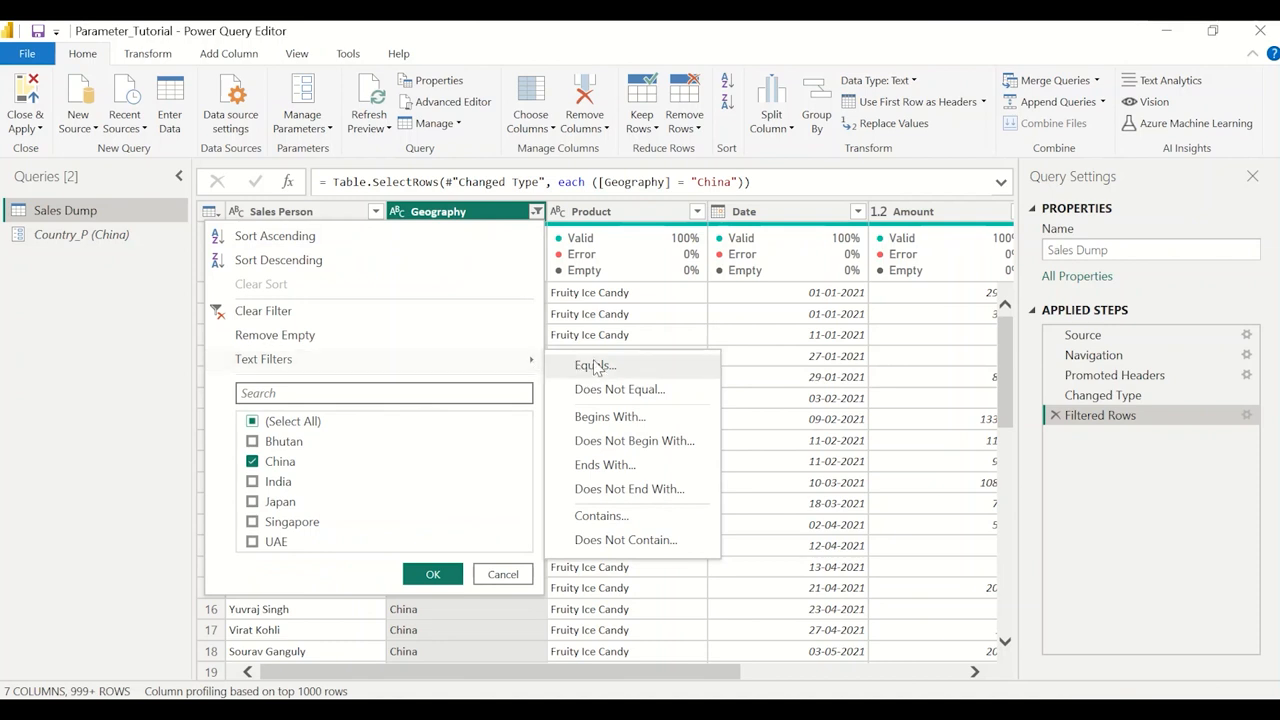
{"action": "key", "text": "Escape"}
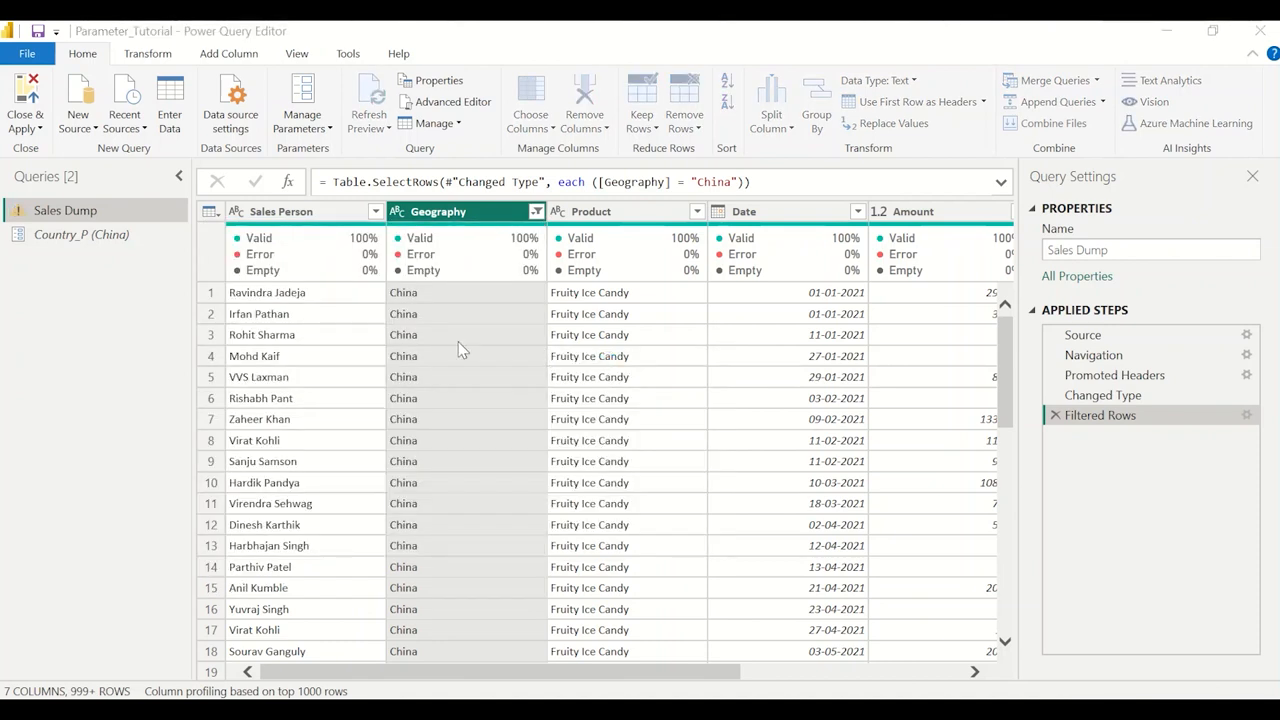
{"action": "left_click", "coordinate": [519, 364]}
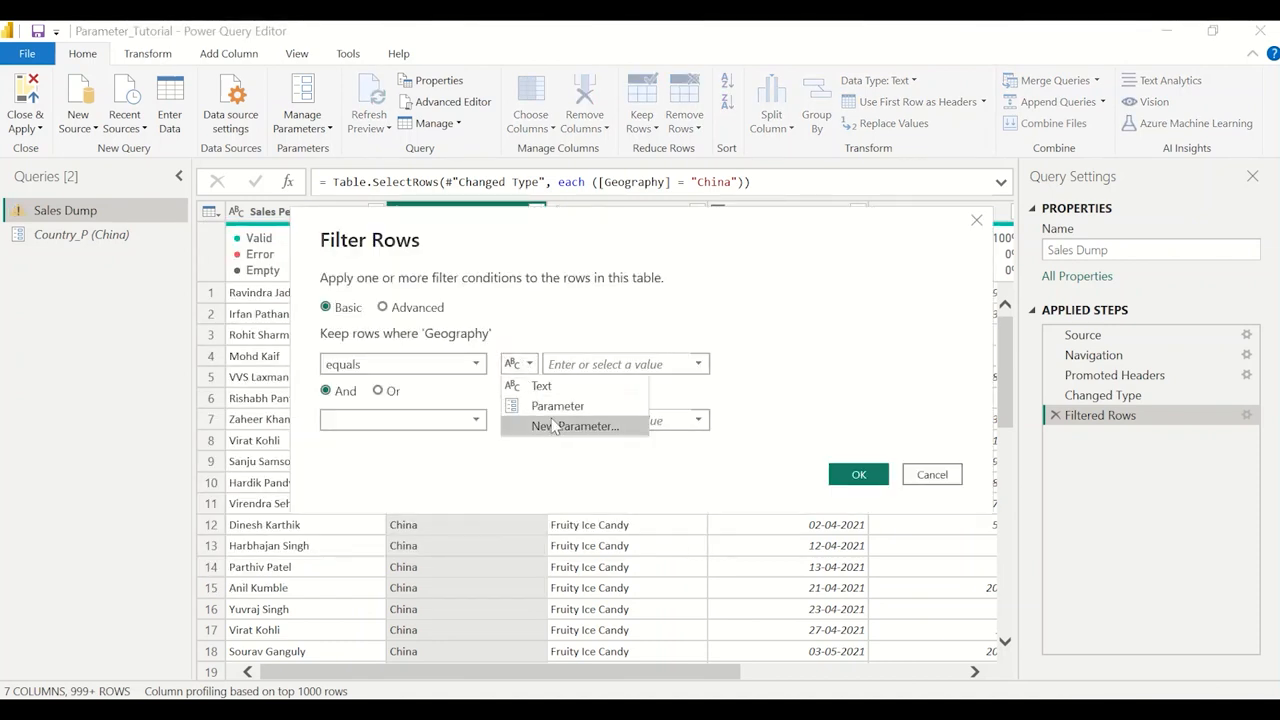
{"action": "left_click", "coordinate": [545, 406]}
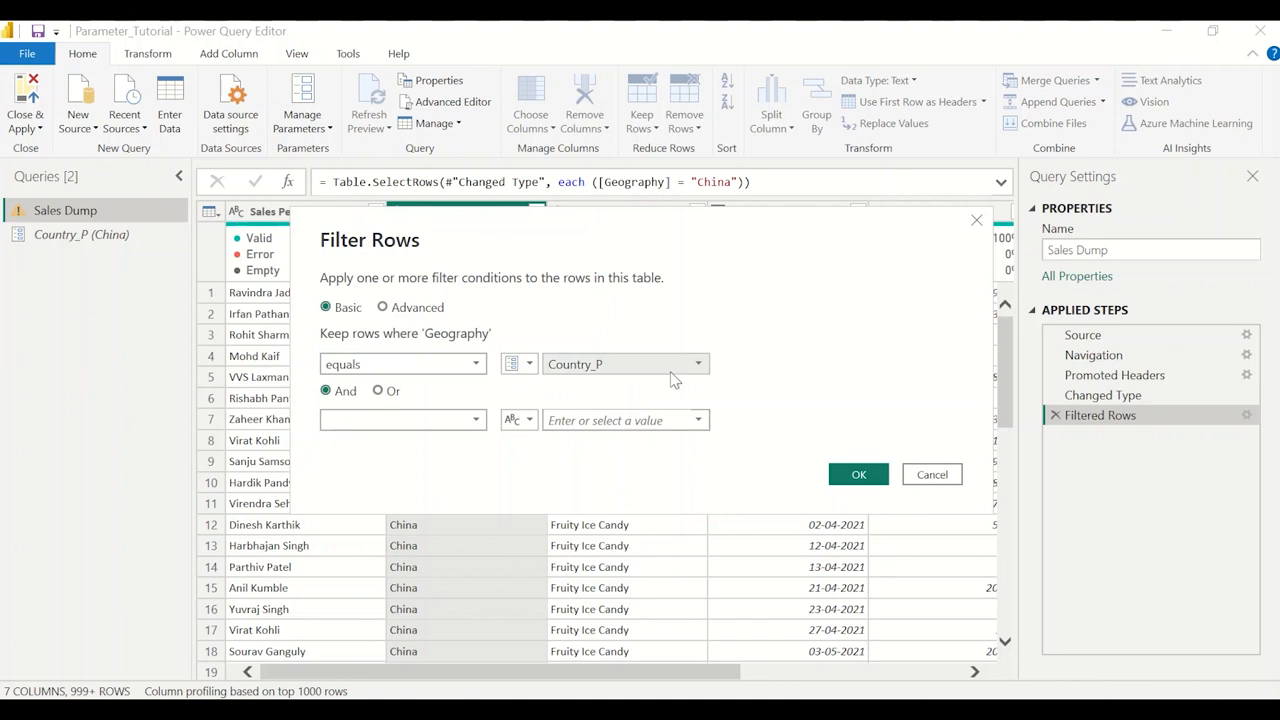
{"action": "left_click", "coordinate": [856, 476]}
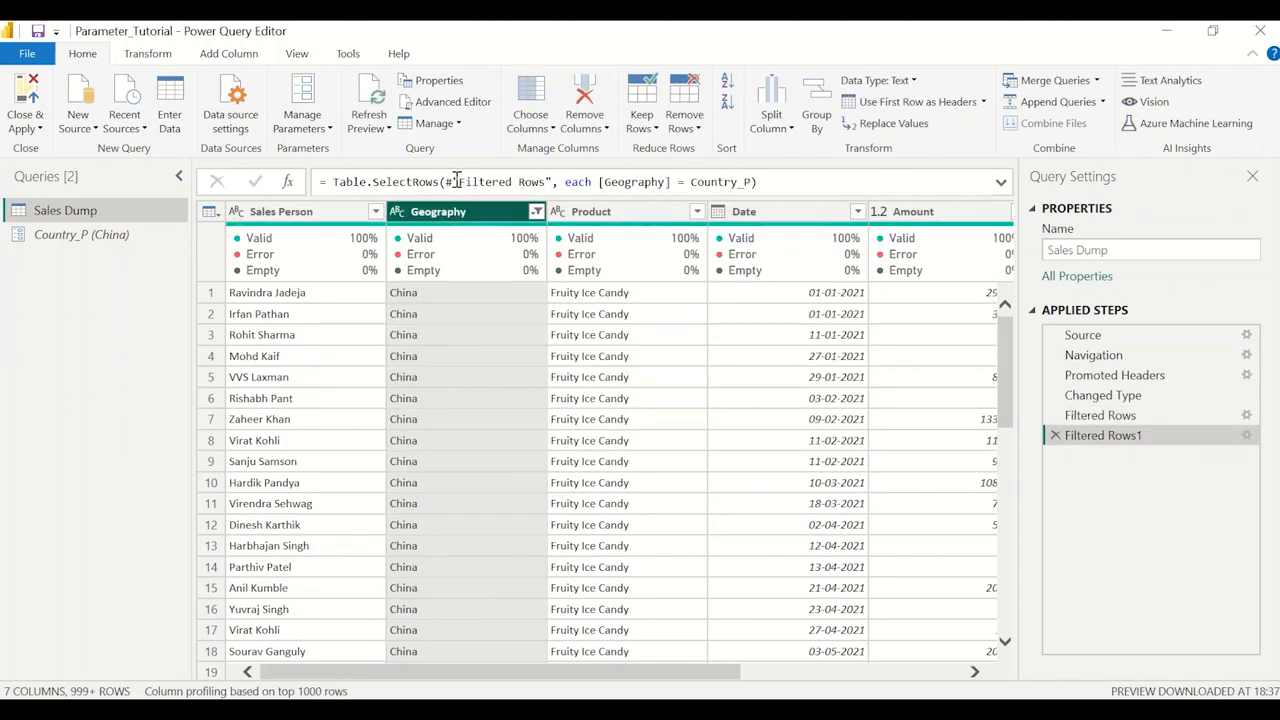
Examine the two Geography filter lines in Sales Dump's Advanced Editor and delete the fixed China filter step from the applied steps
{"action": "left_click", "coordinate": [455, 102]}
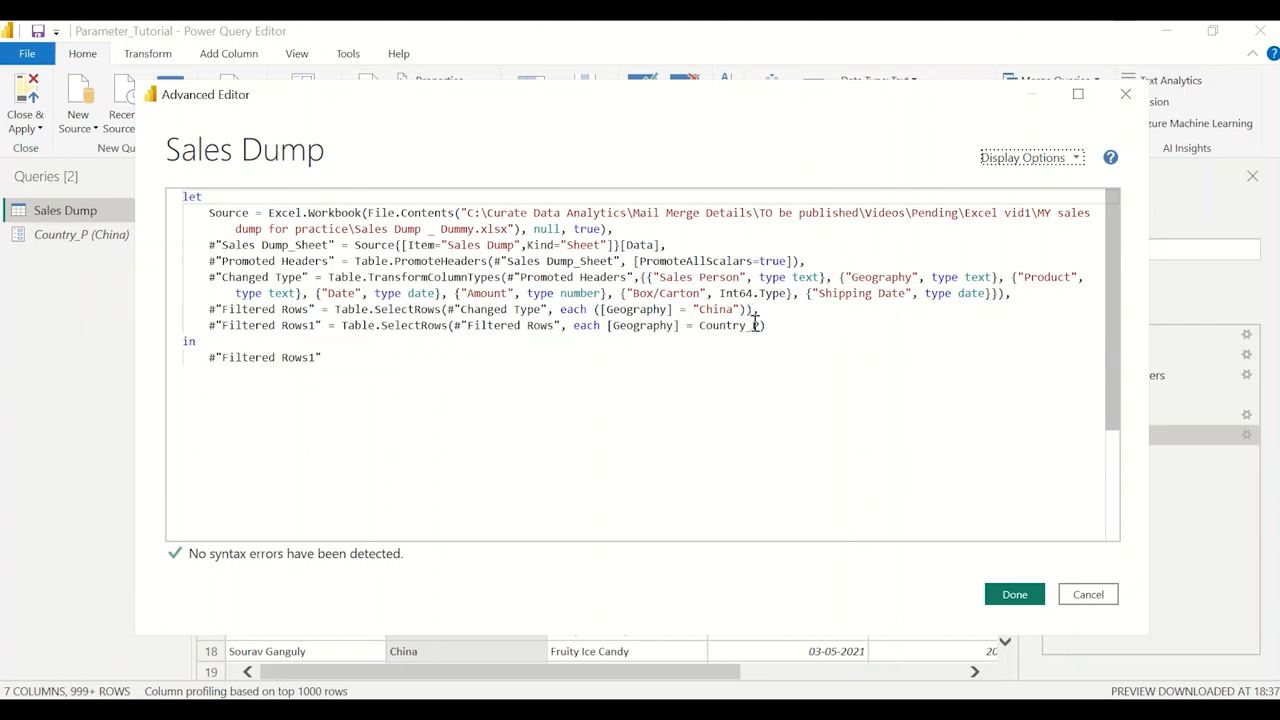
{"action": "left_click_drag", "start_coordinate": [760, 325], "coordinate": [706, 328]}
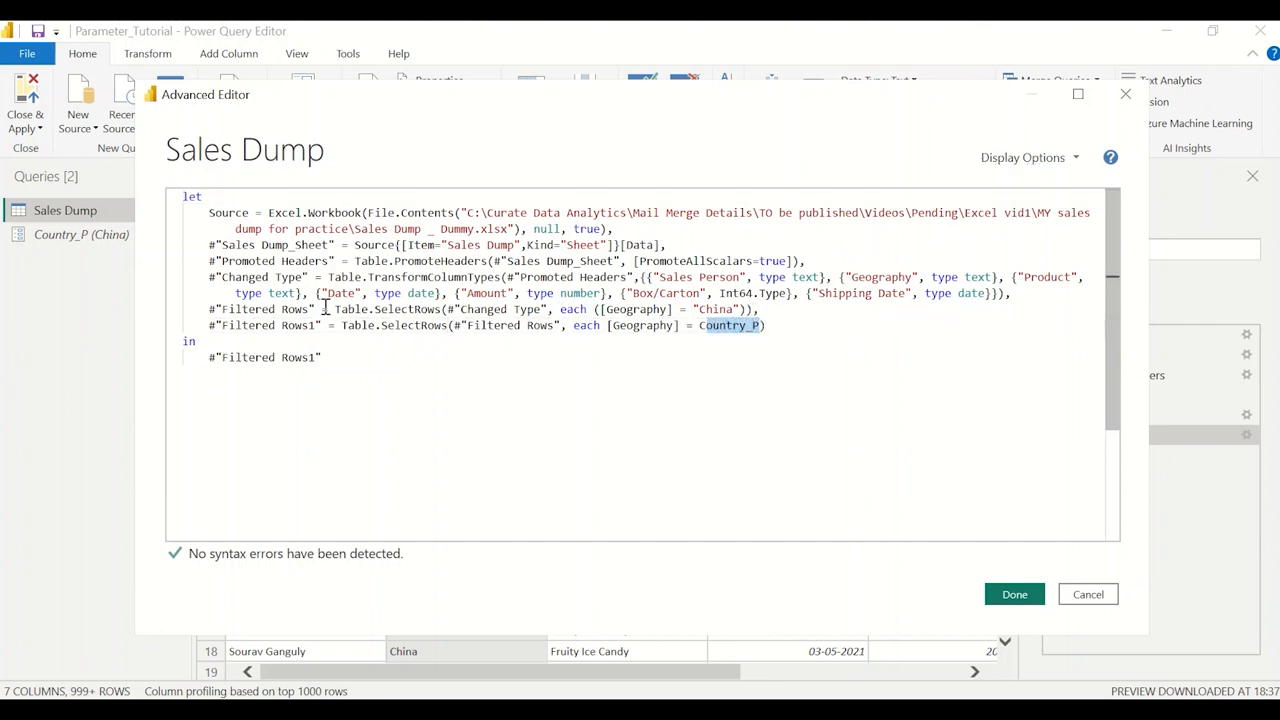
{"action": "left_click", "coordinate": [1088, 594]}
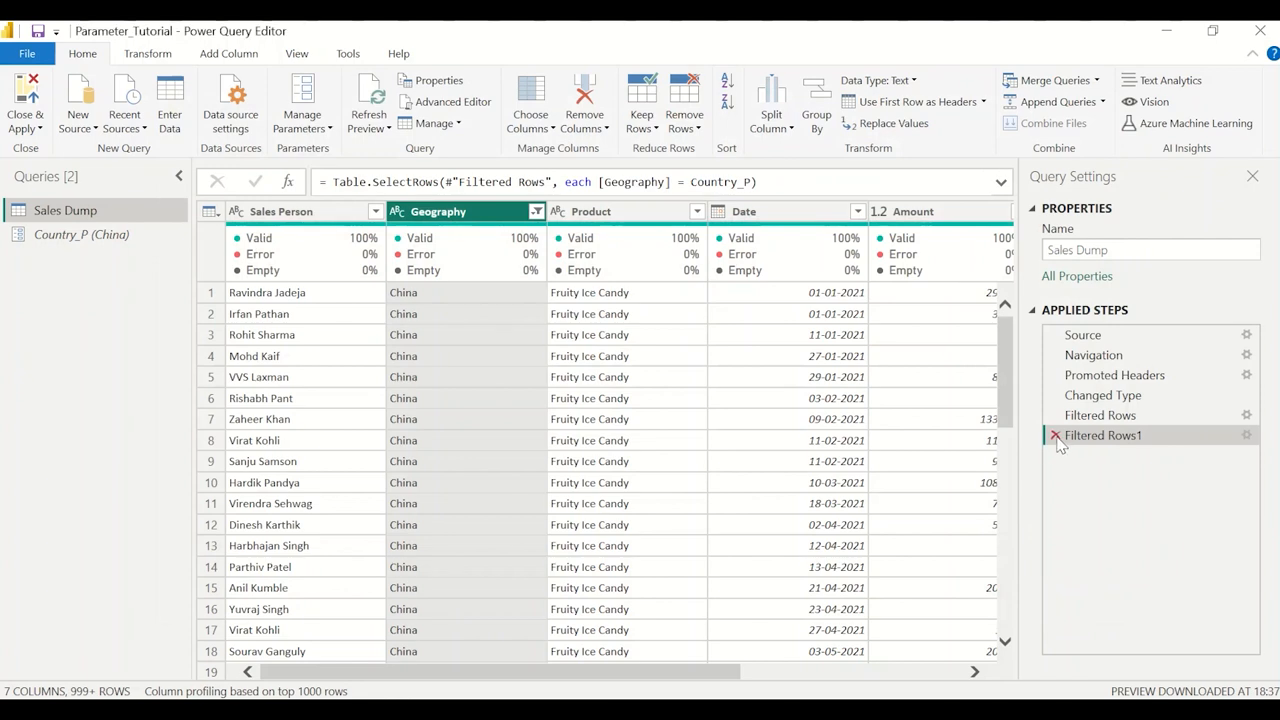
{"action": "left_click", "coordinate": [1053, 415]}
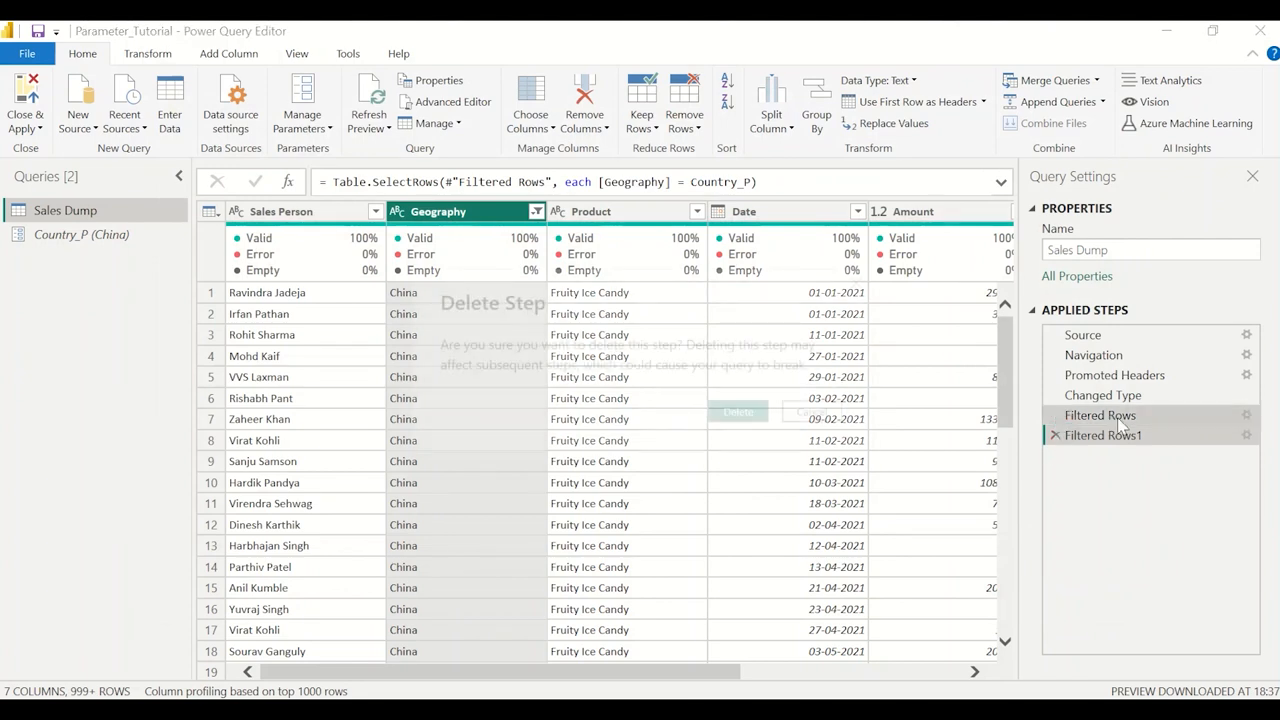
{"action": "left_click", "coordinate": [734, 413]}
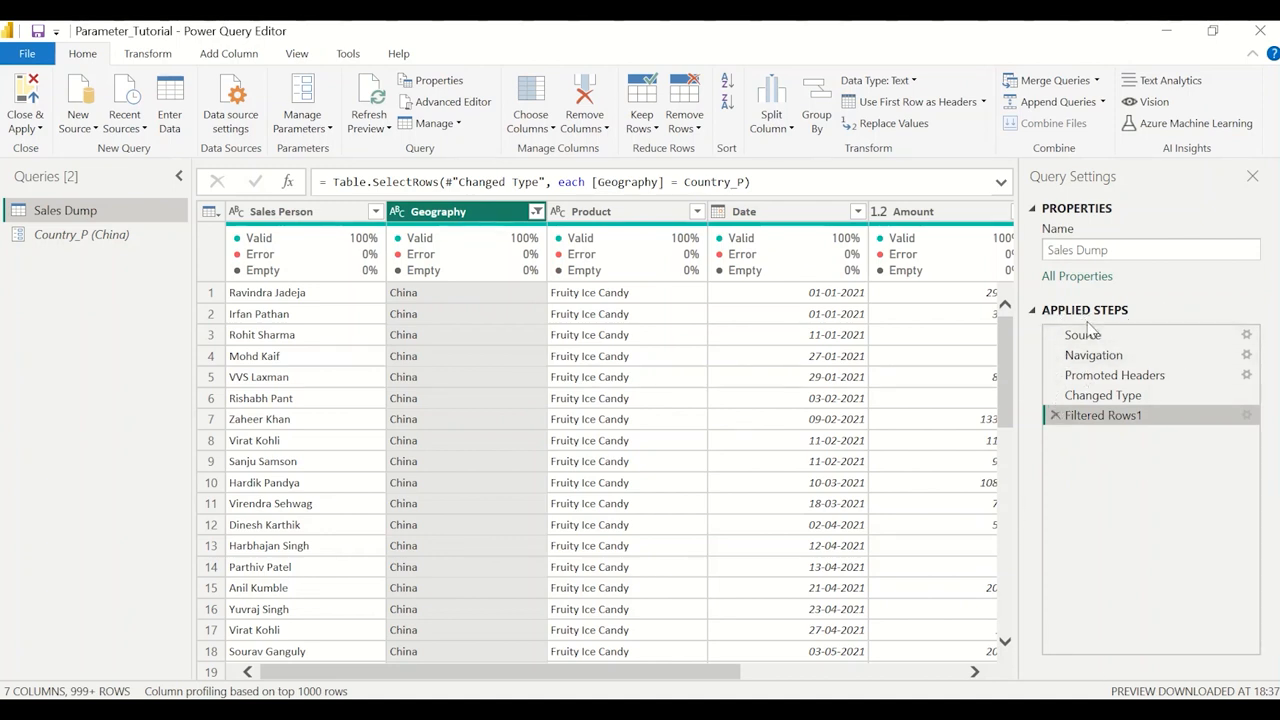
Replace Country_P with "India" in the Geography filter condition of Sales Dump's code in the Advanced Editor
{"action": "left_click", "coordinate": [459, 104]}
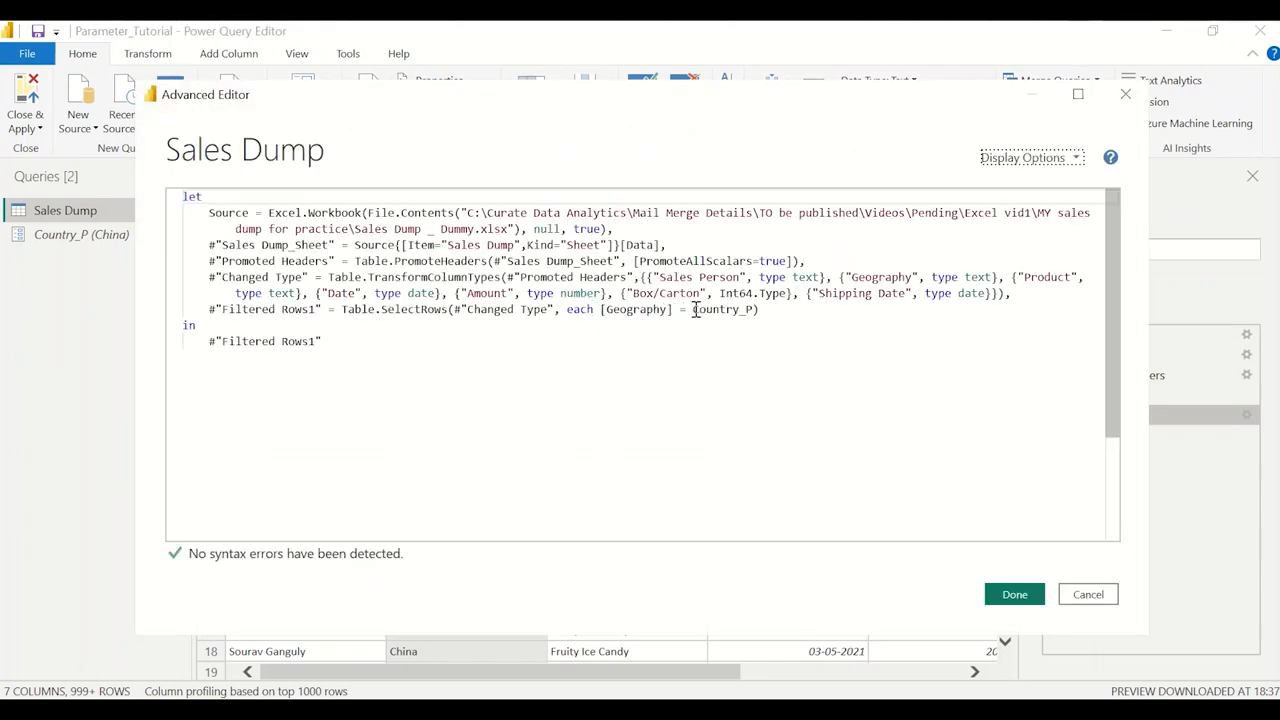
{"action": "left_click_drag", "start_coordinate": [695, 310], "coordinate": [755, 310]}
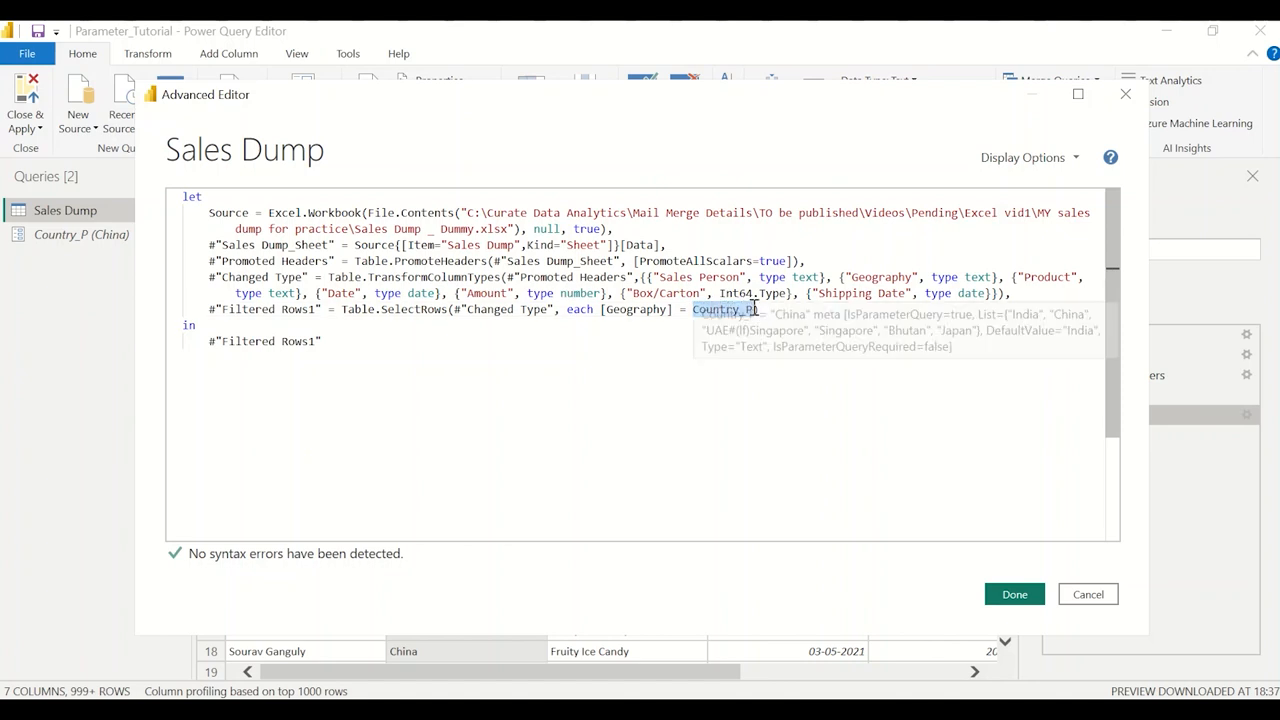
{"action": "type", "text": "\"India\""}
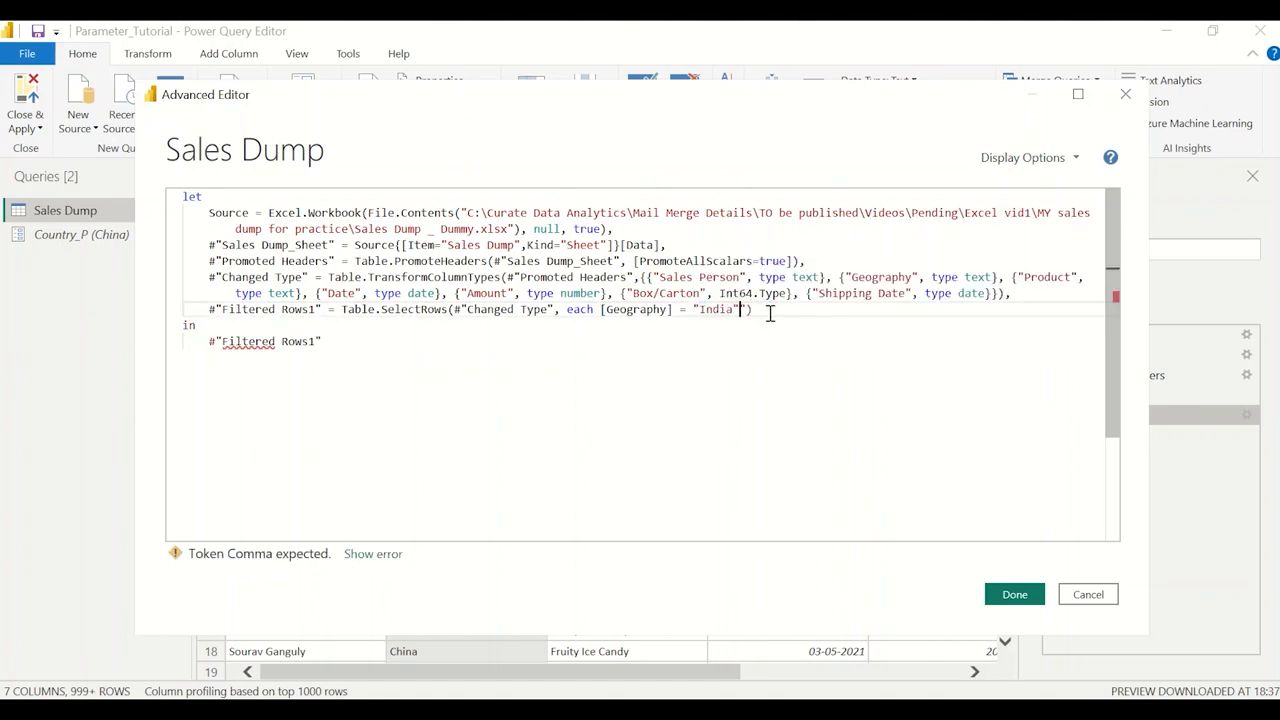
{"action": "key", "text": "Delete"}
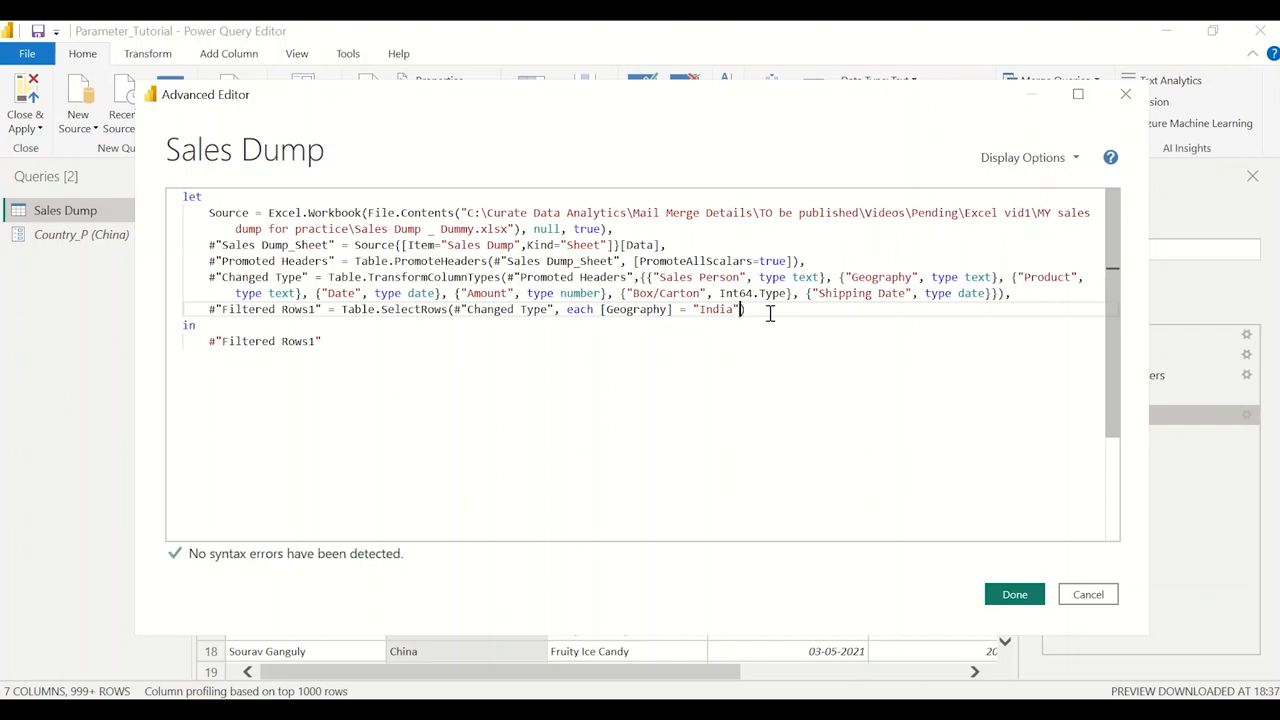
{"action": "left_click", "coordinate": [1015, 595]}
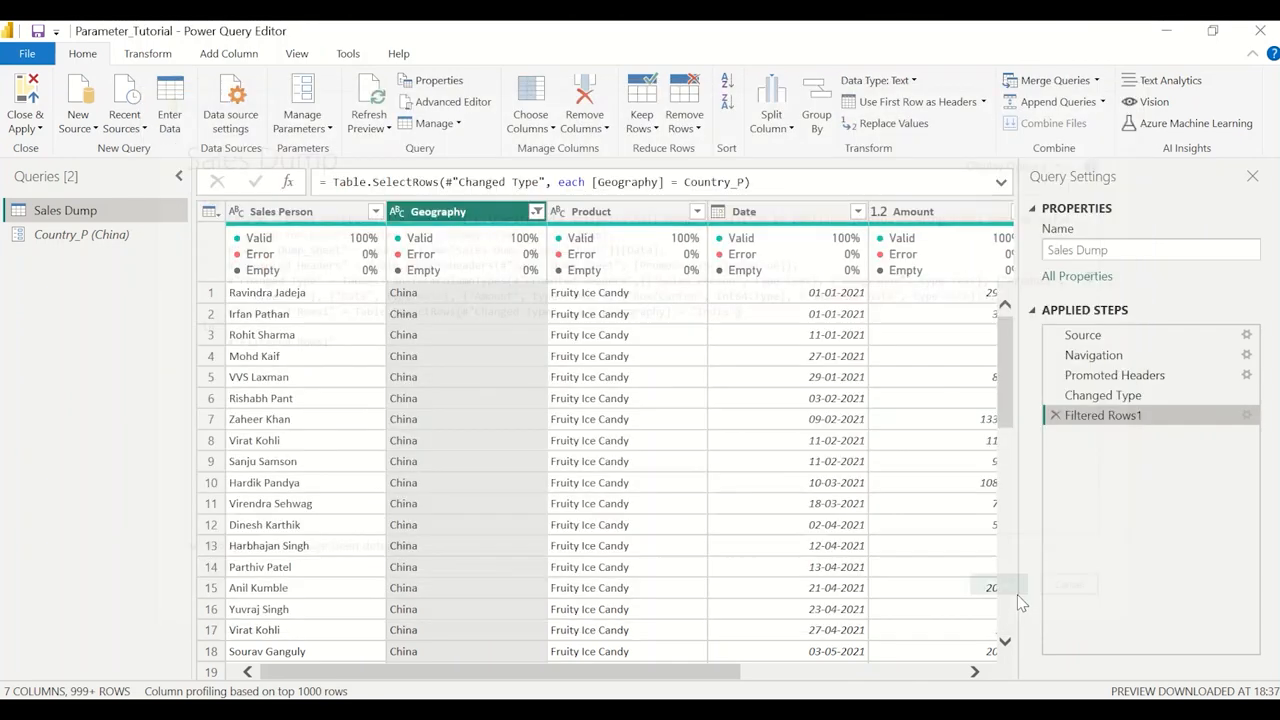
Replace "India" with the Country_P parameter in the Geography filter condition of Sales Dump's code in the Advanced Editor
{"action": "left_click", "coordinate": [460, 110]}
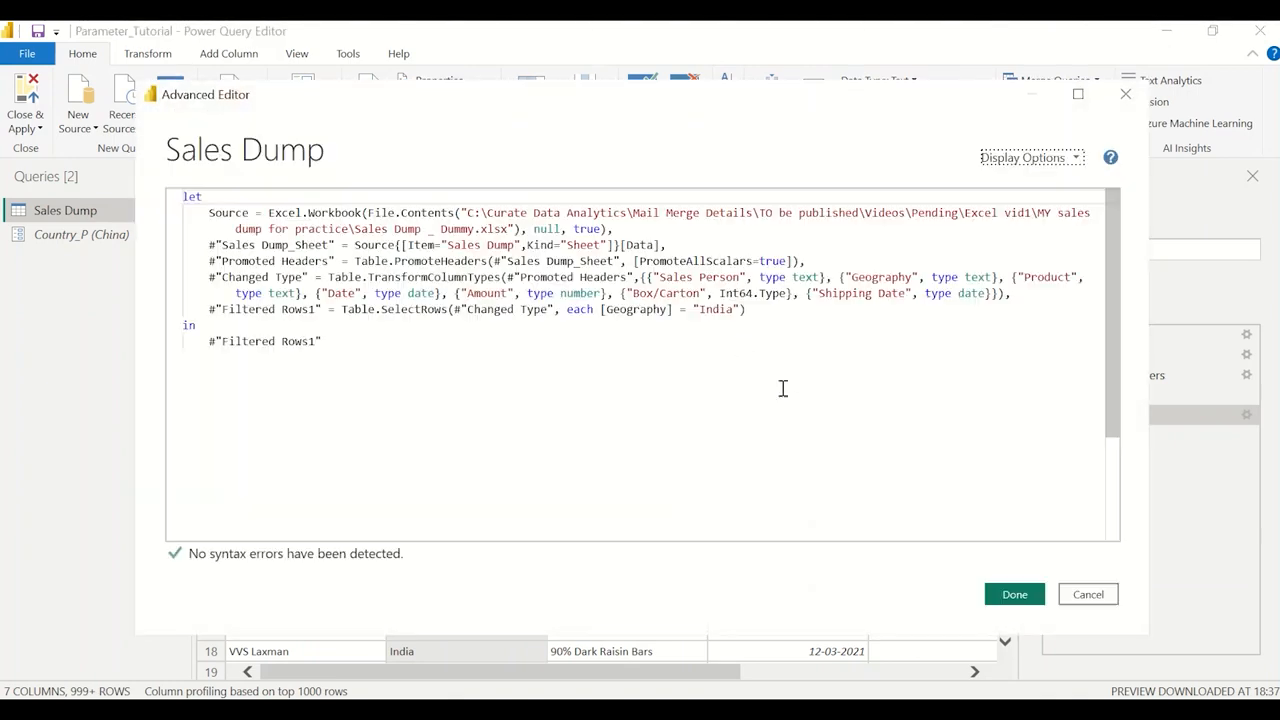
{"action": "left_click_drag", "start_coordinate": [740, 309], "coordinate": [692, 309]}
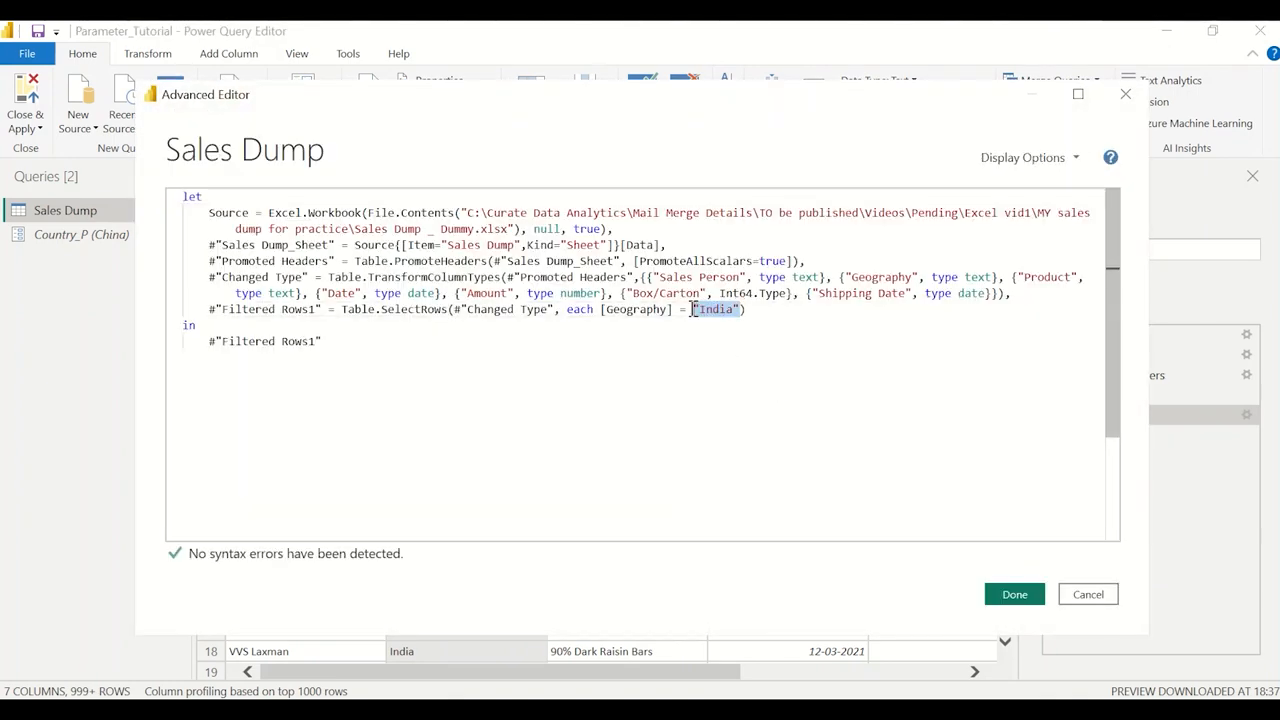
{"action": "key", "text": "BackSpace"}
{"action": "type", "text": "Co"}
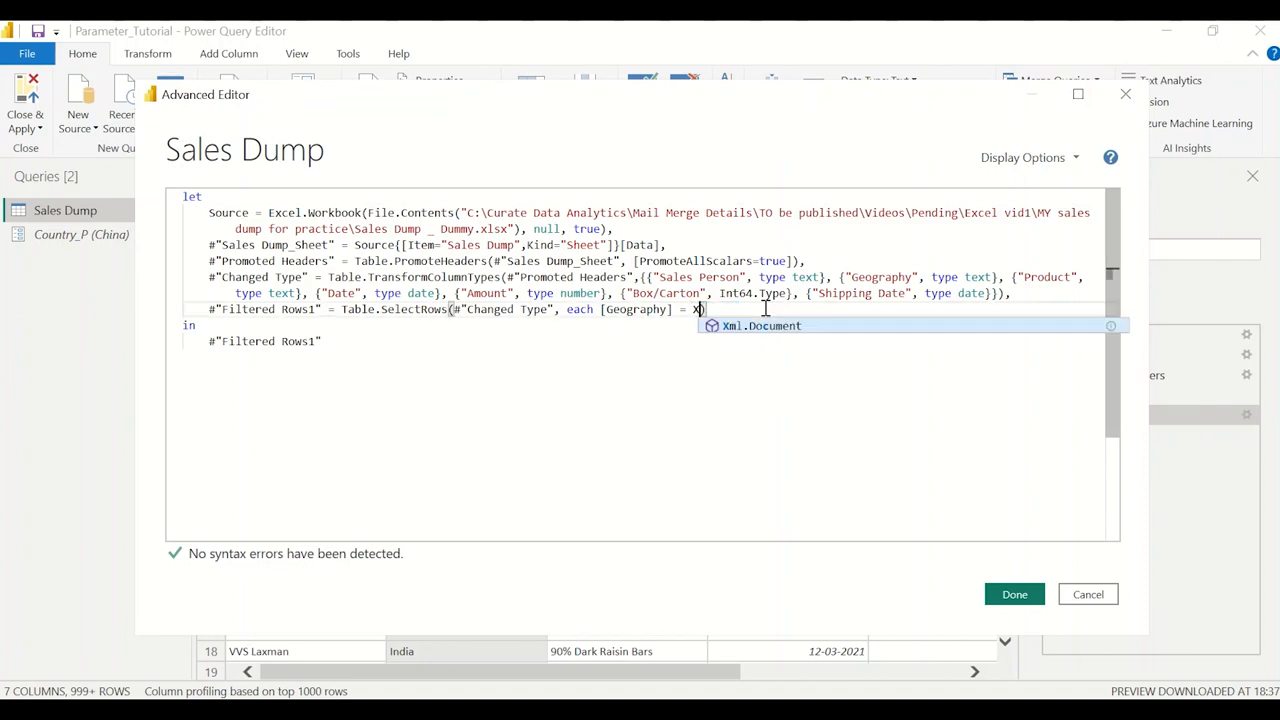
{"action": "type", "text": "untry"}
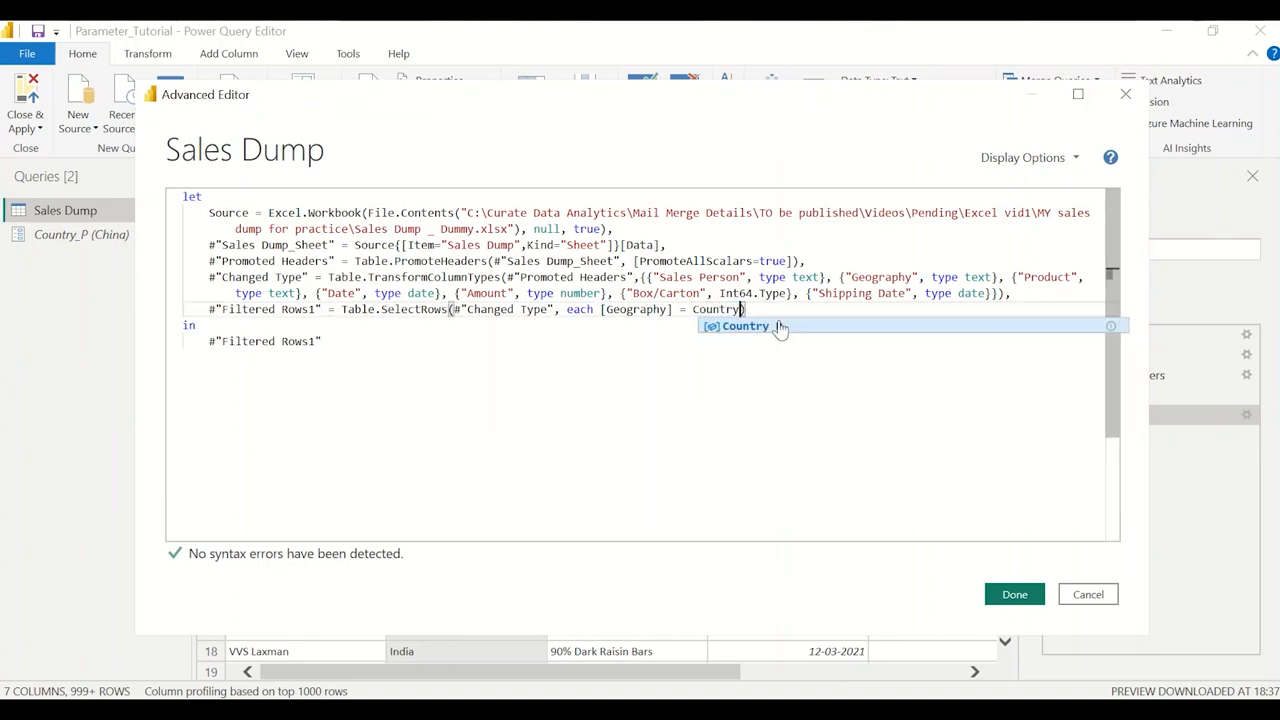
{"action": "type", "text": ")"}
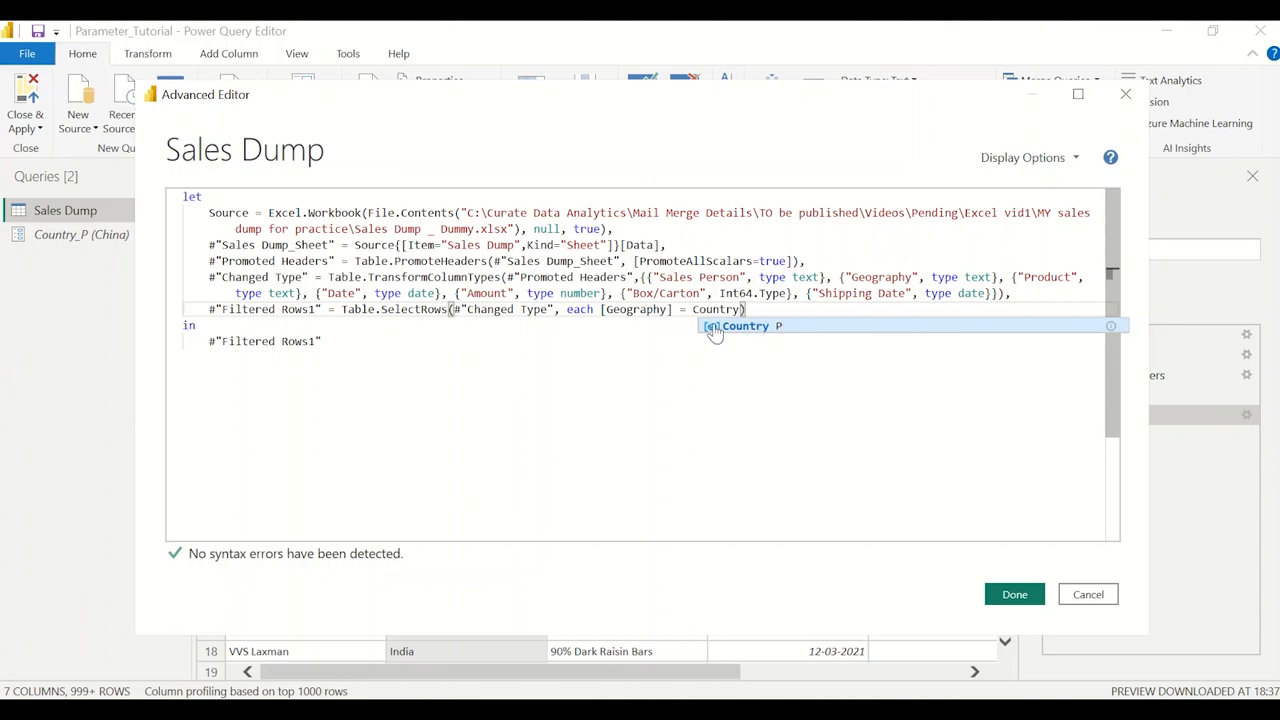
{"action": "left_click", "coordinate": [714, 328]}
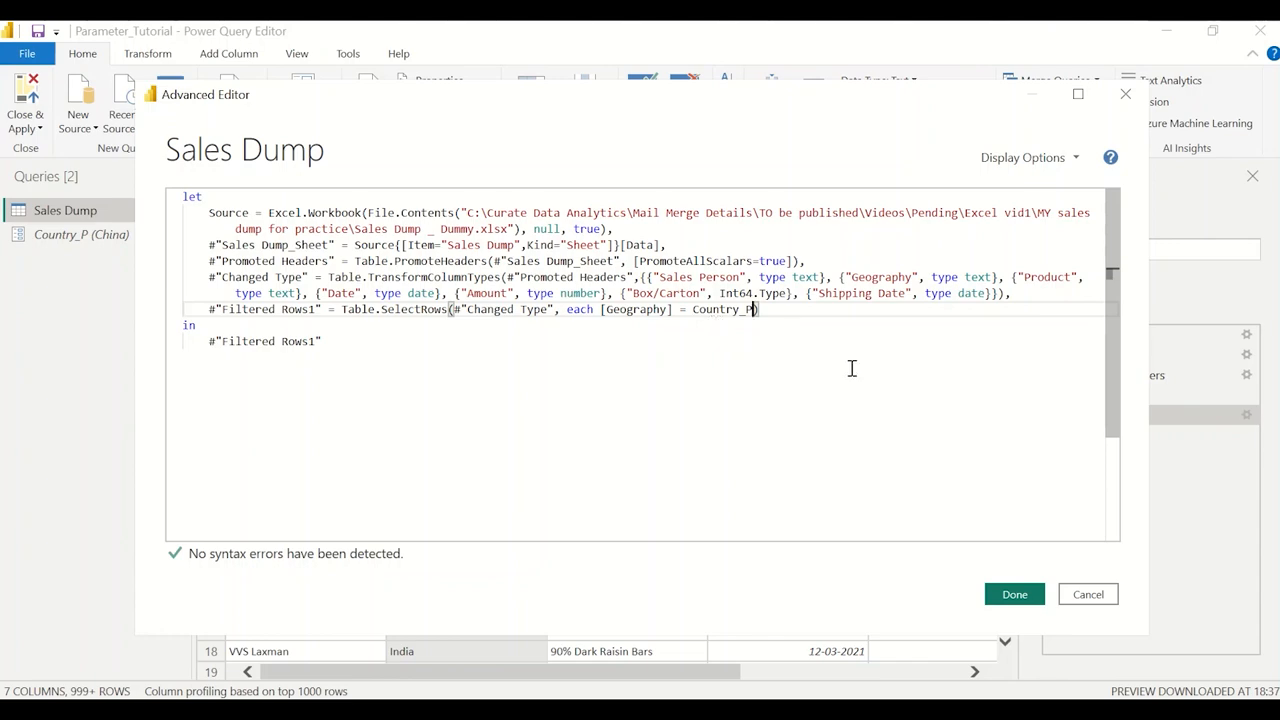
{"action": "left_click", "coordinate": [1014, 596]}
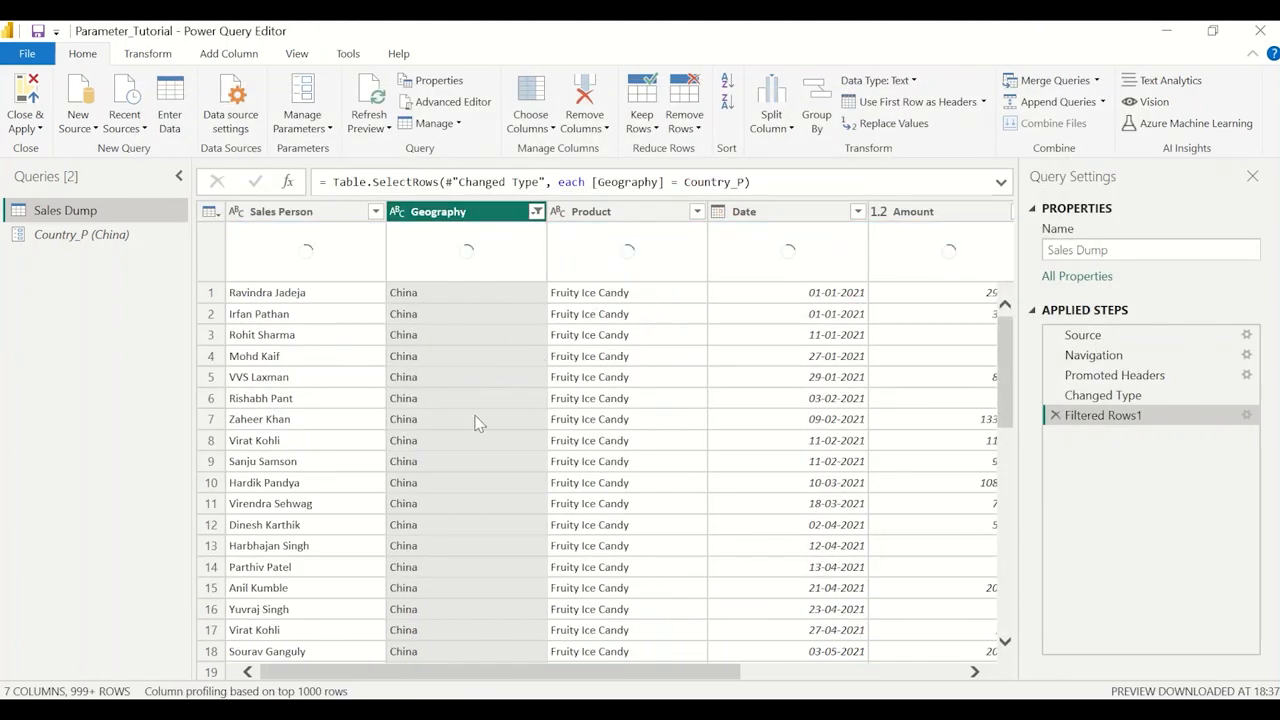
Review the values offered by the Country_P parameter, keep China as its current value, and return to the Sales Dump query
{"action": "left_click", "coordinate": [127, 244]}
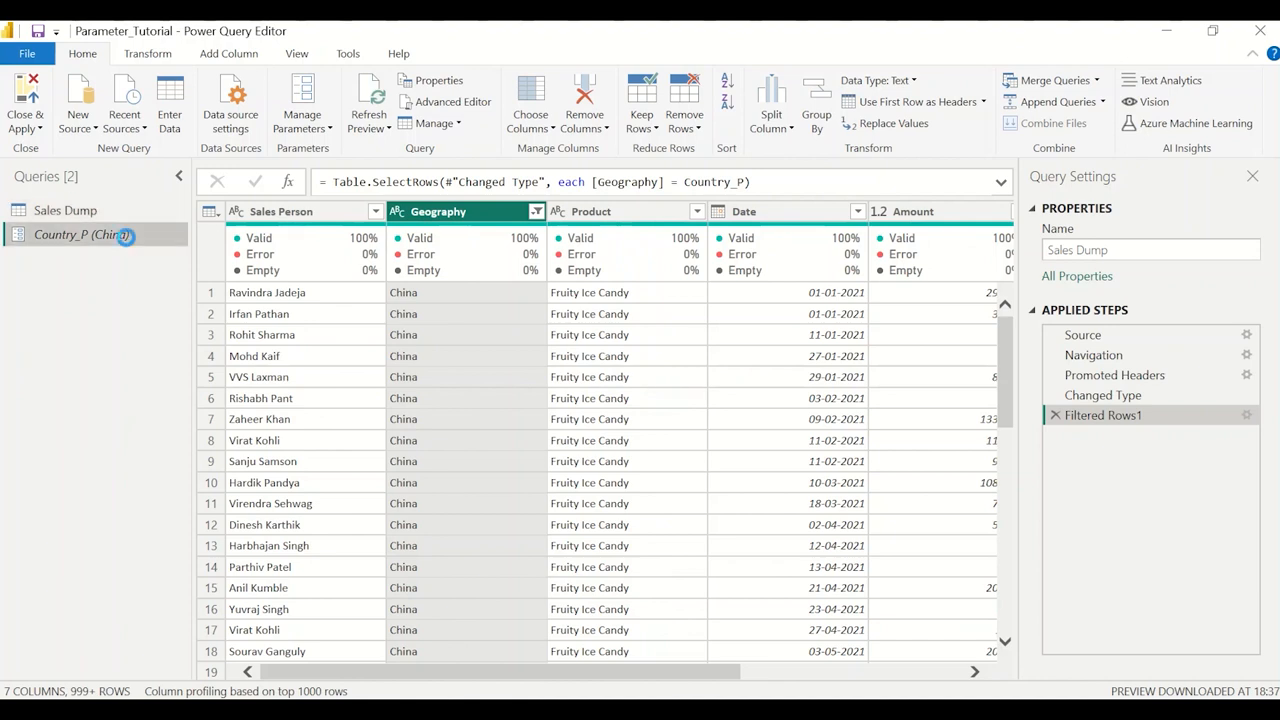
{"action": "left_click", "coordinate": [517, 213]}
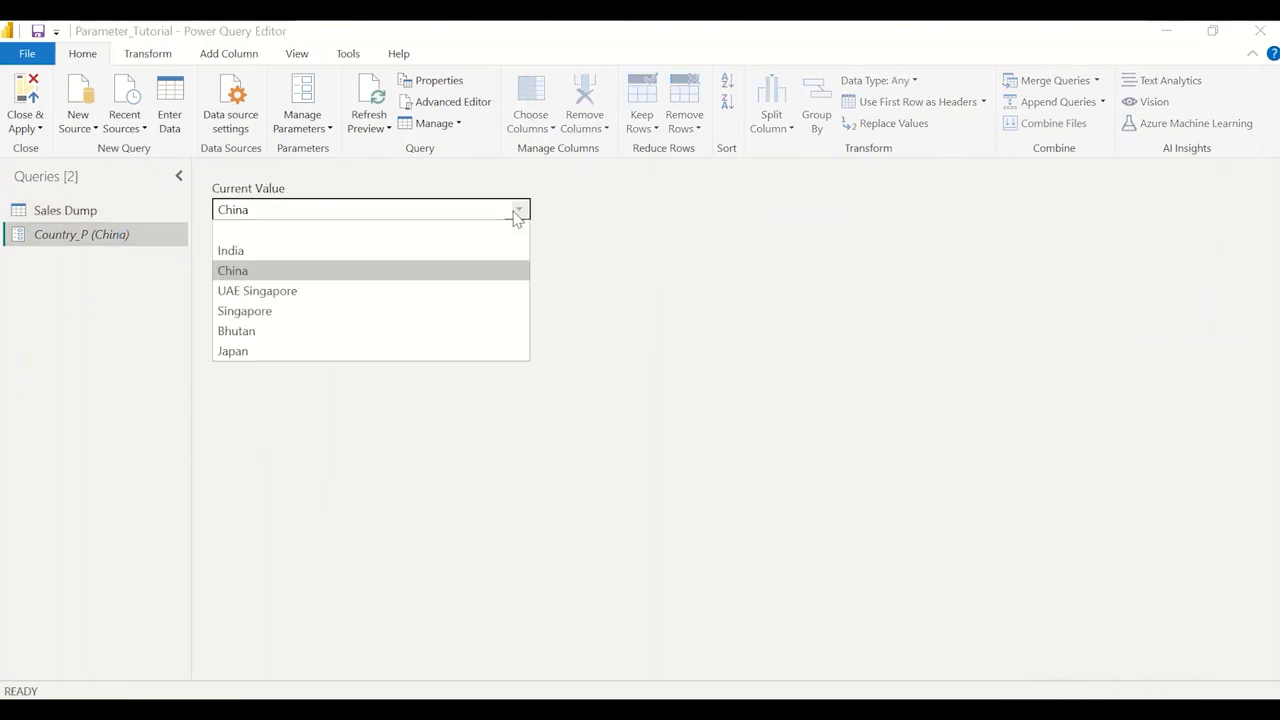
{"action": "left_click", "coordinate": [441, 270]}
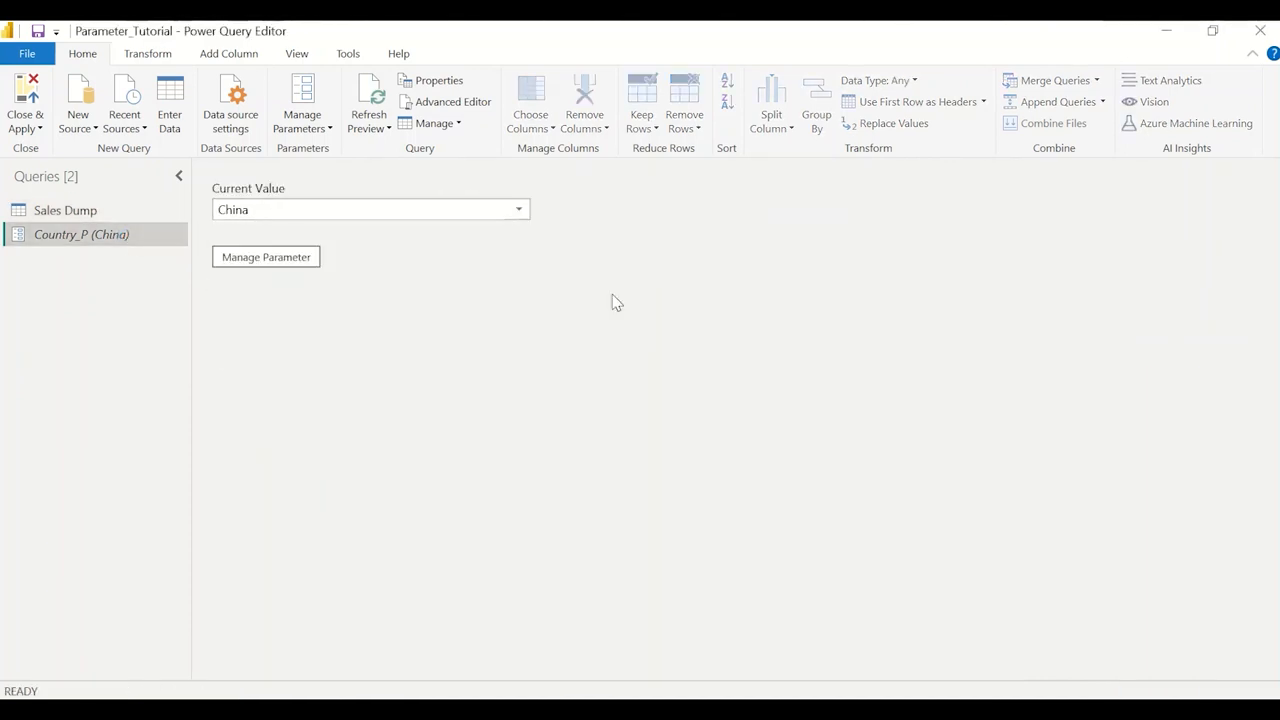
{"action": "left_click", "coordinate": [126, 213]}
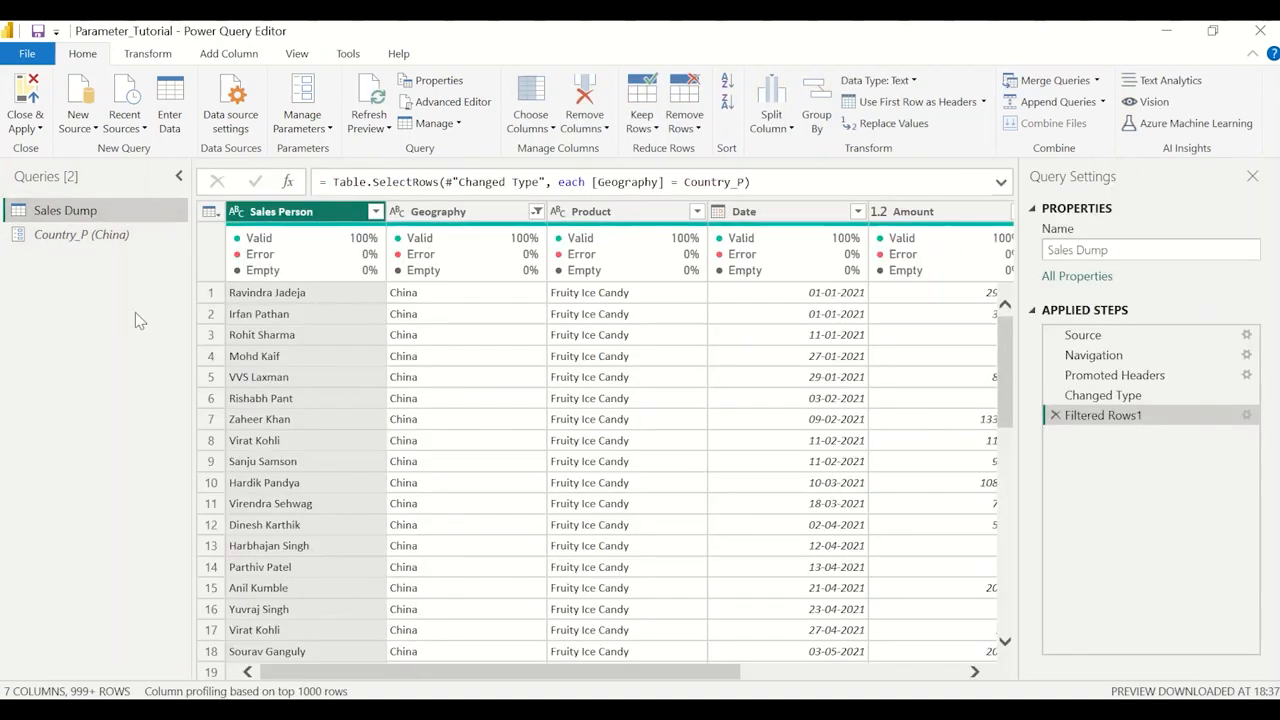
Start a new query parameter and name it Country_PP
{"action": "left_click", "coordinate": [318, 130]}
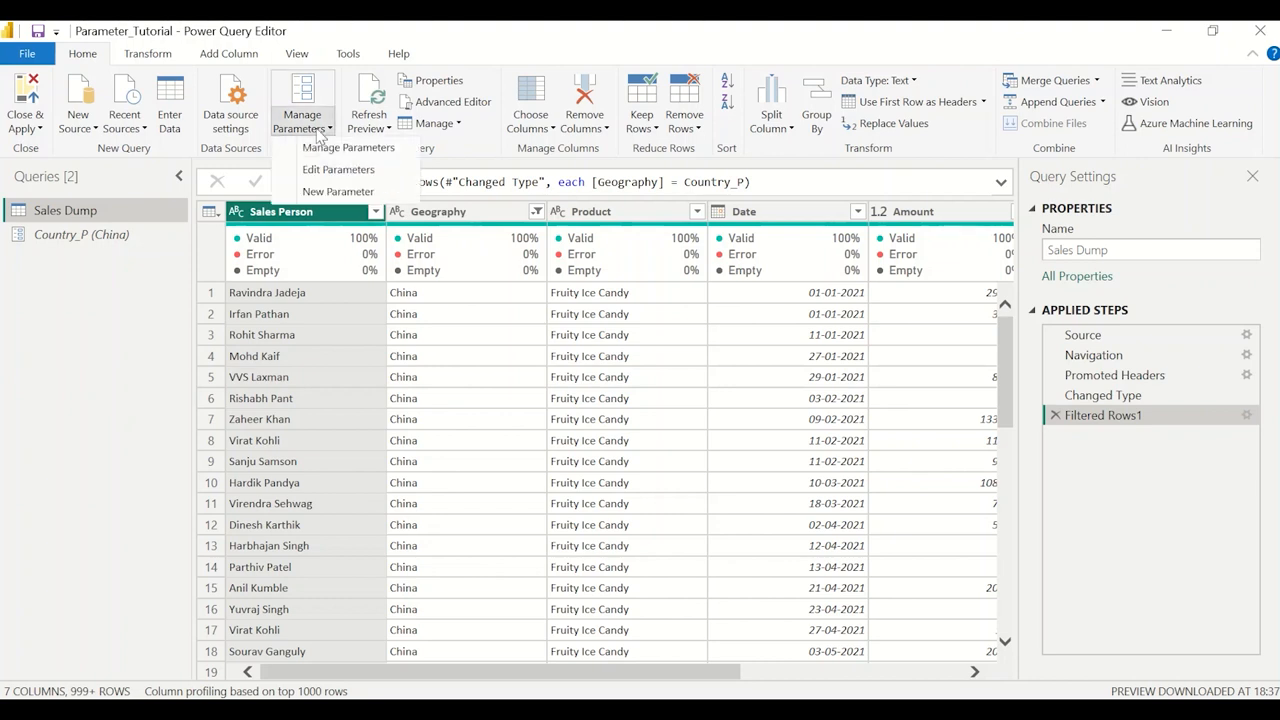
{"action": "left_click", "coordinate": [338, 191]}
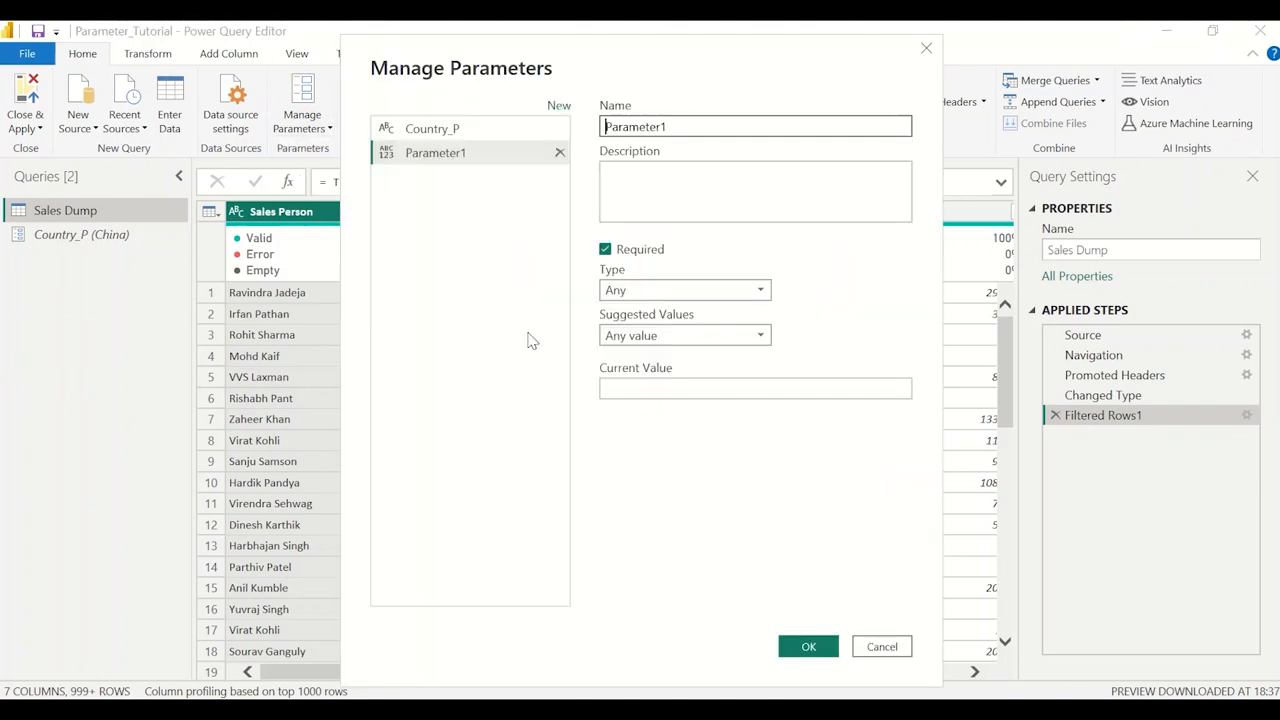
{"action": "double_click", "coordinate": [663, 127]}
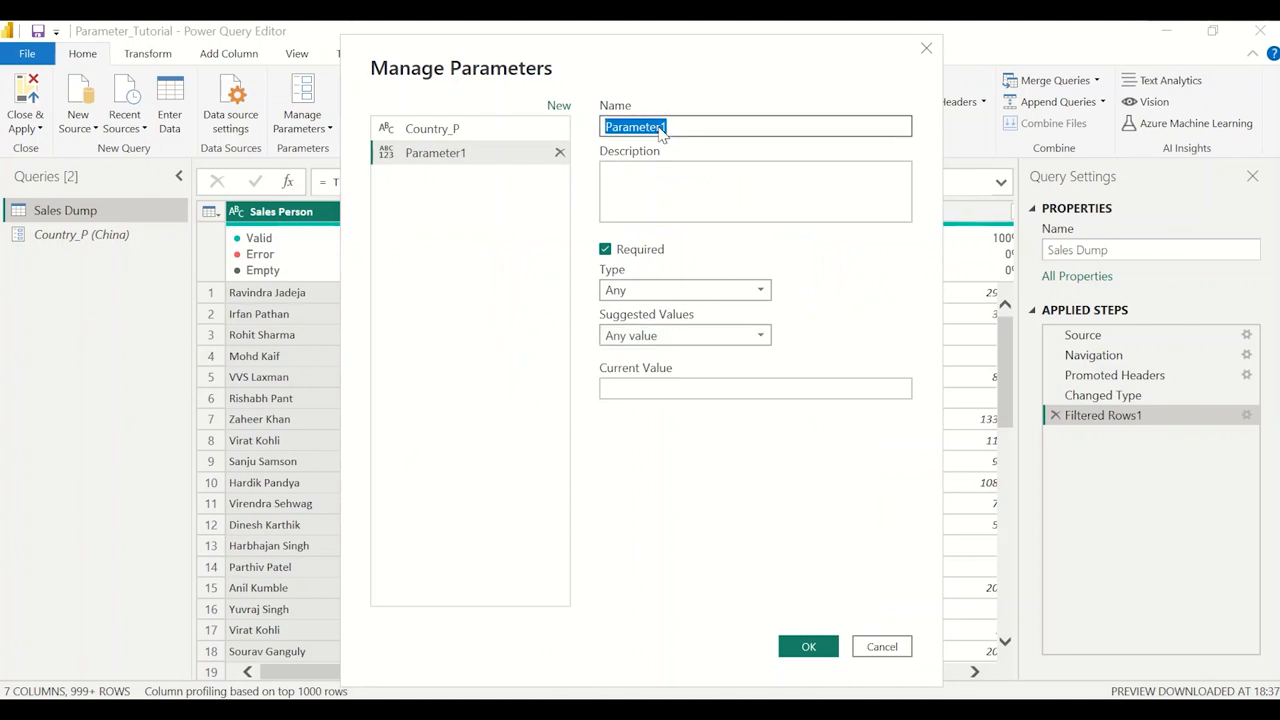
{"action": "left_click_drag", "start_coordinate": [614, 80], "coordinate": [384, 87]}
{"action": "left_click", "coordinate": [440, 127]}
{"action": "double_click", "coordinate": [440, 127]}
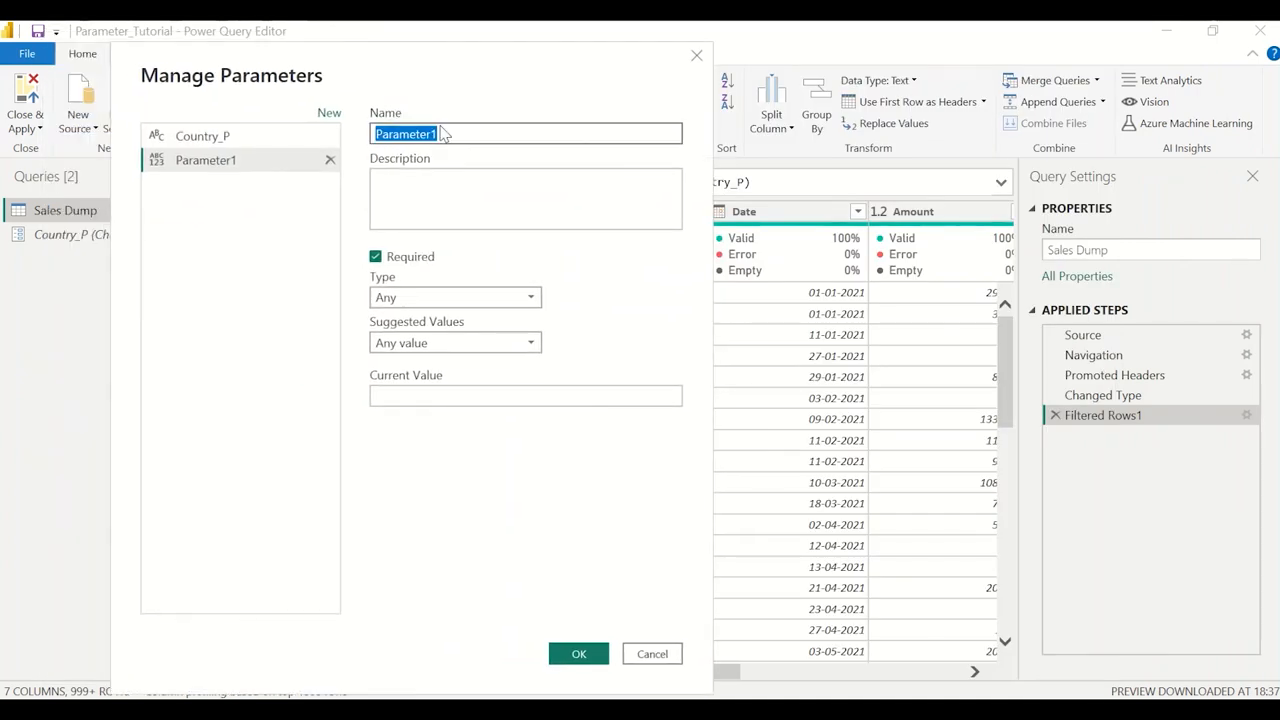
{"action": "type", "text": "Country_PP"}
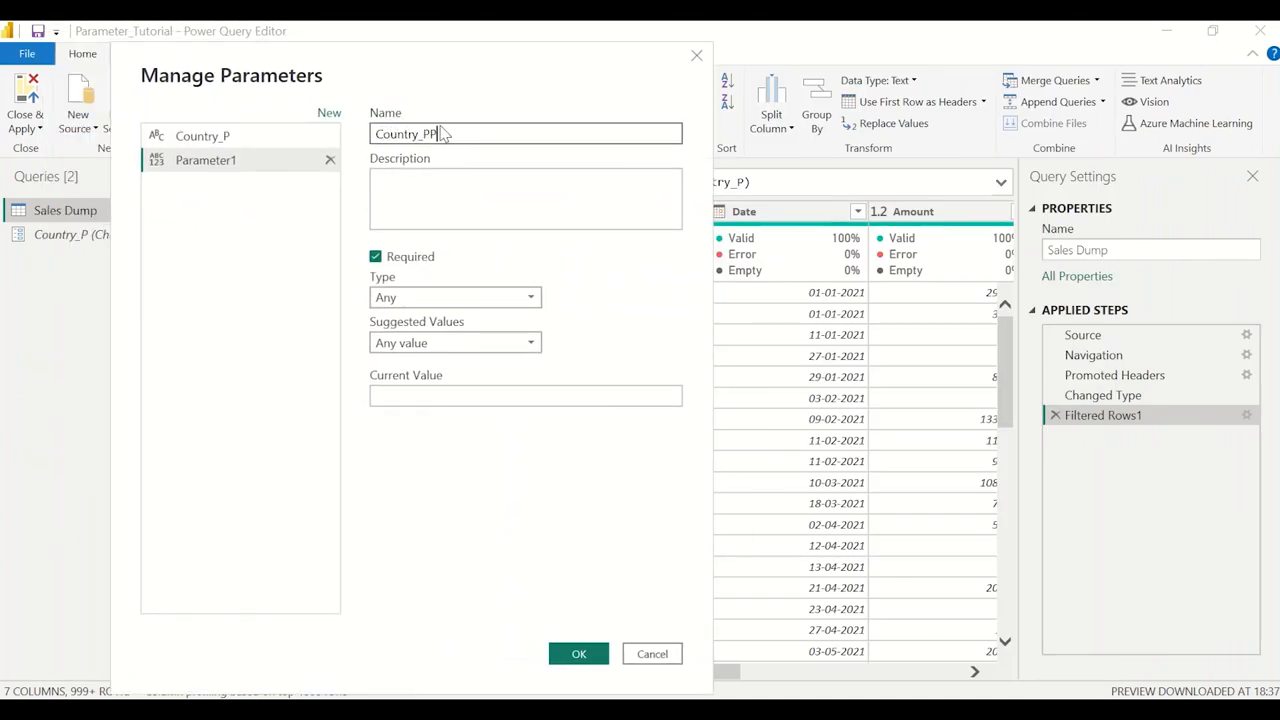
Describe Country_PP as "This is my second parameter on Country." with "Just for Illustration" on a separate line
{"action": "left_click", "coordinate": [474, 189]}
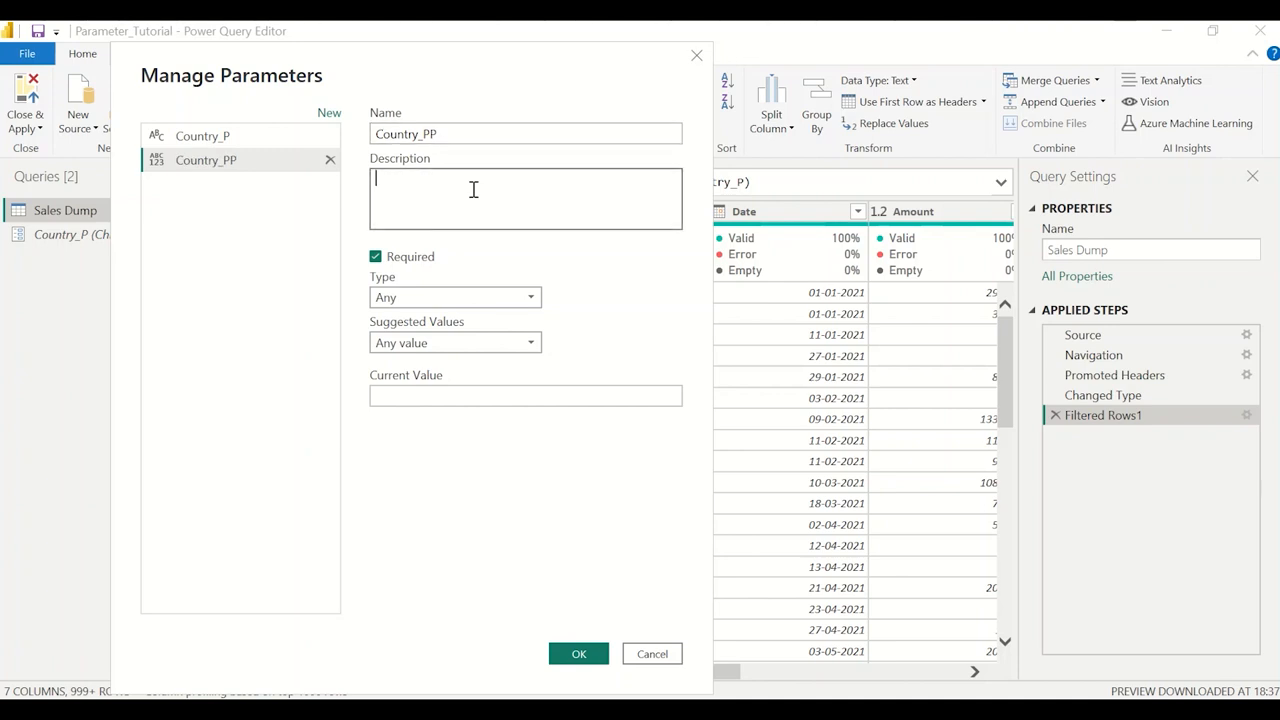
{"action": "type", "text": "This is my second parameter on Count"}
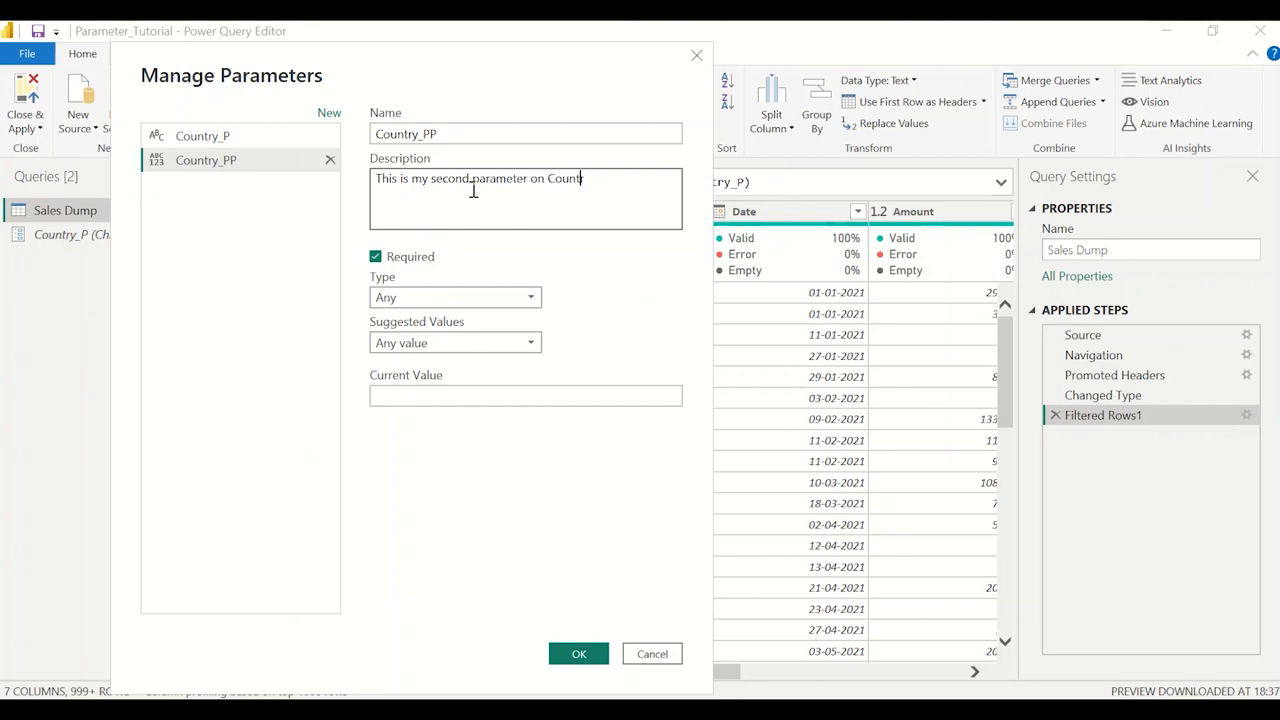
{"action": "type", "text": "ry.  "}
{"action": "type", "text": "Just for Illustration"}
Make Country_PP optional, set its type to Text with any value allowed, and enter India as the current value
{"action": "left_click", "coordinate": [423, 256]}
{"action": "left_click", "coordinate": [431, 299]}
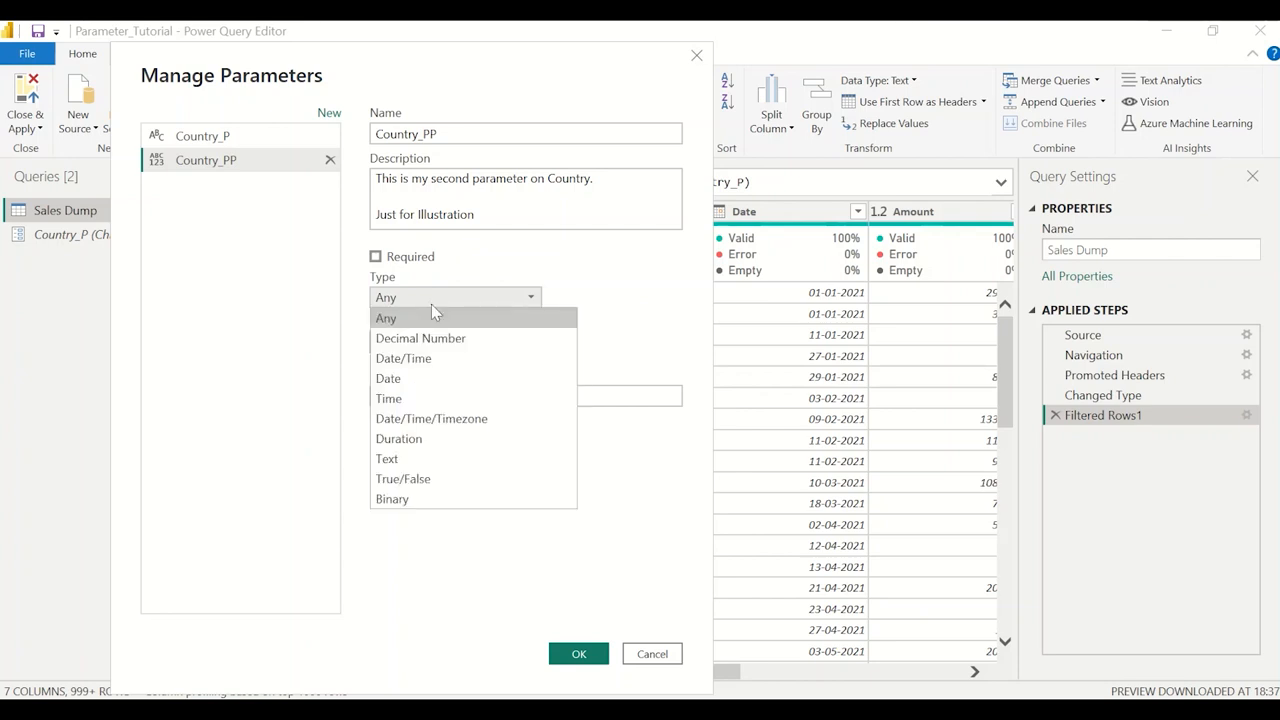
{"action": "left_click", "coordinate": [439, 456]}
{"action": "left_click", "coordinate": [421, 342]}
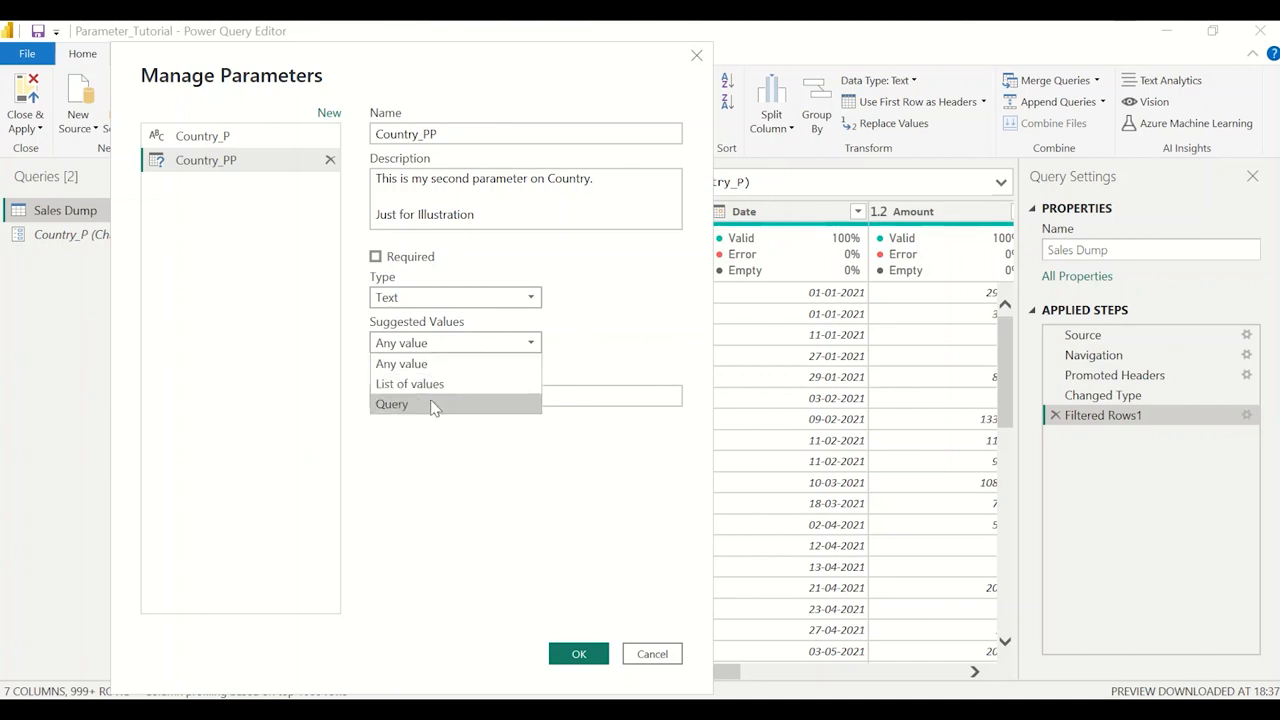
{"action": "left_click", "coordinate": [419, 366]}
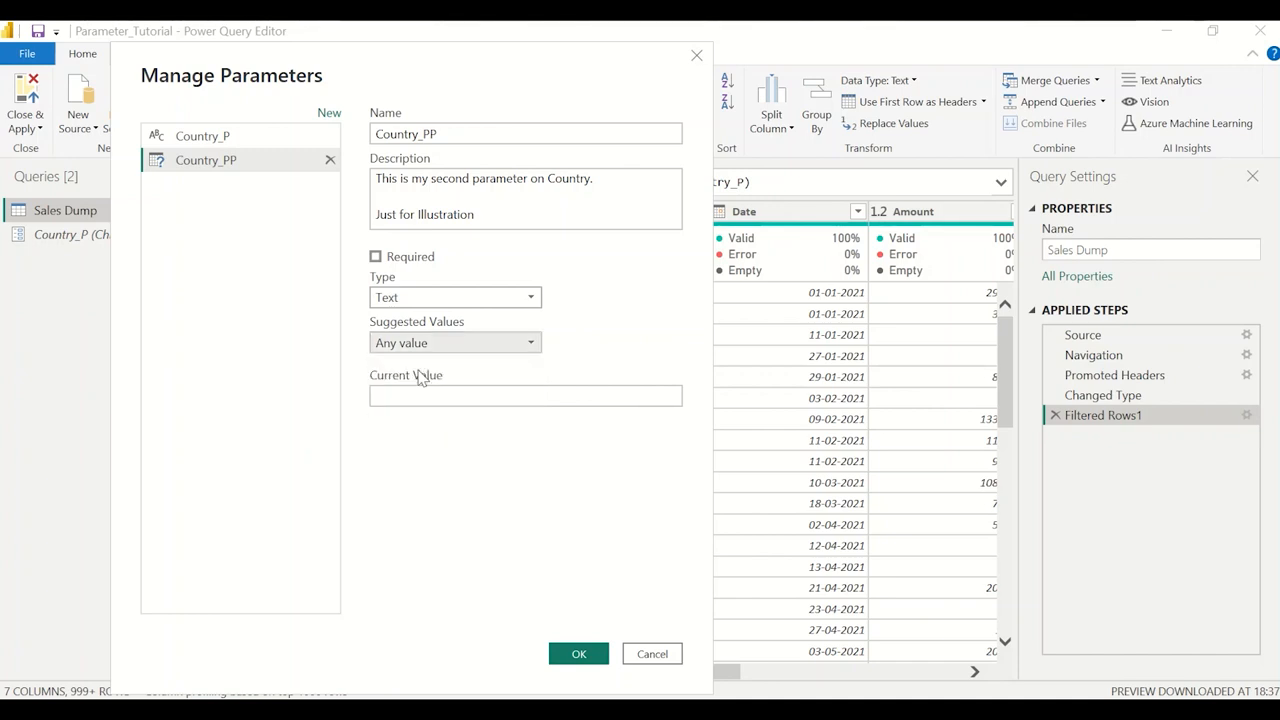
{"action": "left_click", "coordinate": [415, 396]}
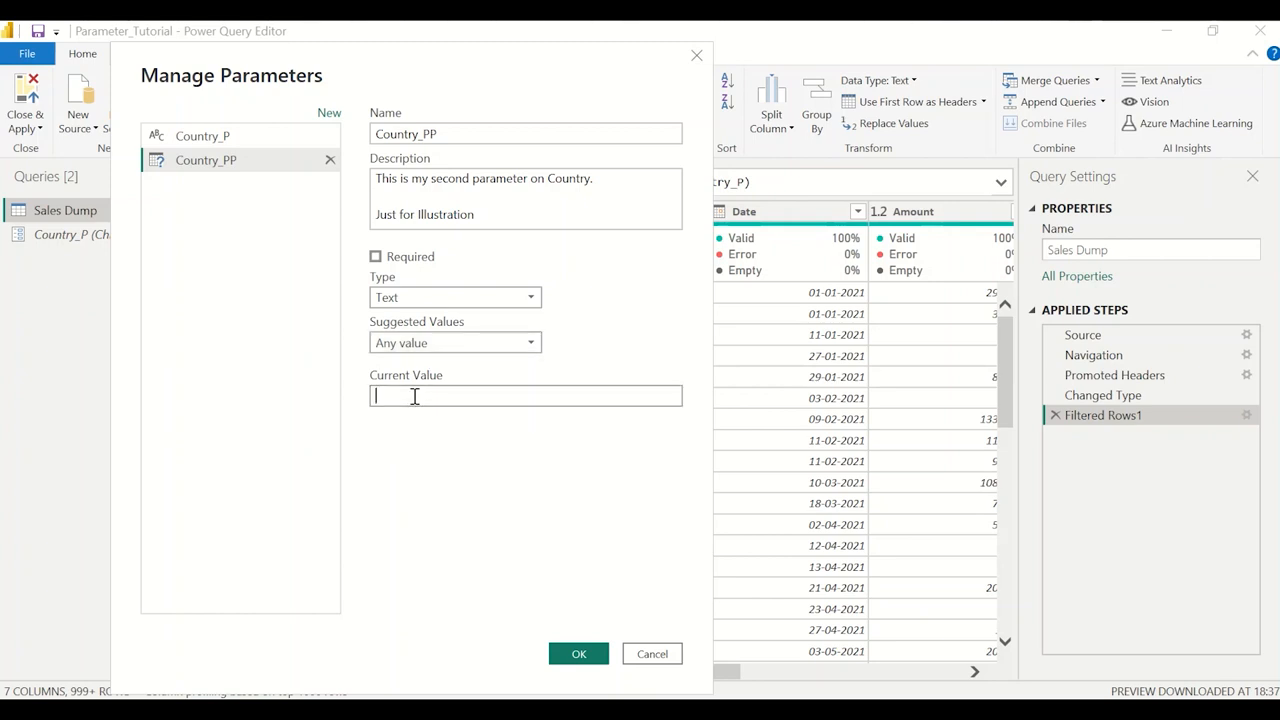
{"action": "type", "text": "India"}
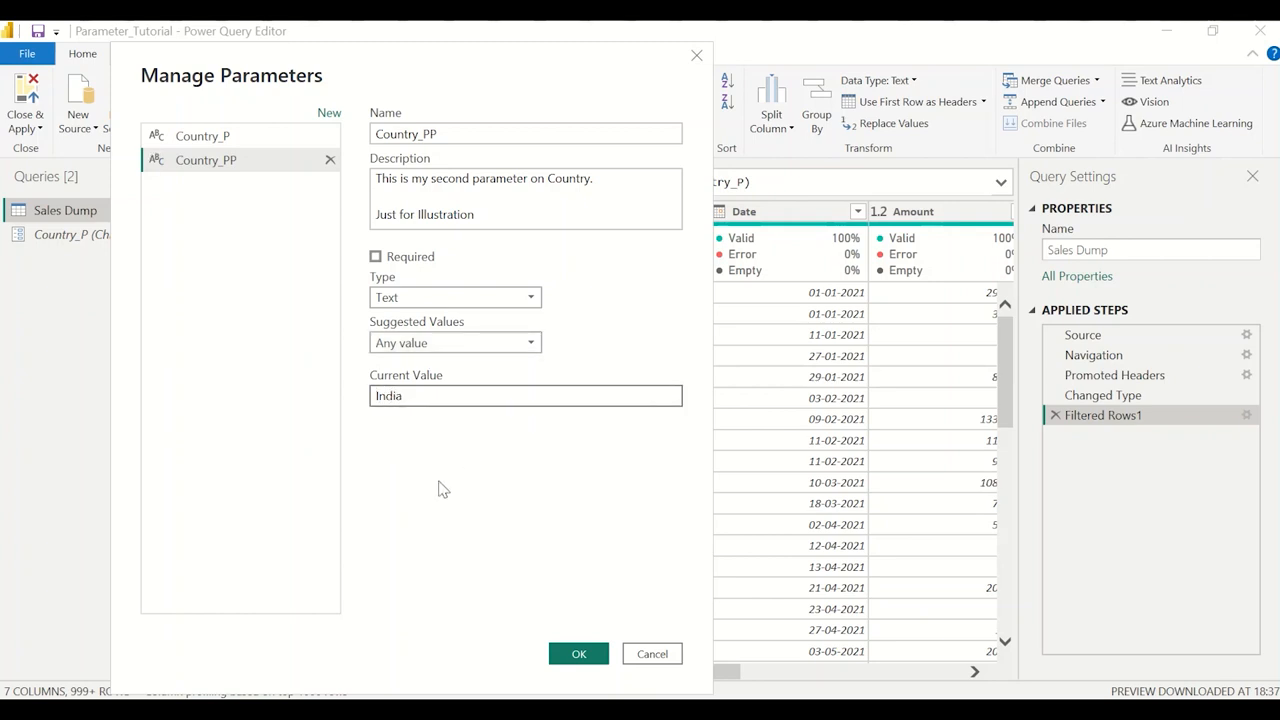
Check the suggested value options for Country_PP and discard the new parameter
{"action": "left_click", "coordinate": [491, 344]}
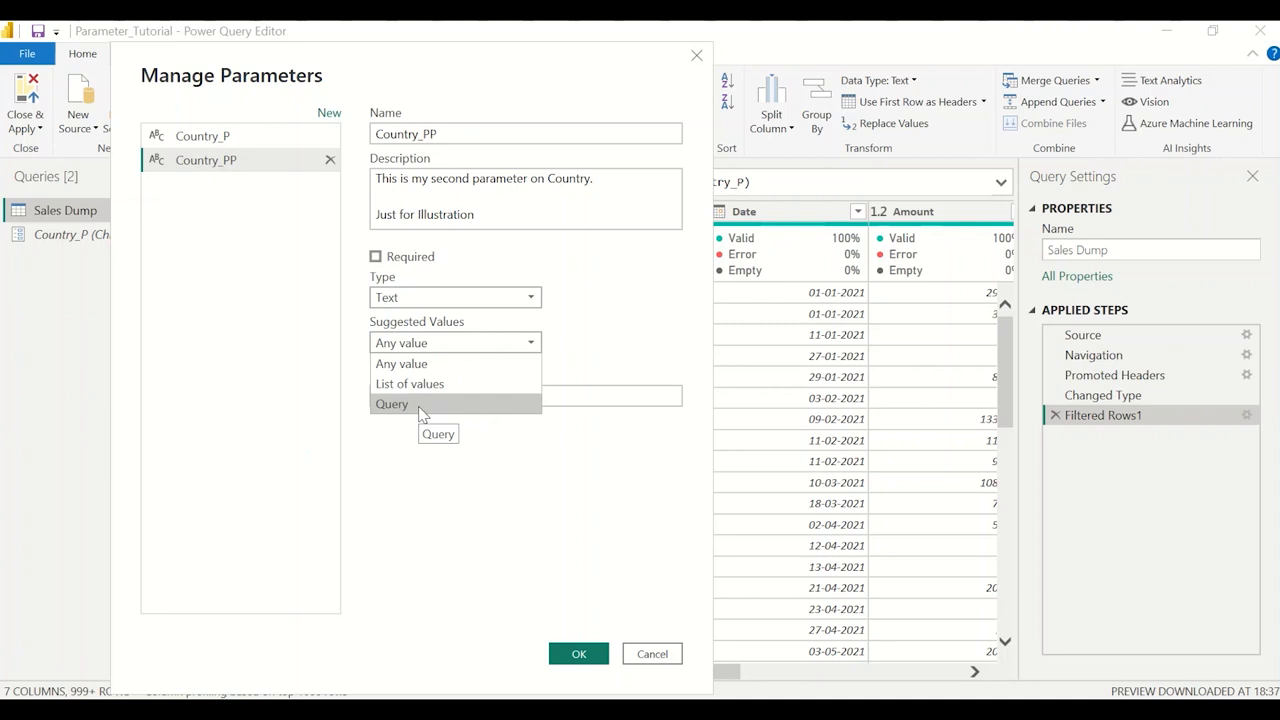
{"action": "left_click", "coordinate": [540, 506]}
{"action": "left_click", "coordinate": [648, 656]}
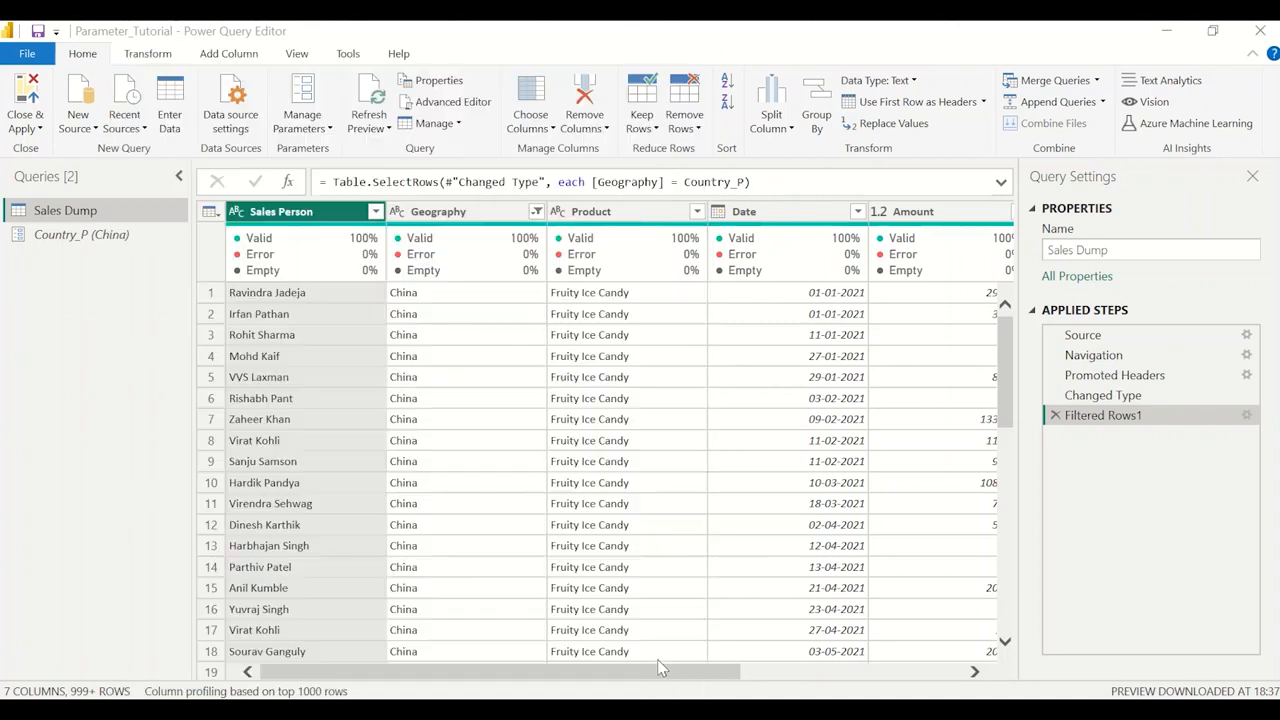
Delete the Geography filter step from Sales Dump and add the Geography column as a new list query
{"action": "left_click", "coordinate": [455, 213]}
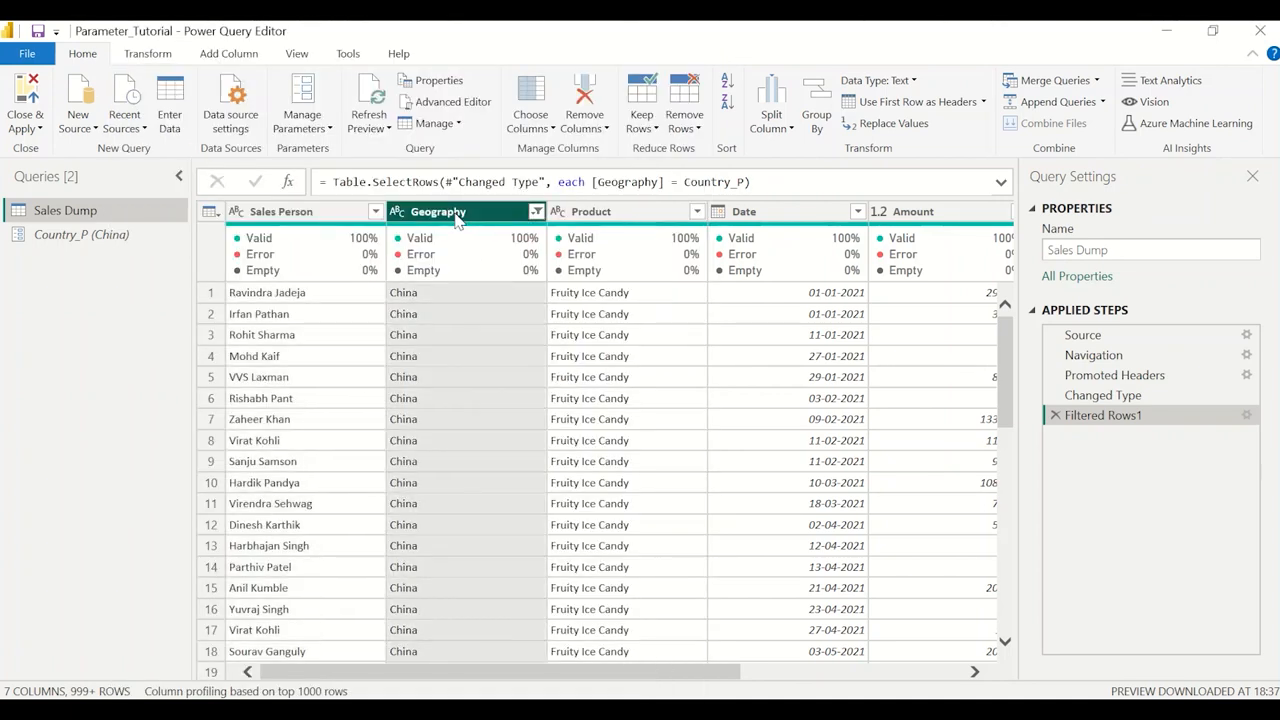
{"action": "left_click", "coordinate": [1055, 415]}
{"action": "right_click", "coordinate": [486, 213]}
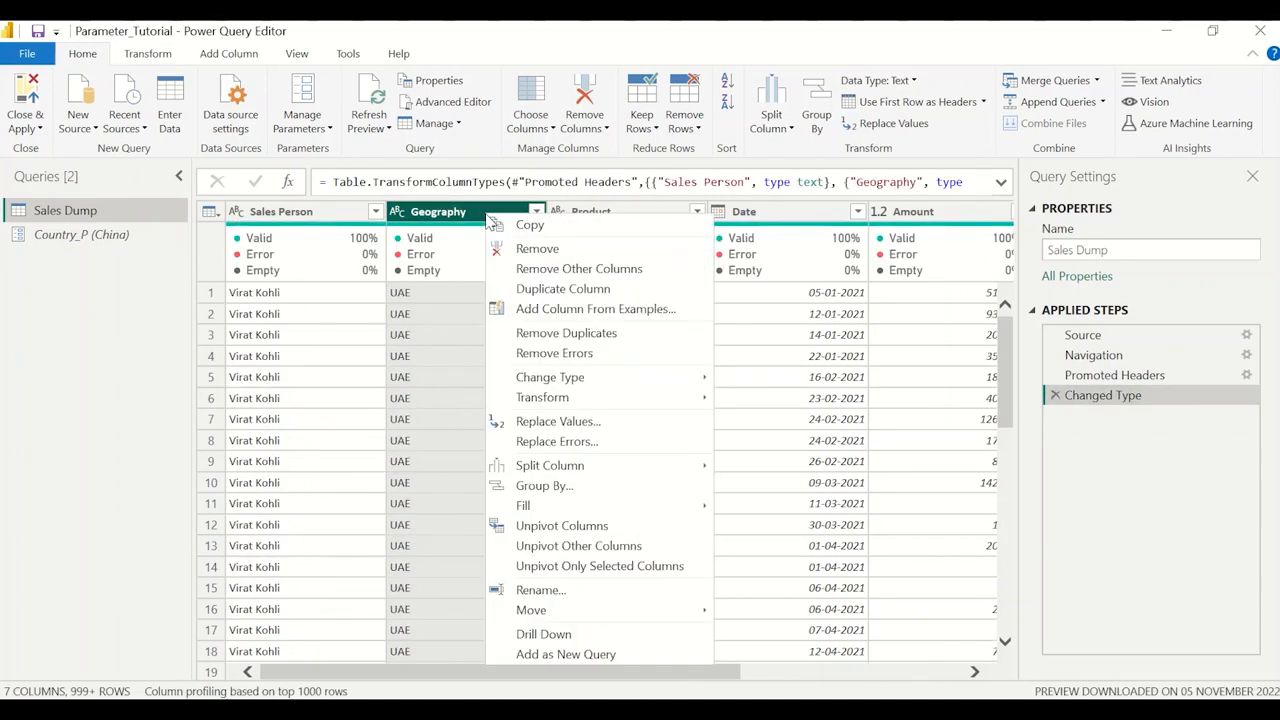
{"action": "left_click", "coordinate": [618, 653]}
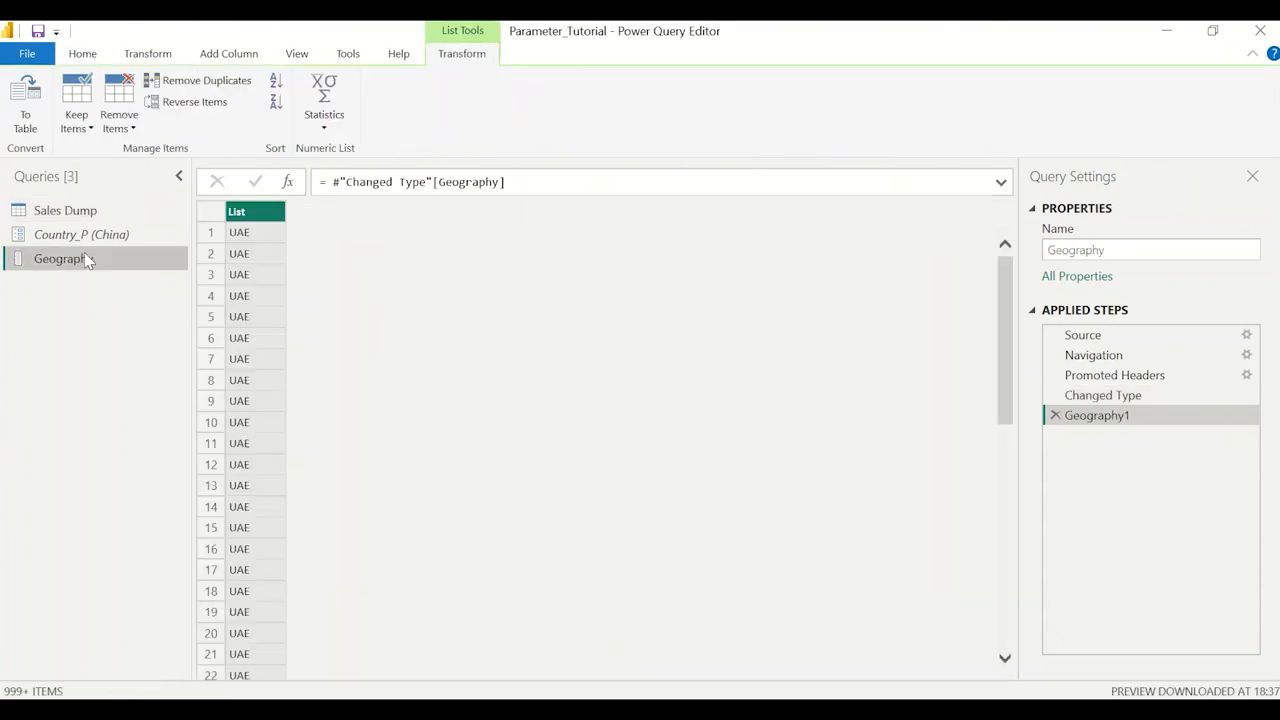
Look through the Geography list and remove its duplicate entries
{"action": "scroll", "coordinate": [251, 514], "scroll_direction": "down", "scroll_amount": 20}
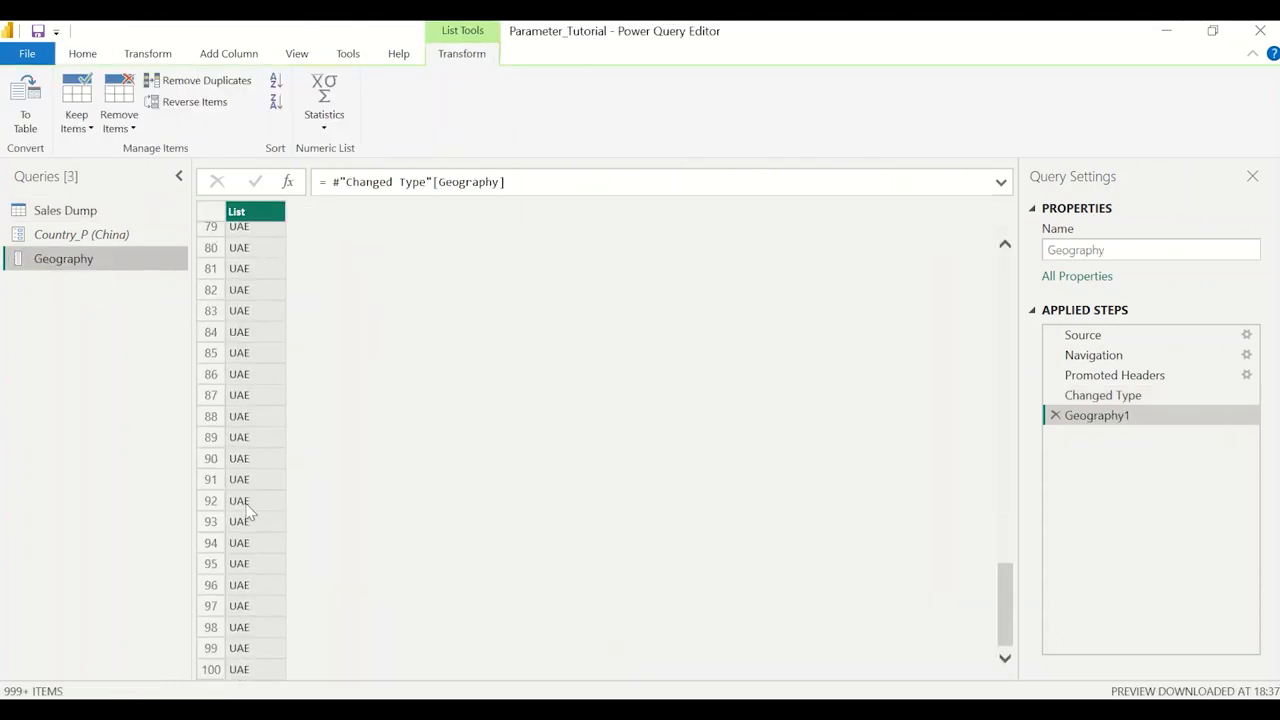
{"action": "scroll", "coordinate": [254, 323], "scroll_direction": "up", "scroll_amount": 20}
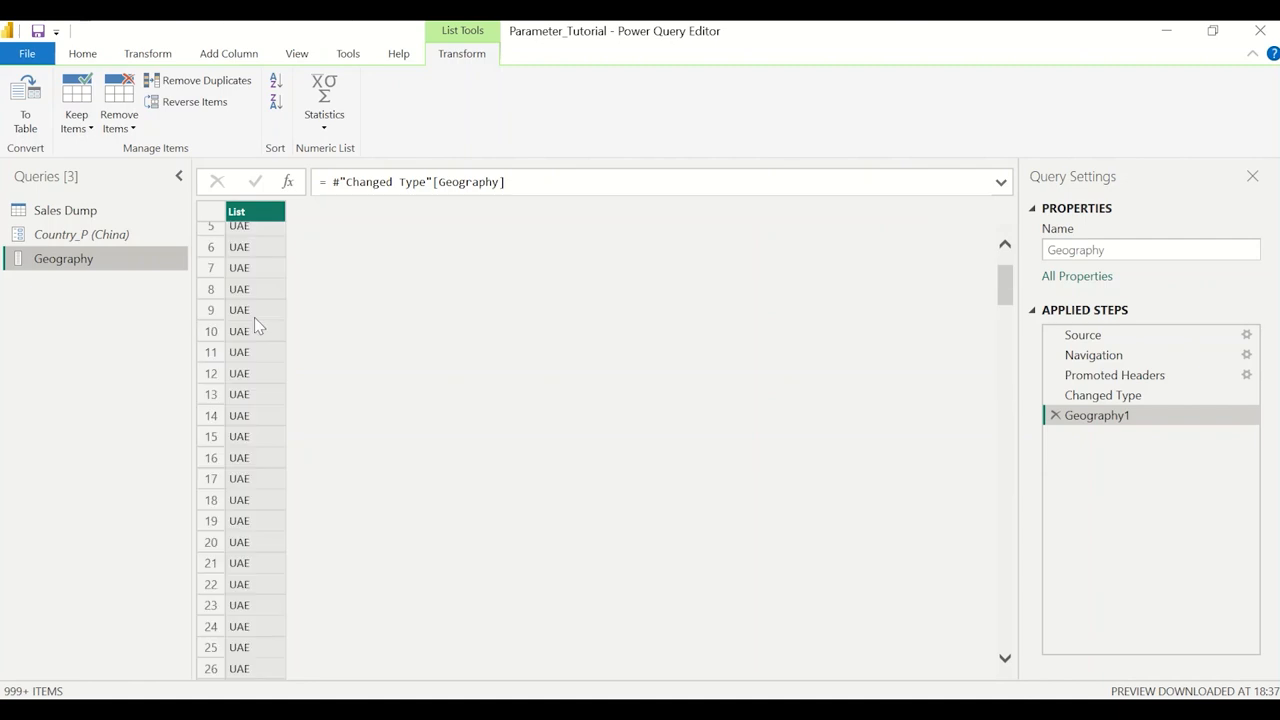
{"action": "right_click", "coordinate": [257, 220]}
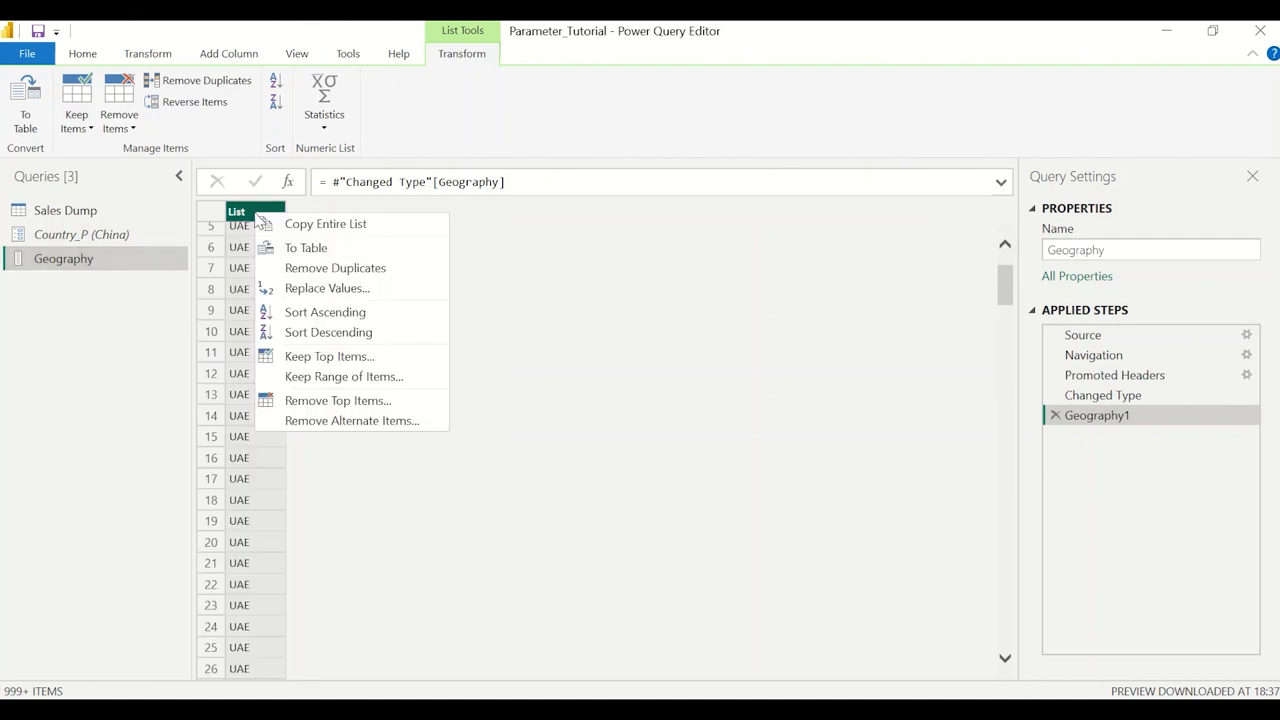
{"action": "left_click", "coordinate": [300, 270]}
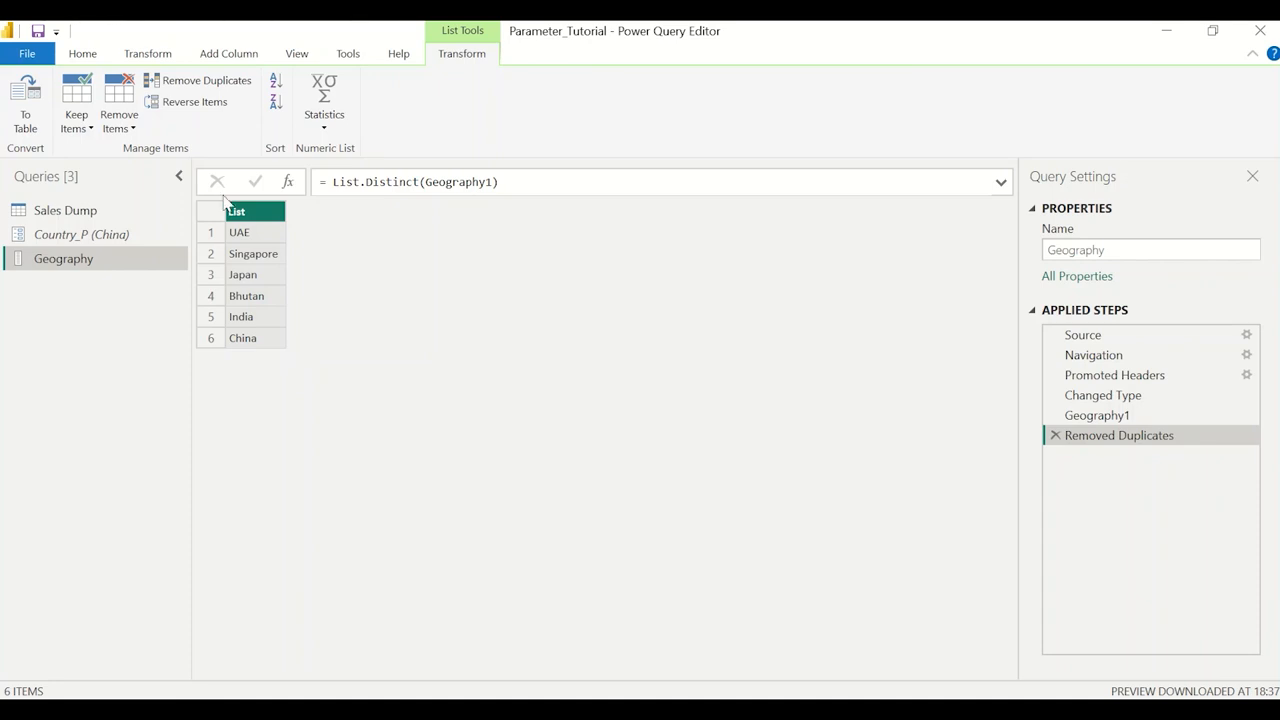
Create a new parameter named Country_PP with the description "Just for Illustration"
{"action": "left_click", "coordinate": [150, 56]}
{"action": "left_click", "coordinate": [106, 56]}
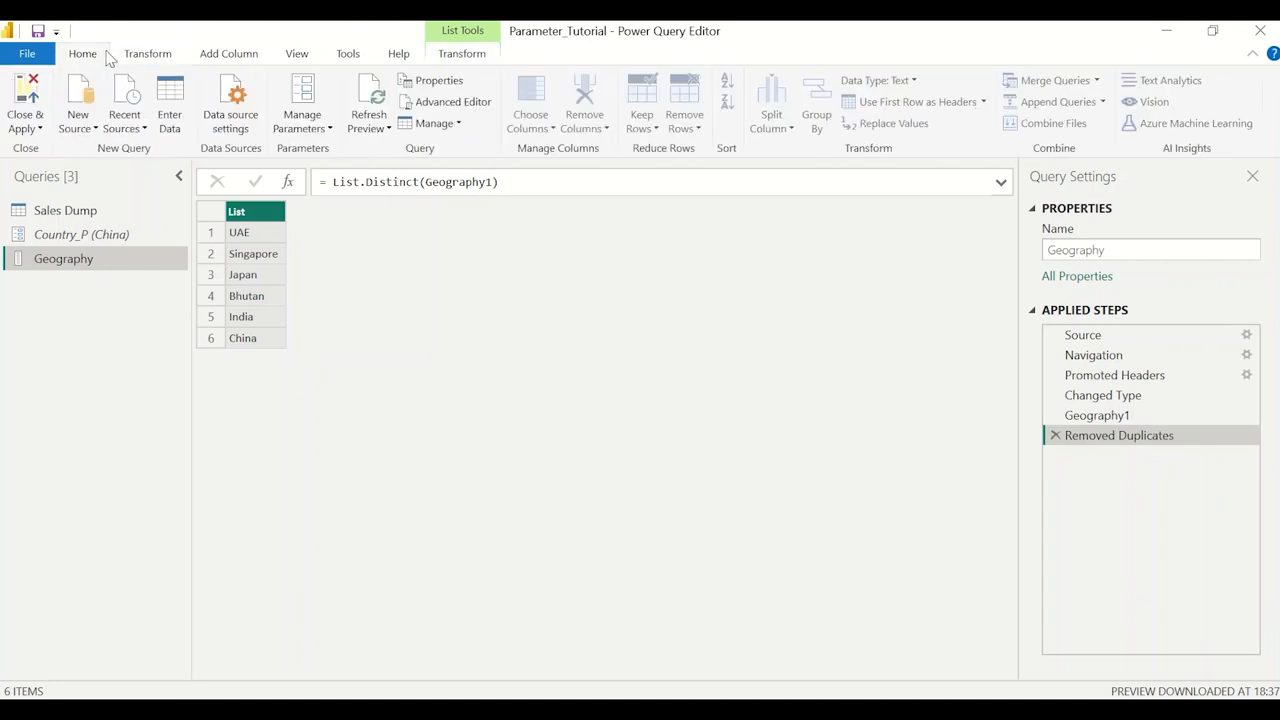
{"action": "left_click", "coordinate": [314, 128]}
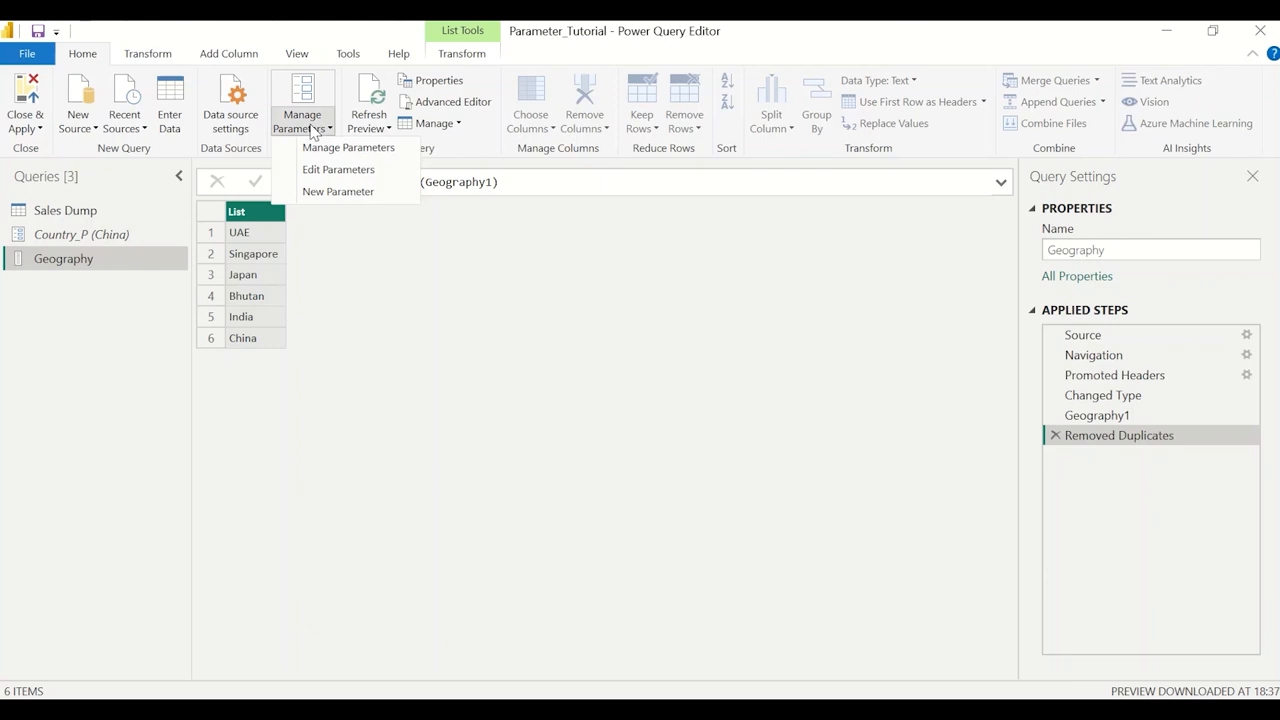
{"action": "left_click", "coordinate": [329, 190]}
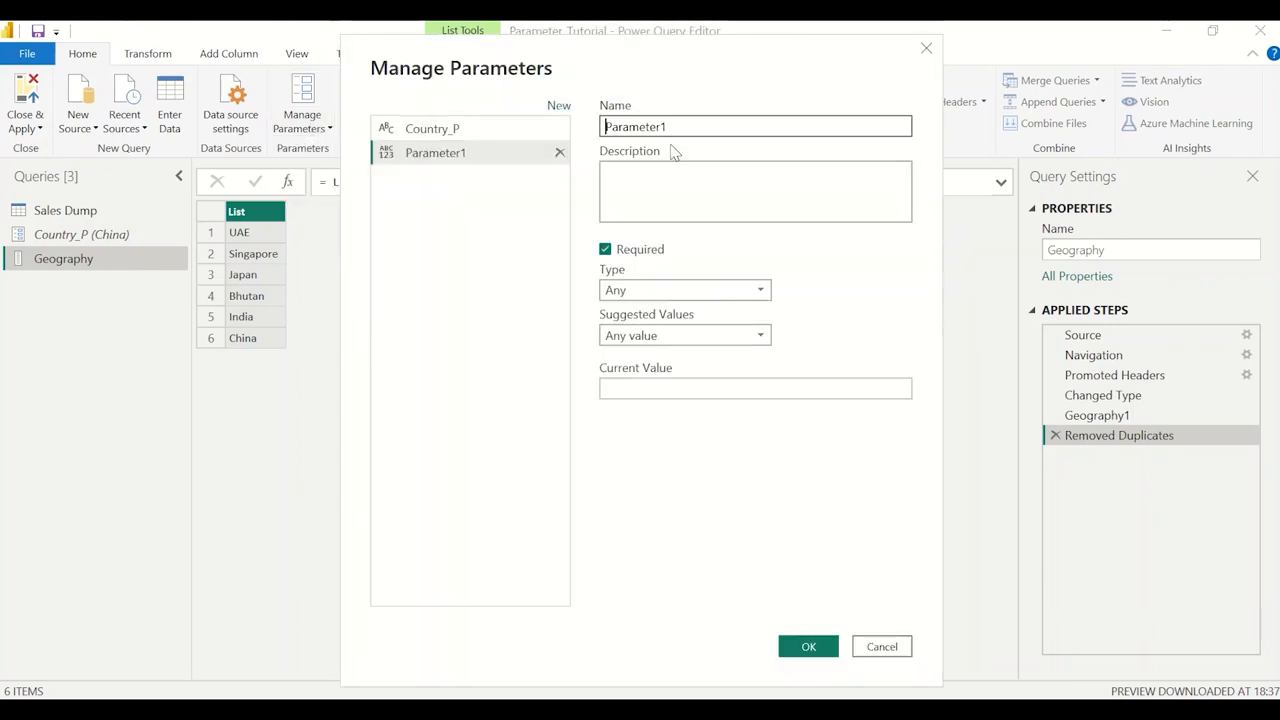
{"action": "double_click", "coordinate": [664, 129]}
{"action": "type", "text": "Country_PP"}
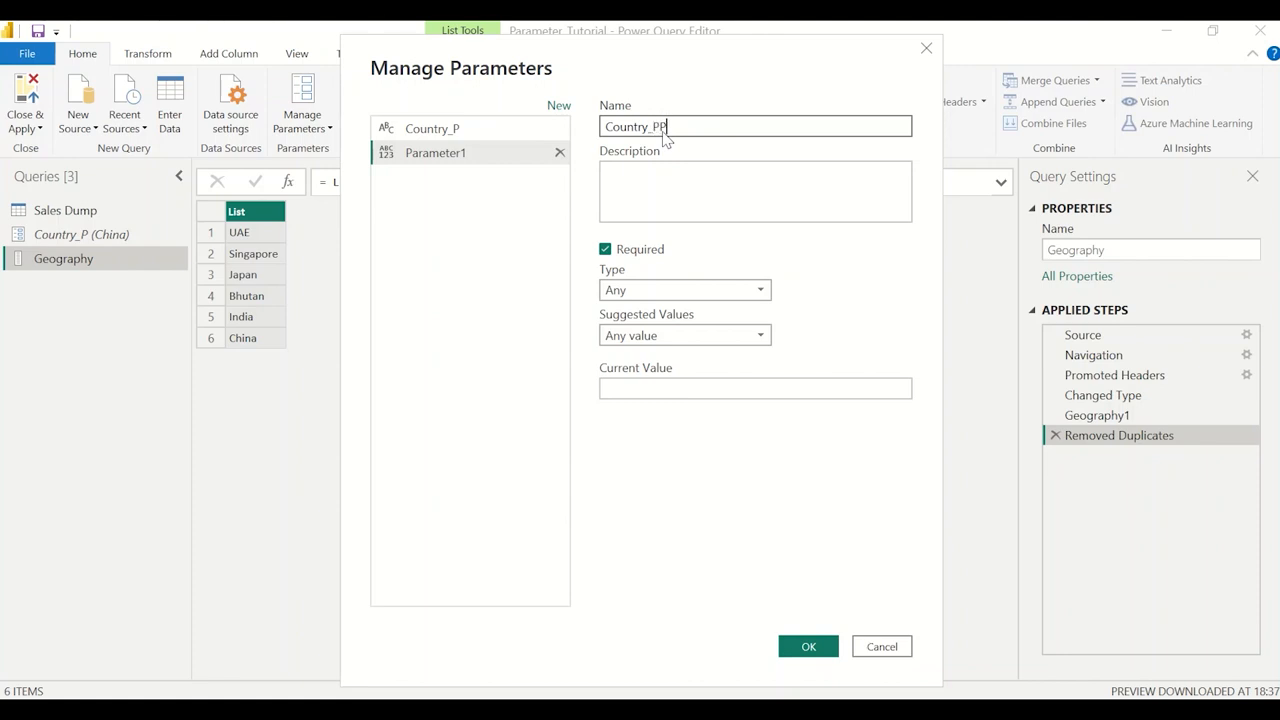
{"action": "key", "text": "Tab"}
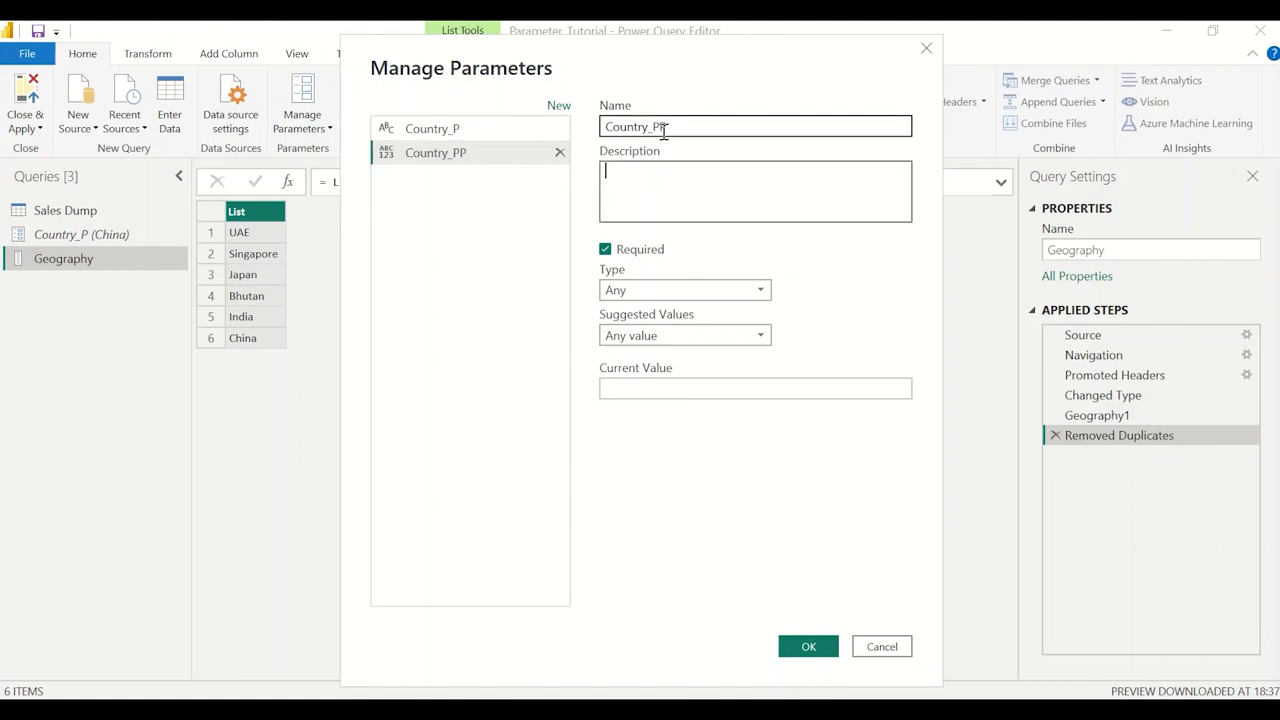
{"action": "type", "text": "Just for Illust"}
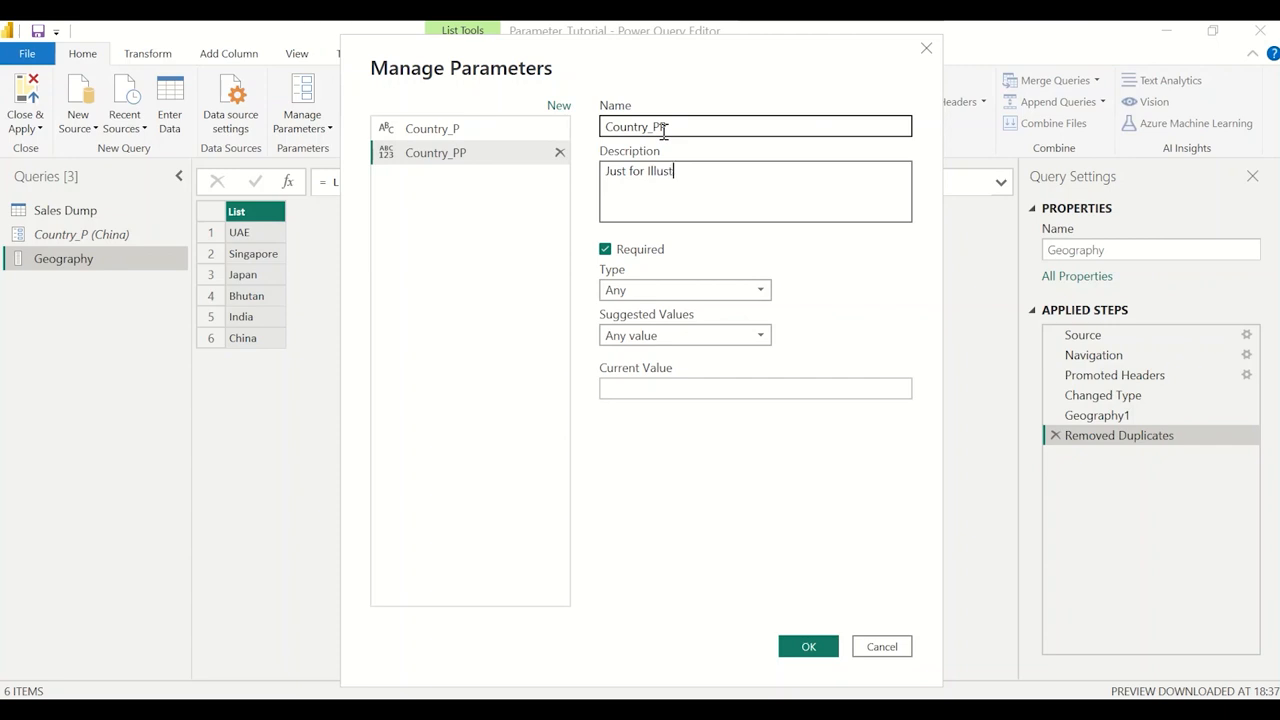
{"action": "type", "text": "ration"}
{"action": "key", "text": "Tab"}
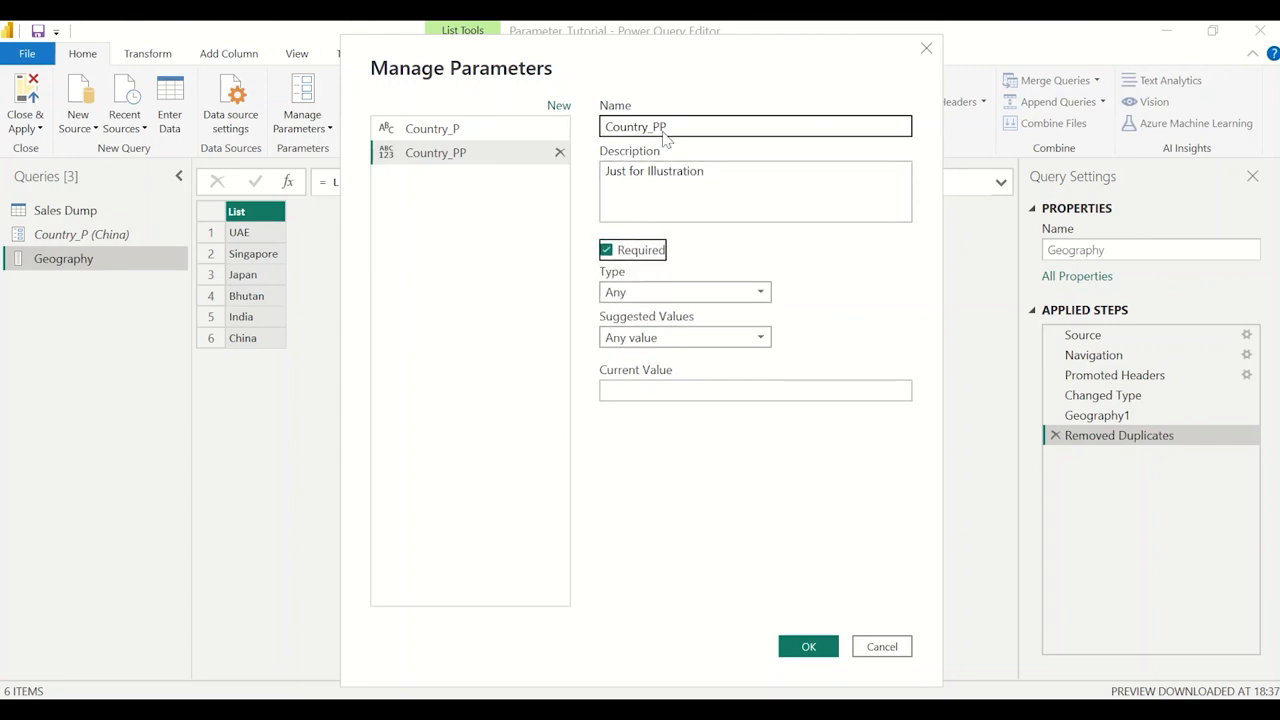
Make Country_PP optional with type Text, suggested values from the Geography query and current value Bhutan, and save the parameter
{"action": "left_click", "coordinate": [634, 250]}
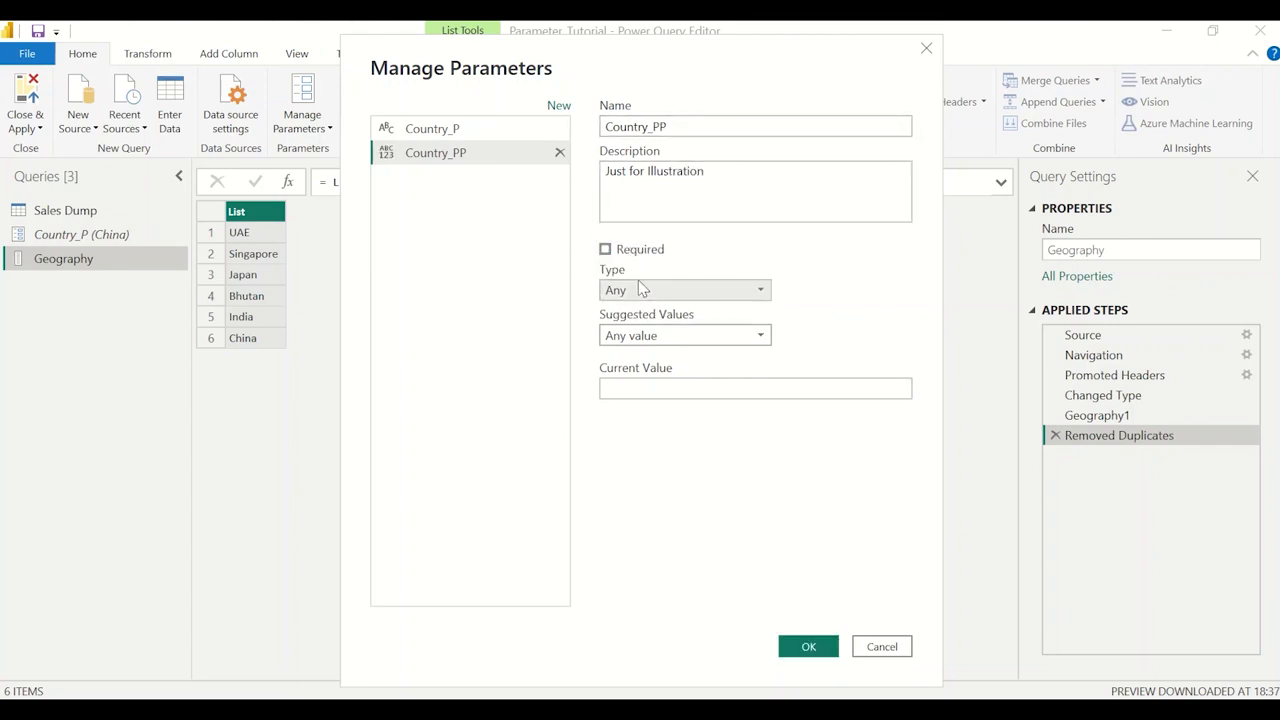
{"action": "left_click", "coordinate": [640, 289]}
{"action": "left_click", "coordinate": [667, 452]}
{"action": "left_click", "coordinate": [656, 338]}
{"action": "left_click", "coordinate": [660, 390]}
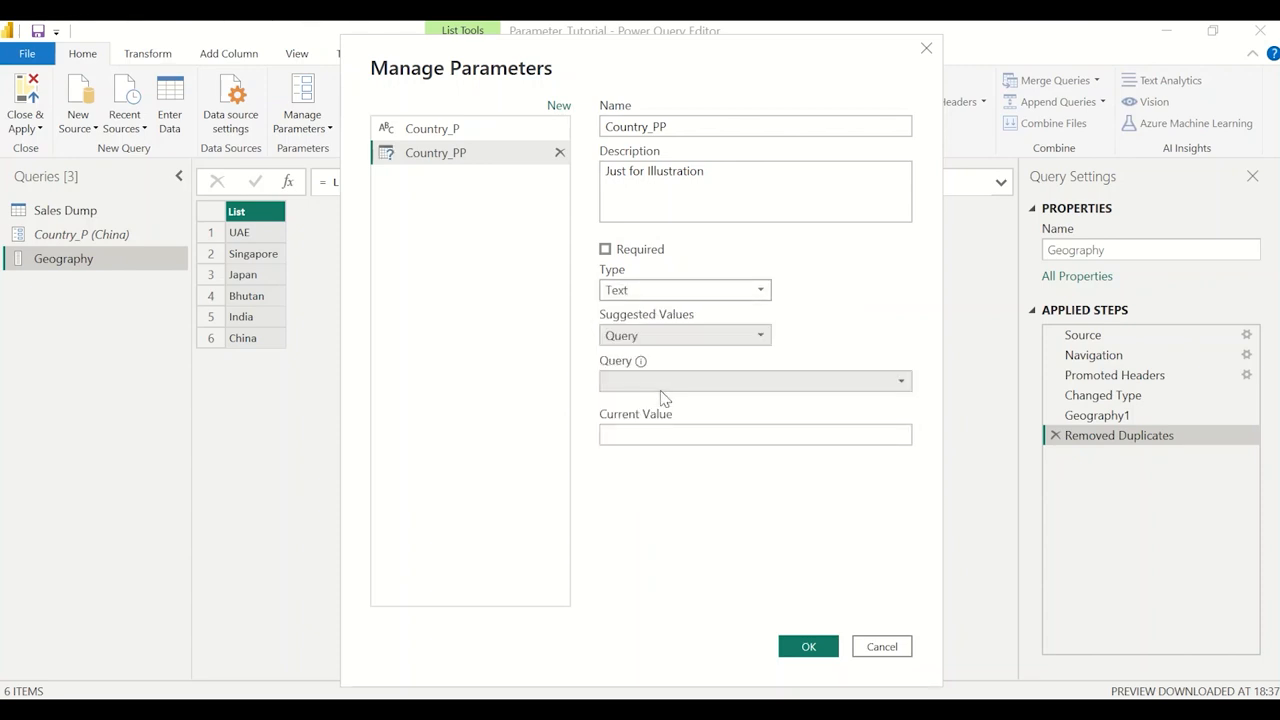
{"action": "left_click", "coordinate": [637, 385]}
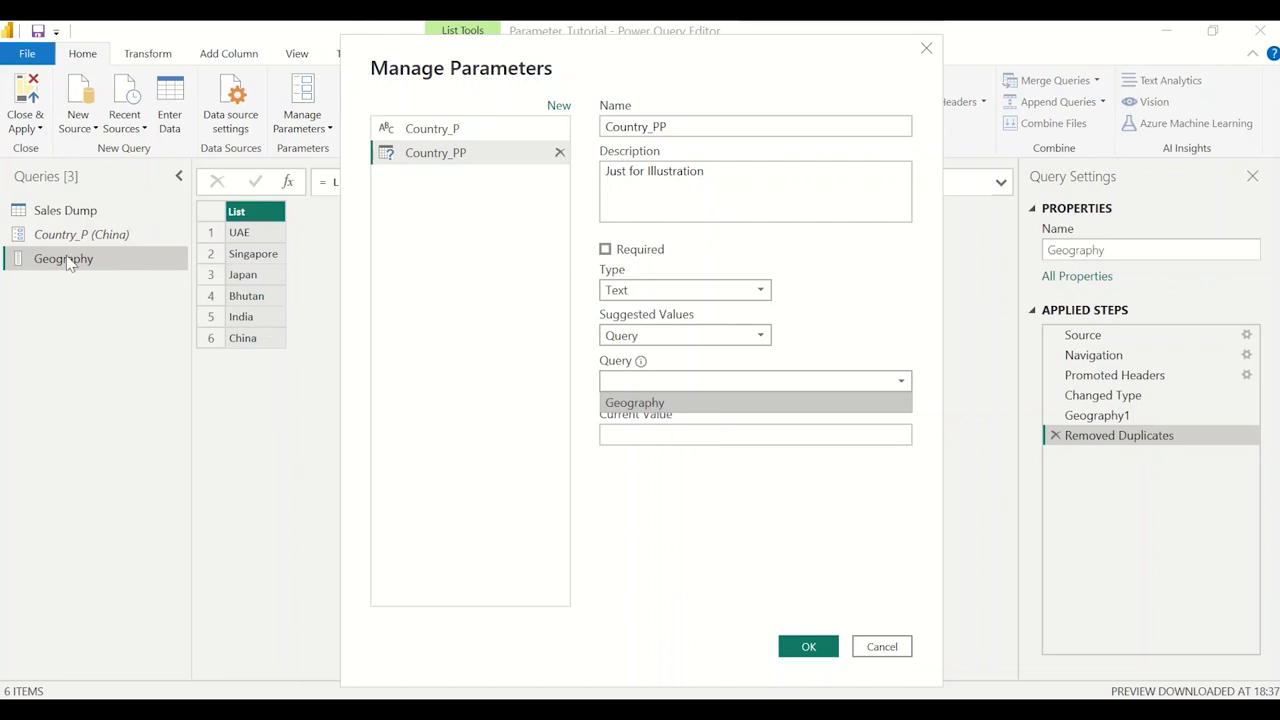
{"action": "left_click", "coordinate": [700, 403]}
{"action": "left_click", "coordinate": [710, 436]}
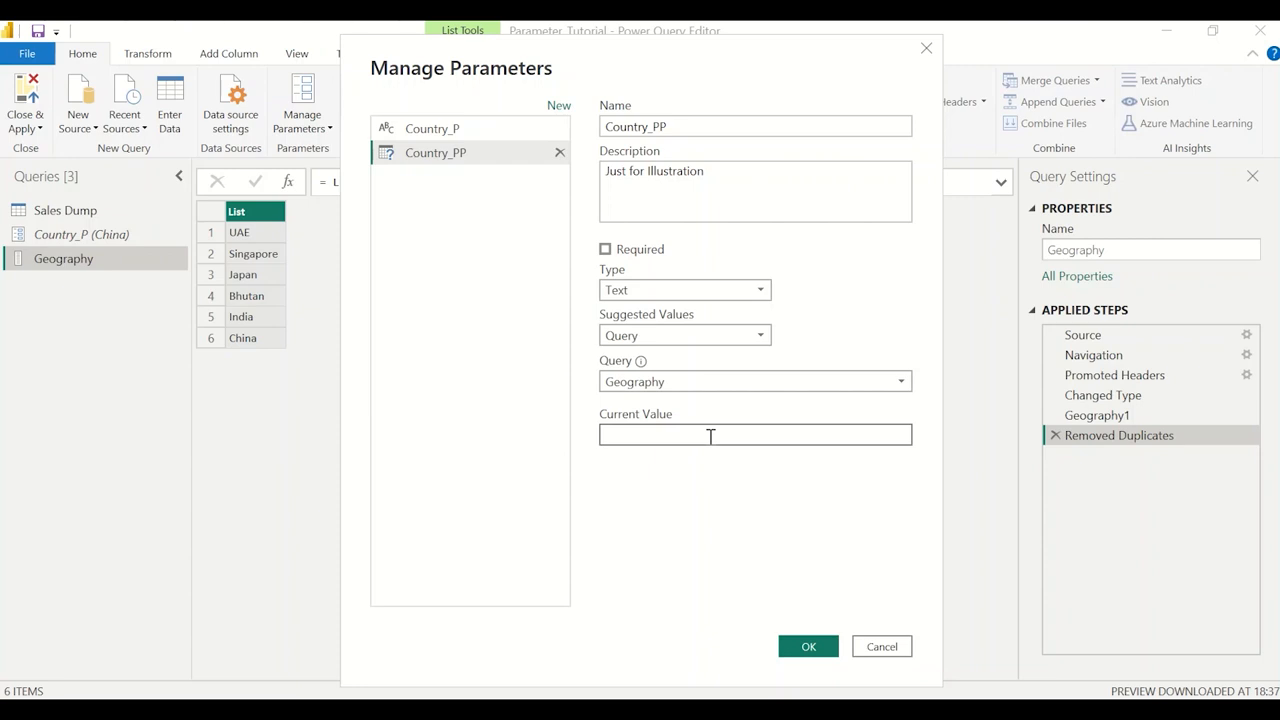
{"action": "type", "text": "Bhutan"}
{"action": "left_click", "coordinate": [808, 646]}
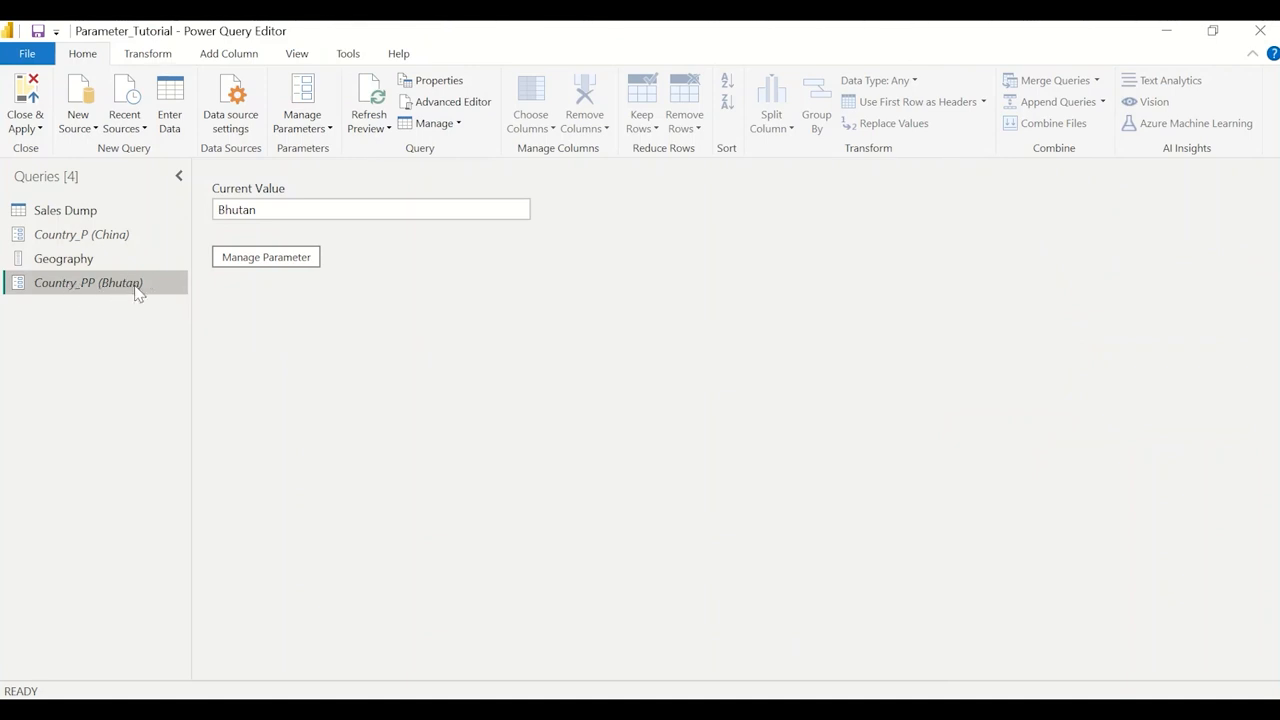
Filter Sales Dump to rows where Geography equals the Country_PP parameter
{"action": "left_click", "coordinate": [100, 214]}
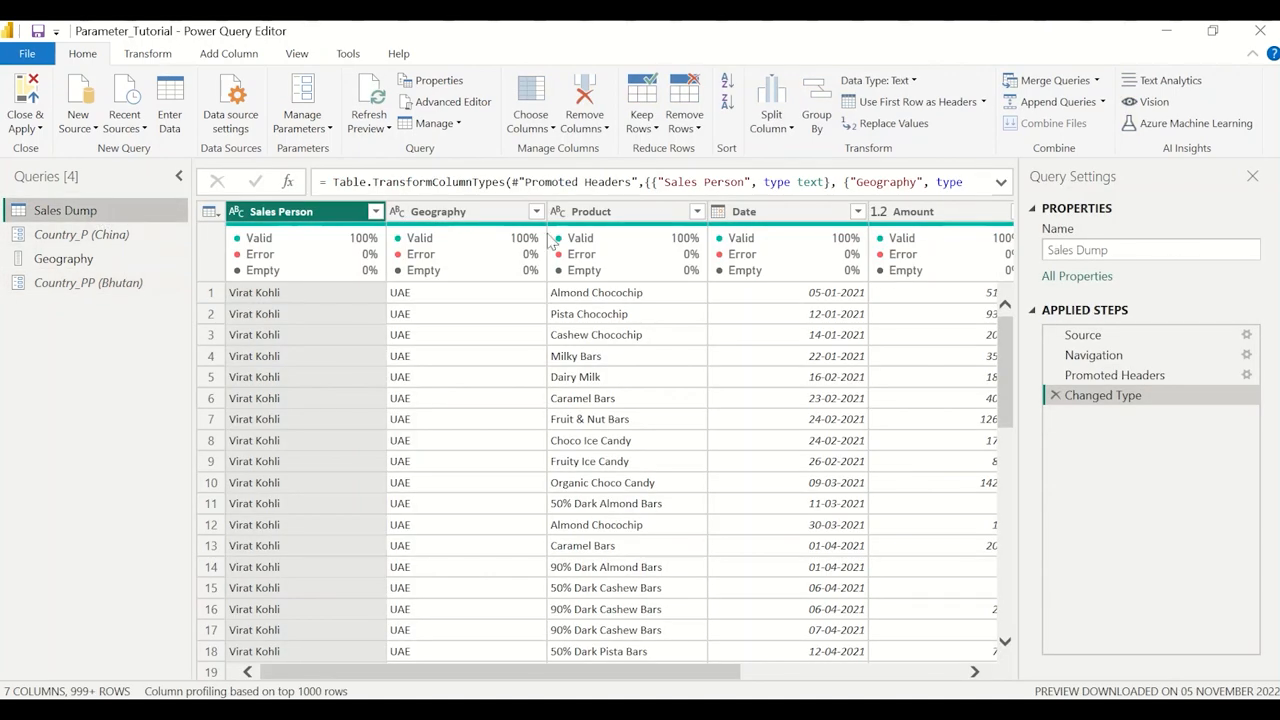
{"action": "left_click", "coordinate": [484, 213]}
{"action": "left_click", "coordinate": [536, 212]}
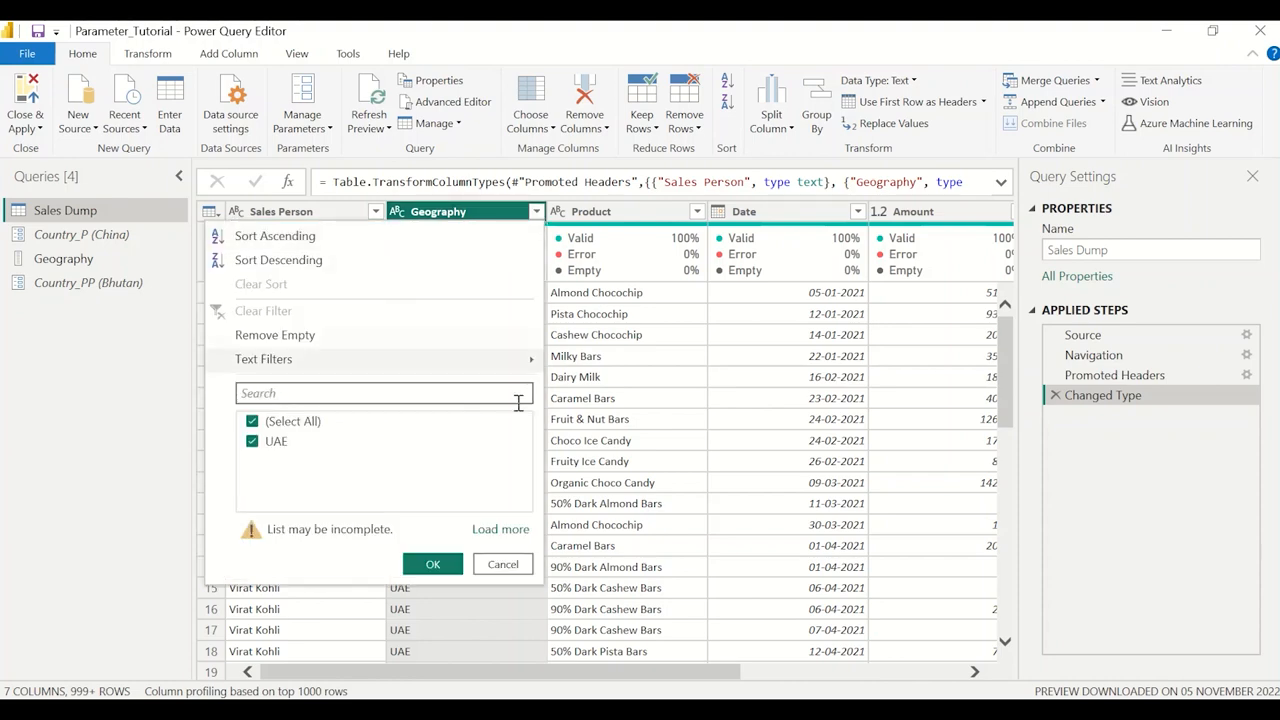
{"action": "mouse_move", "coordinate": [507, 368]}
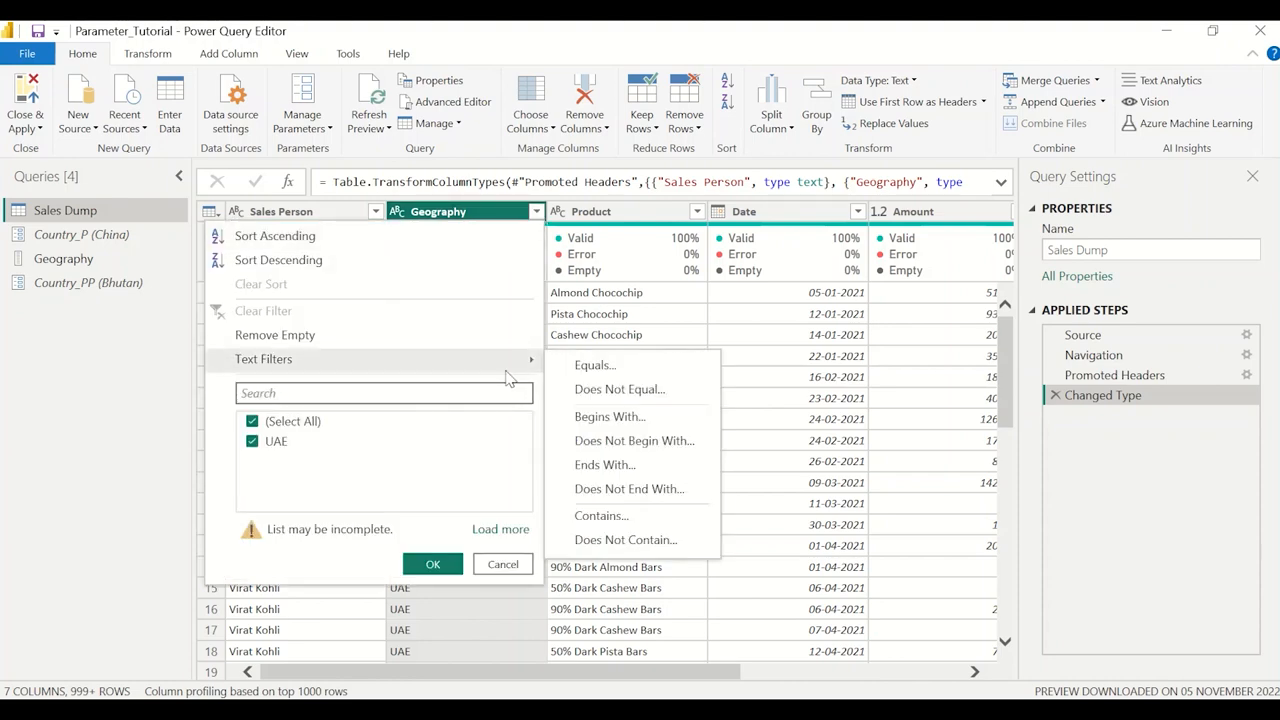
{"action": "left_click", "coordinate": [595, 366]}
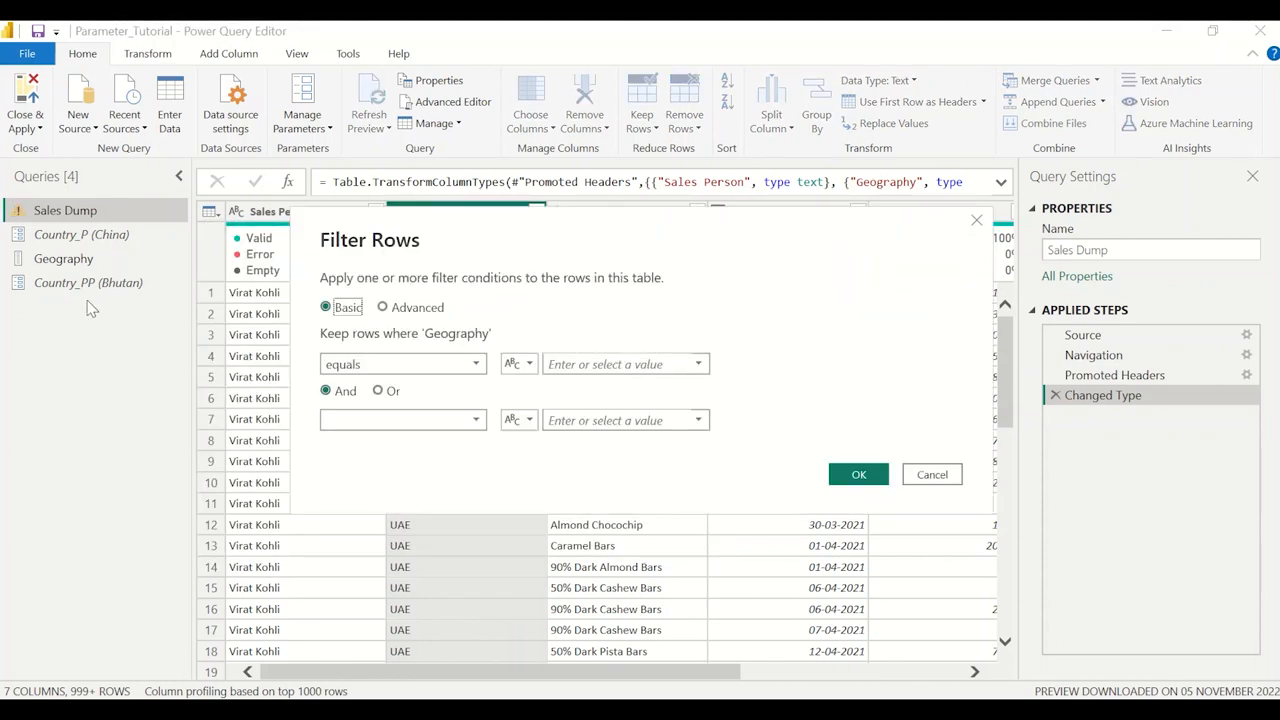
{"action": "left_click", "coordinate": [518, 364]}
{"action": "left_click", "coordinate": [525, 404]}
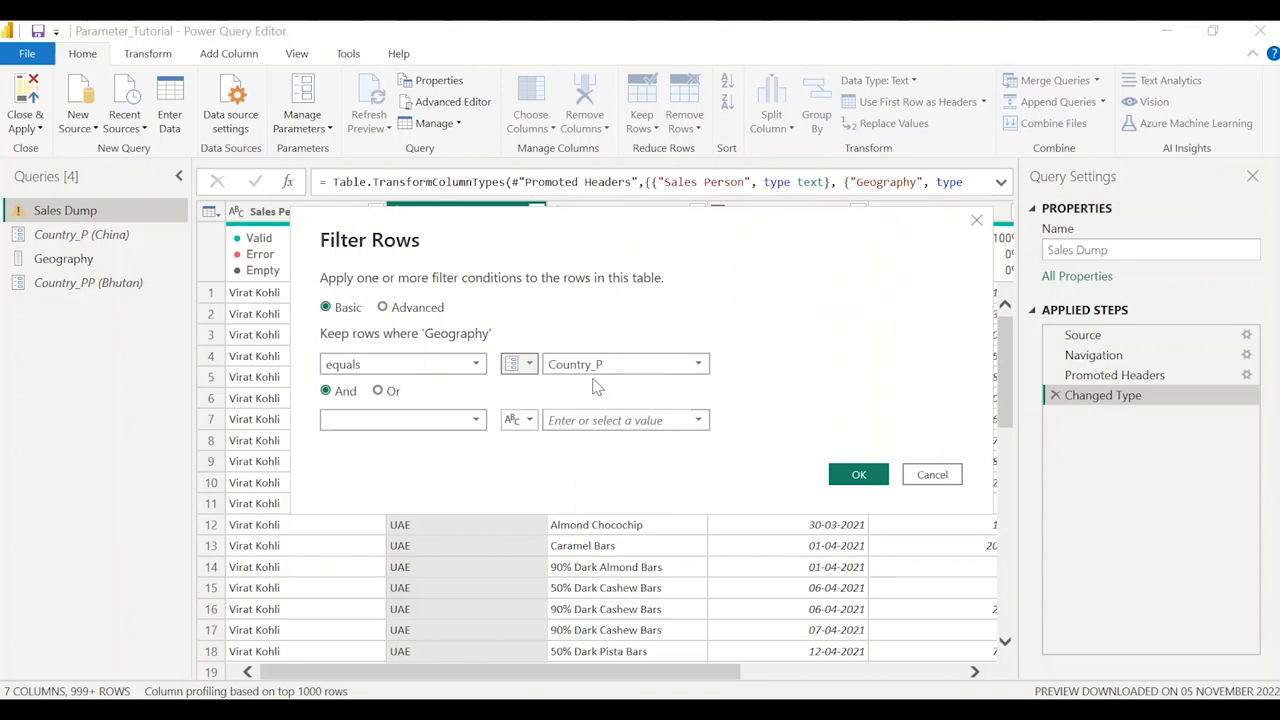
{"action": "left_click", "coordinate": [625, 368]}
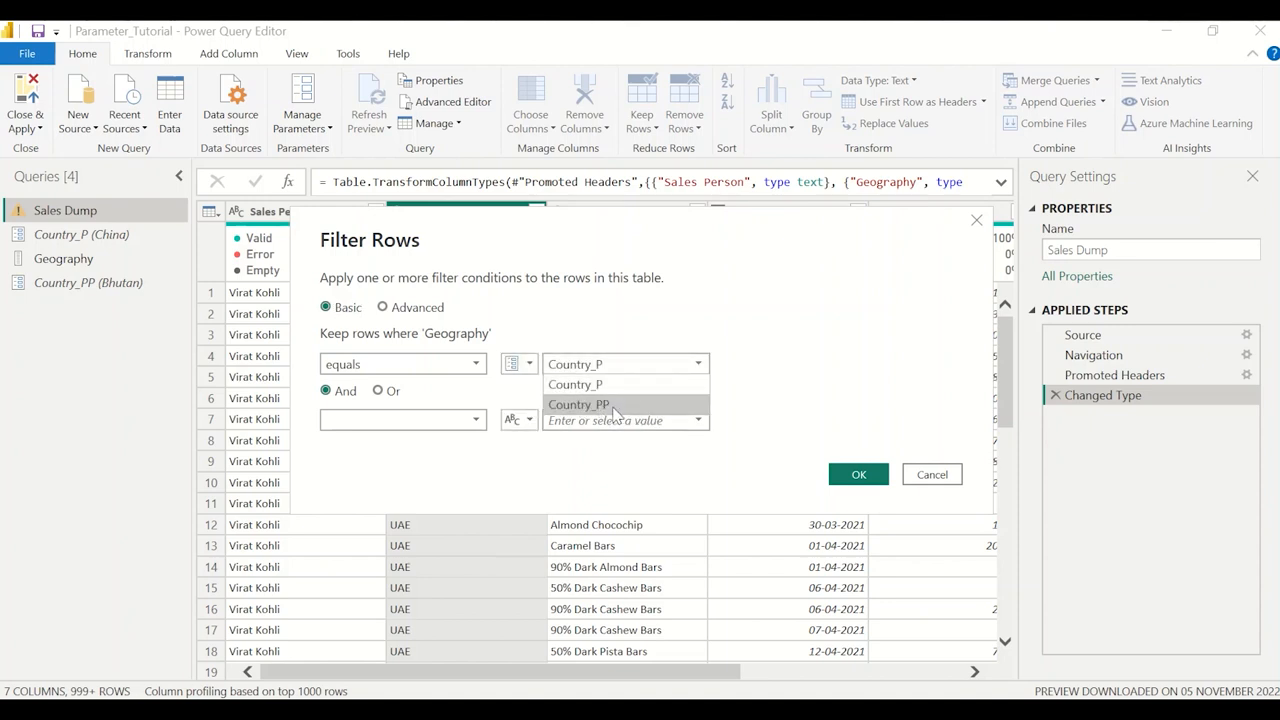
{"action": "left_click", "coordinate": [582, 404]}
{"action": "left_click", "coordinate": [858, 474]}
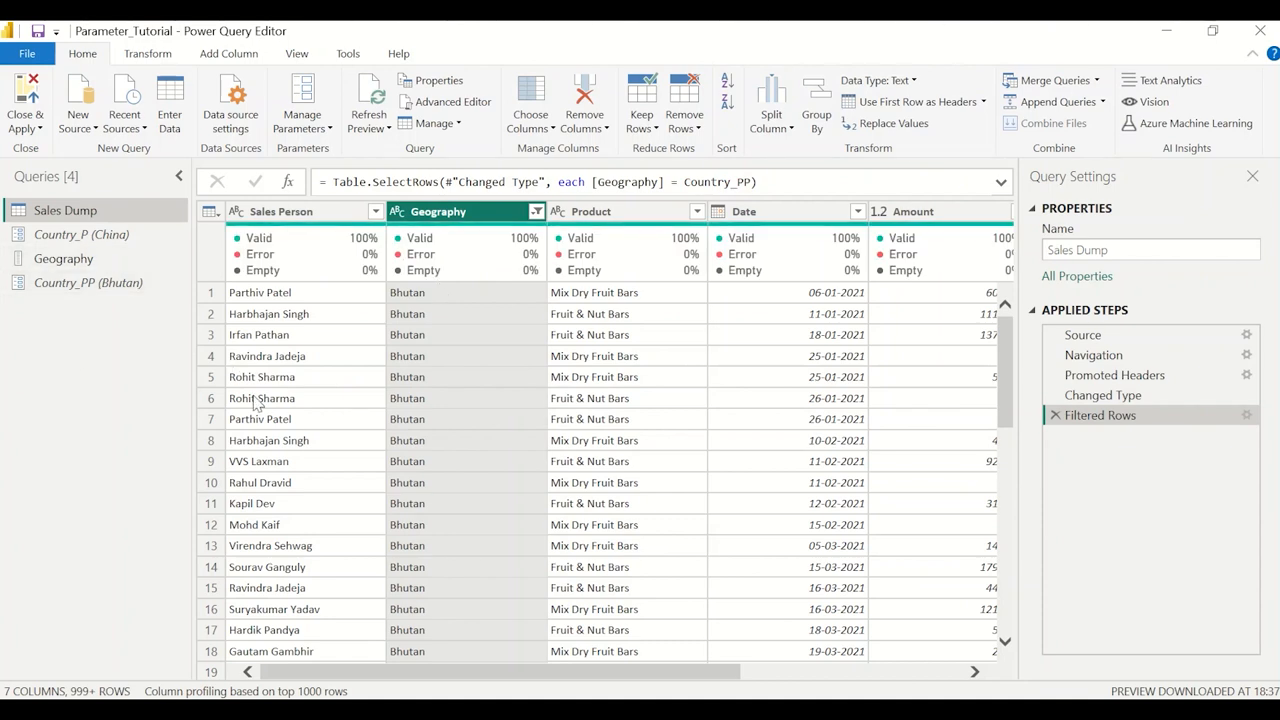
Review Country_PP's settings and its suggested-values query without changing them, and return to the Sales Dump table
{"action": "left_click", "coordinate": [110, 282]}
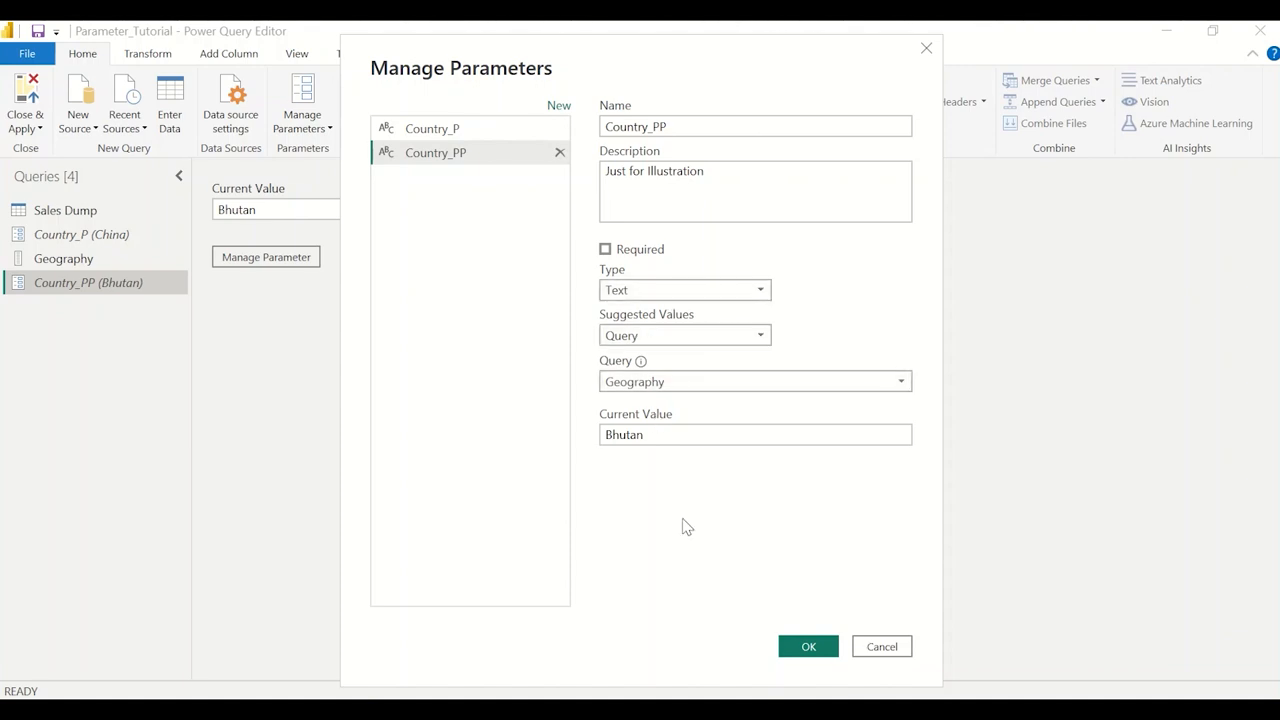
{"action": "left_click", "coordinate": [682, 384]}
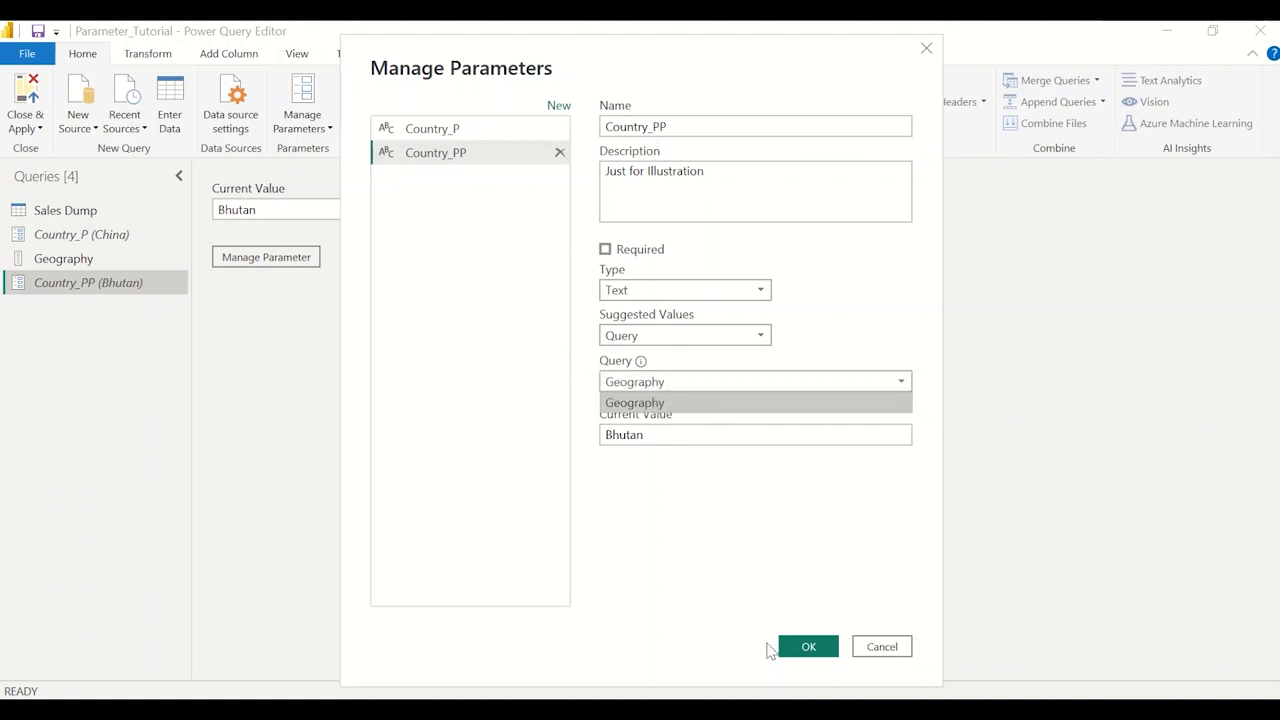
{"action": "left_click", "coordinate": [892, 656]}
{"action": "left_click", "coordinate": [894, 657]}
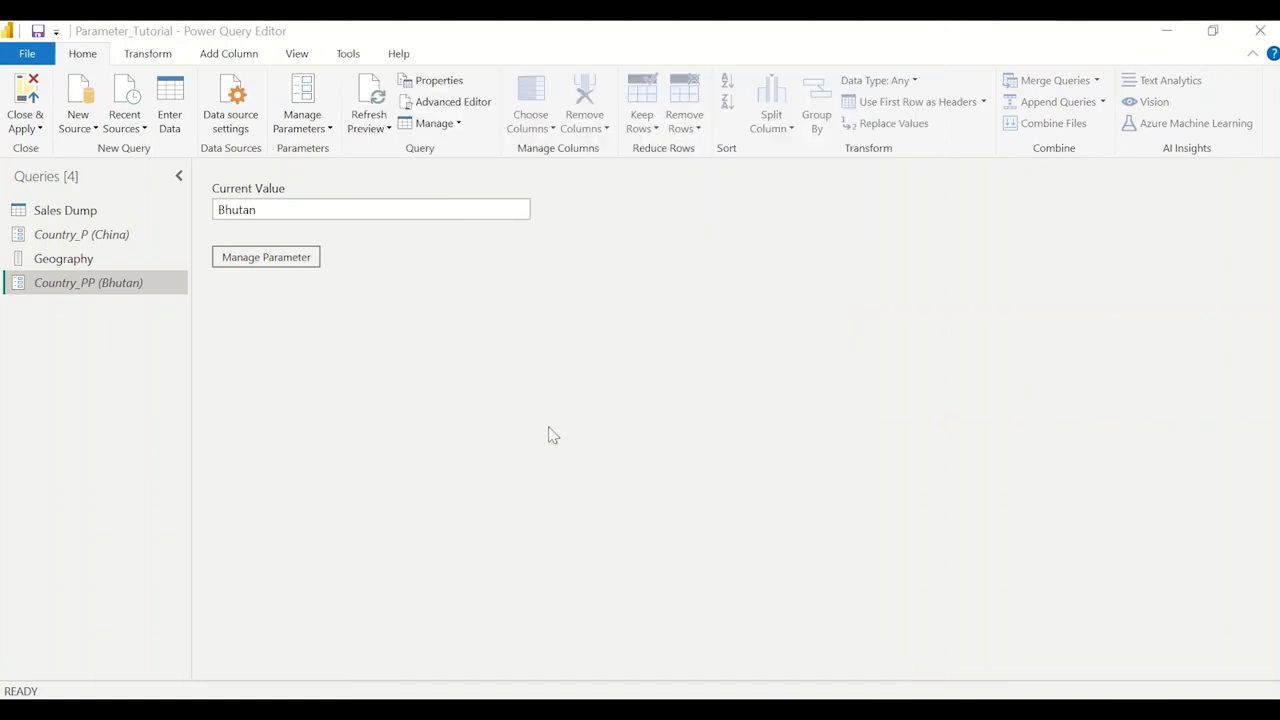
{"action": "left_click", "coordinate": [65, 216]}
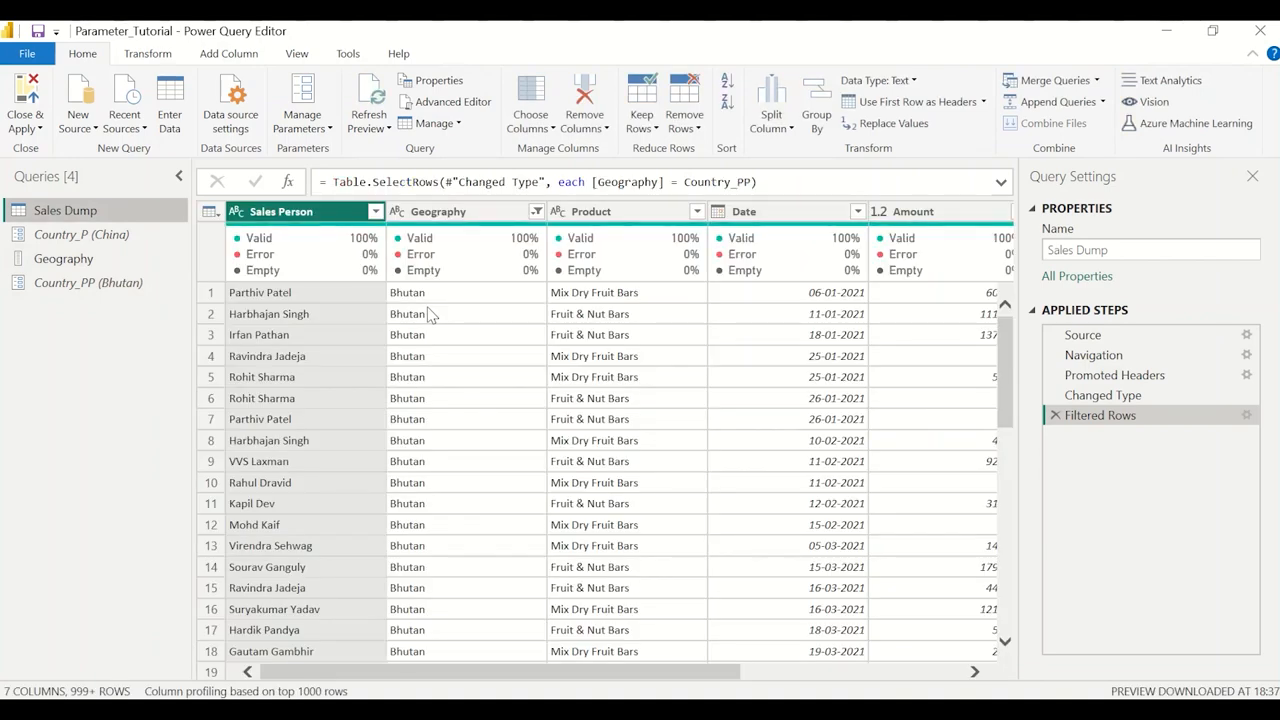